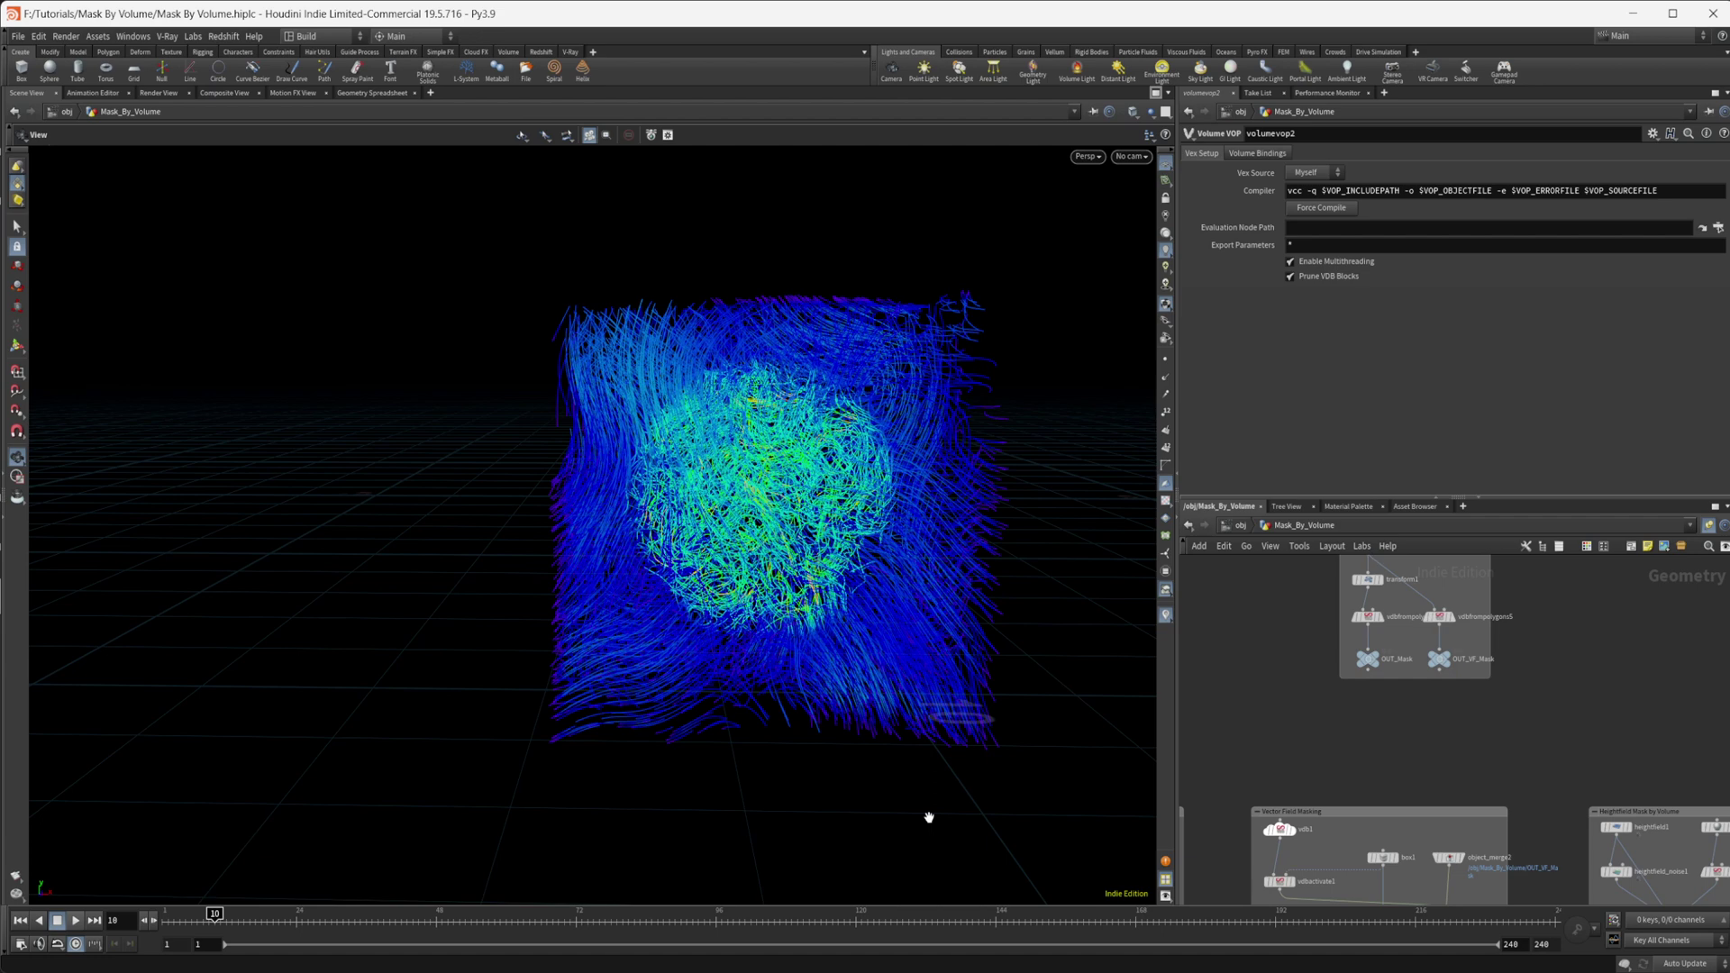
- Frame the whole network and survey the boxes, selecting the nodes in three network boxes
key(h)
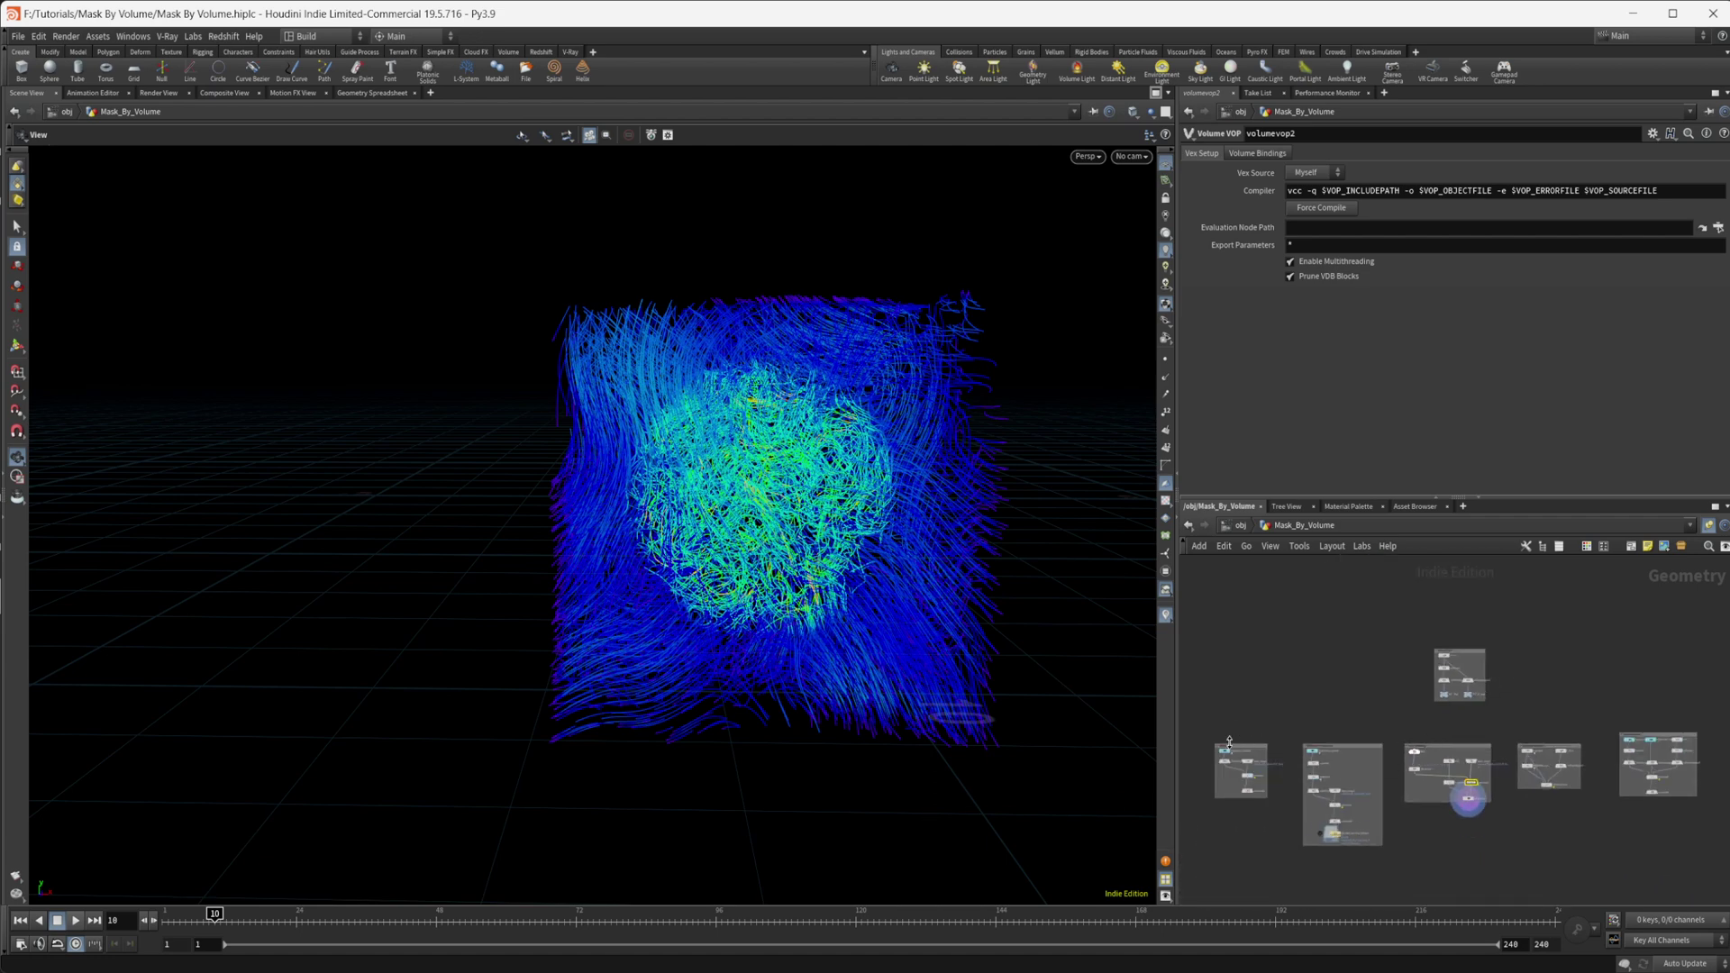
scroll(1332, 702, up, 2)
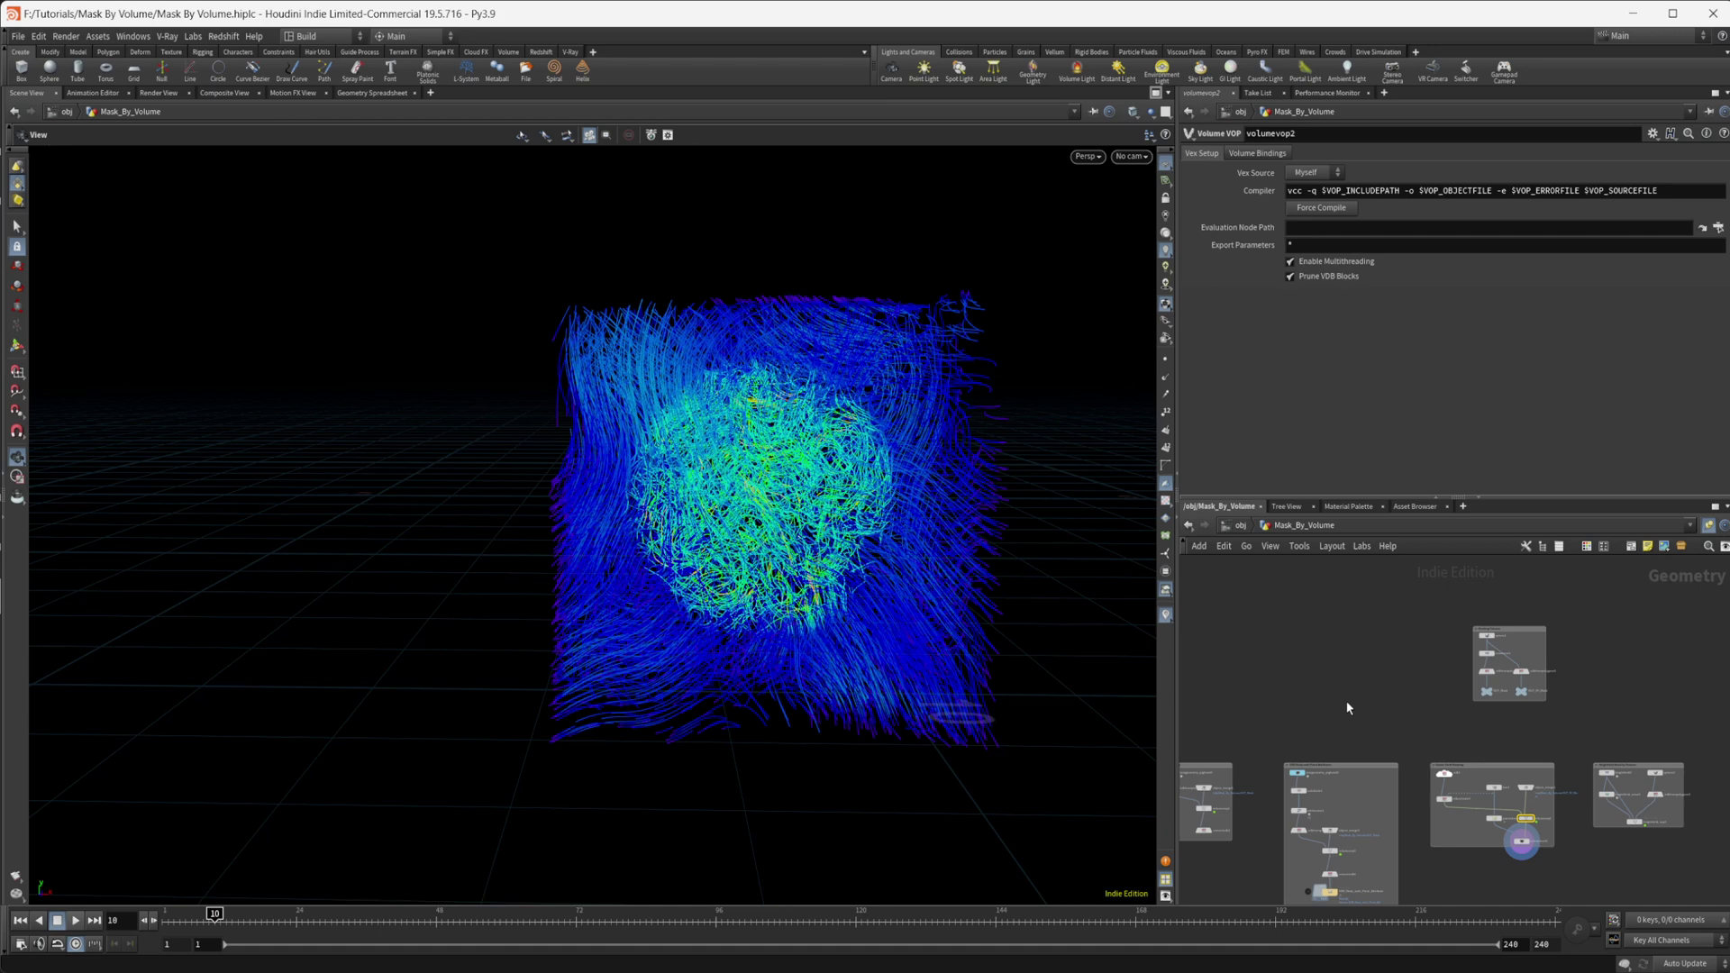
scroll(1584, 757, up, 2)
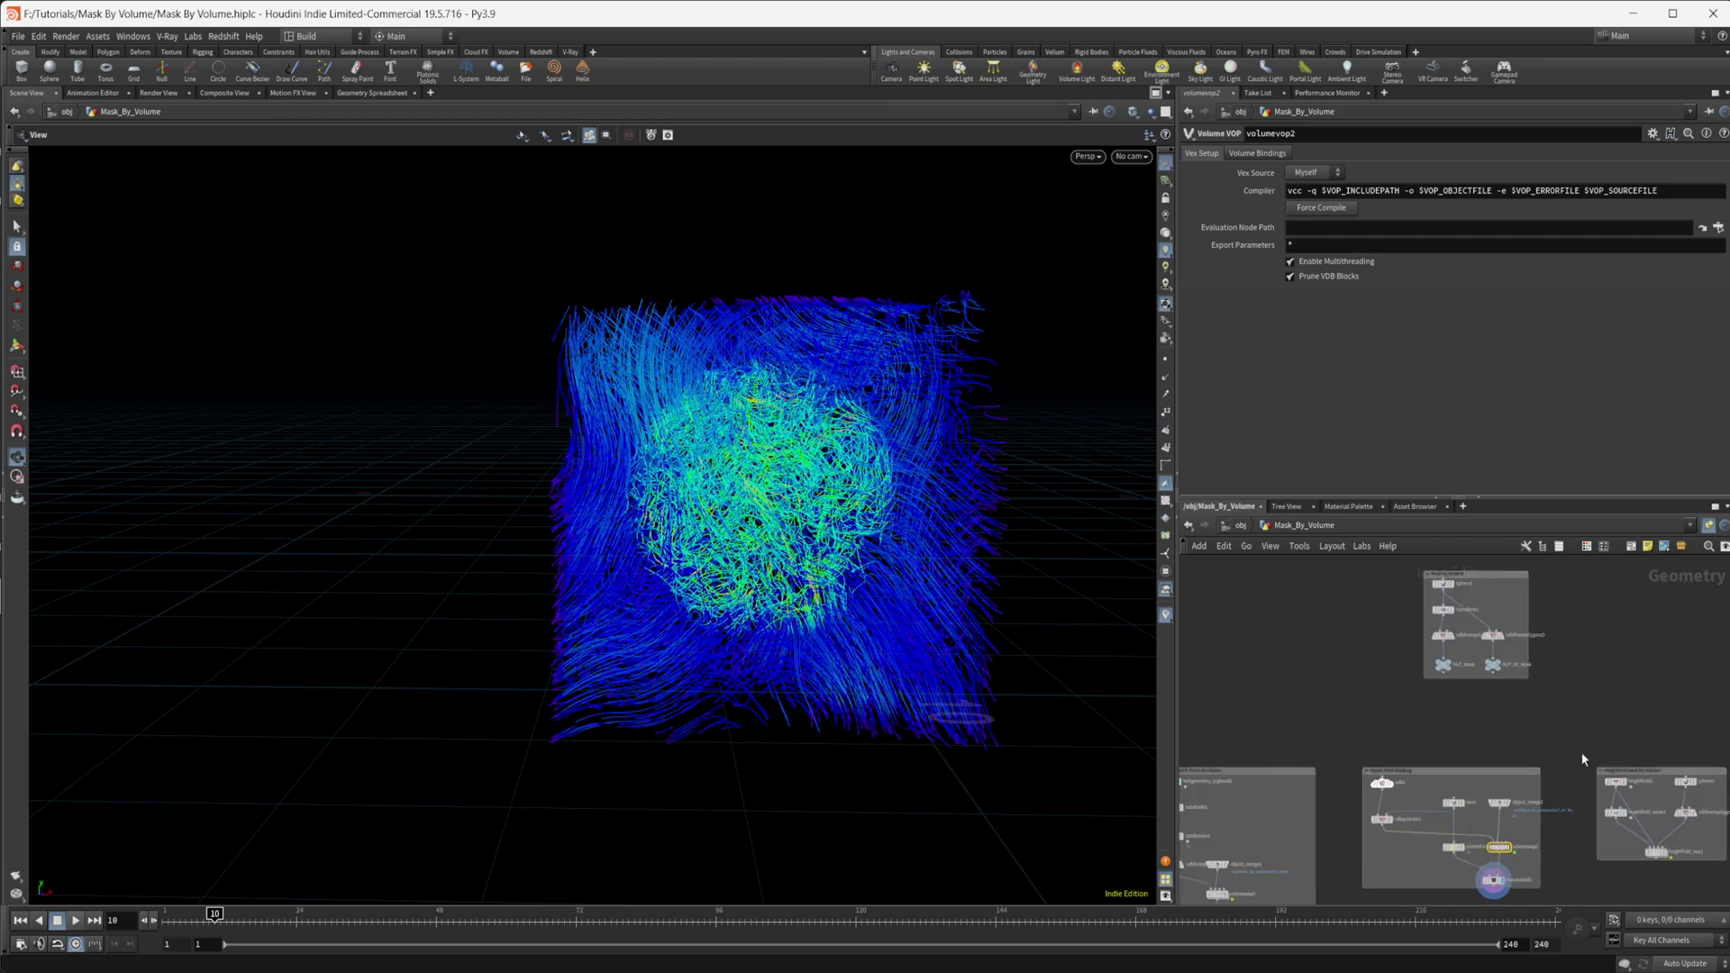
scroll(1583, 759, up, 2)
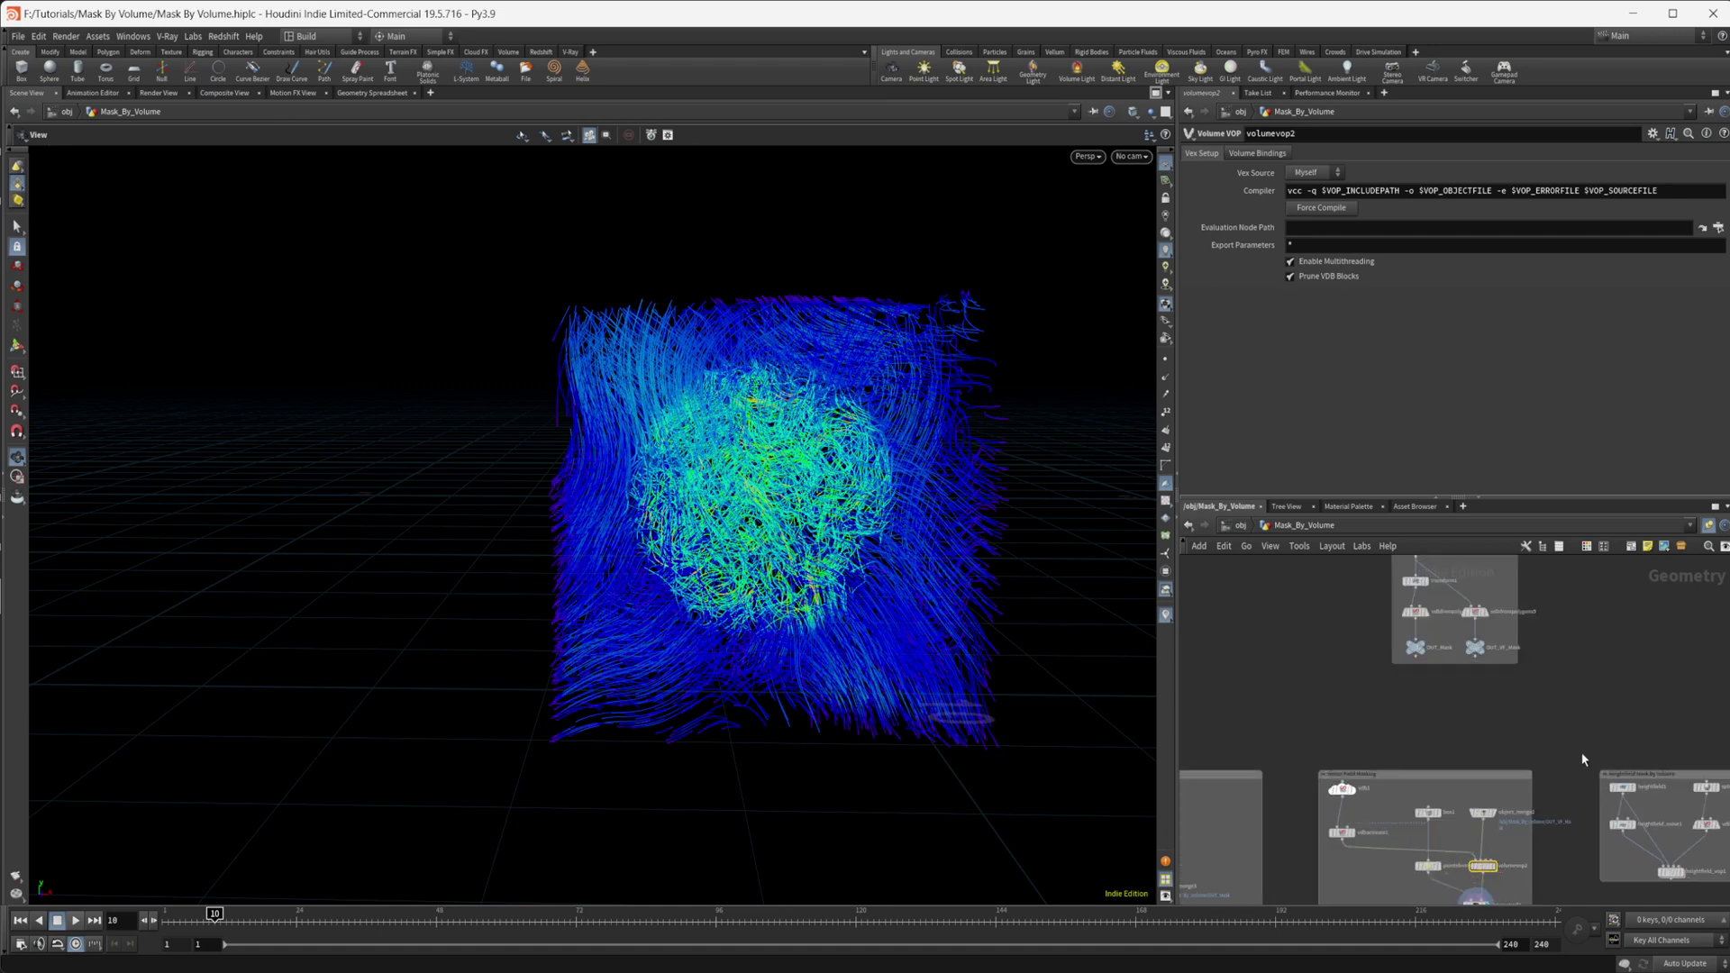
scroll(1581, 751, down, 4)
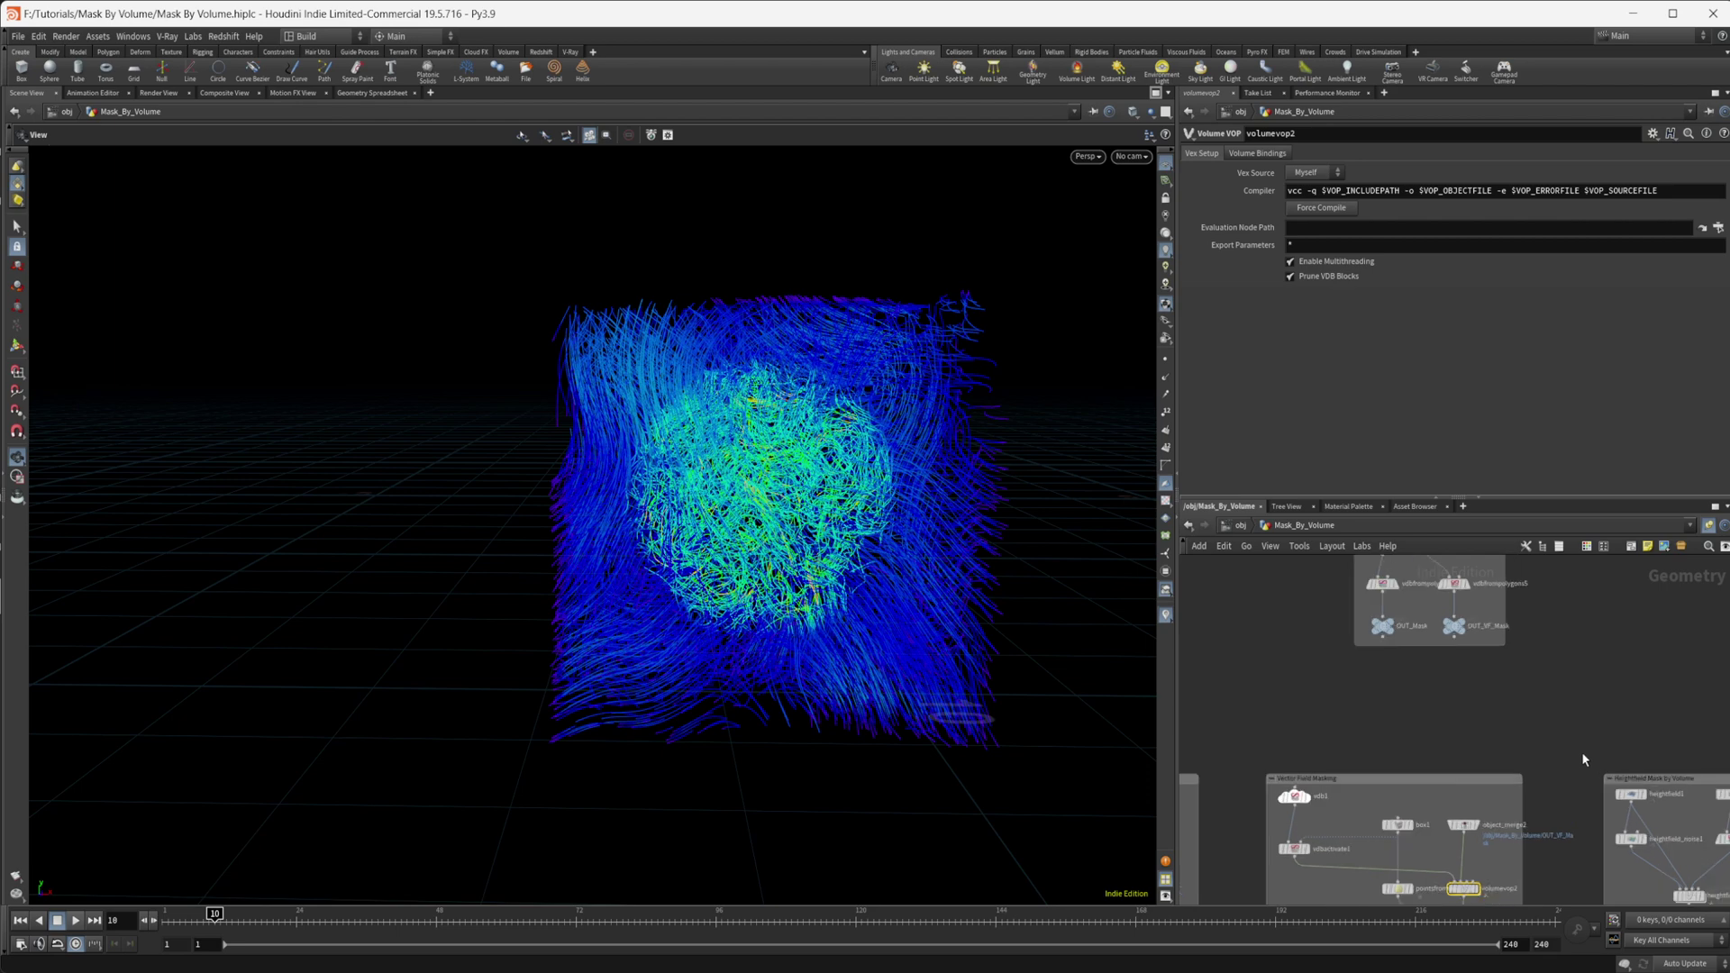
middle_drag(1480, 606, 1397, 633)
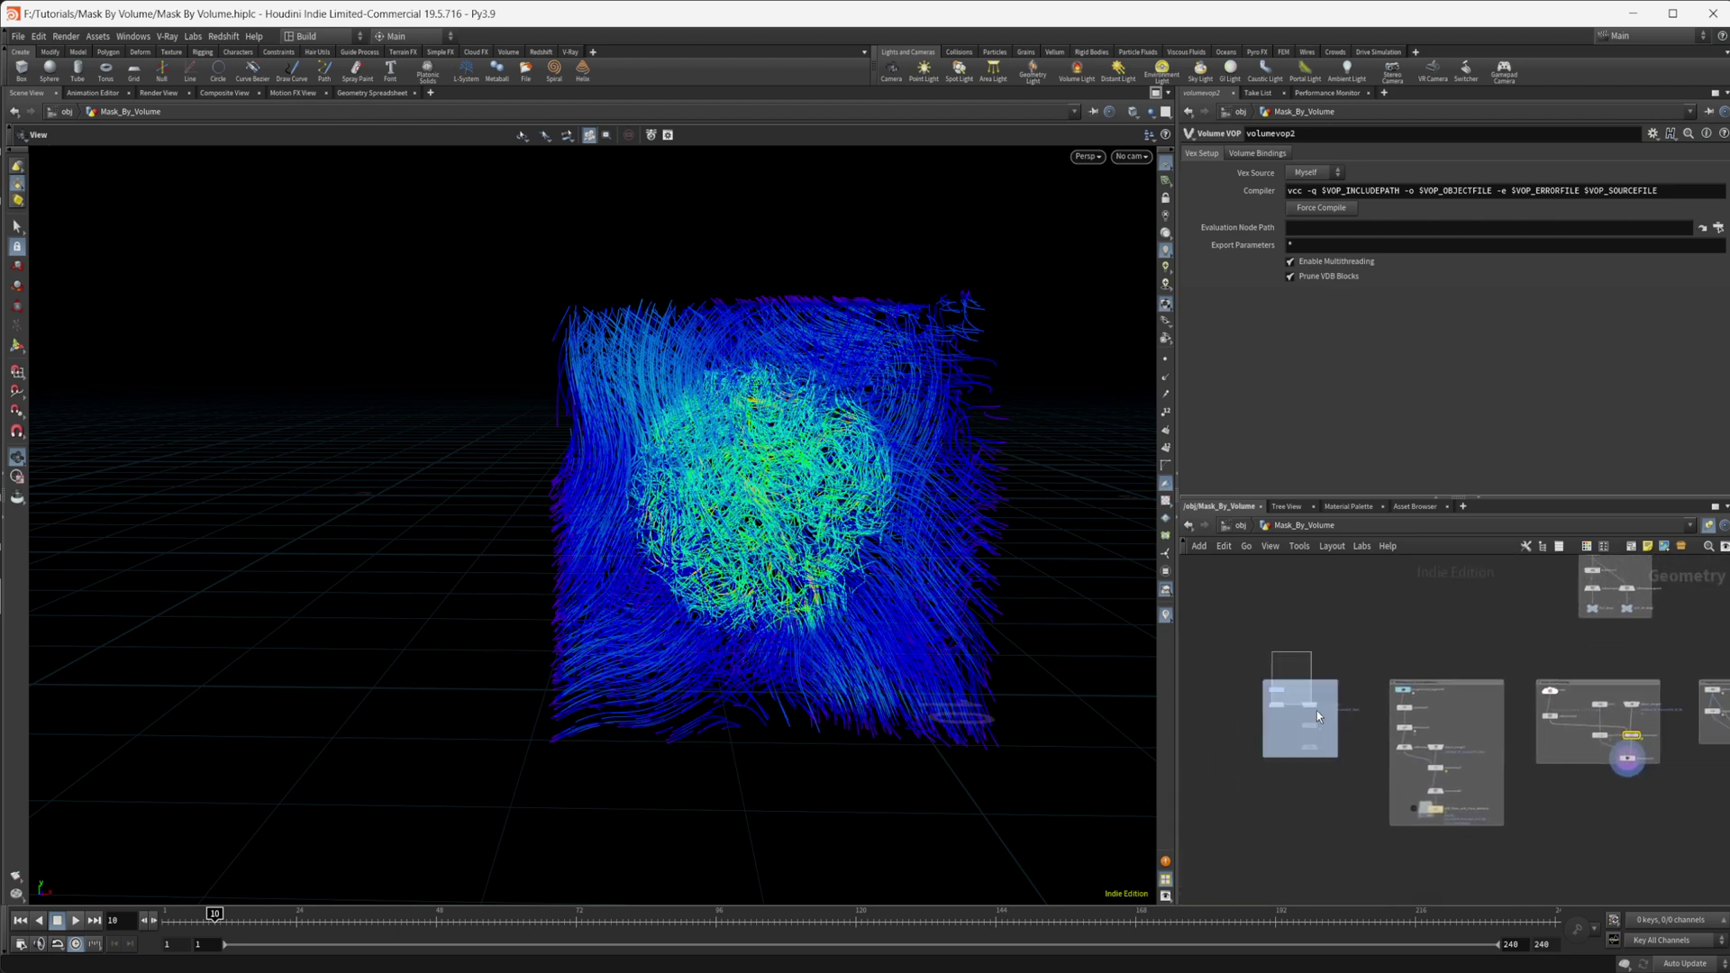
drag(1317, 711, 1609, 852)
scroll(1532, 748, up, 3)
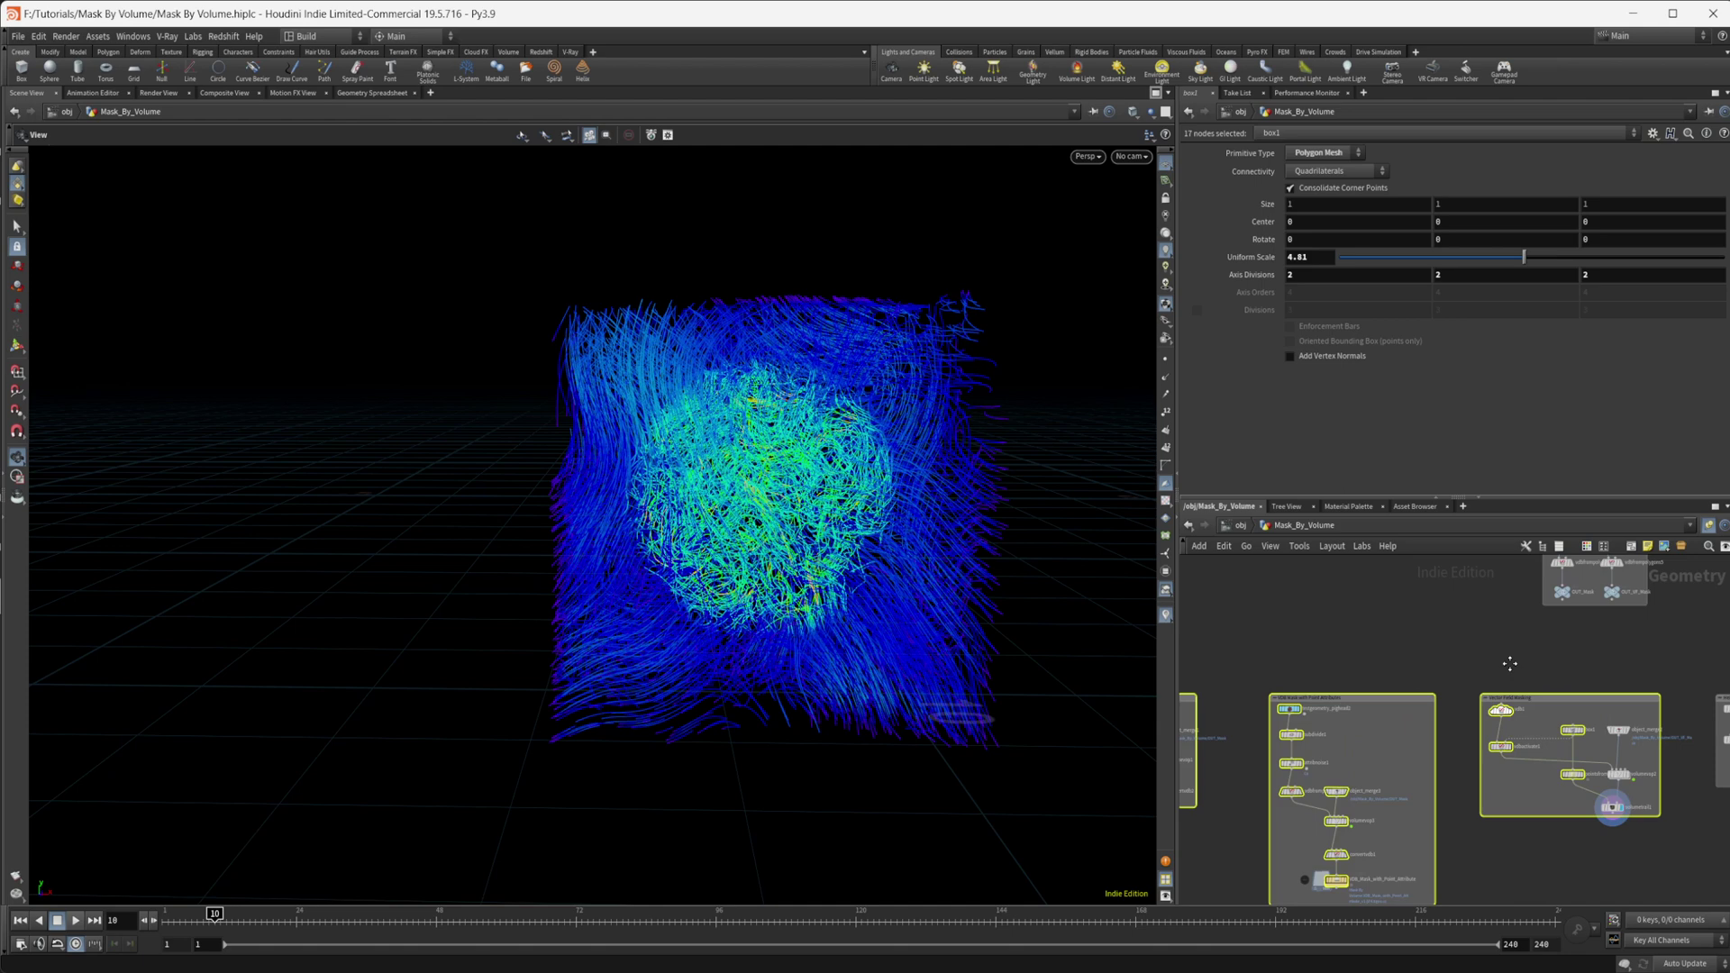
- Select the six nodes including the pig head, then deselect and zoom onto the Heightfield Mask by Volume box
click(1462, 657)
middle_drag(1522, 688, 1400, 692)
drag(1360, 653, 1579, 798)
scroll(1320, 612, up, 4)
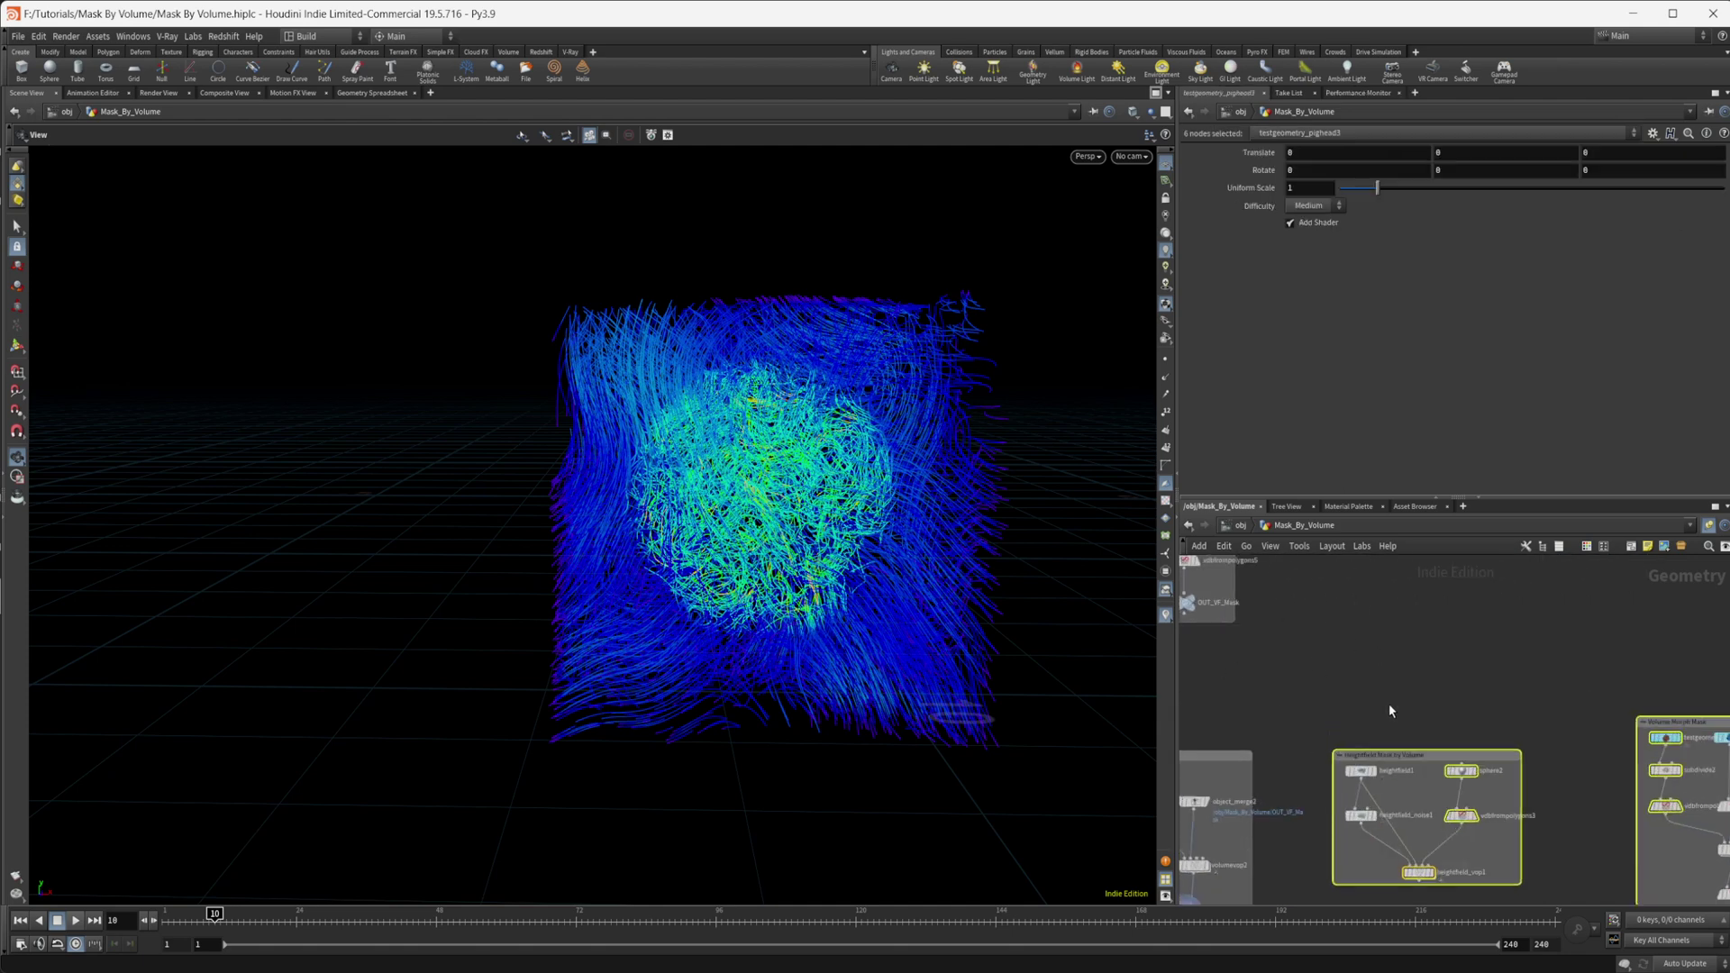
click(1390, 711)
scroll(1409, 648, up, 2)
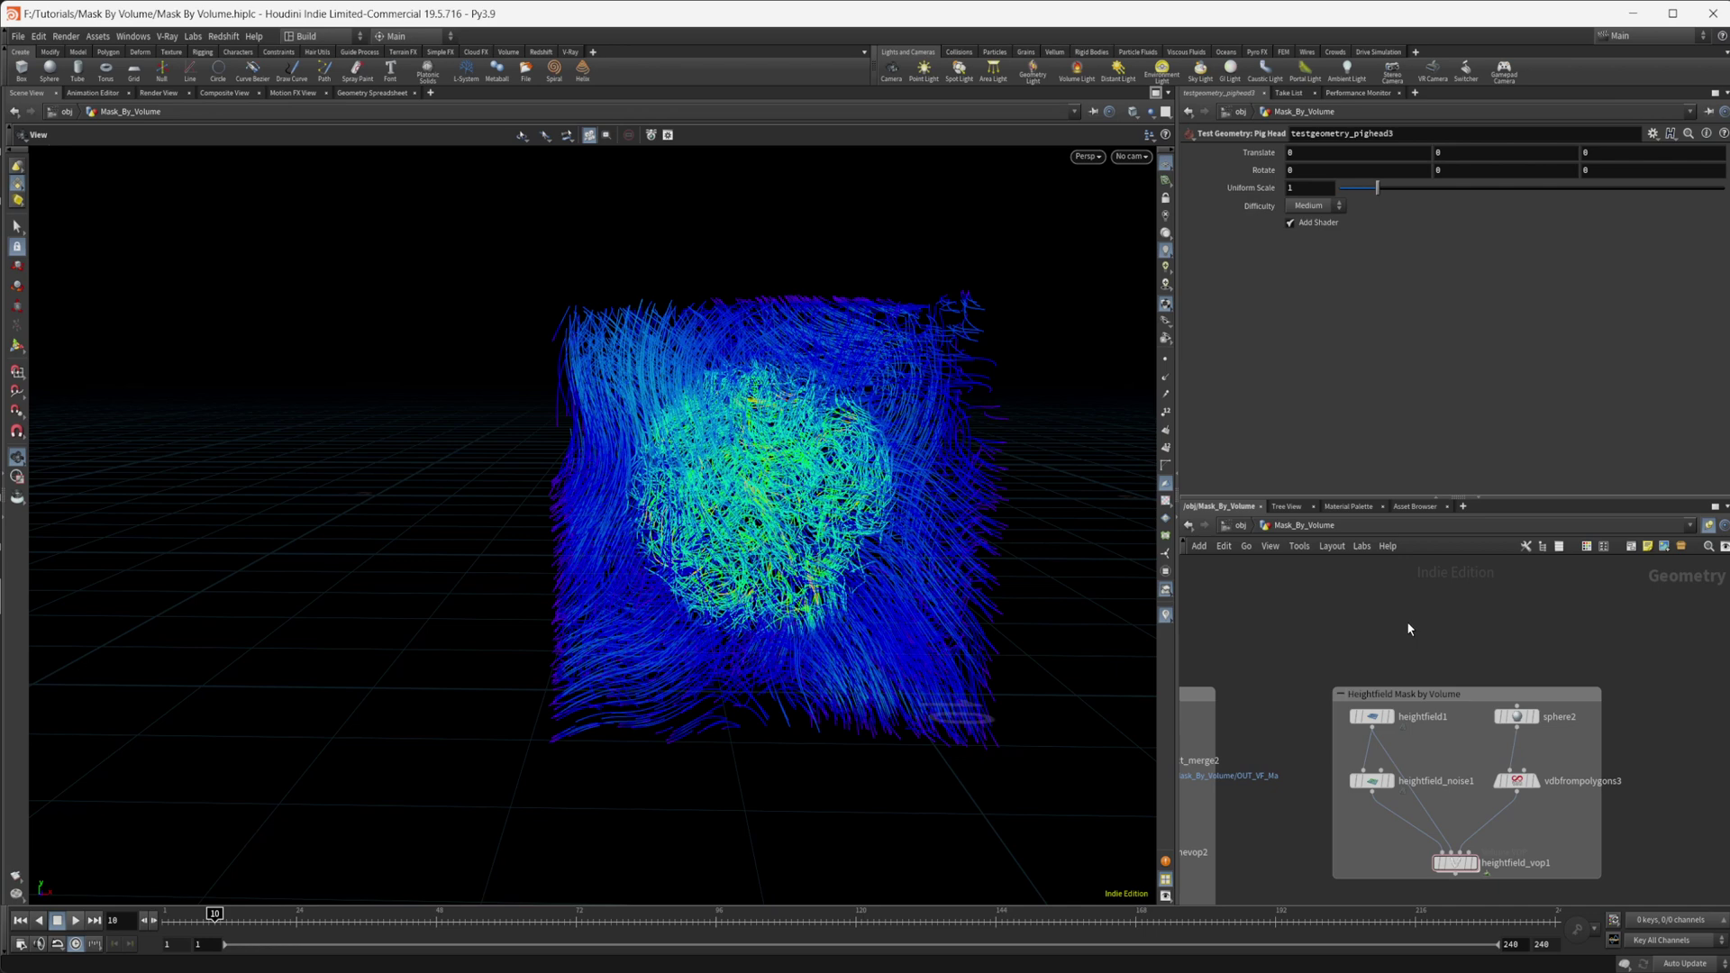
mouse_move(1383, 713)
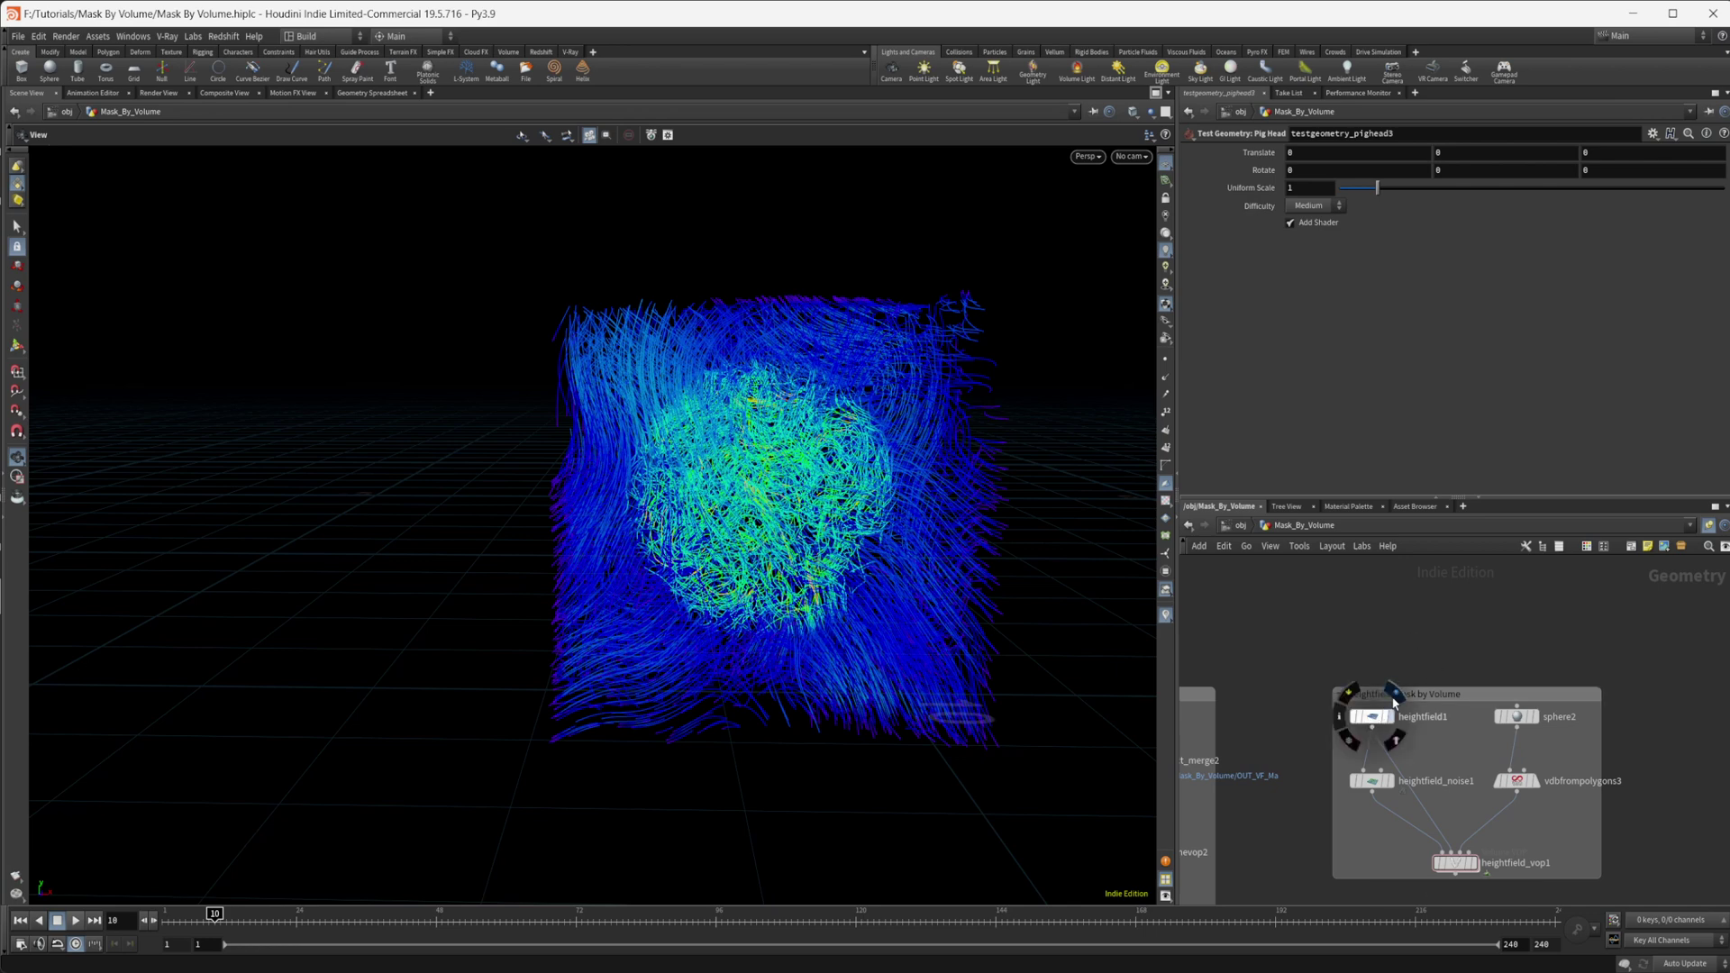
- Display heightfield1's flat grey plane in the viewport and frame it from above
click(1395, 701)
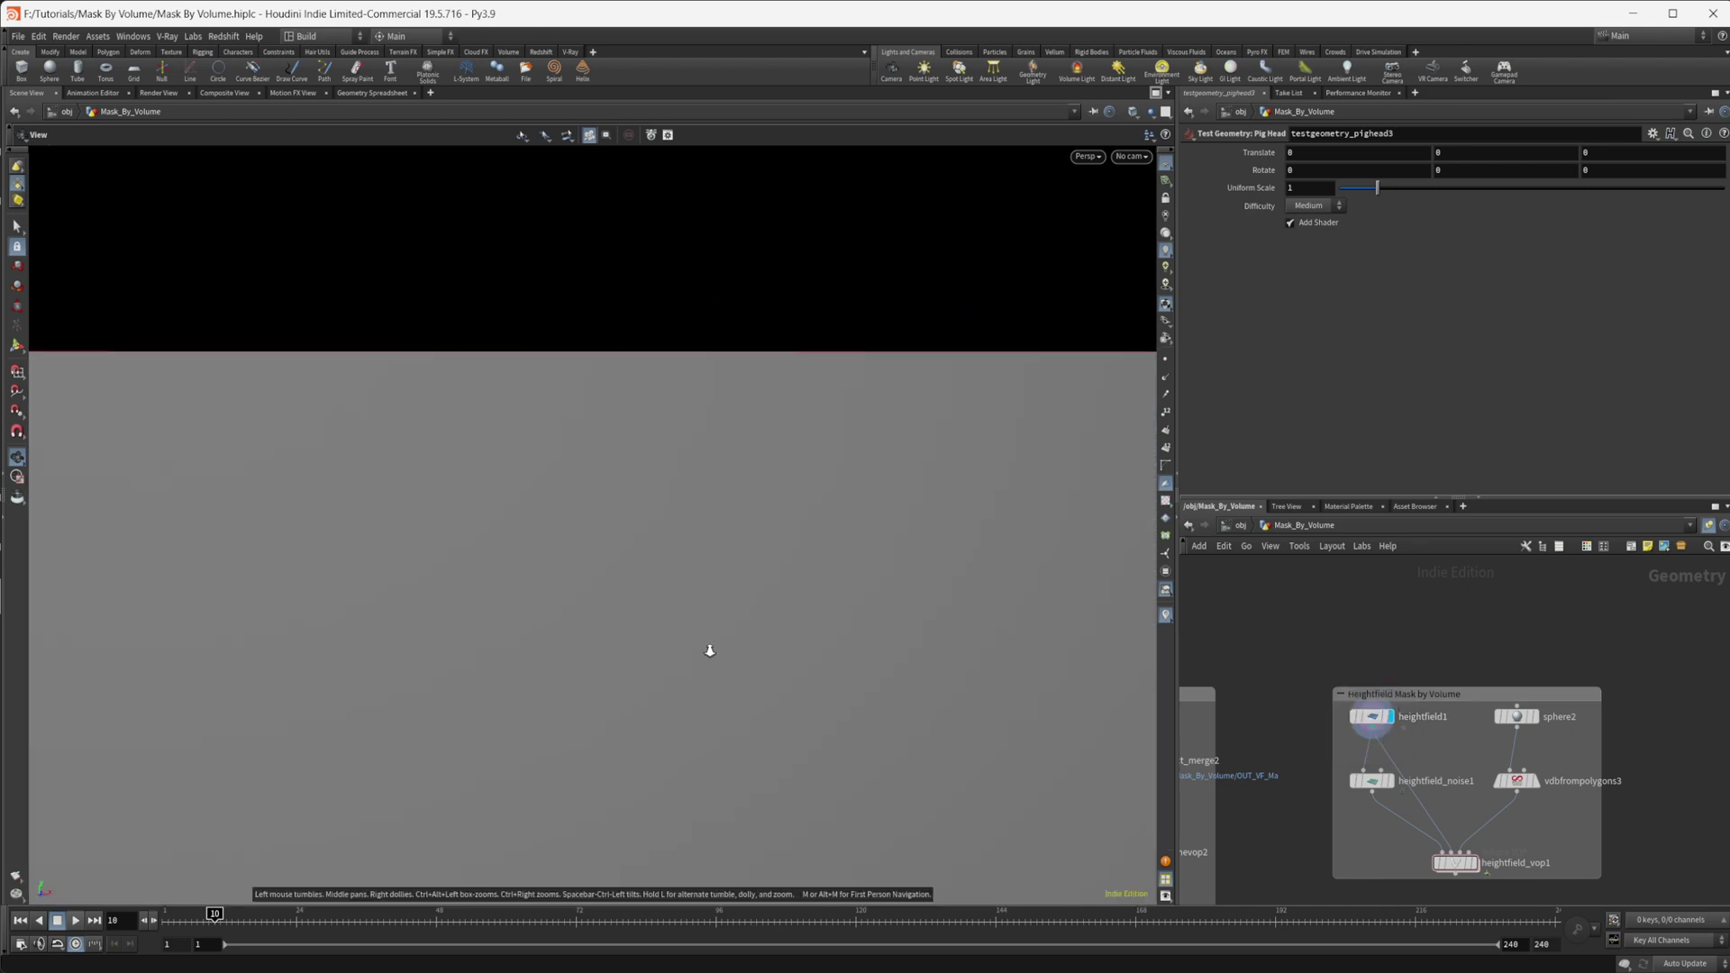
key(f)
drag(668, 619, 634, 622)
right_drag(634, 622, 804, 569)
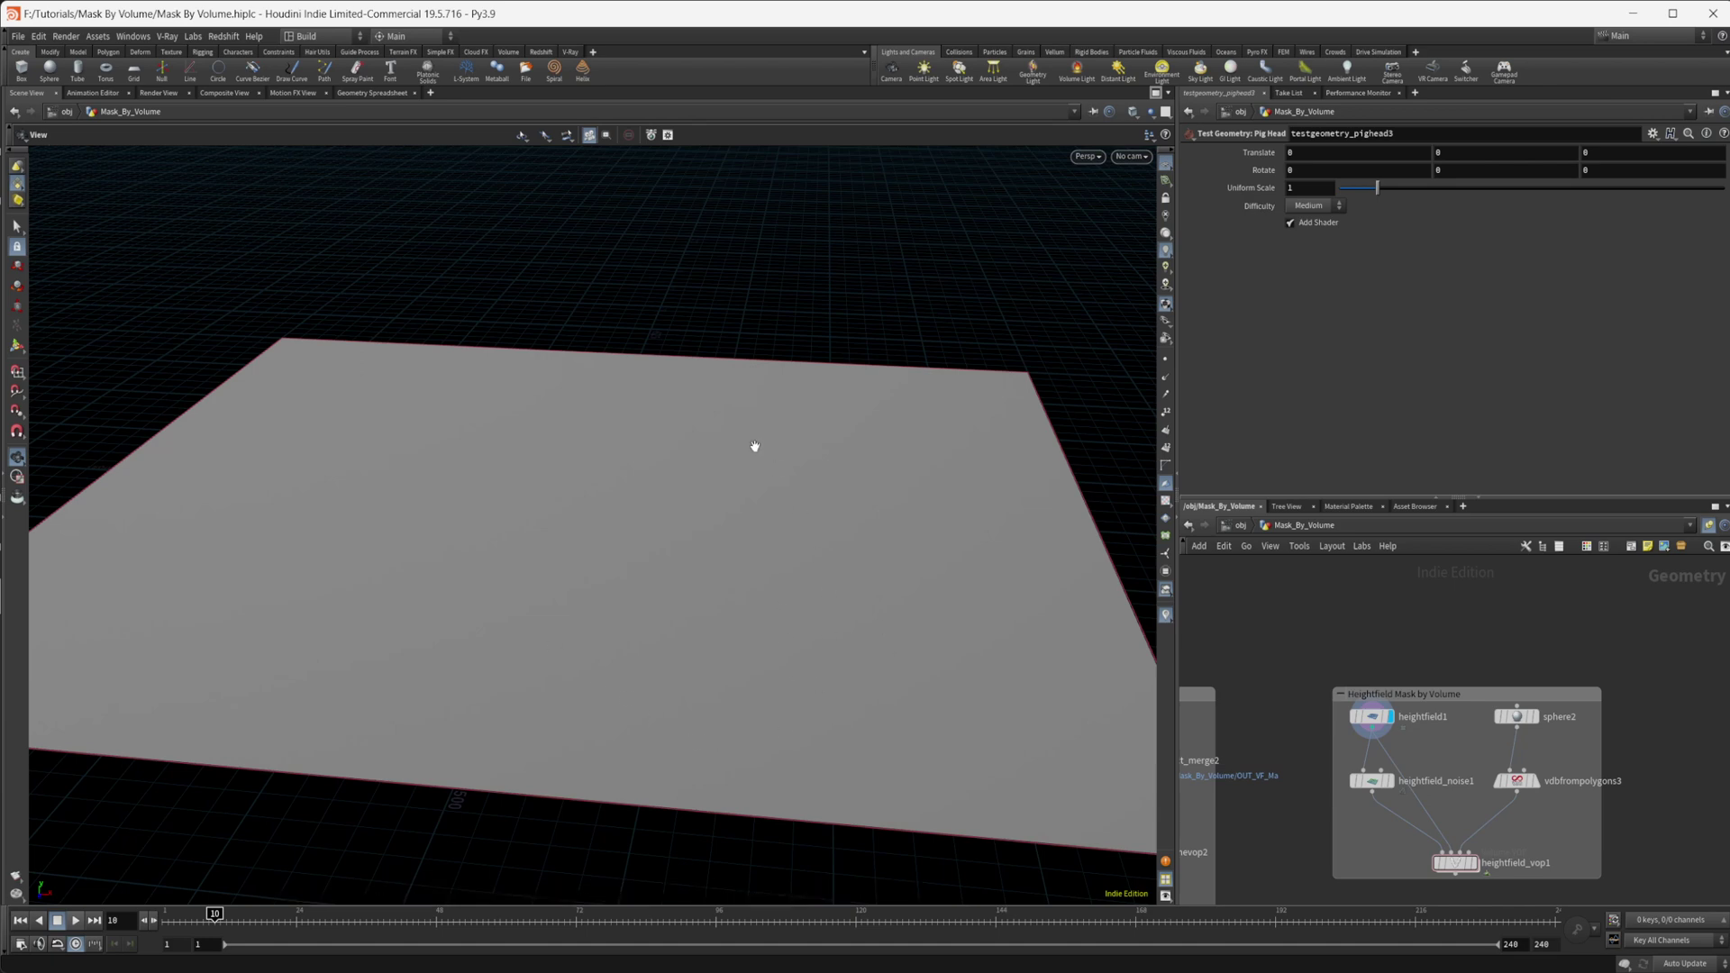
drag(508, 615, 471, 658)
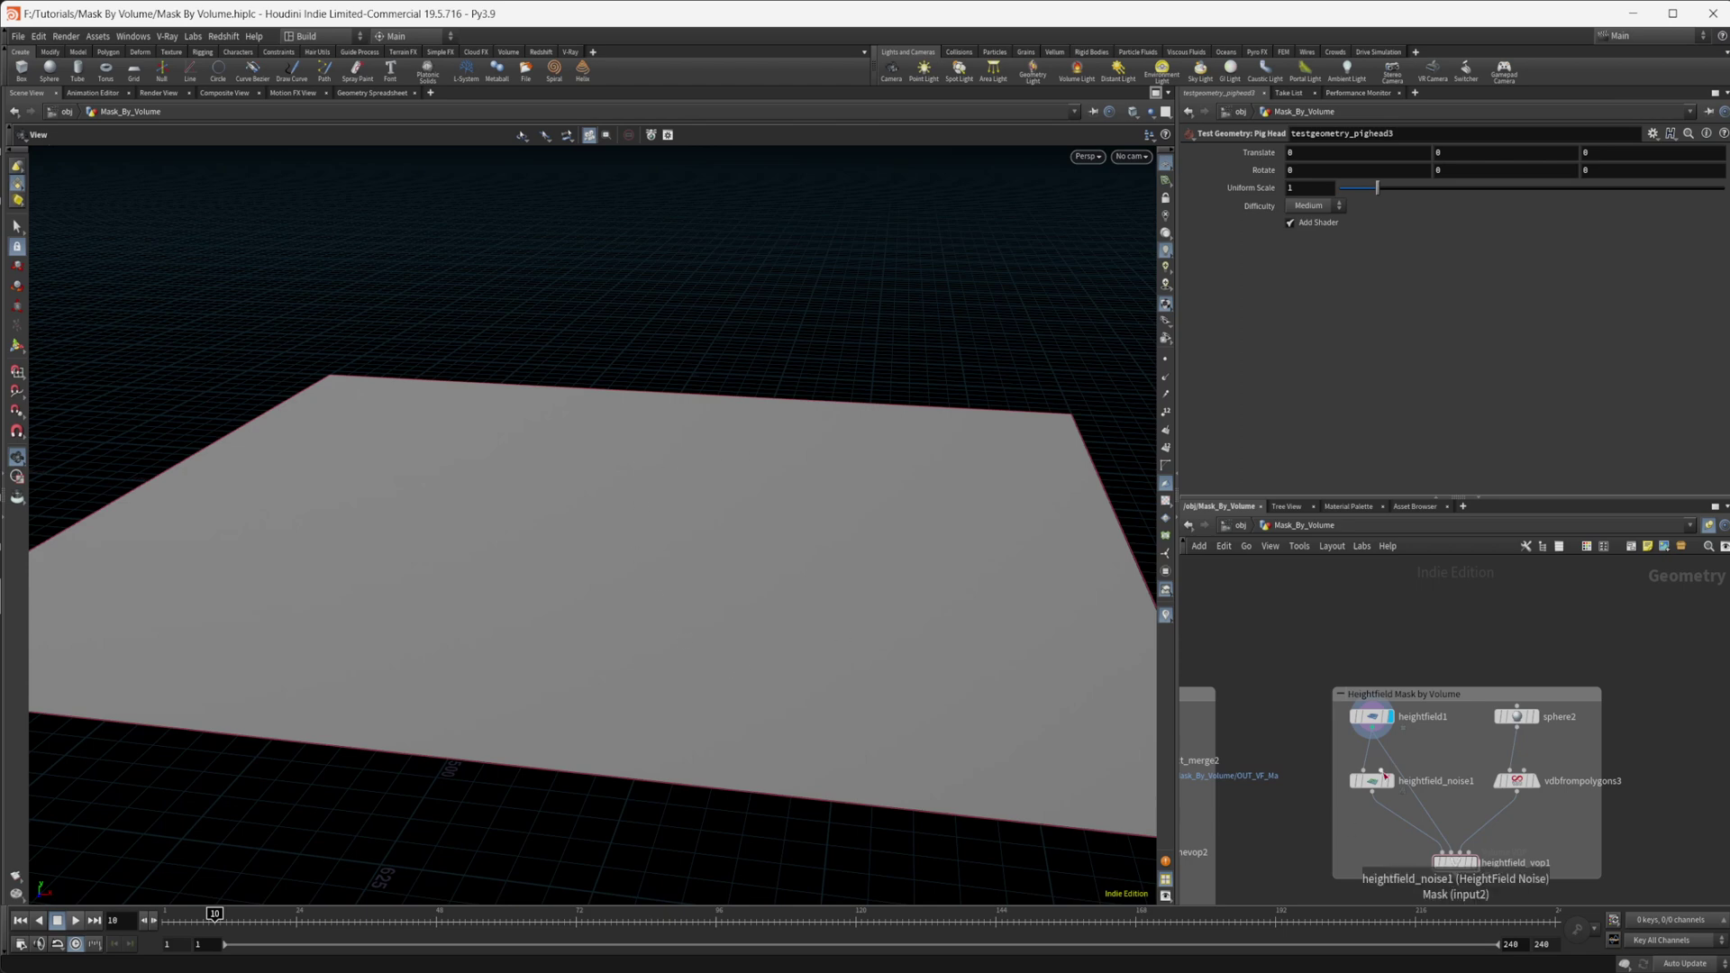
mouse_move(1371, 784)
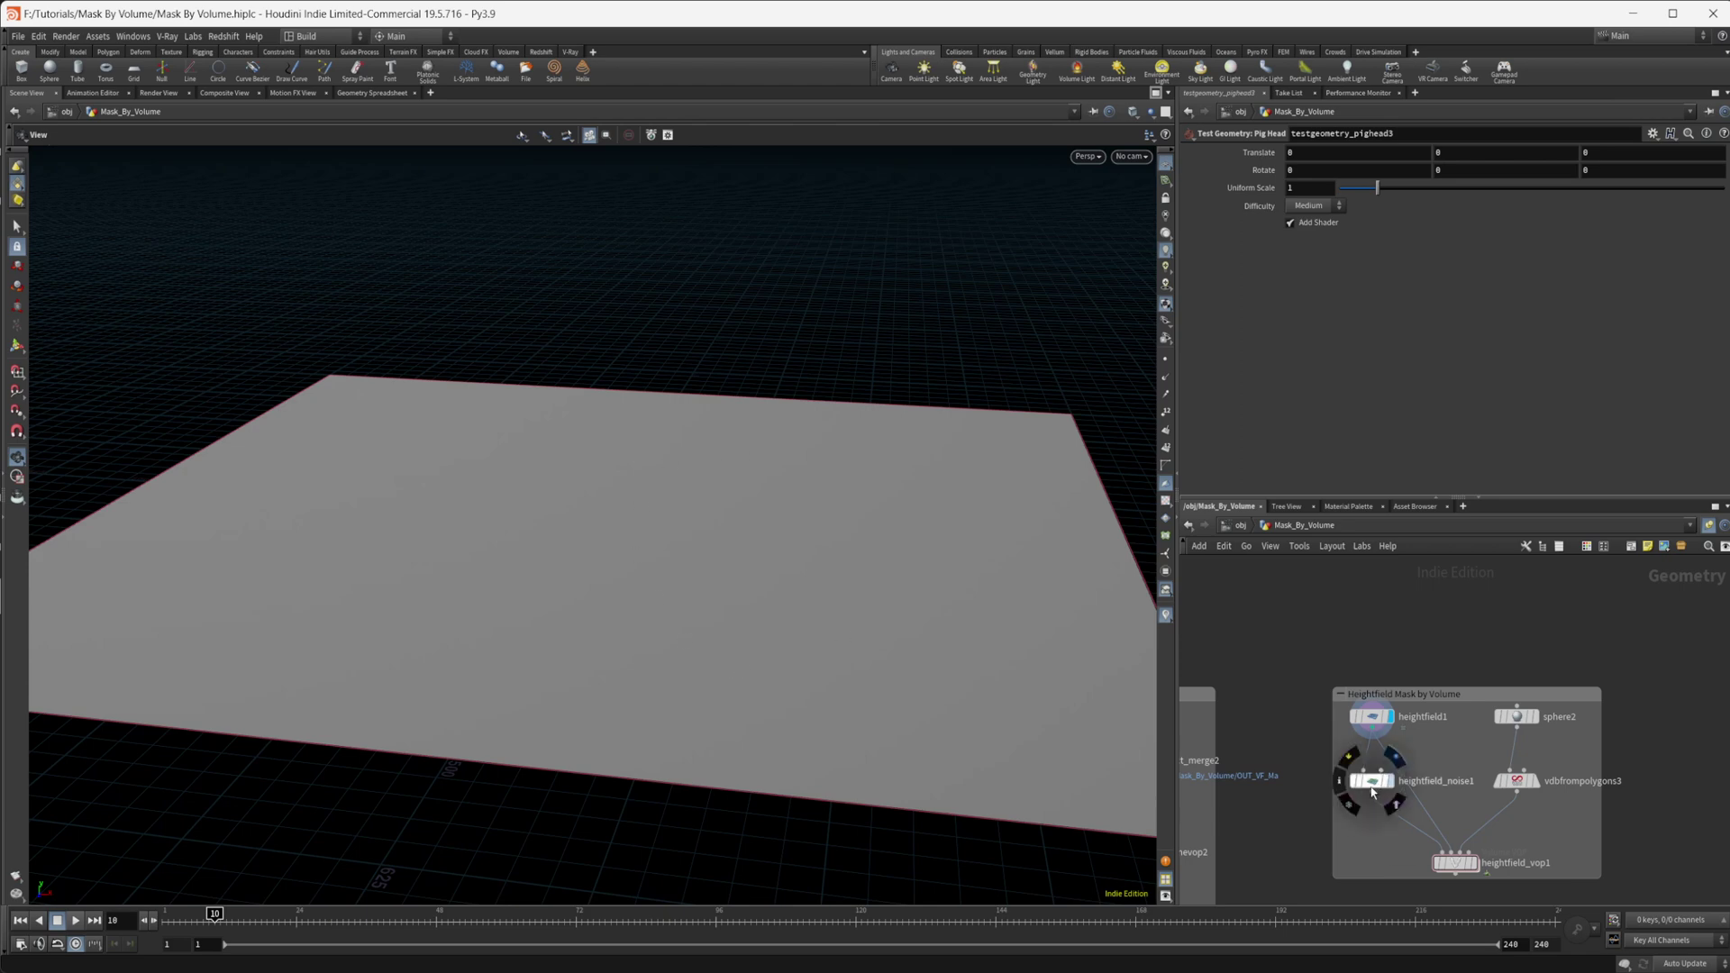
- Display heightfield_noise1's Sparse Convolution terrain (Amplitude 500, Element Size 500) and orbit to inspect it
click(1372, 784)
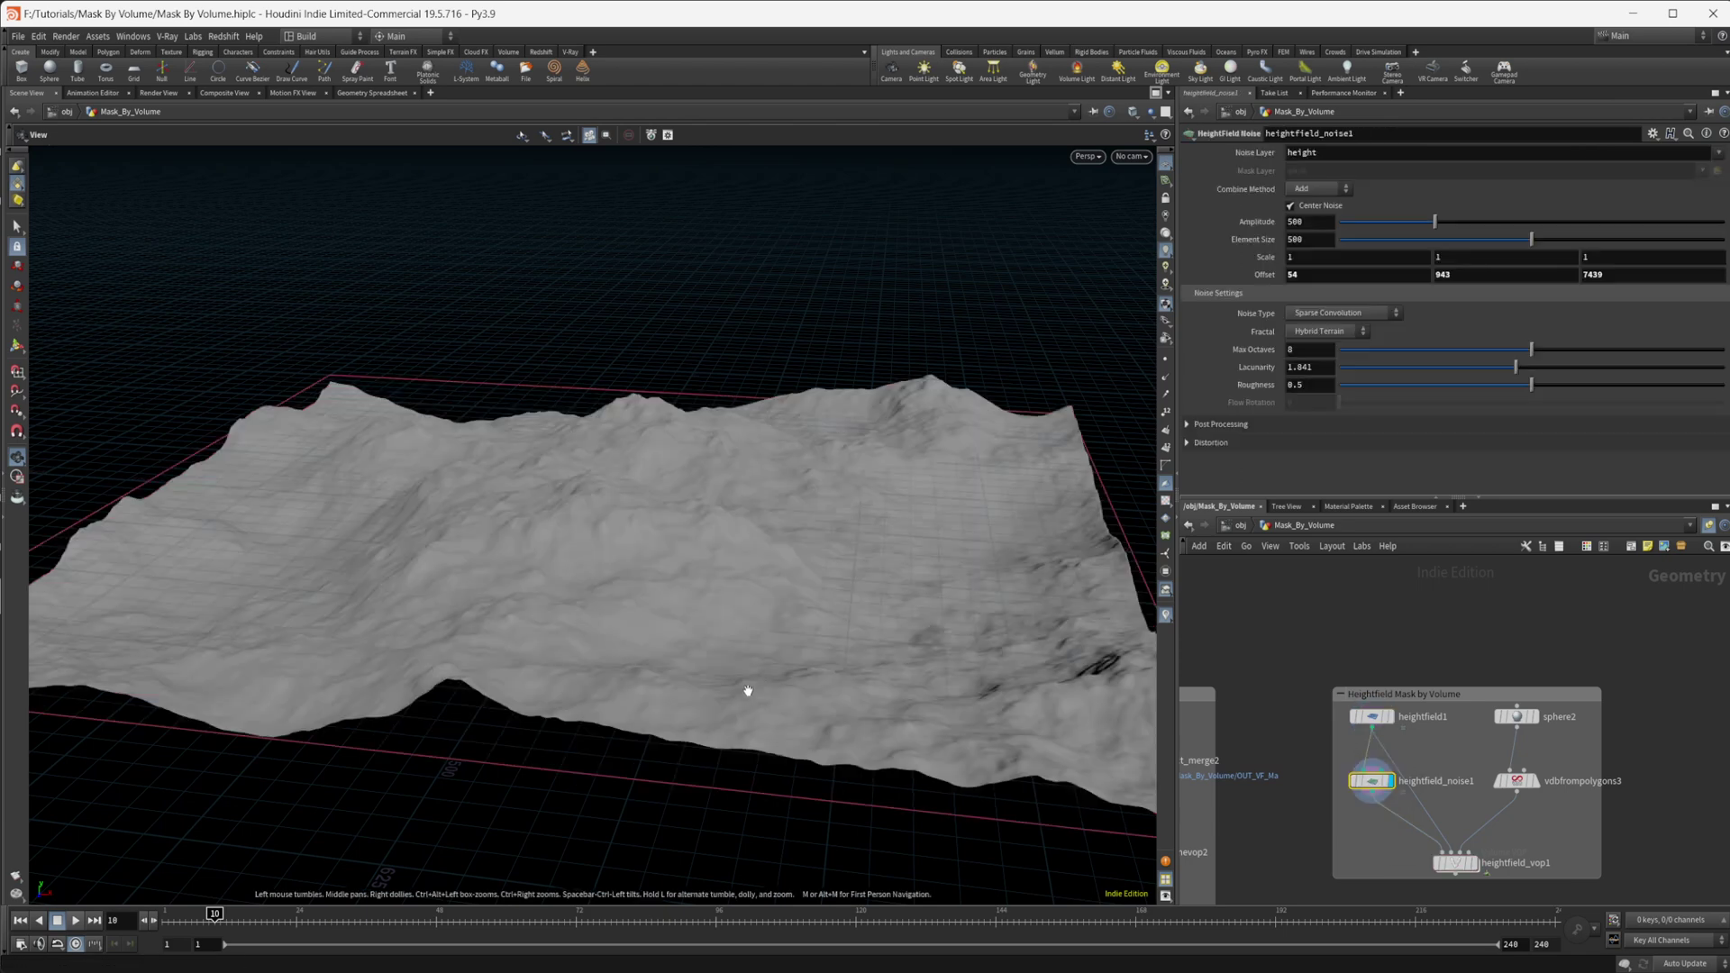
drag(711, 589, 685, 592)
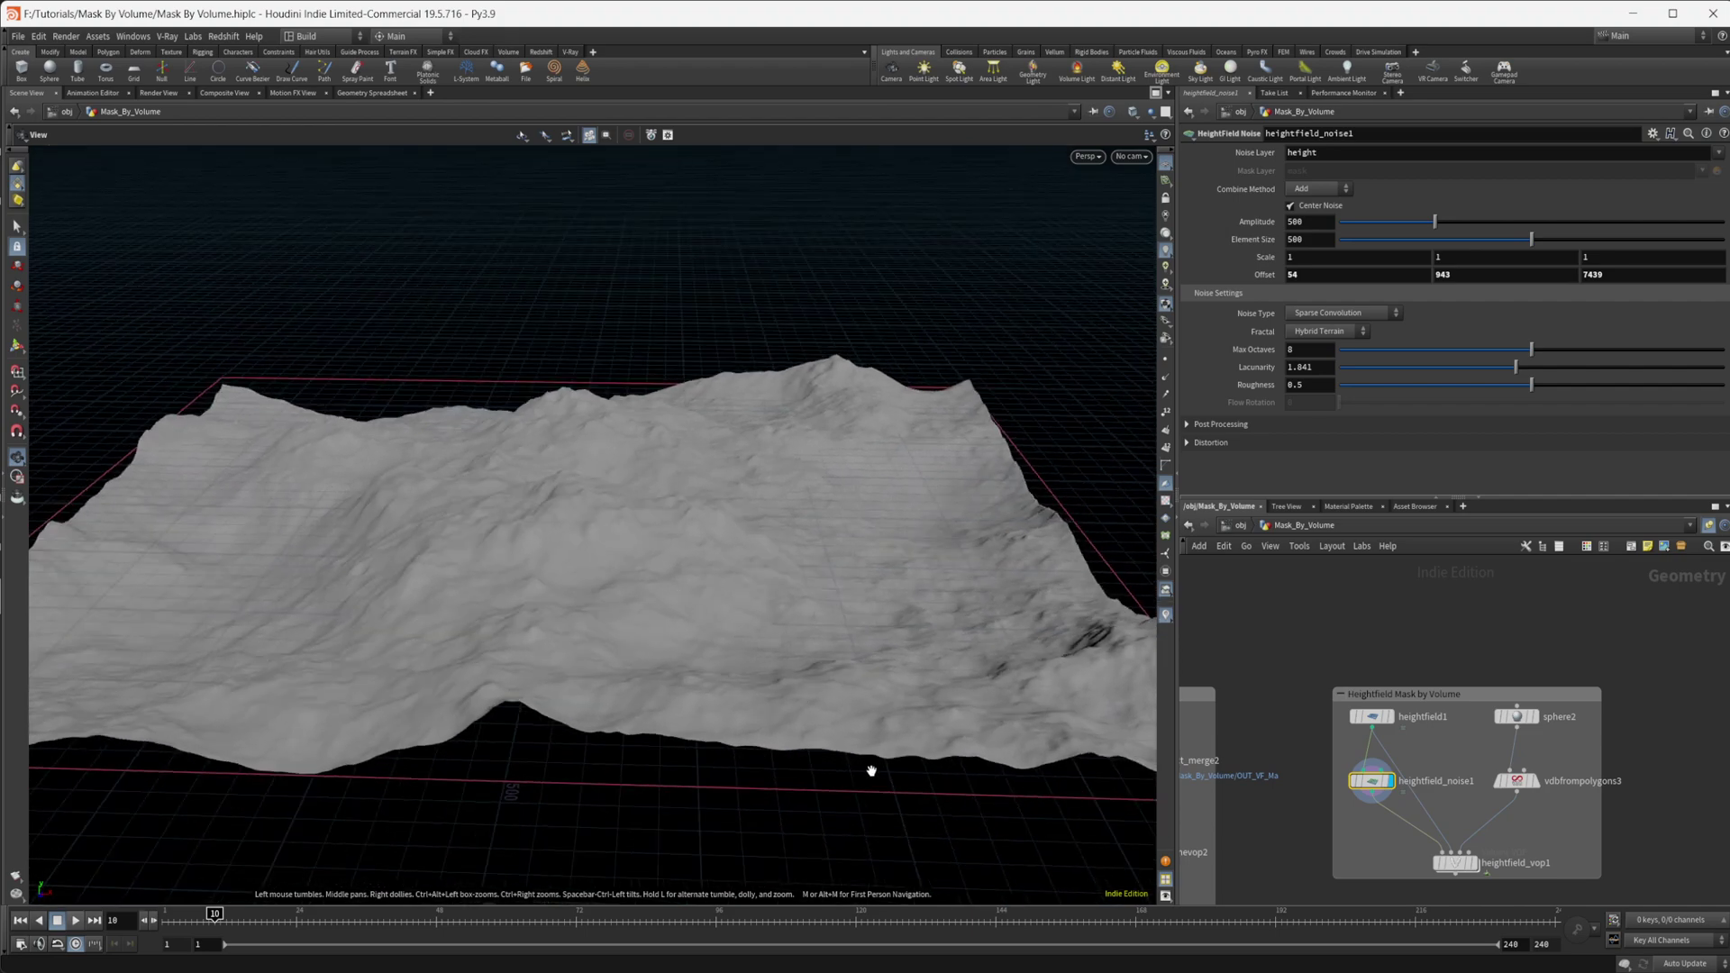
drag(841, 734, 768, 553)
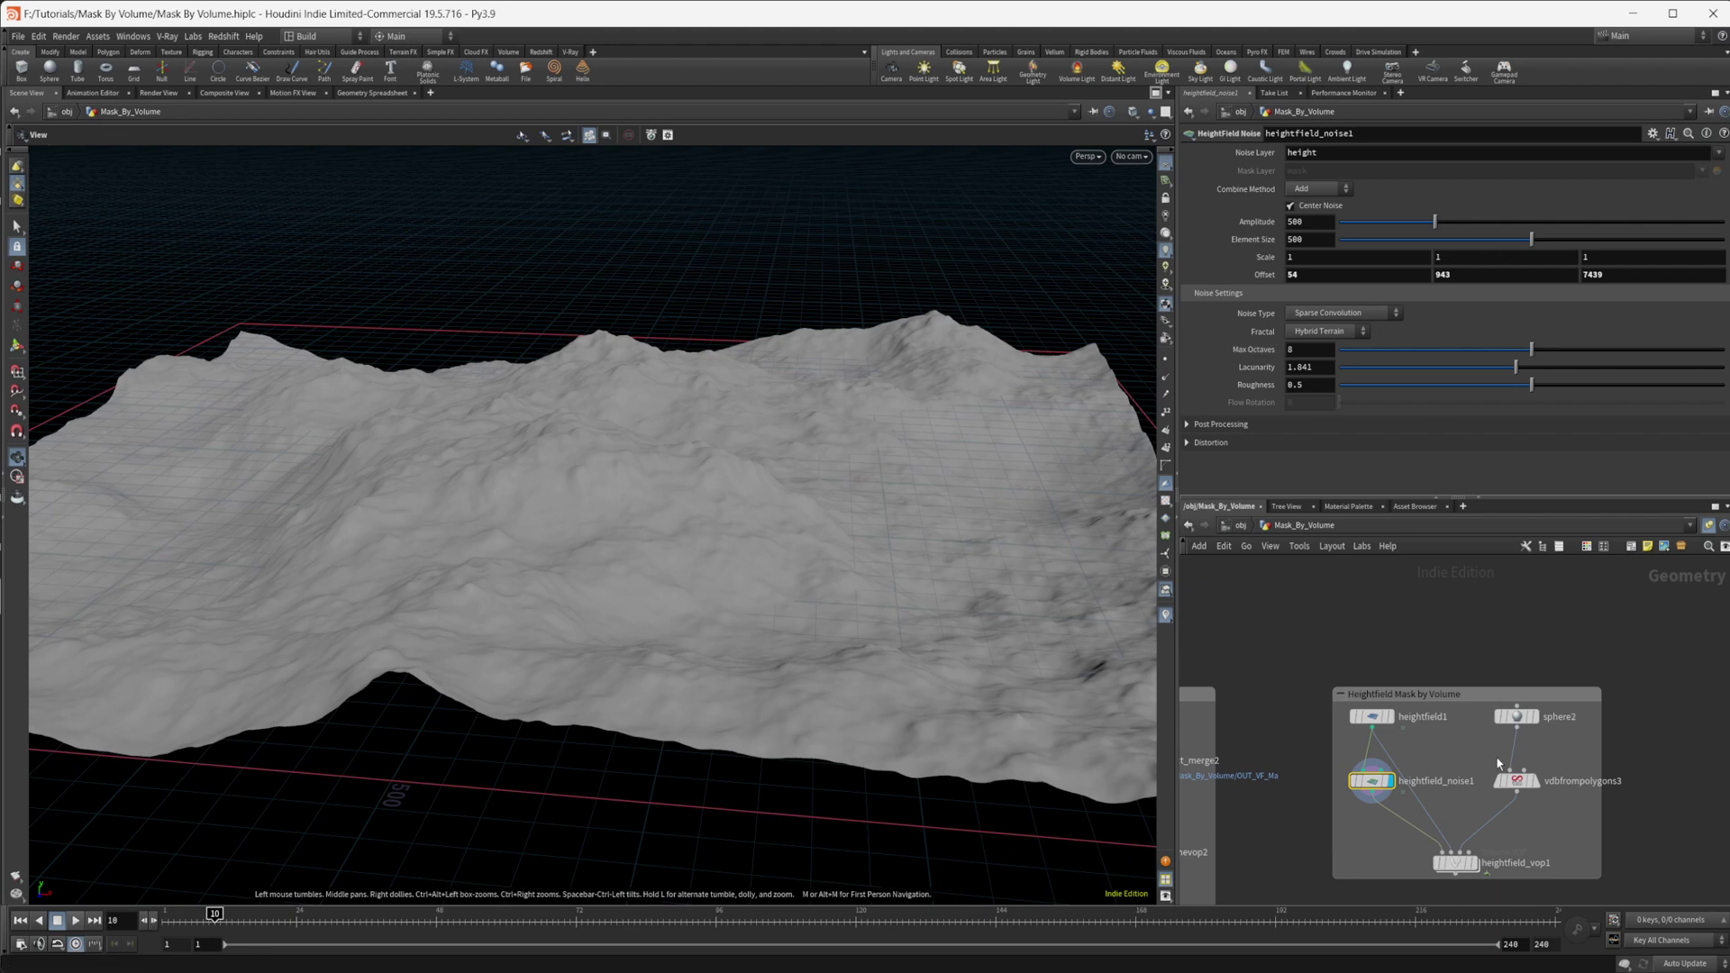
scroll(1580, 881, up, 3)
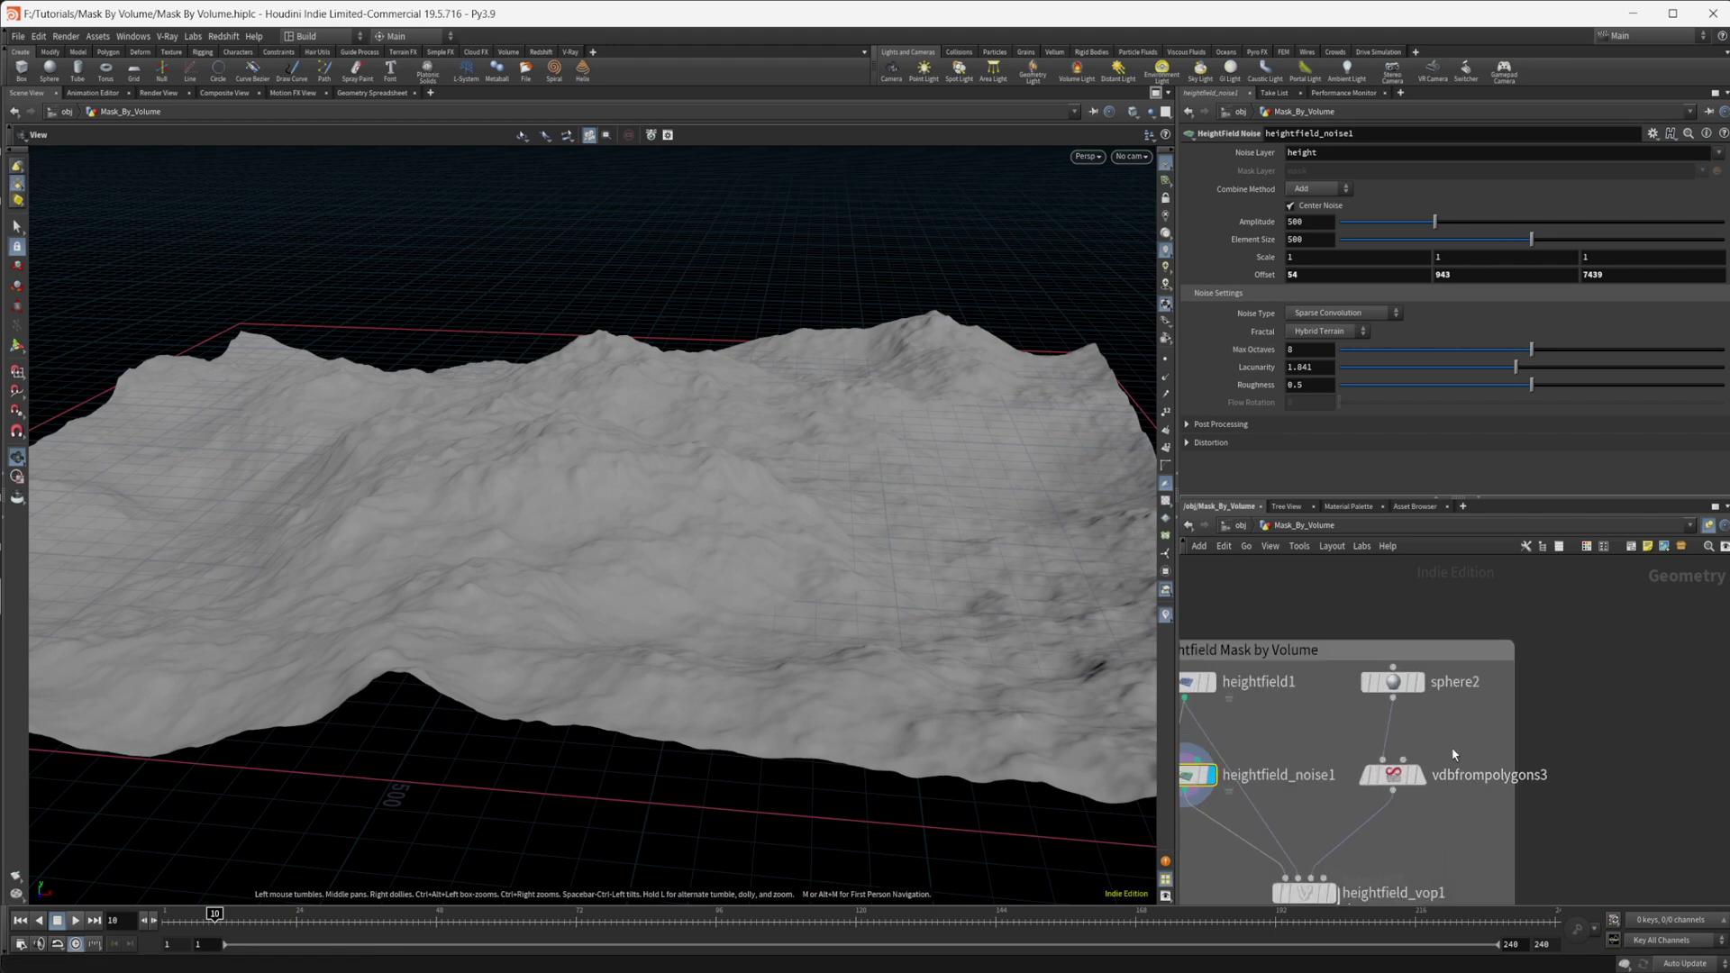
- Display sphere2, then vdbfrompolygons3's fog volume, checking its Fog VDB is named 'mask'
click(1427, 652)
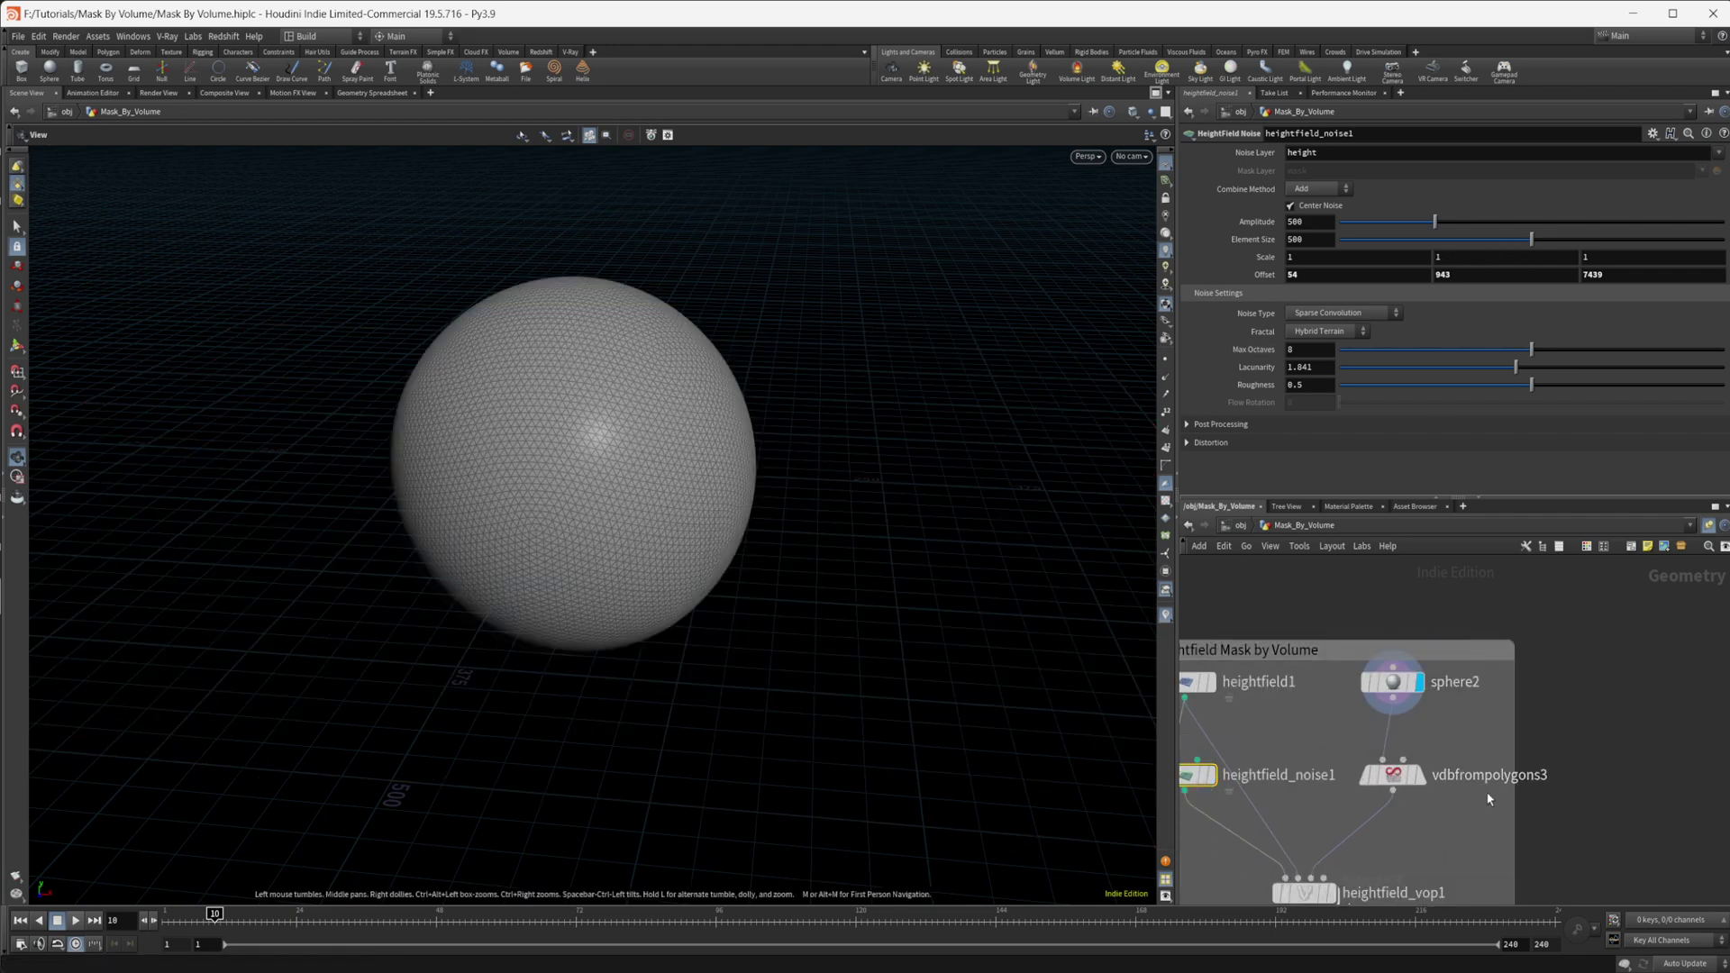
click(1429, 740)
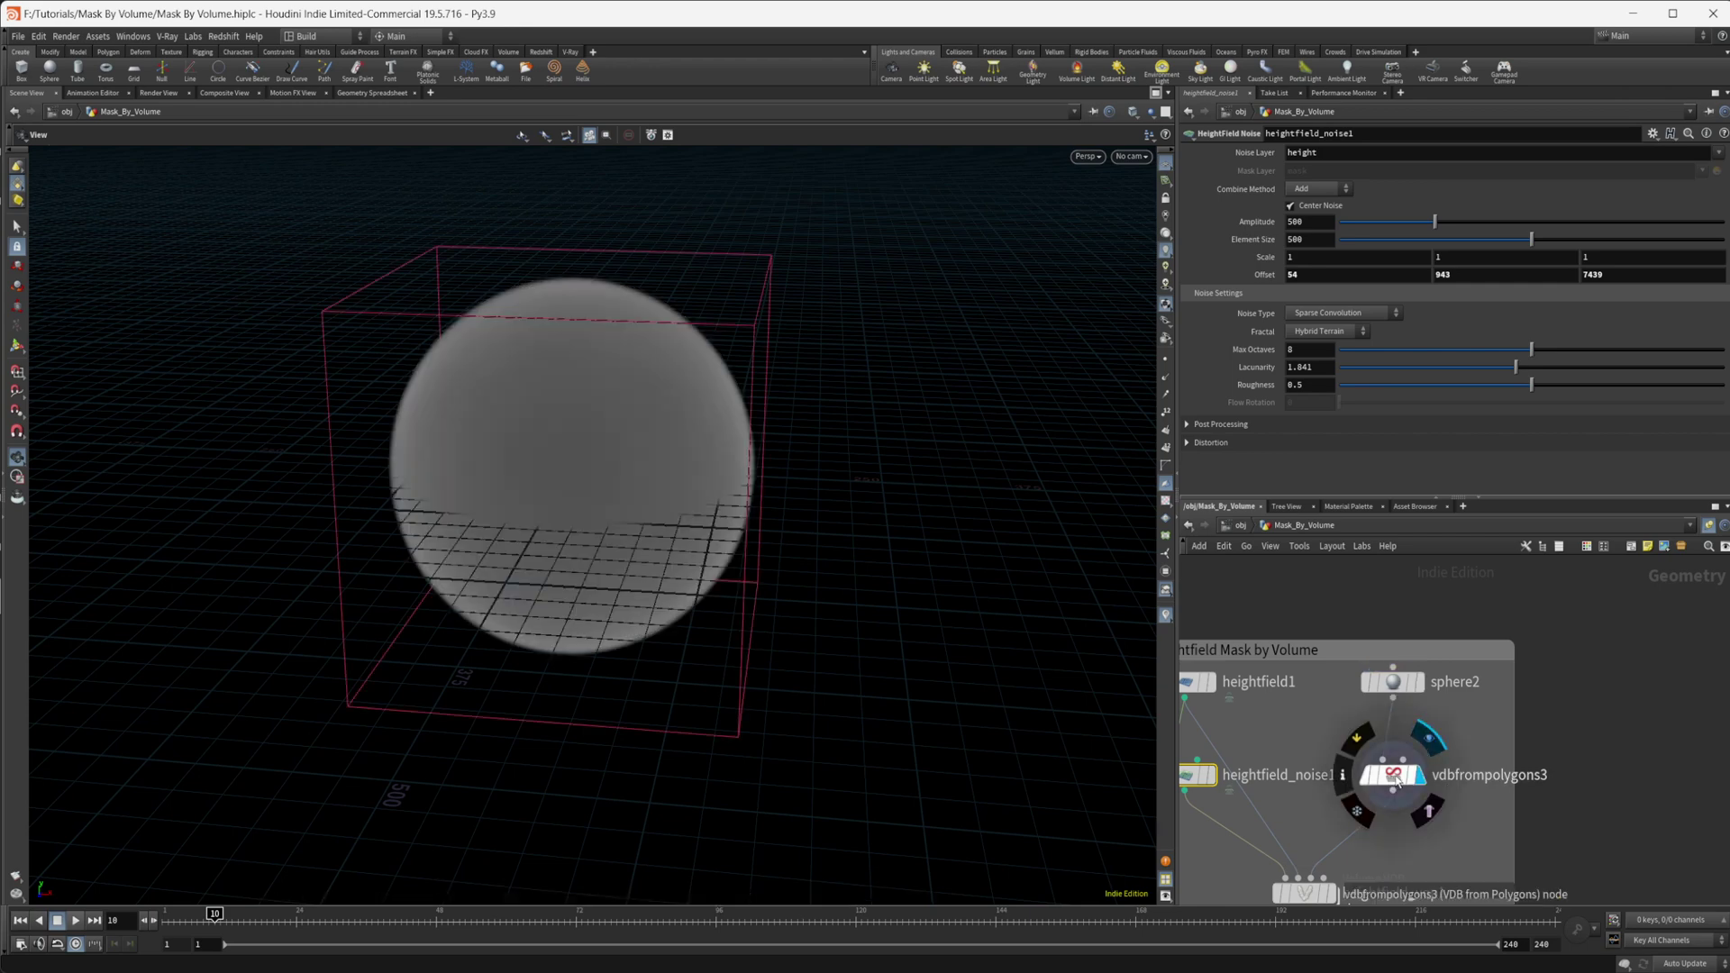
click(1394, 778)
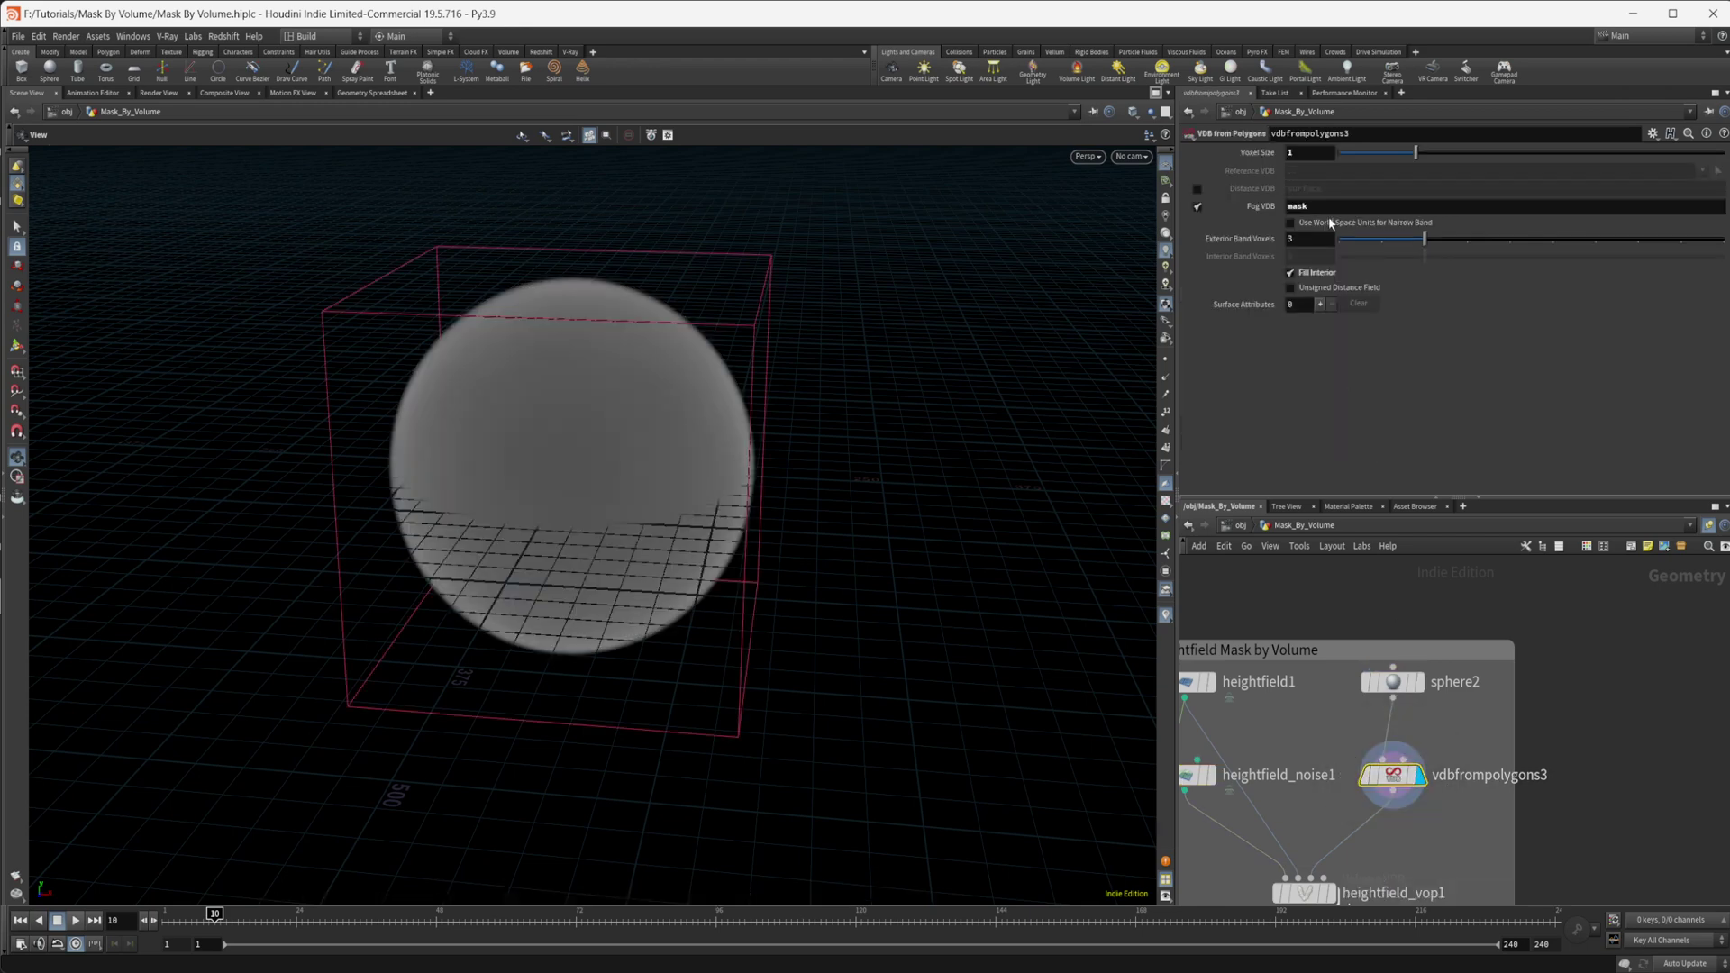
drag(808, 577, 827, 490)
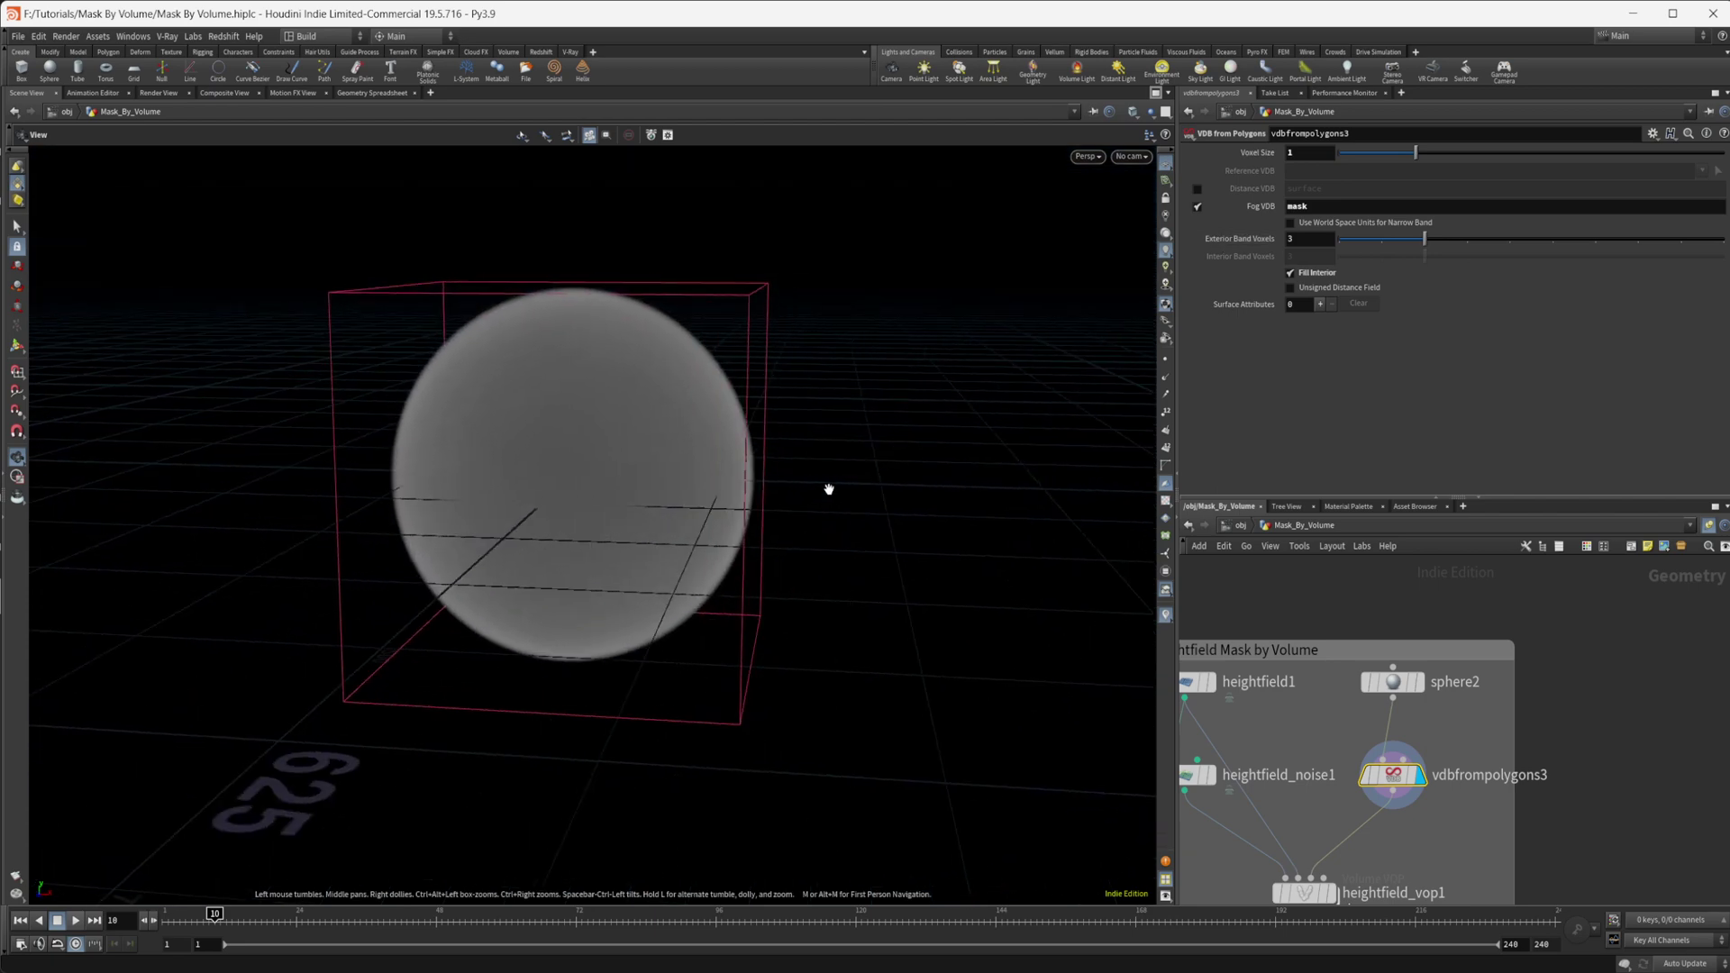
click(1355, 206)
- Make heightfield_vop1 the displayed and rendered node
middle_drag(1436, 847, 1484, 674)
scroll(1437, 658, up, 2)
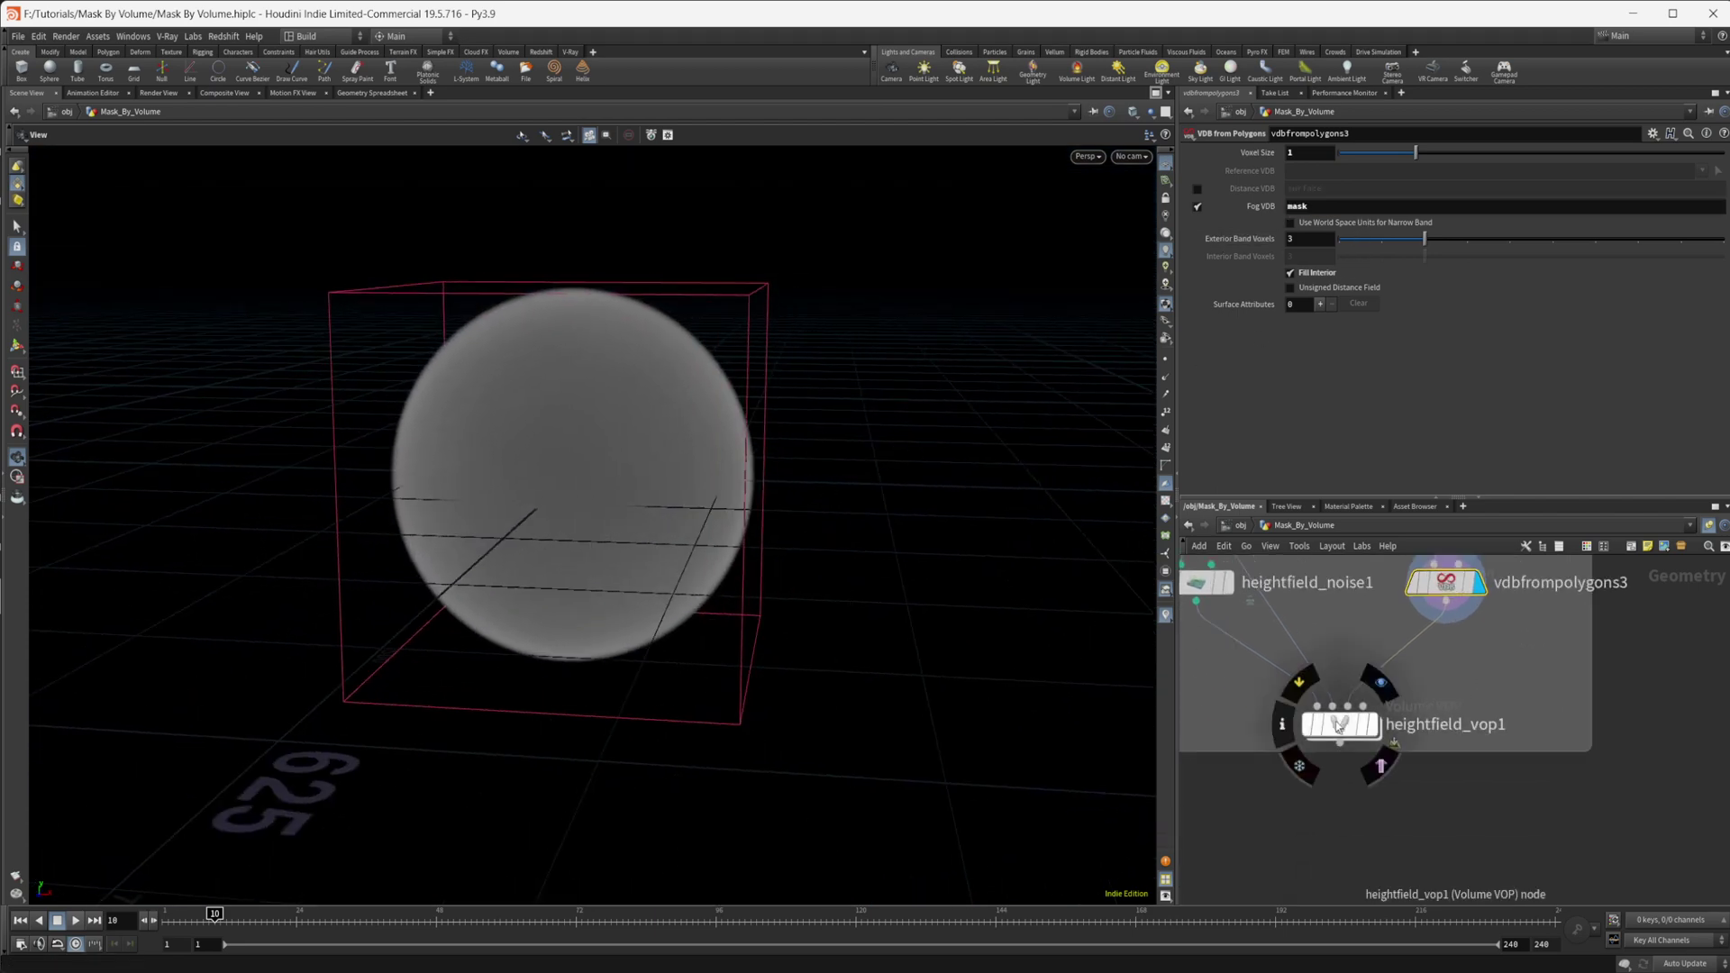
drag(643, 541, 544, 429)
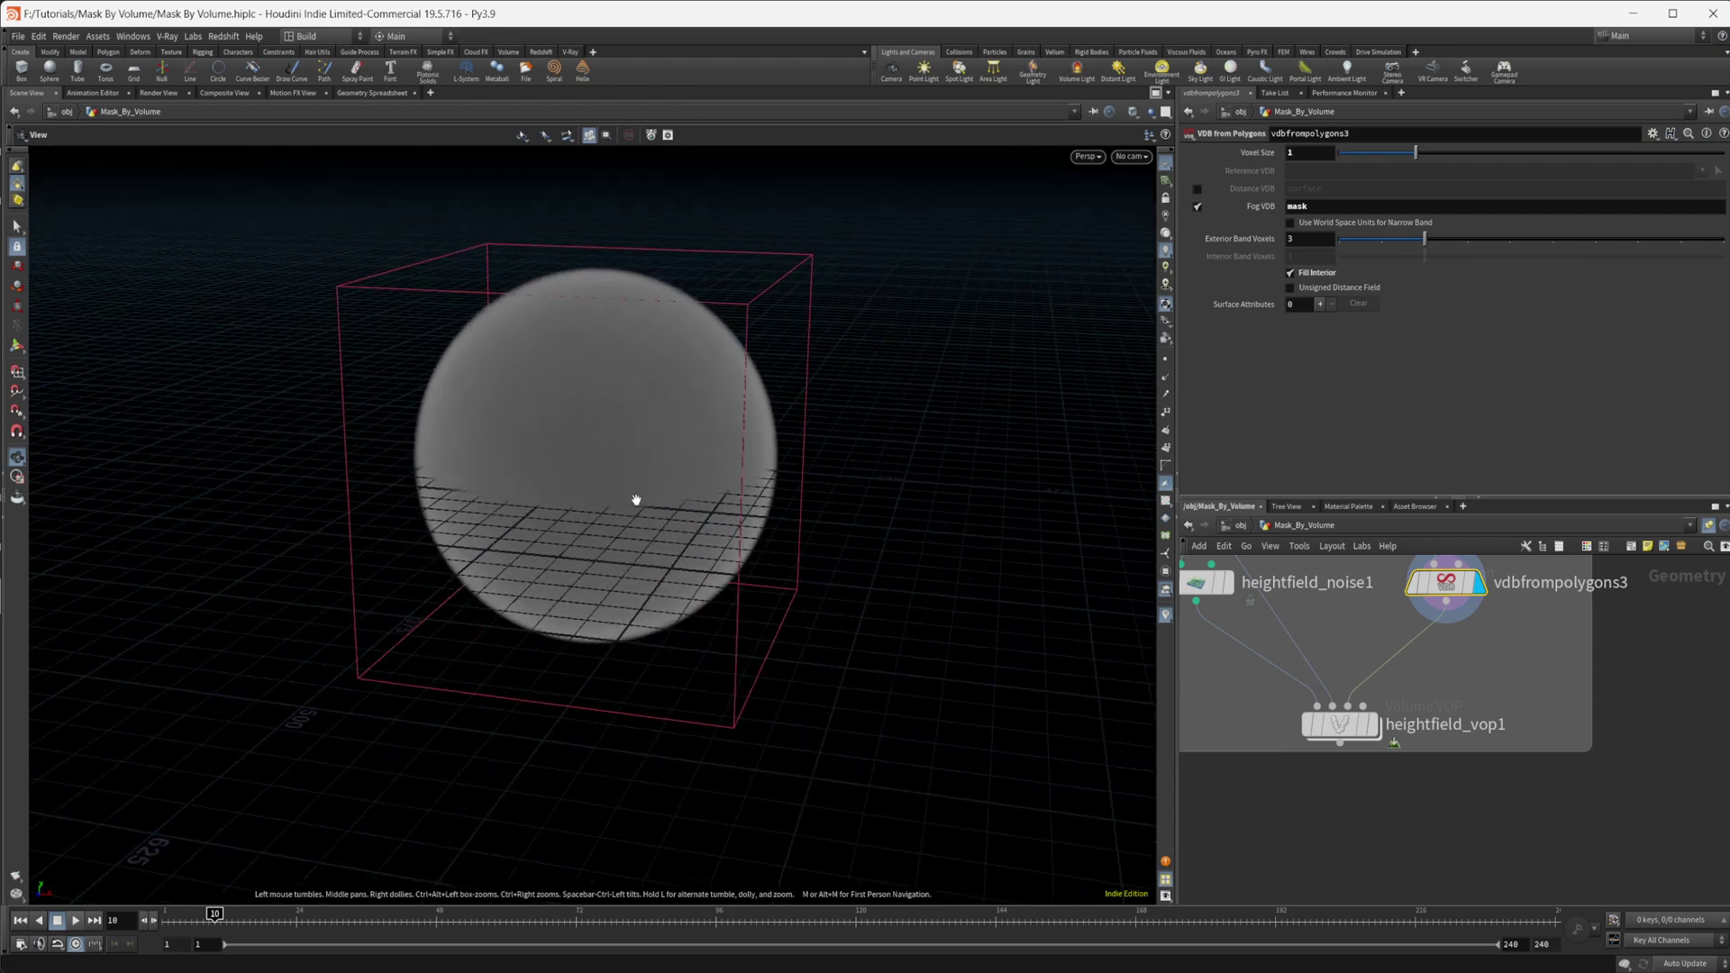
mouse_move(1355, 733)
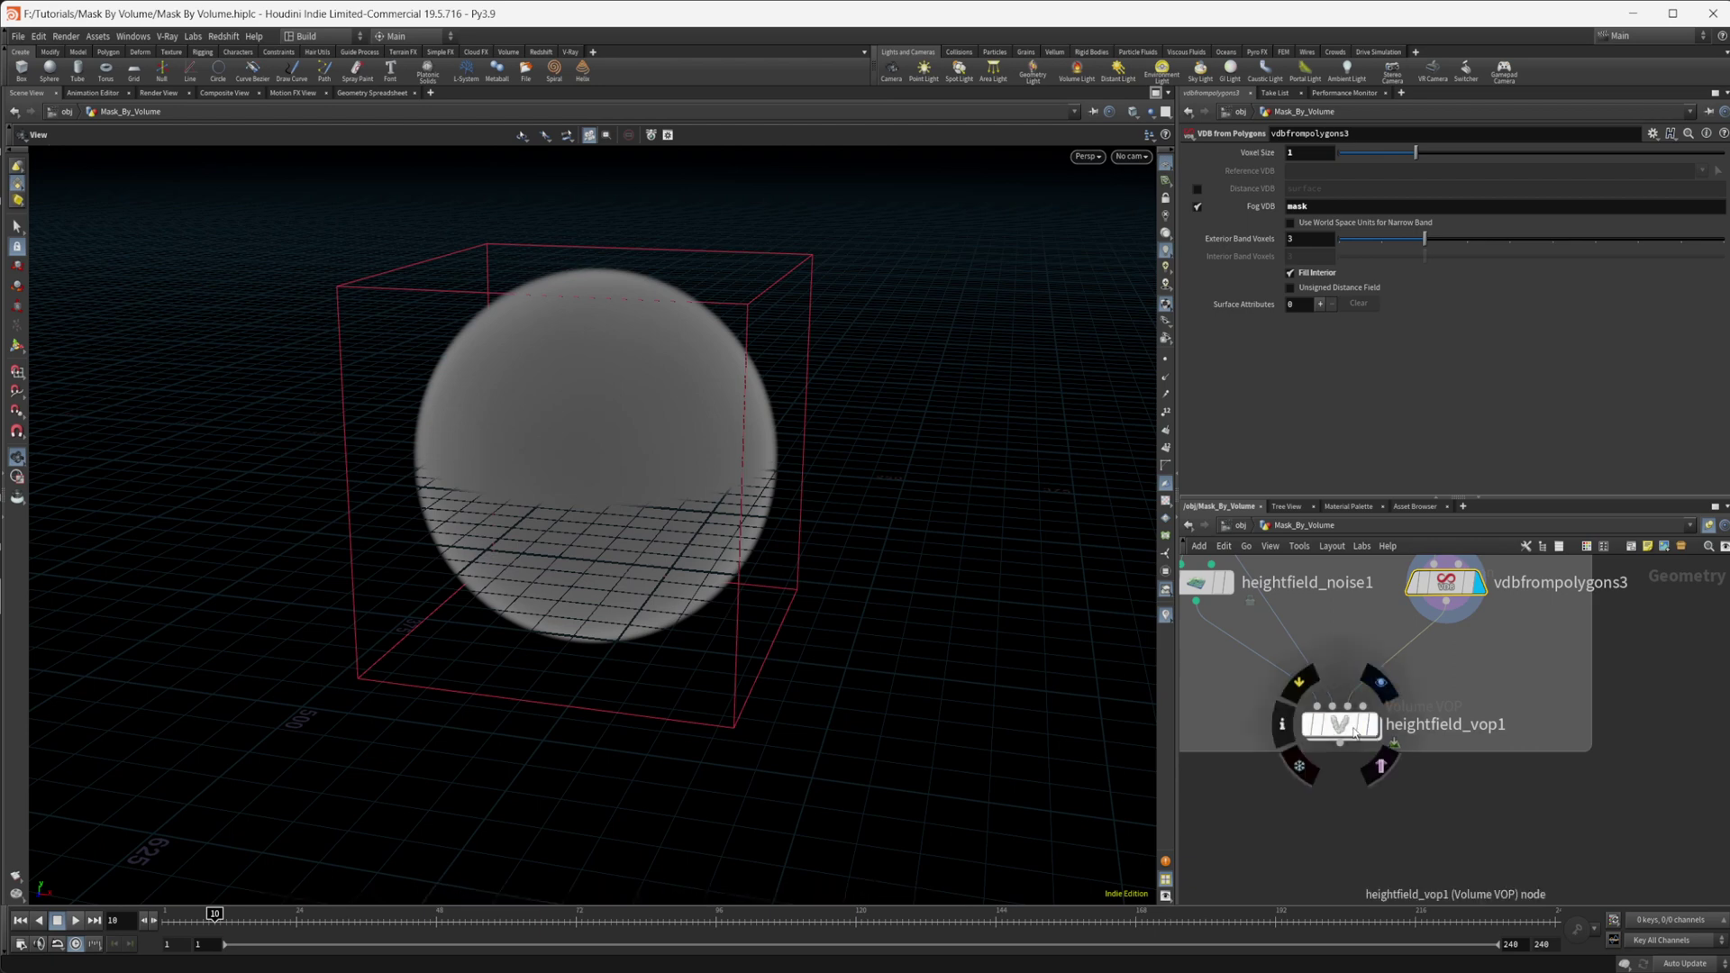
click(1386, 691)
- Inspect heightfield_vop1's VEX network, viewing bind1's parameters and the mix1 and clamp1 nodes
double_click(1347, 734)
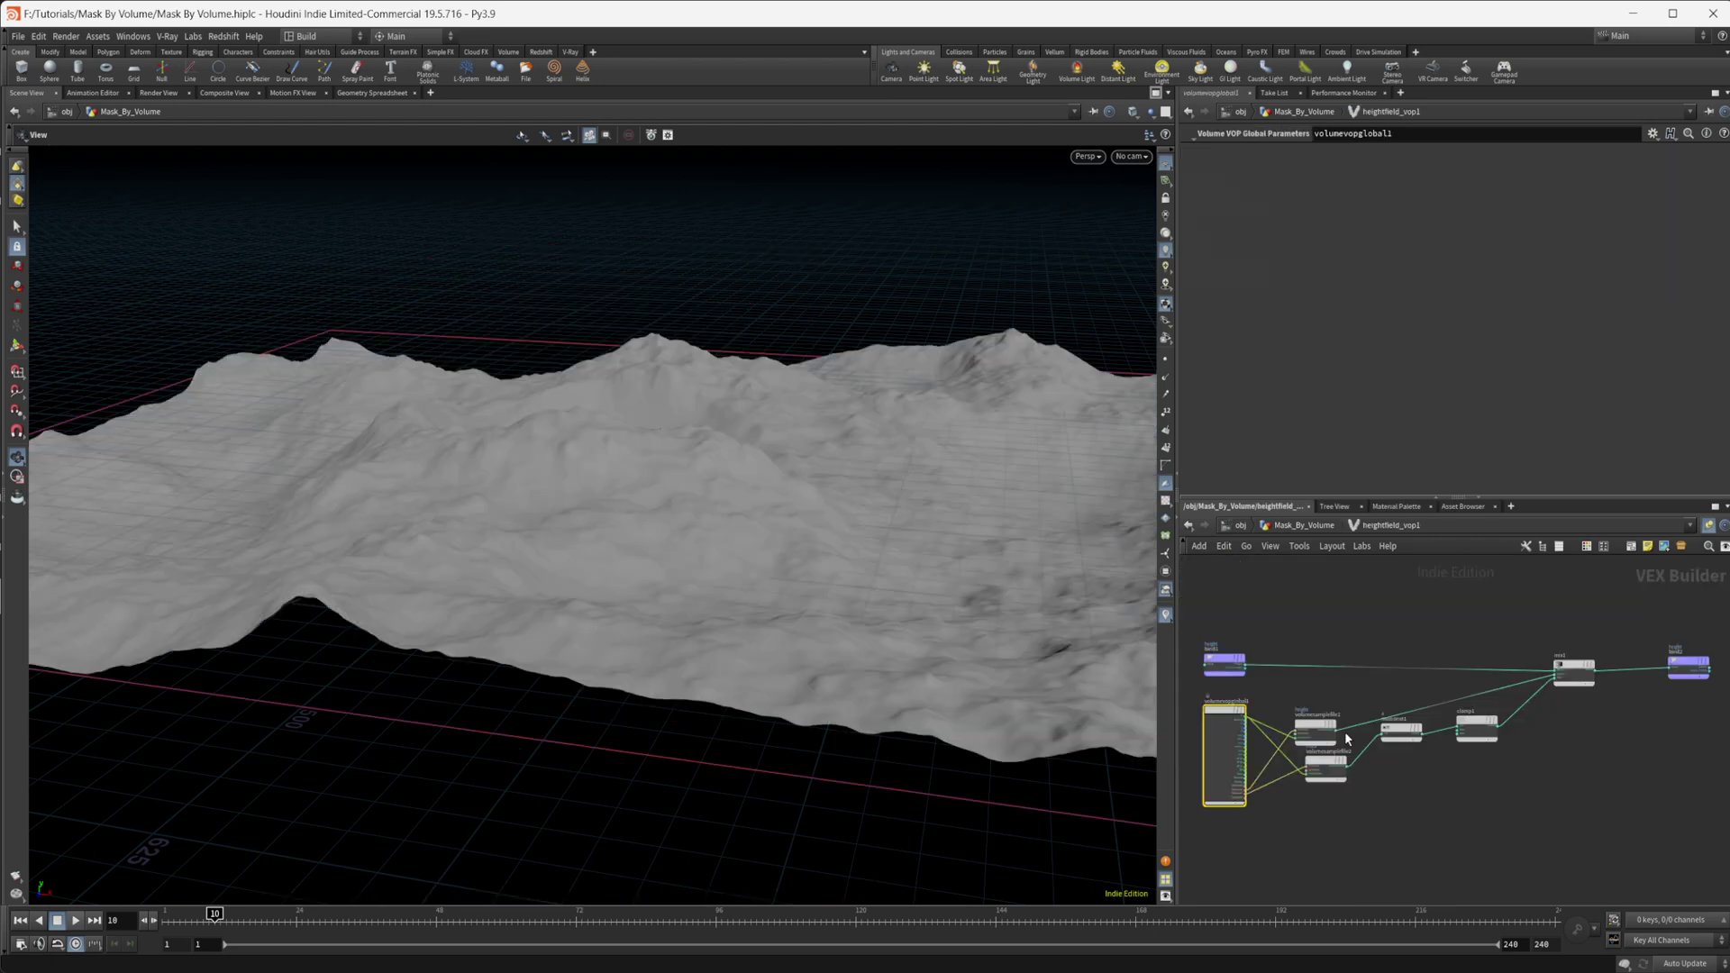
scroll(1357, 798, up, 3)
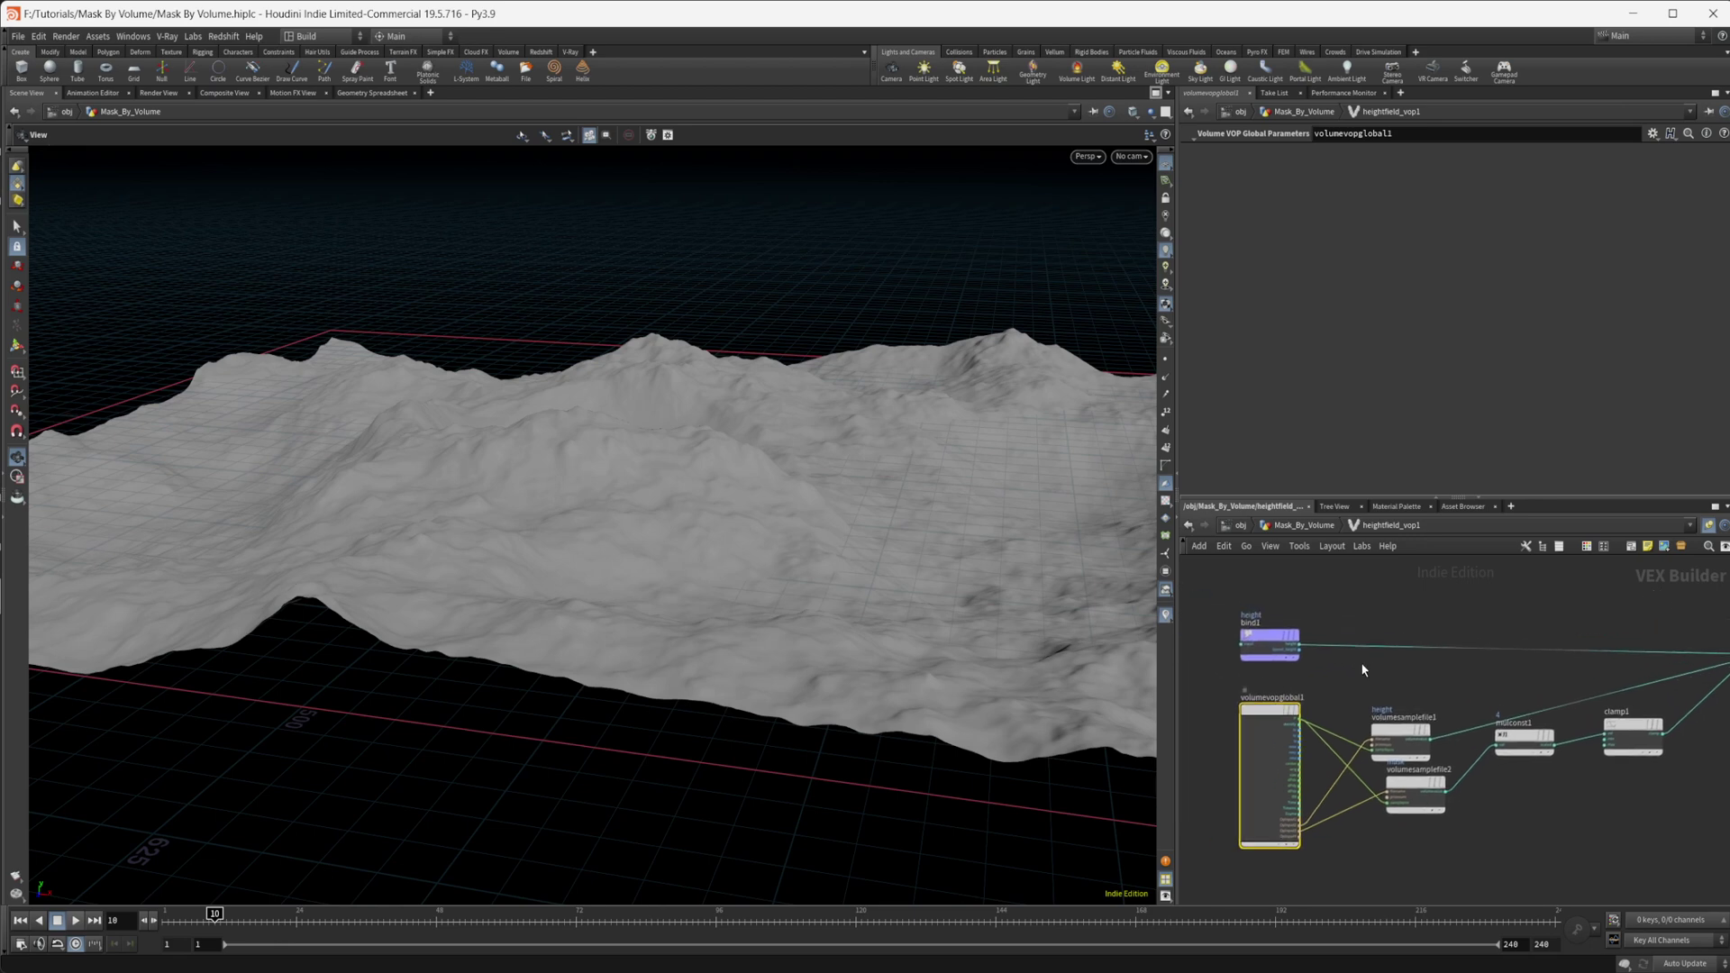
click(1315, 526)
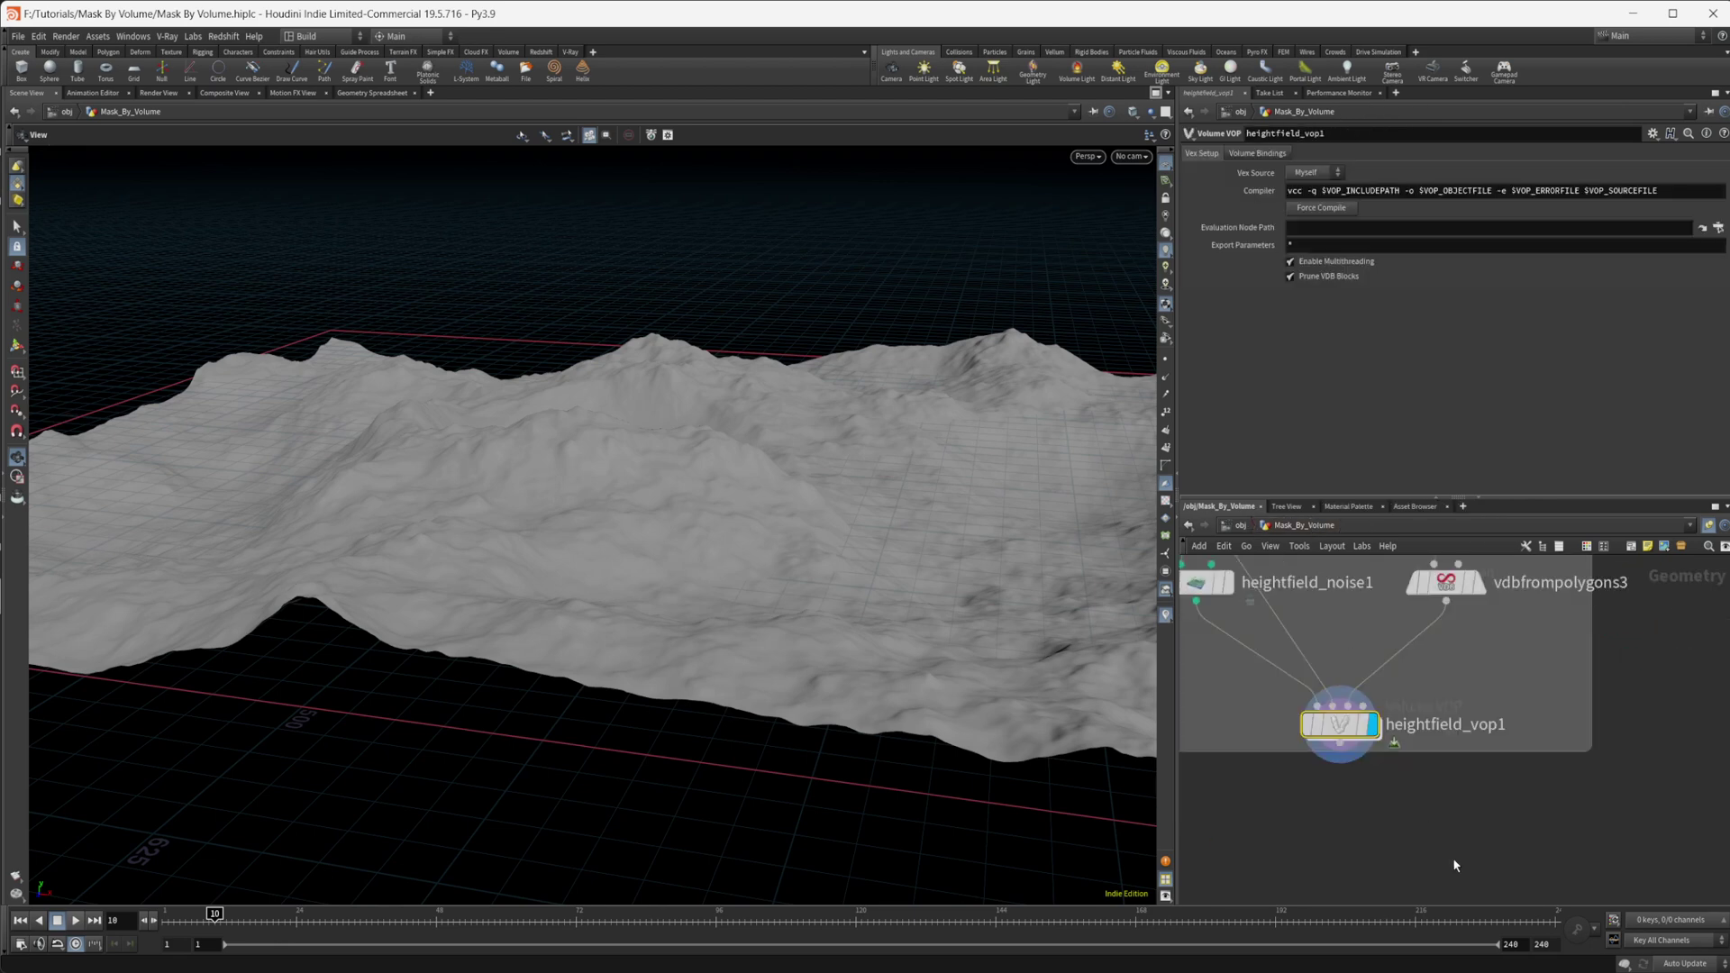
double_click(1345, 732)
scroll(1342, 753, up, 3)
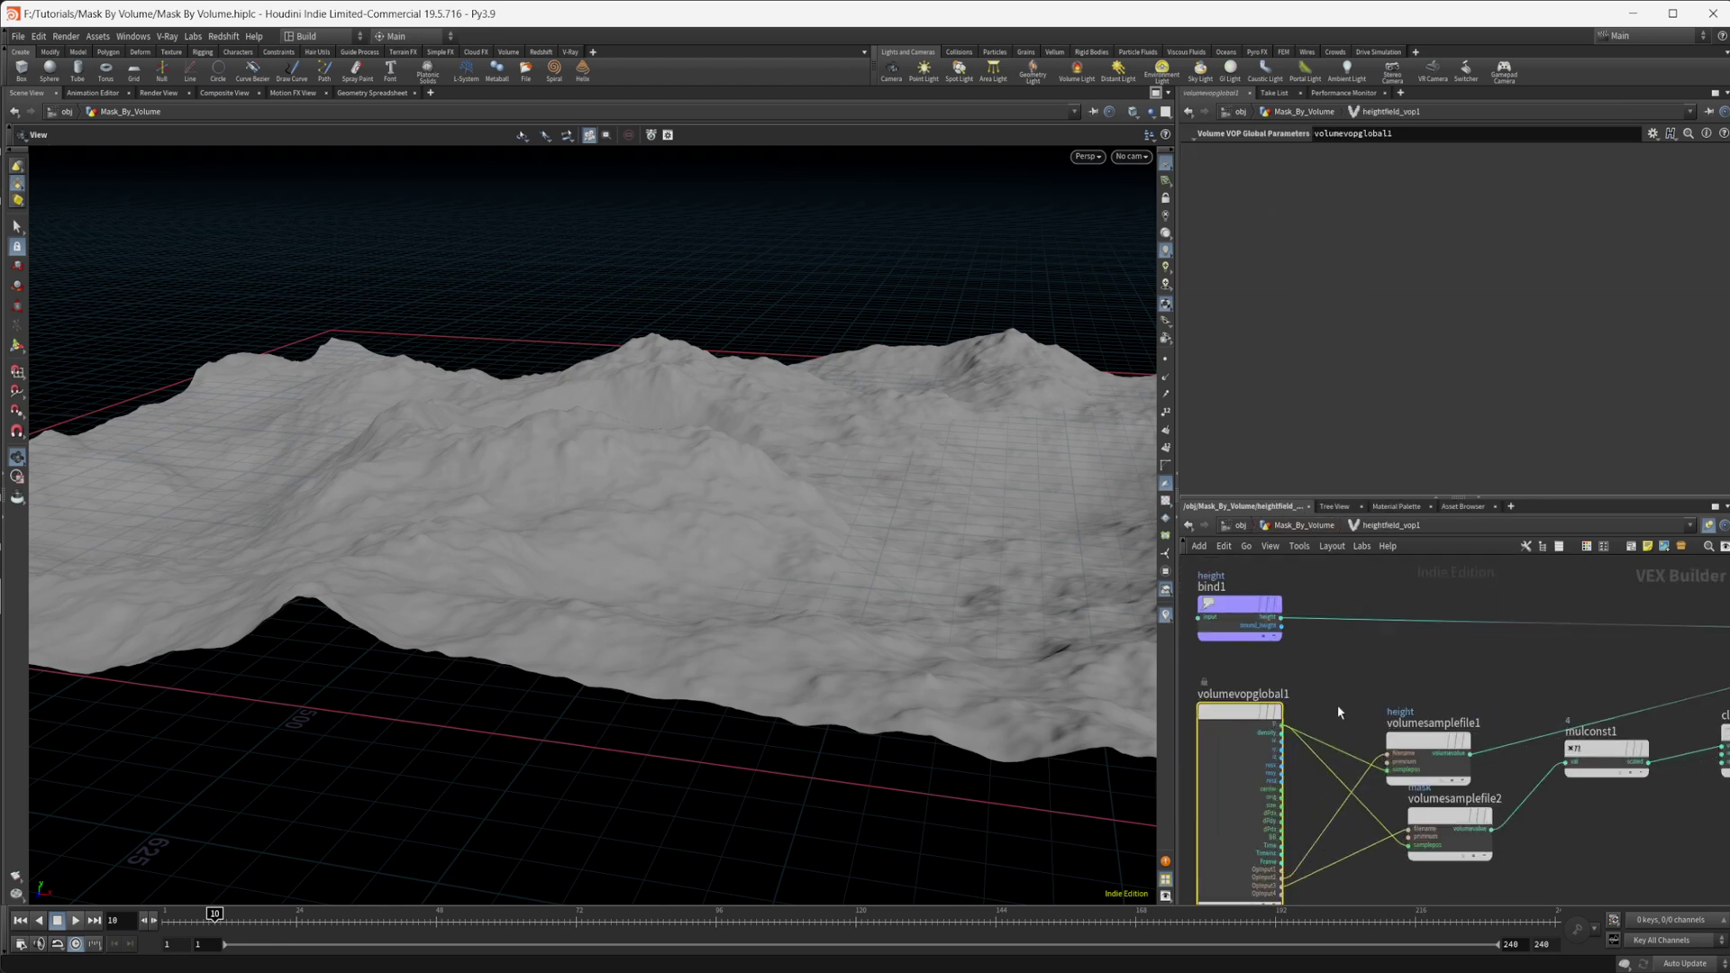
click(1249, 613)
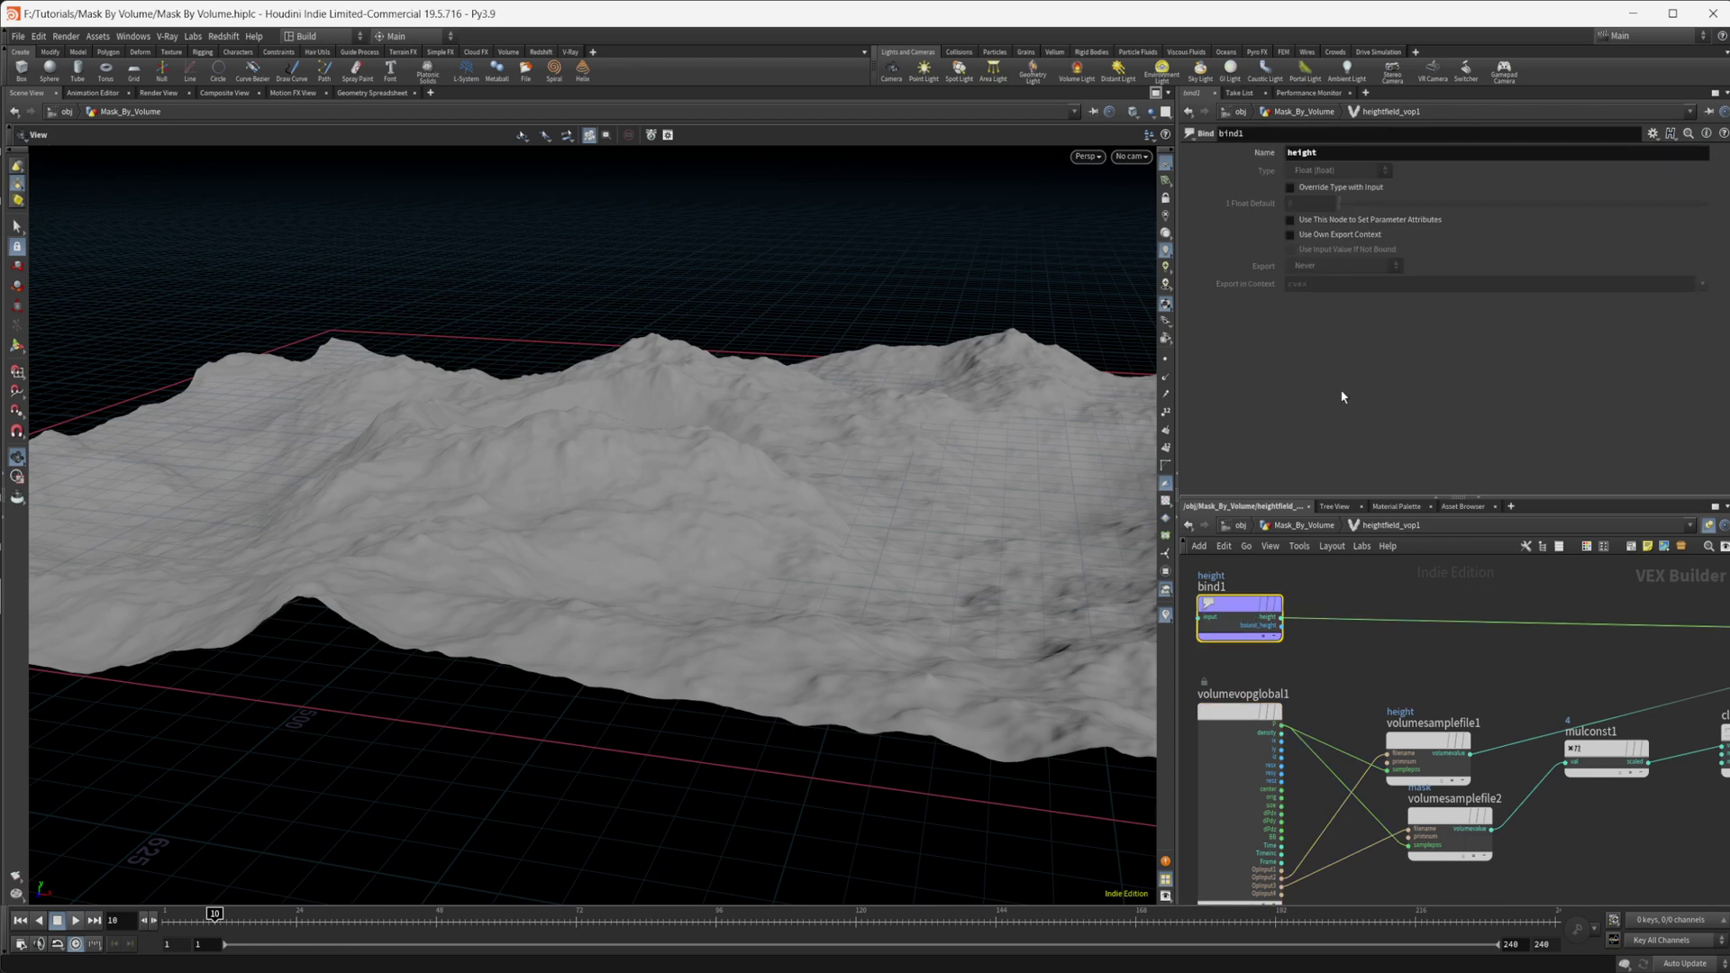
middle_drag(1570, 619, 1200, 661)
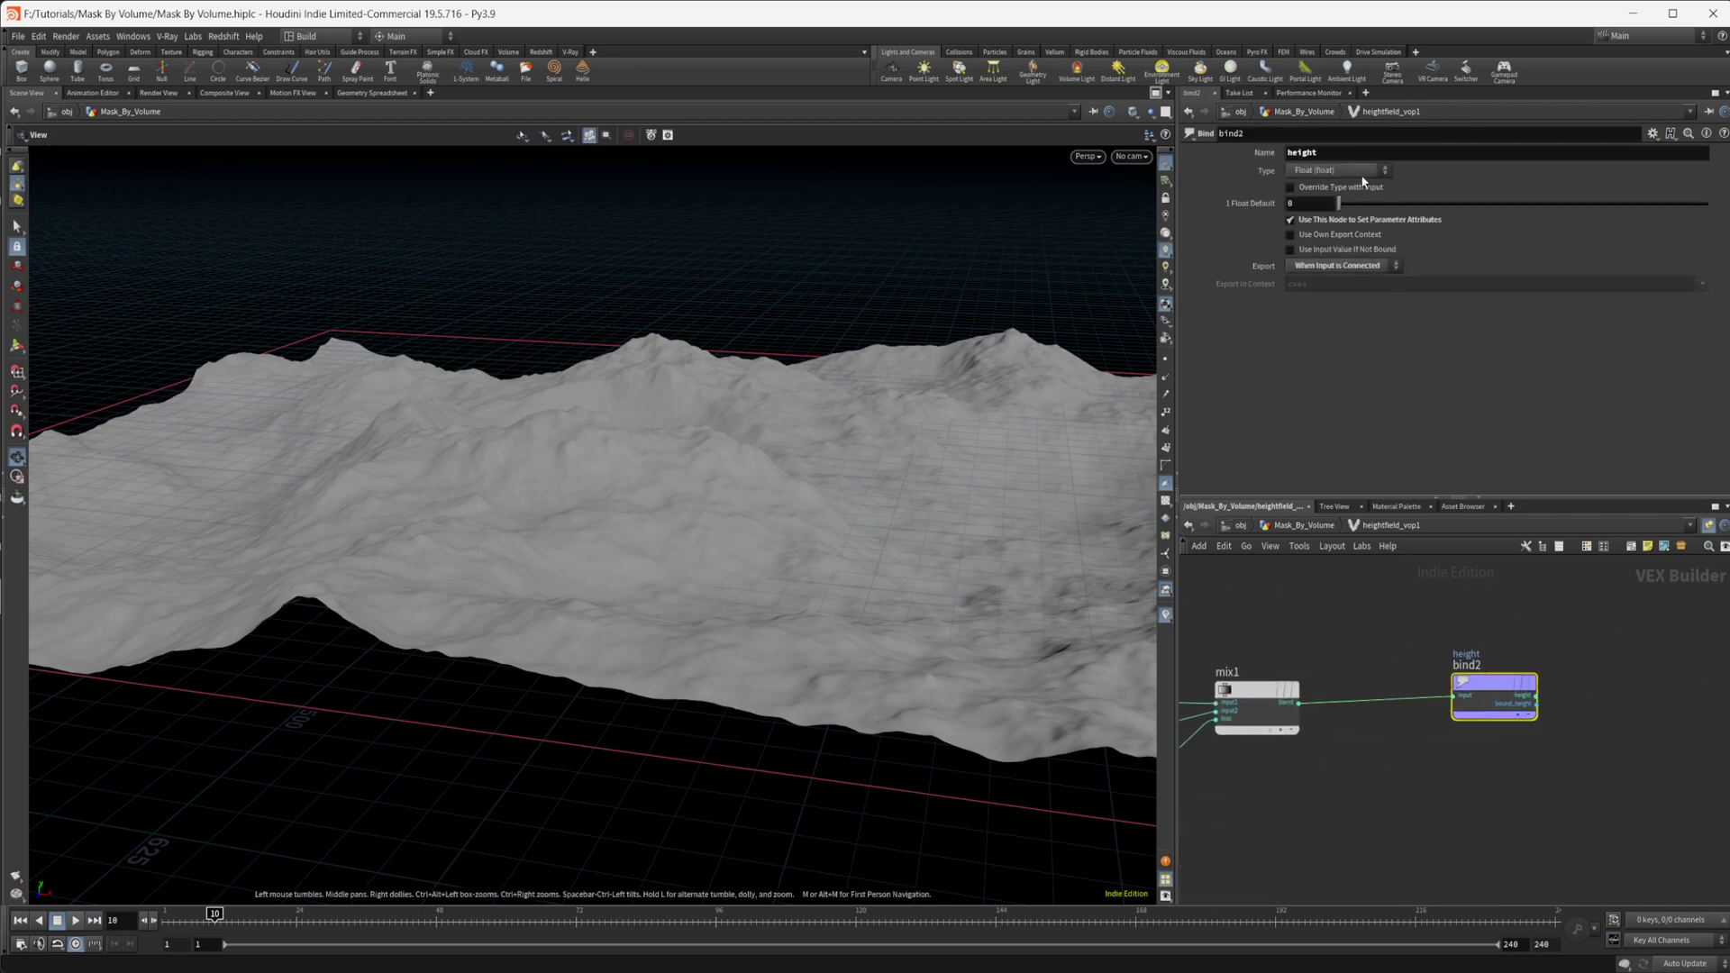
scroll(1428, 825, down, 3)
- Line volumesamplefile1 up above volumesamplefile2, then return to the Mask_By_Volume network
middle_drag(1343, 820, 1680, 664)
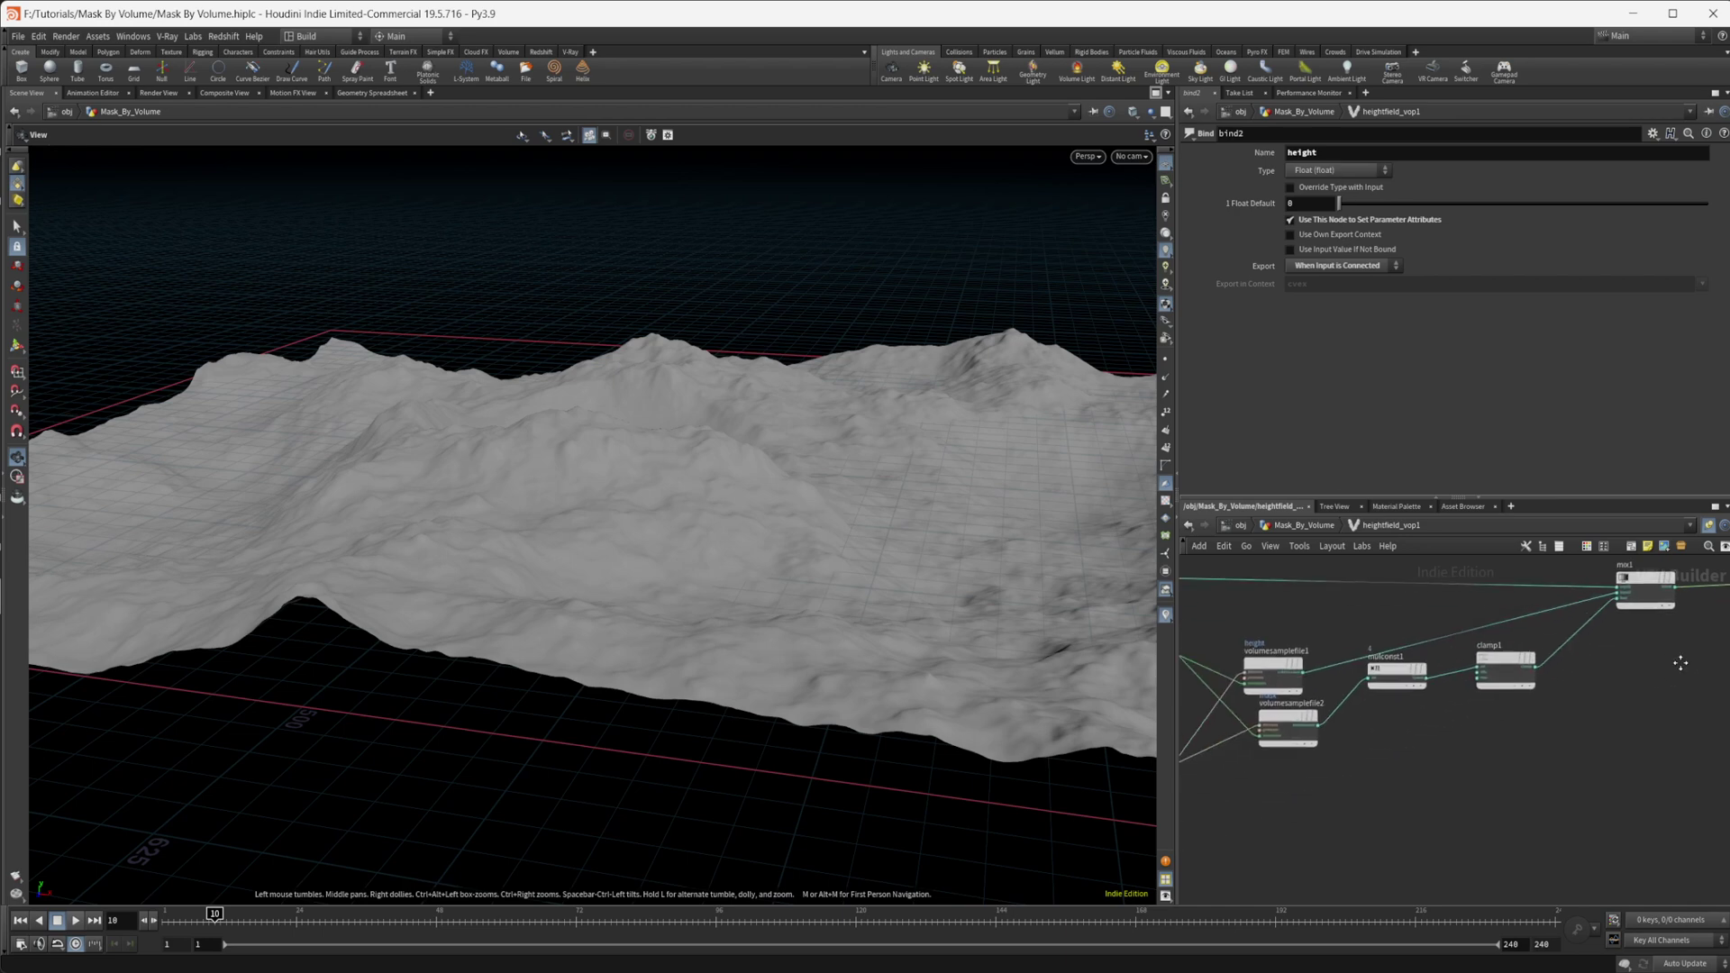
middle_drag(1406, 779, 1510, 768)
scroll(1396, 765, up, 2)
scroll(1396, 763, up, 1)
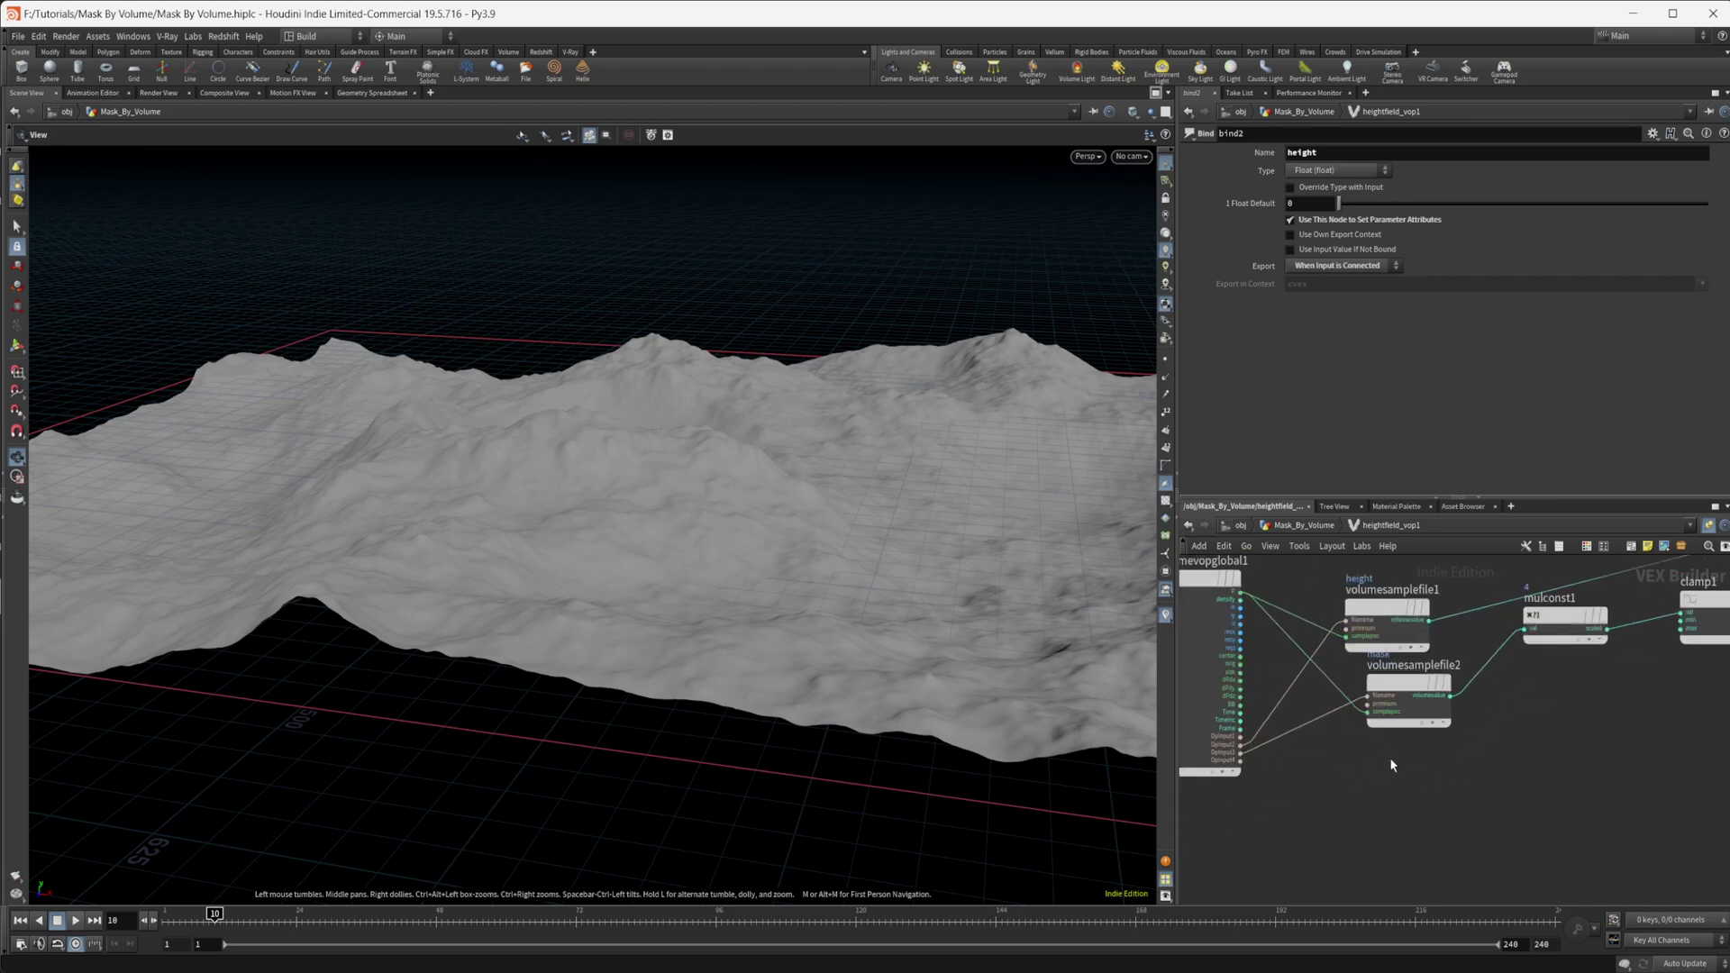
middle_drag(1404, 789, 1379, 891)
drag(1347, 720, 1363, 701)
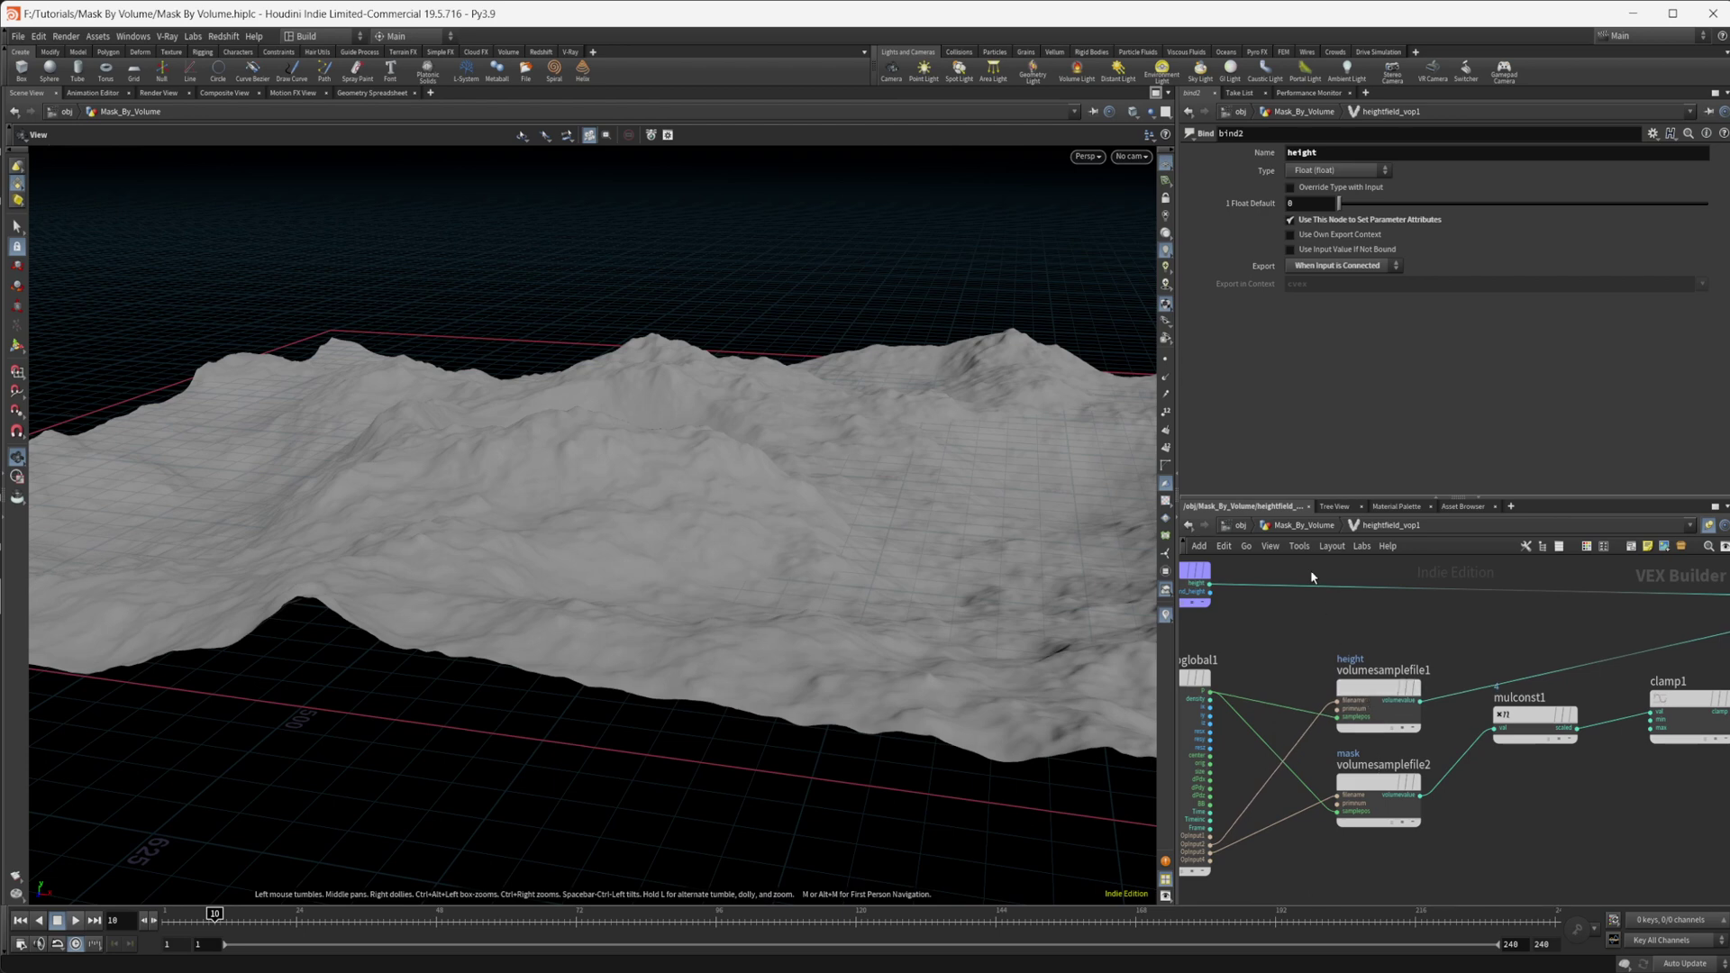
click(1317, 527)
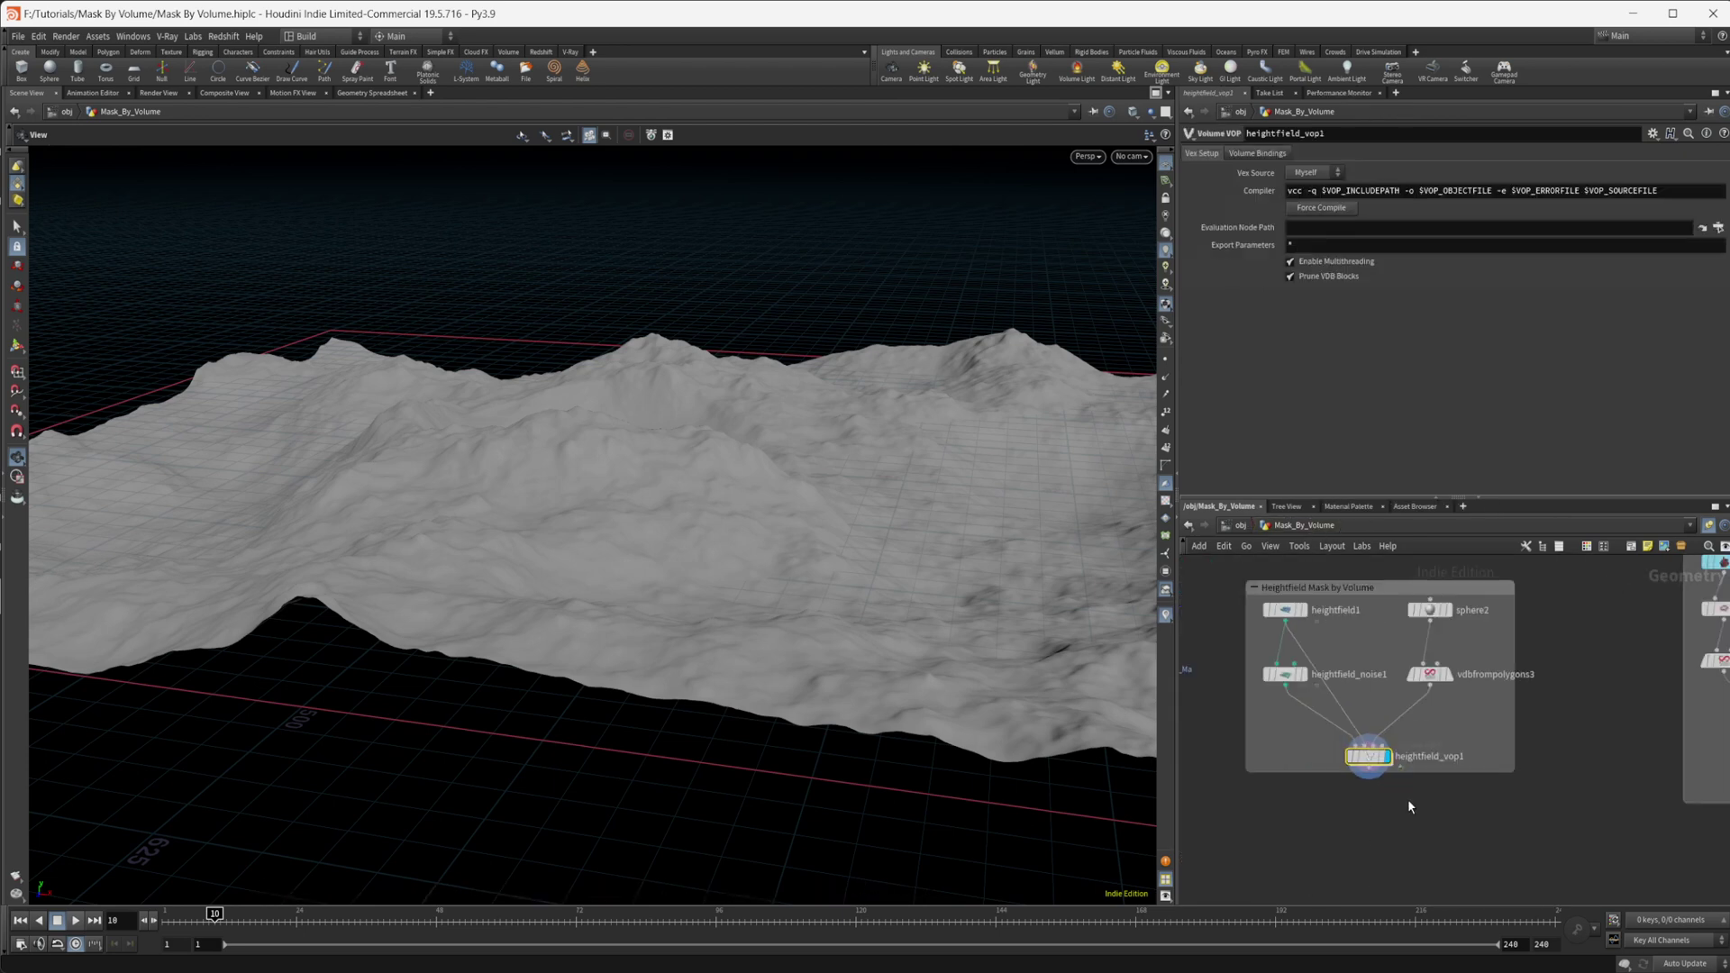
- Display heightfield1's flat plane, then heightfield_noise1's noisy terrain
scroll(1352, 656, up, 5)
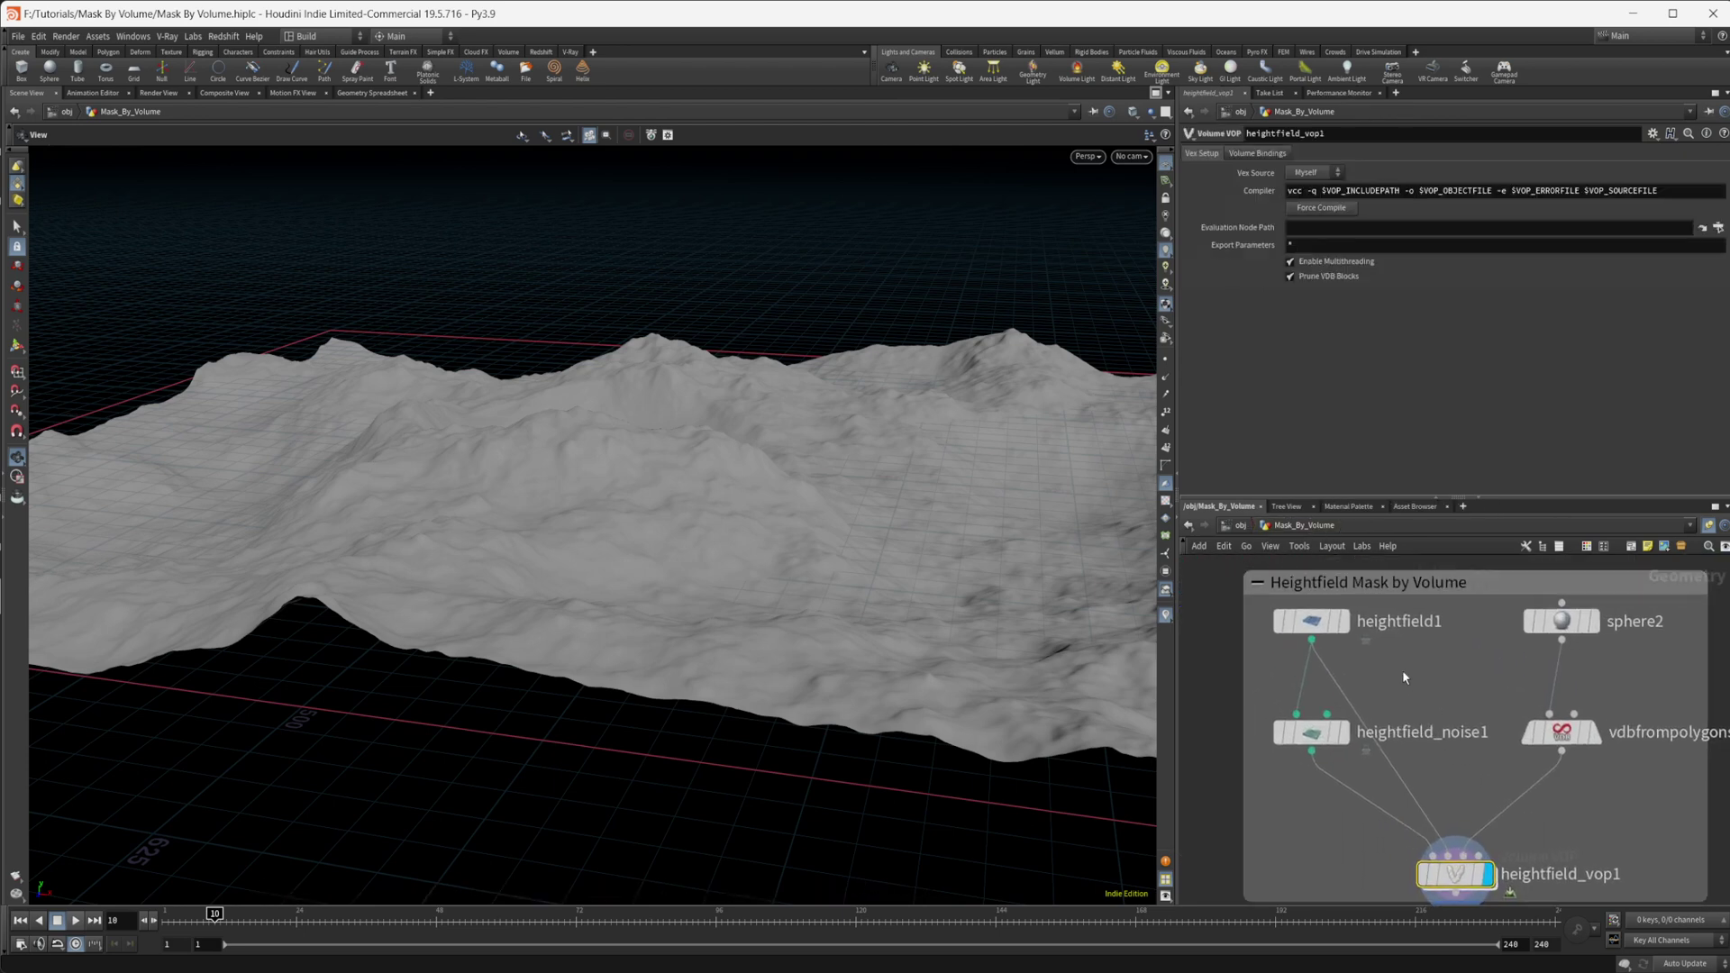
click(1325, 634)
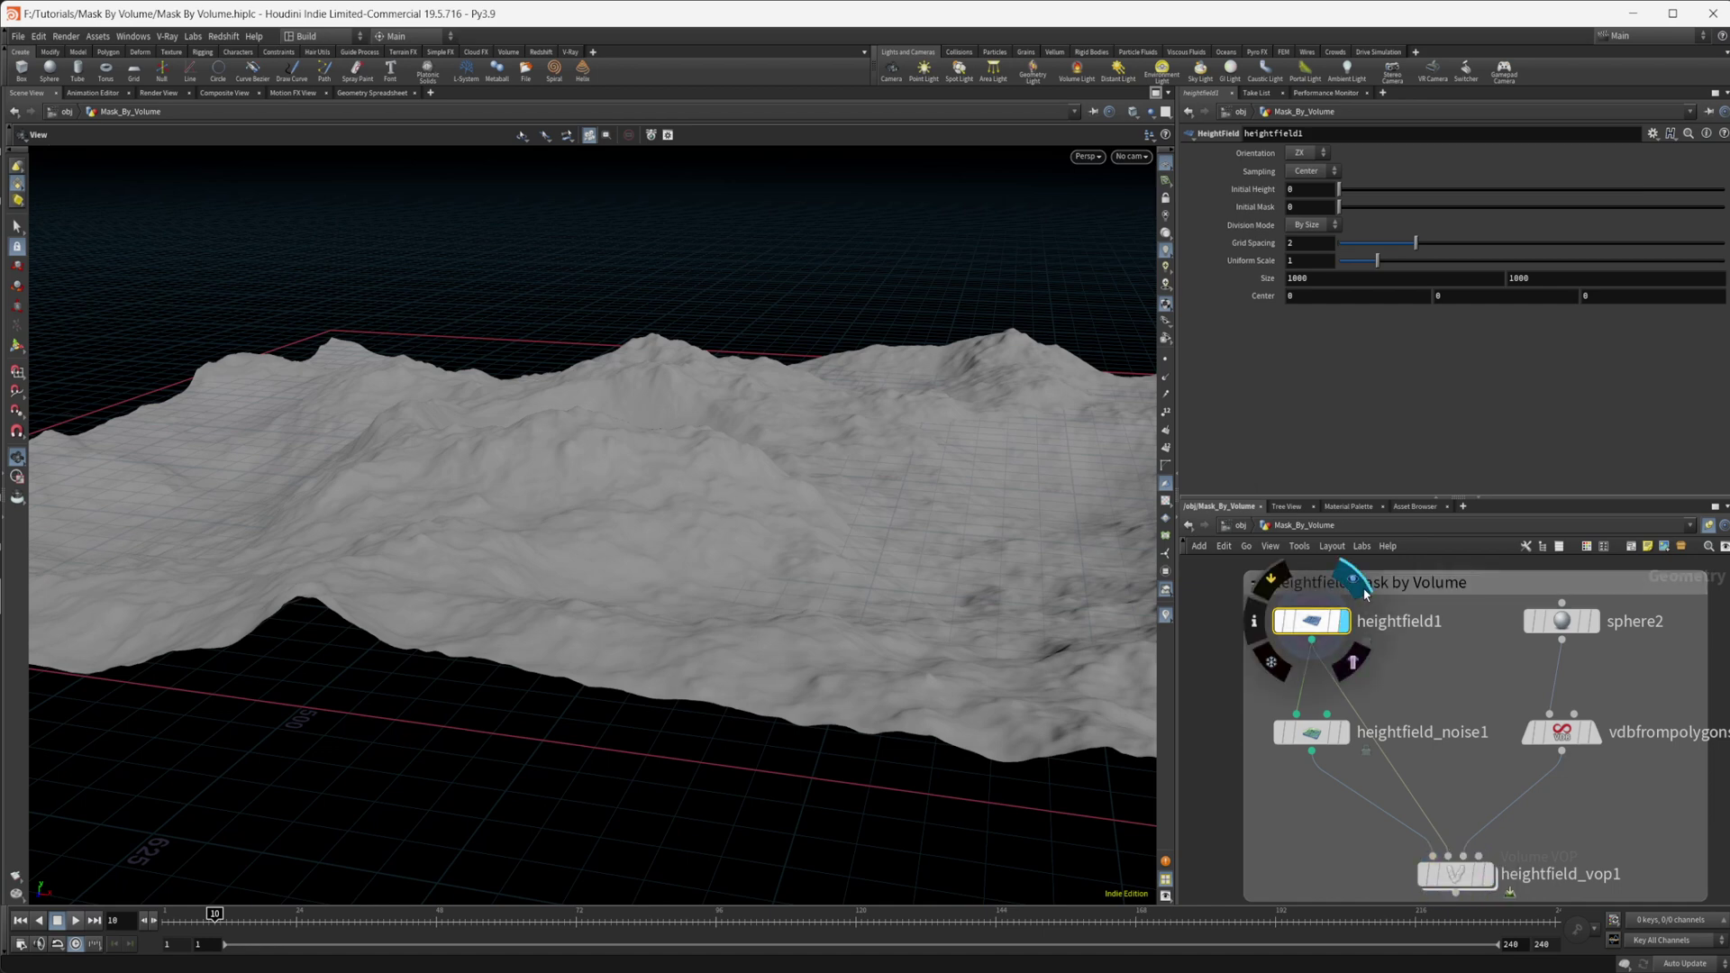
click(1351, 579)
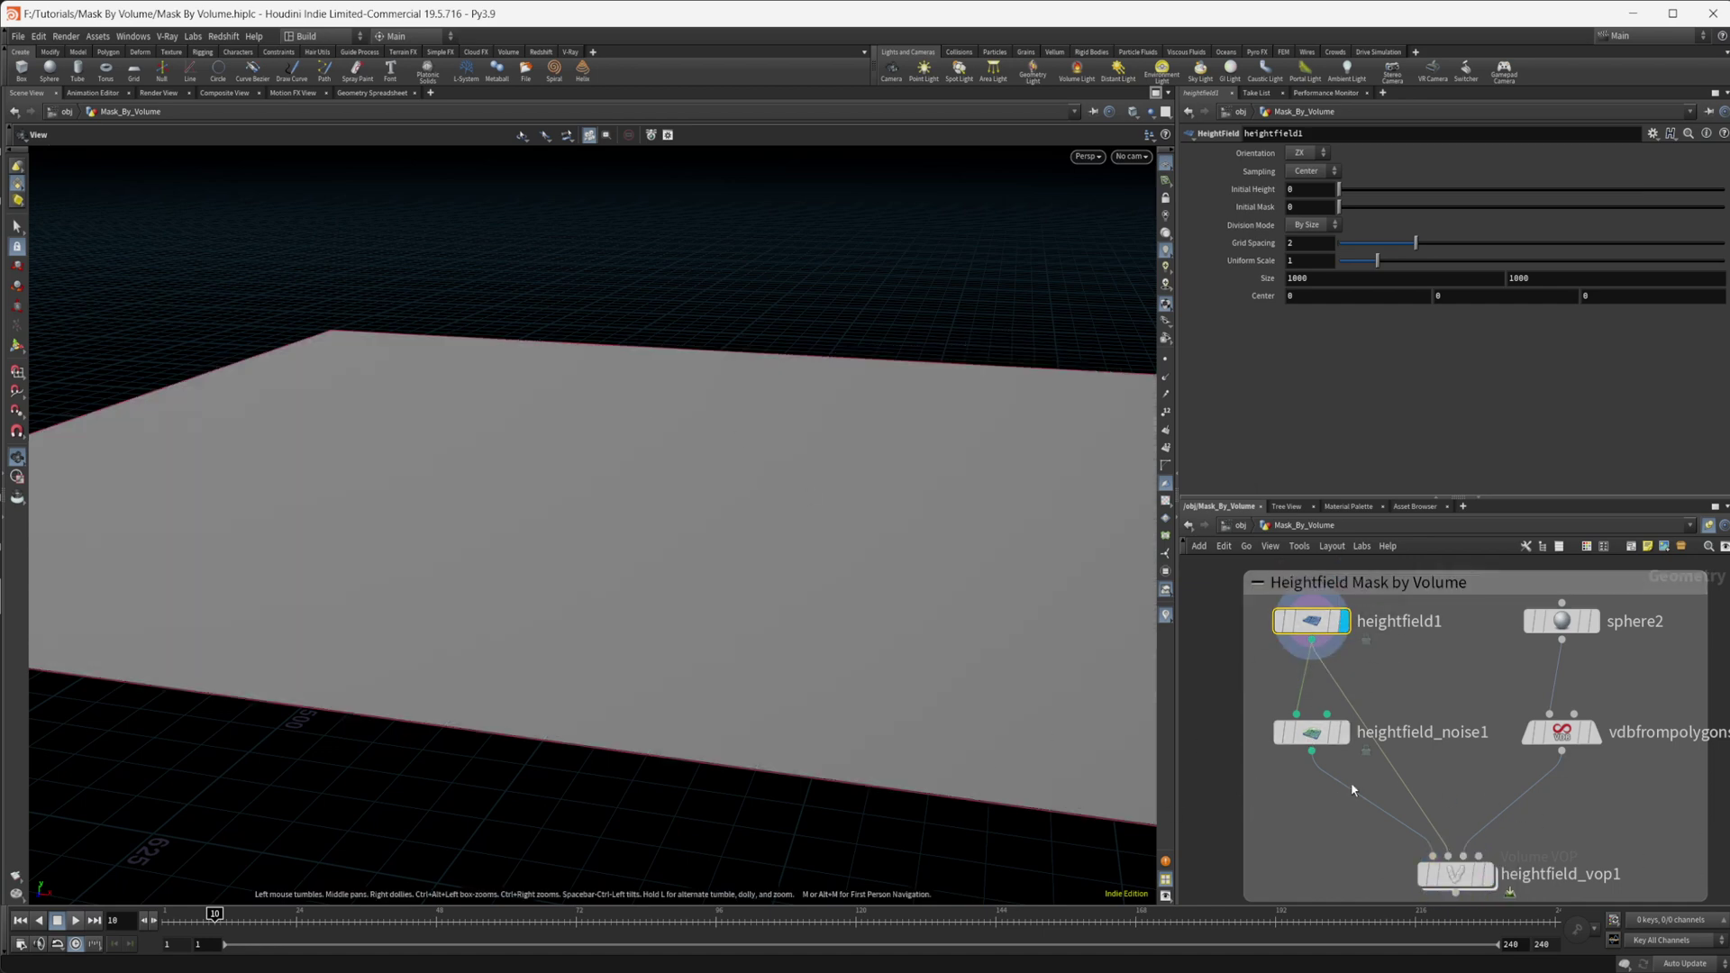
click(1344, 732)
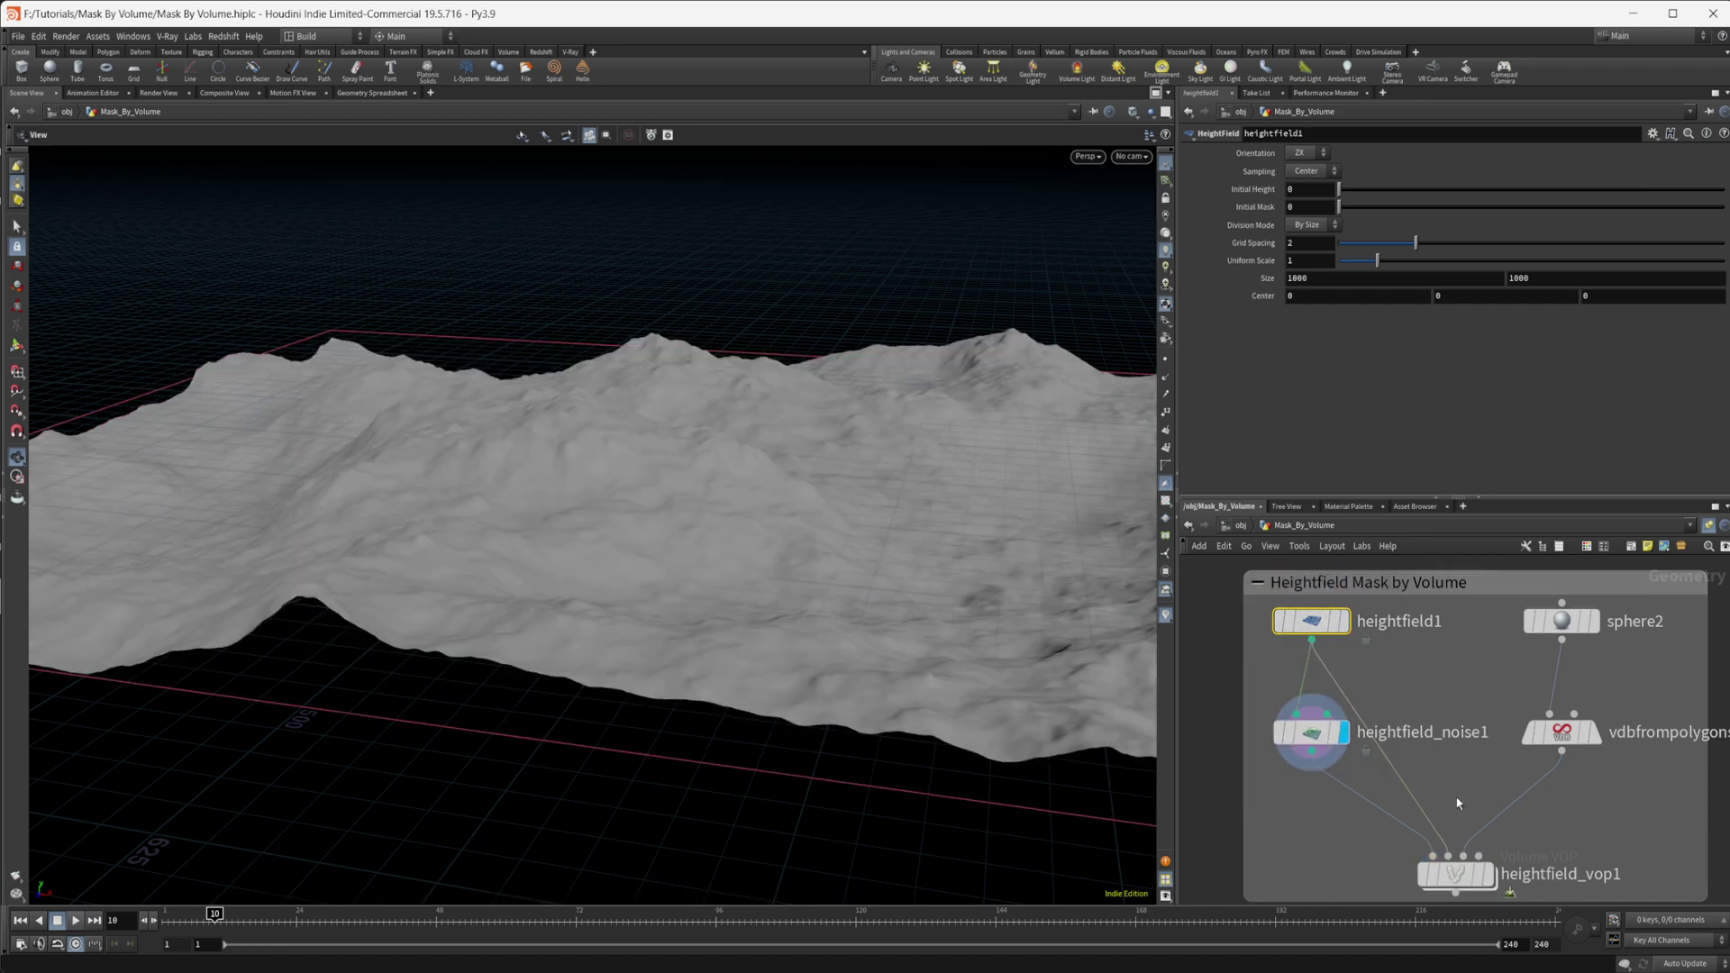
- Display heightfield_vop1's output and look inside its VEX nodes before returning to Mask_By_Volume
middle_drag(1457, 798, 1405, 750)
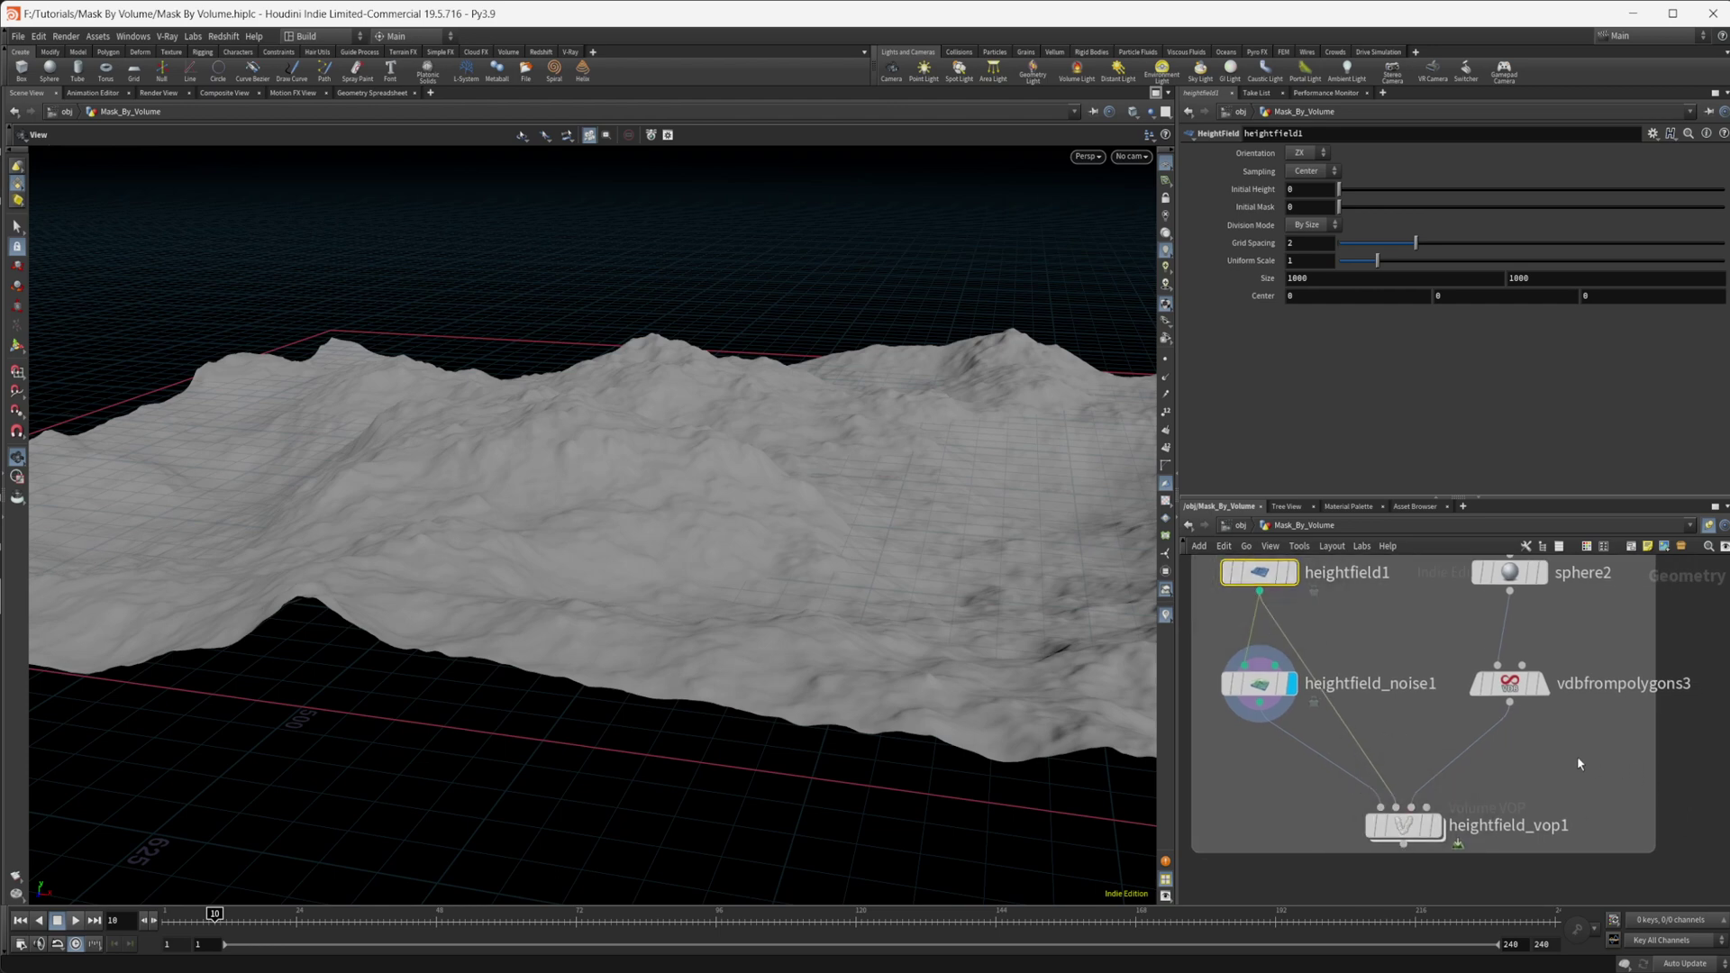
middle_drag(1579, 764, 1539, 778)
click(1395, 840)
click(1359, 840)
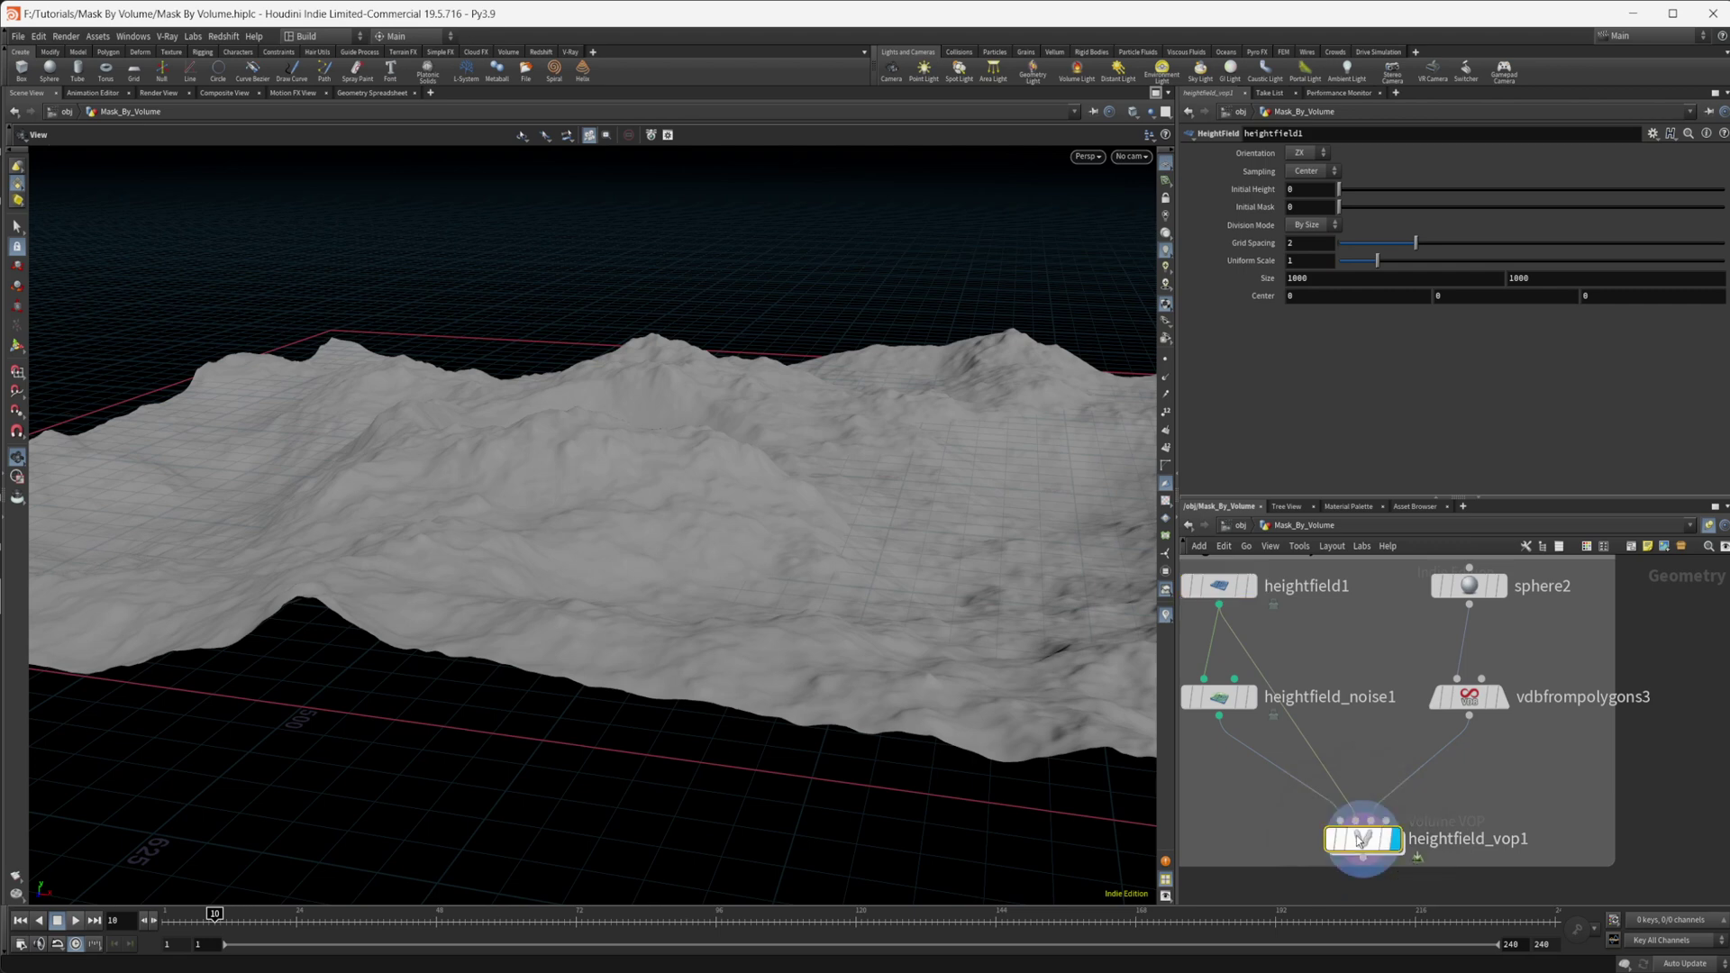
double_click(1355, 835)
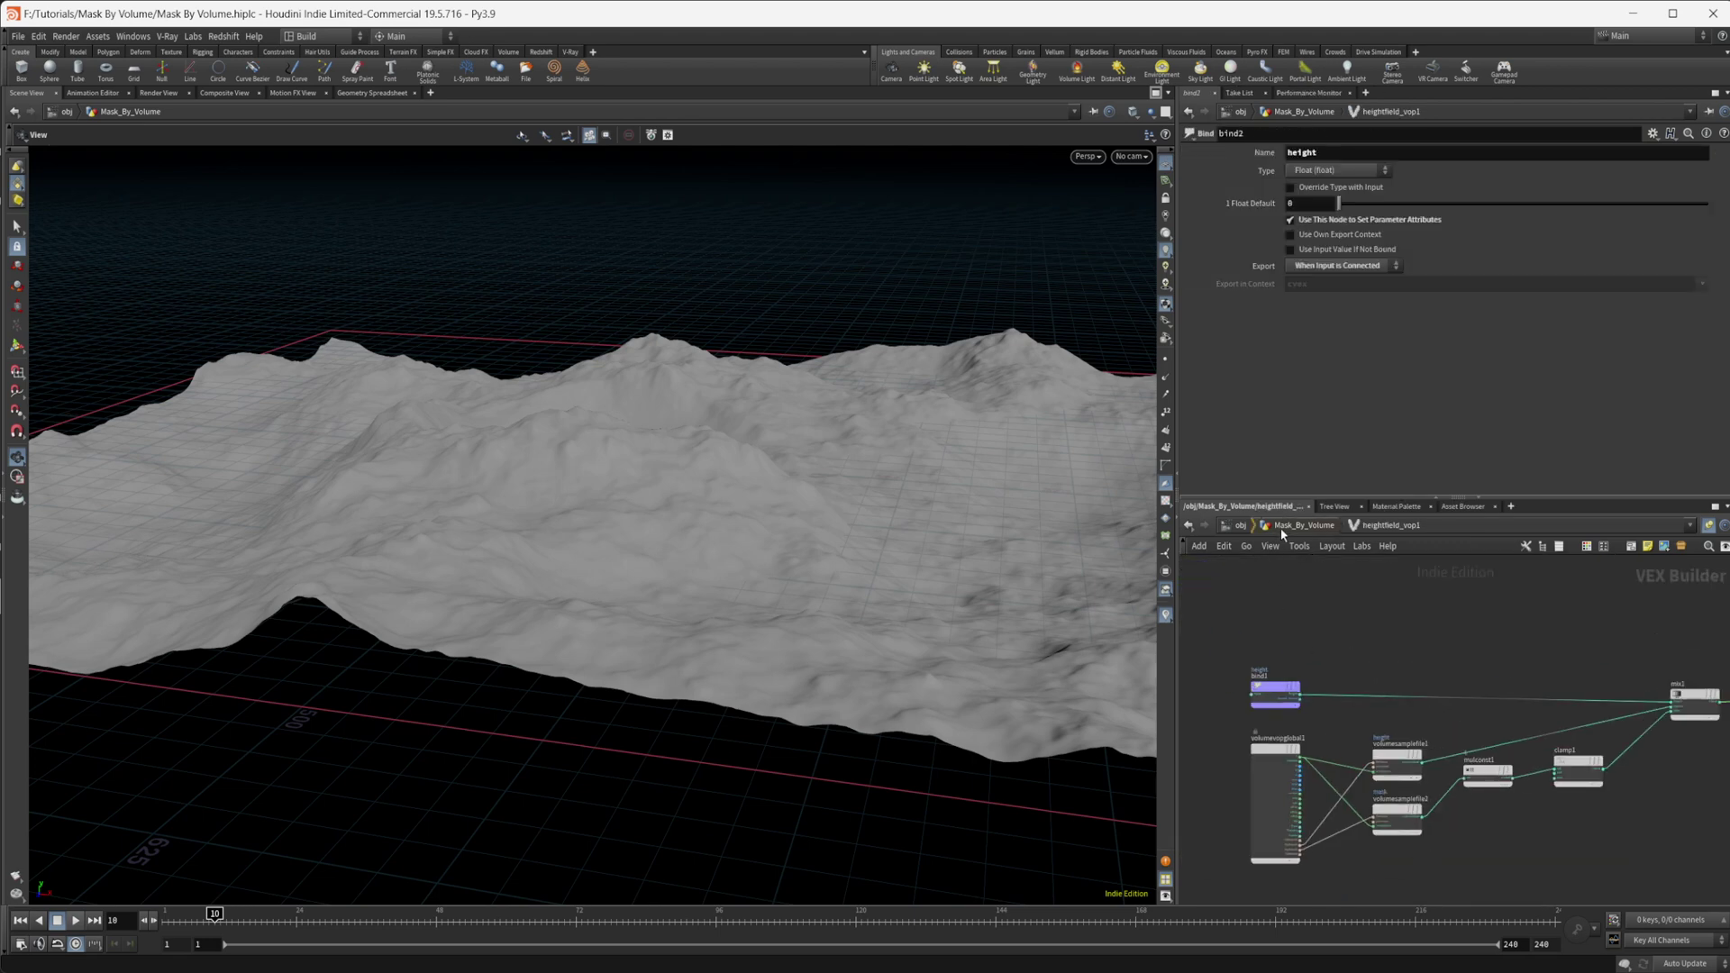
click(1282, 533)
scroll(1424, 809, up, 3)
- Create a HeightField VOP, heightfield_vop2, below heightfield_vop1
key(Tab)
text(h)
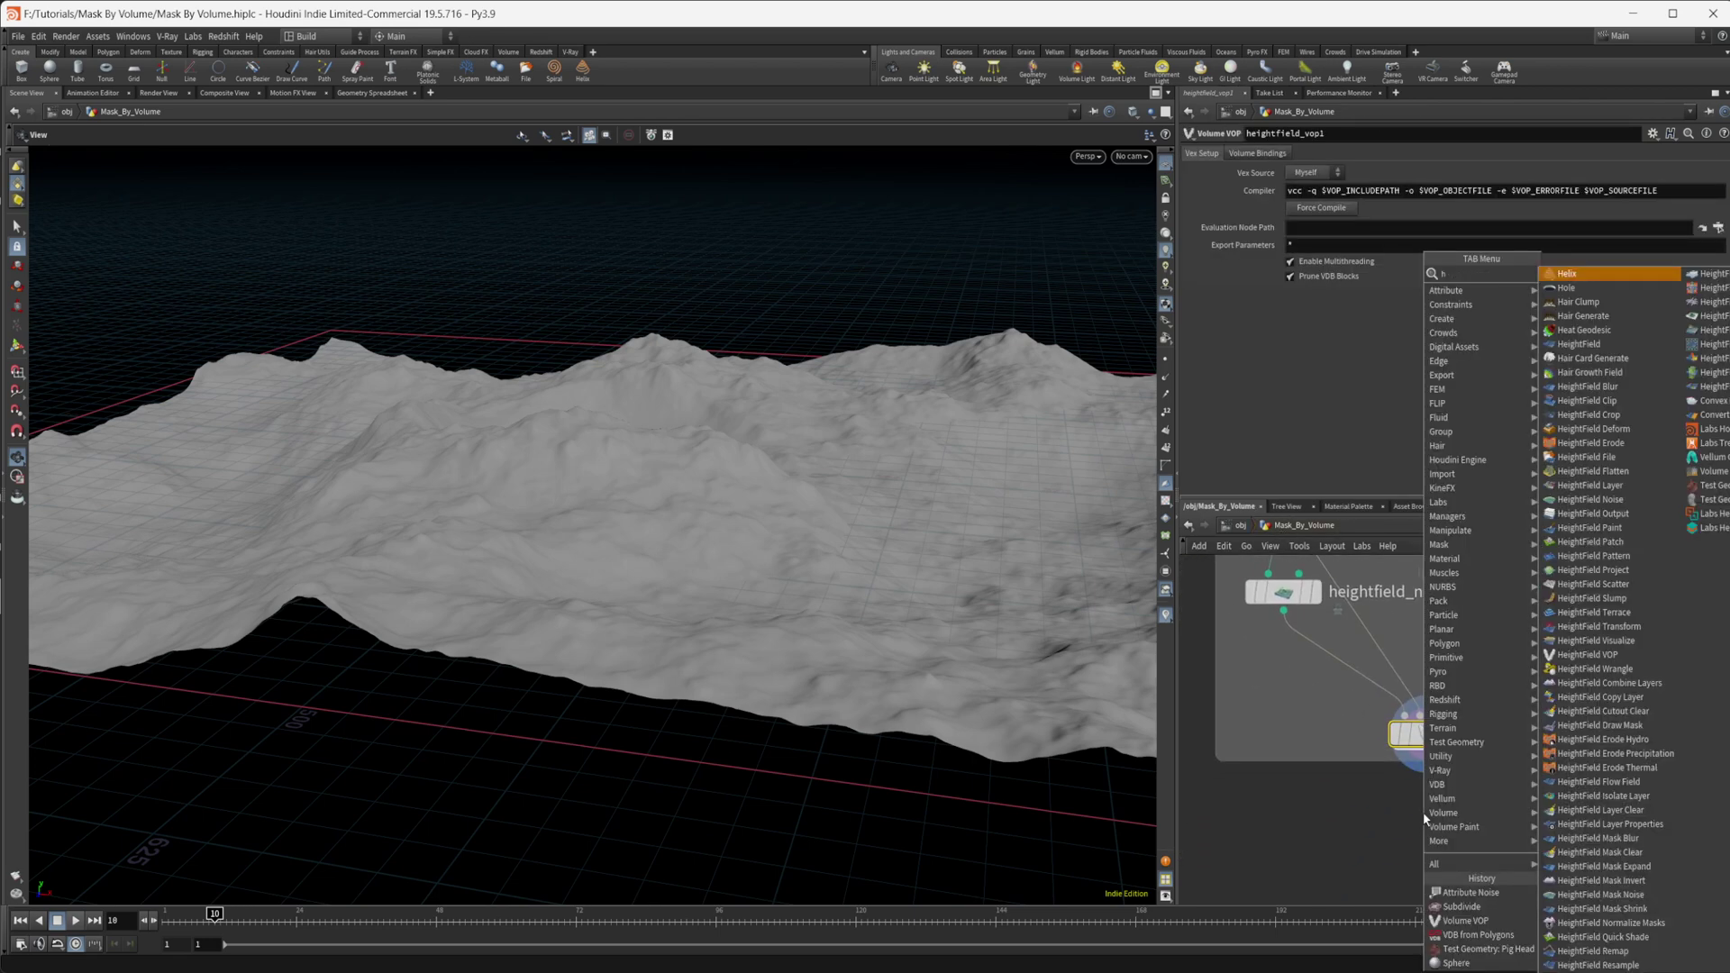
text(ei)
text(ght vop)
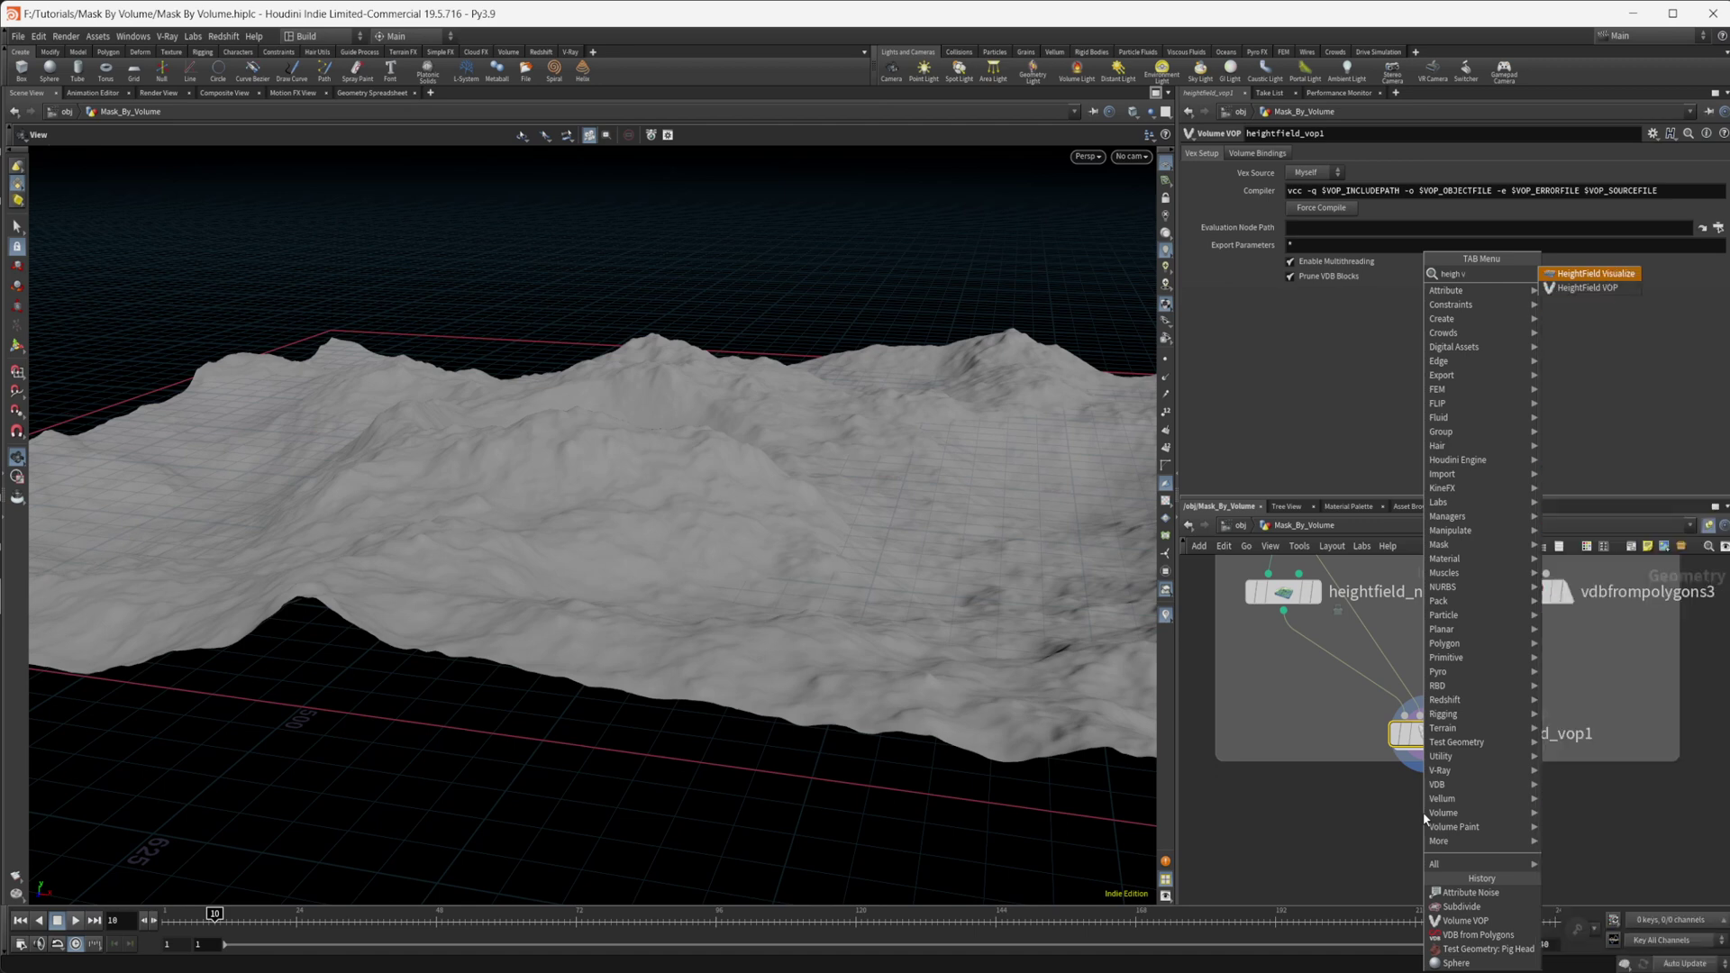
key(Return)
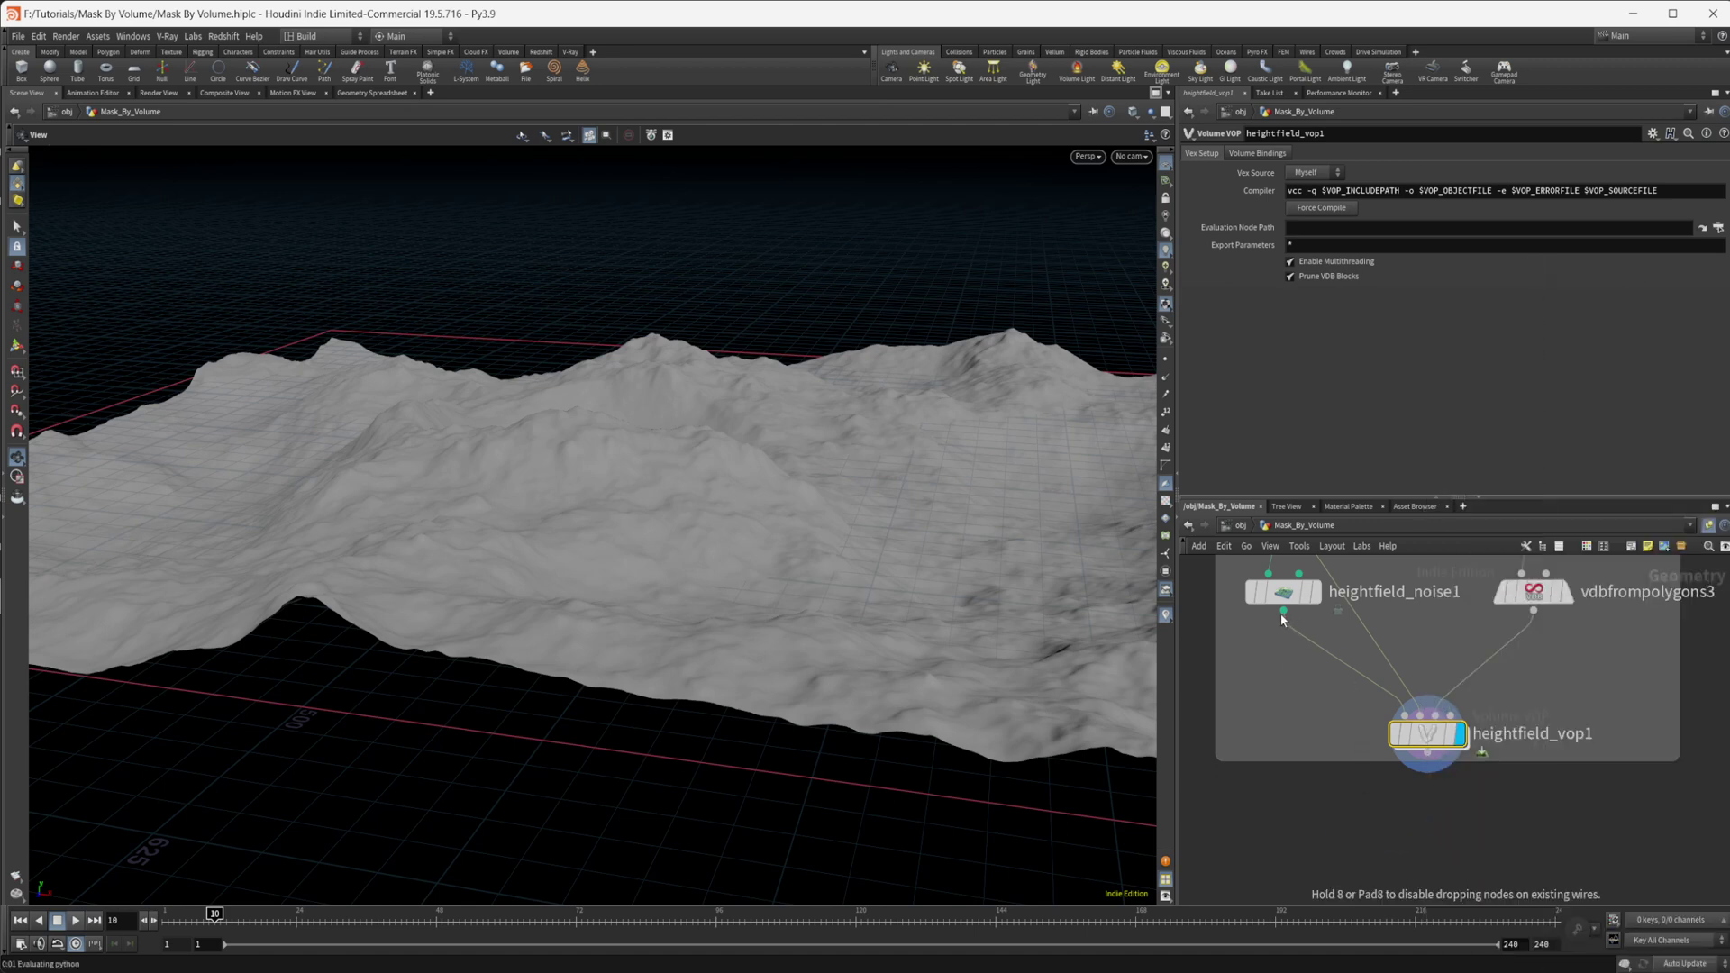
drag(1282, 613, 1339, 818)
- Wire heightfield_noise1 and heightfield1 into heightfield_vop2's first two inputs
middle_drag(1356, 646, 1371, 768)
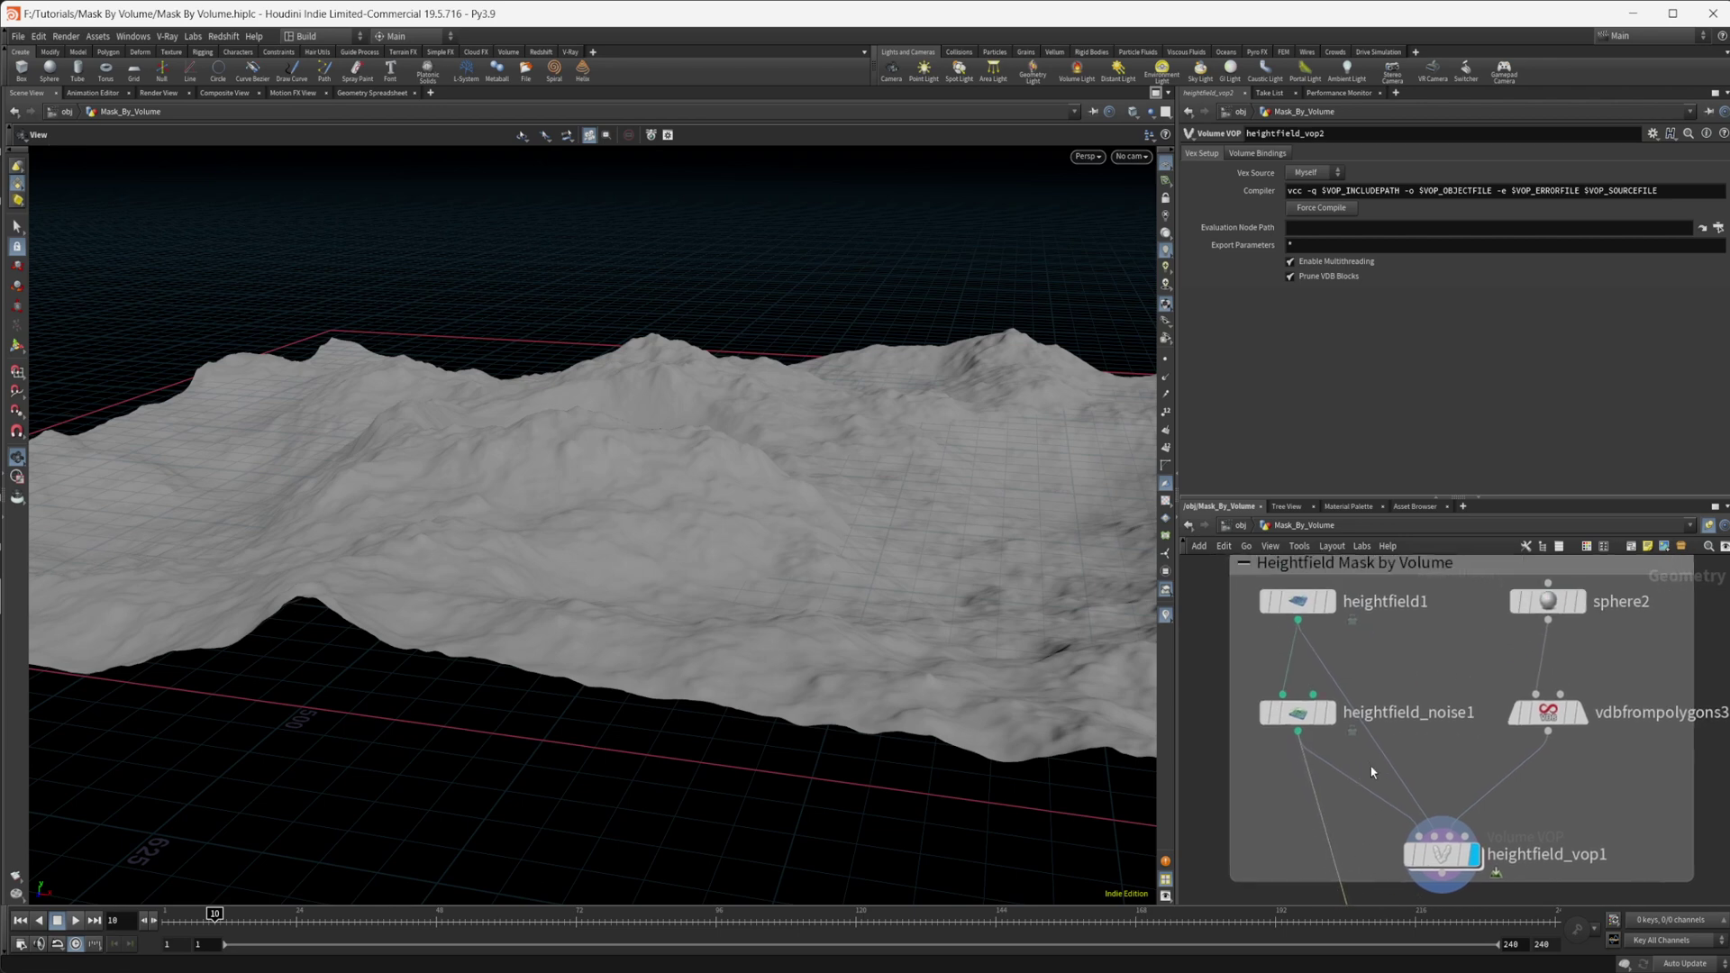
click(1298, 620)
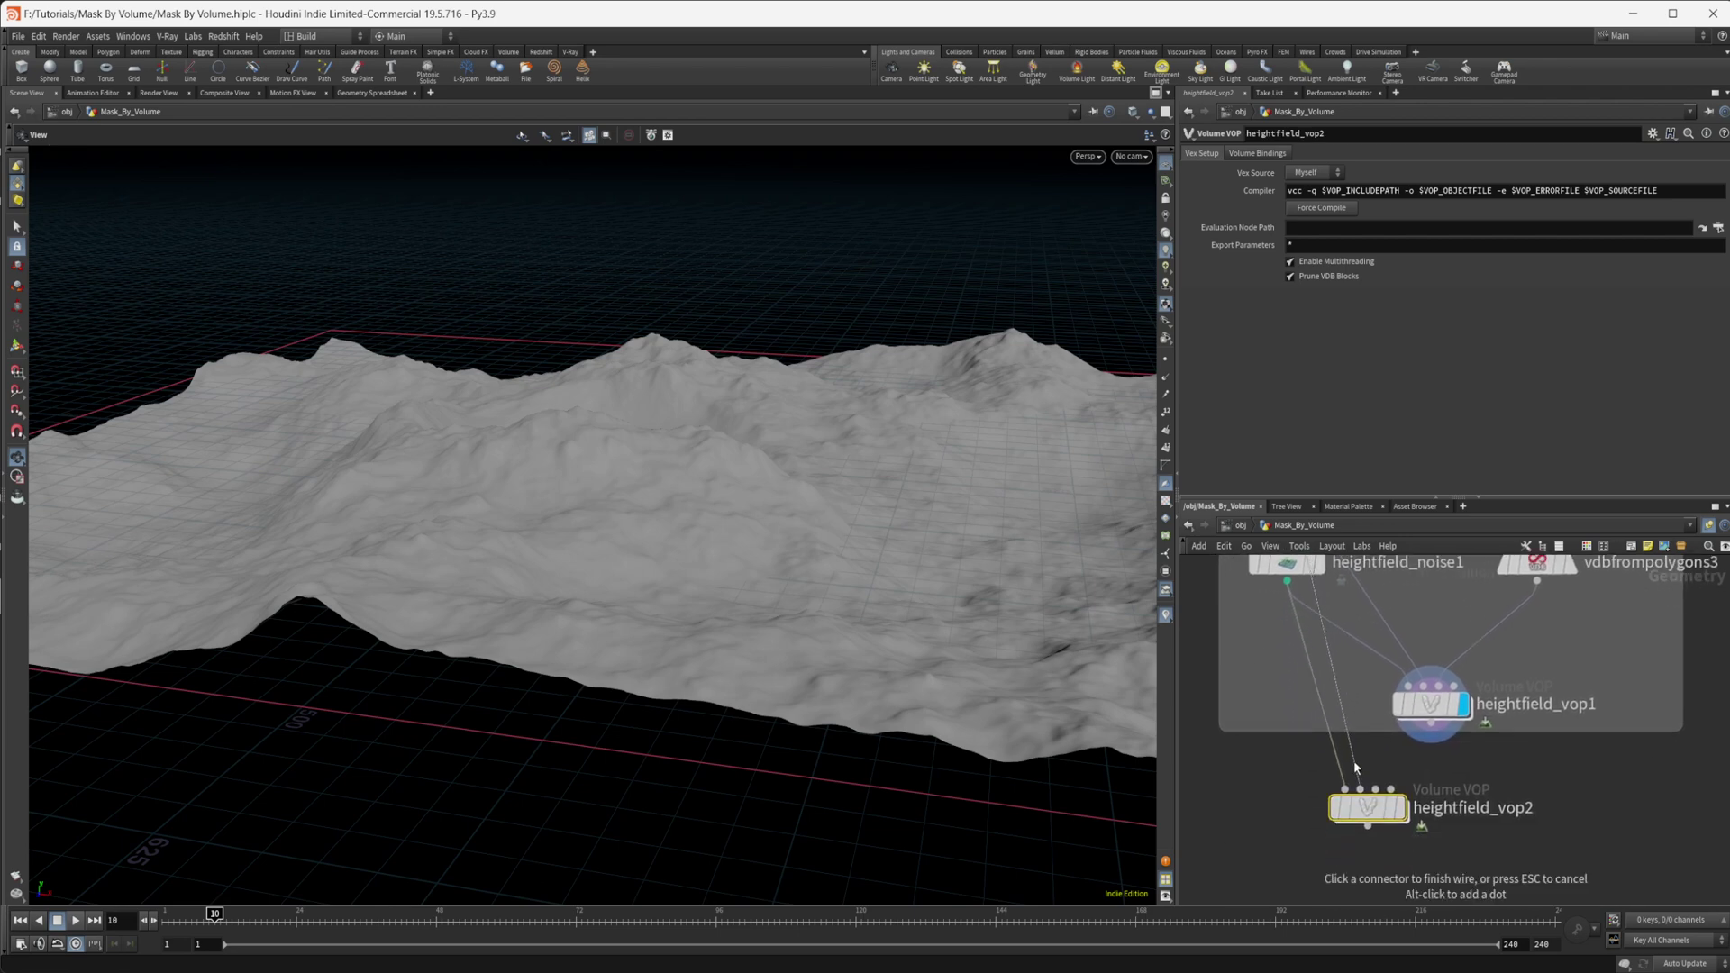
click(1360, 789)
middle_drag(1564, 662, 1534, 640)
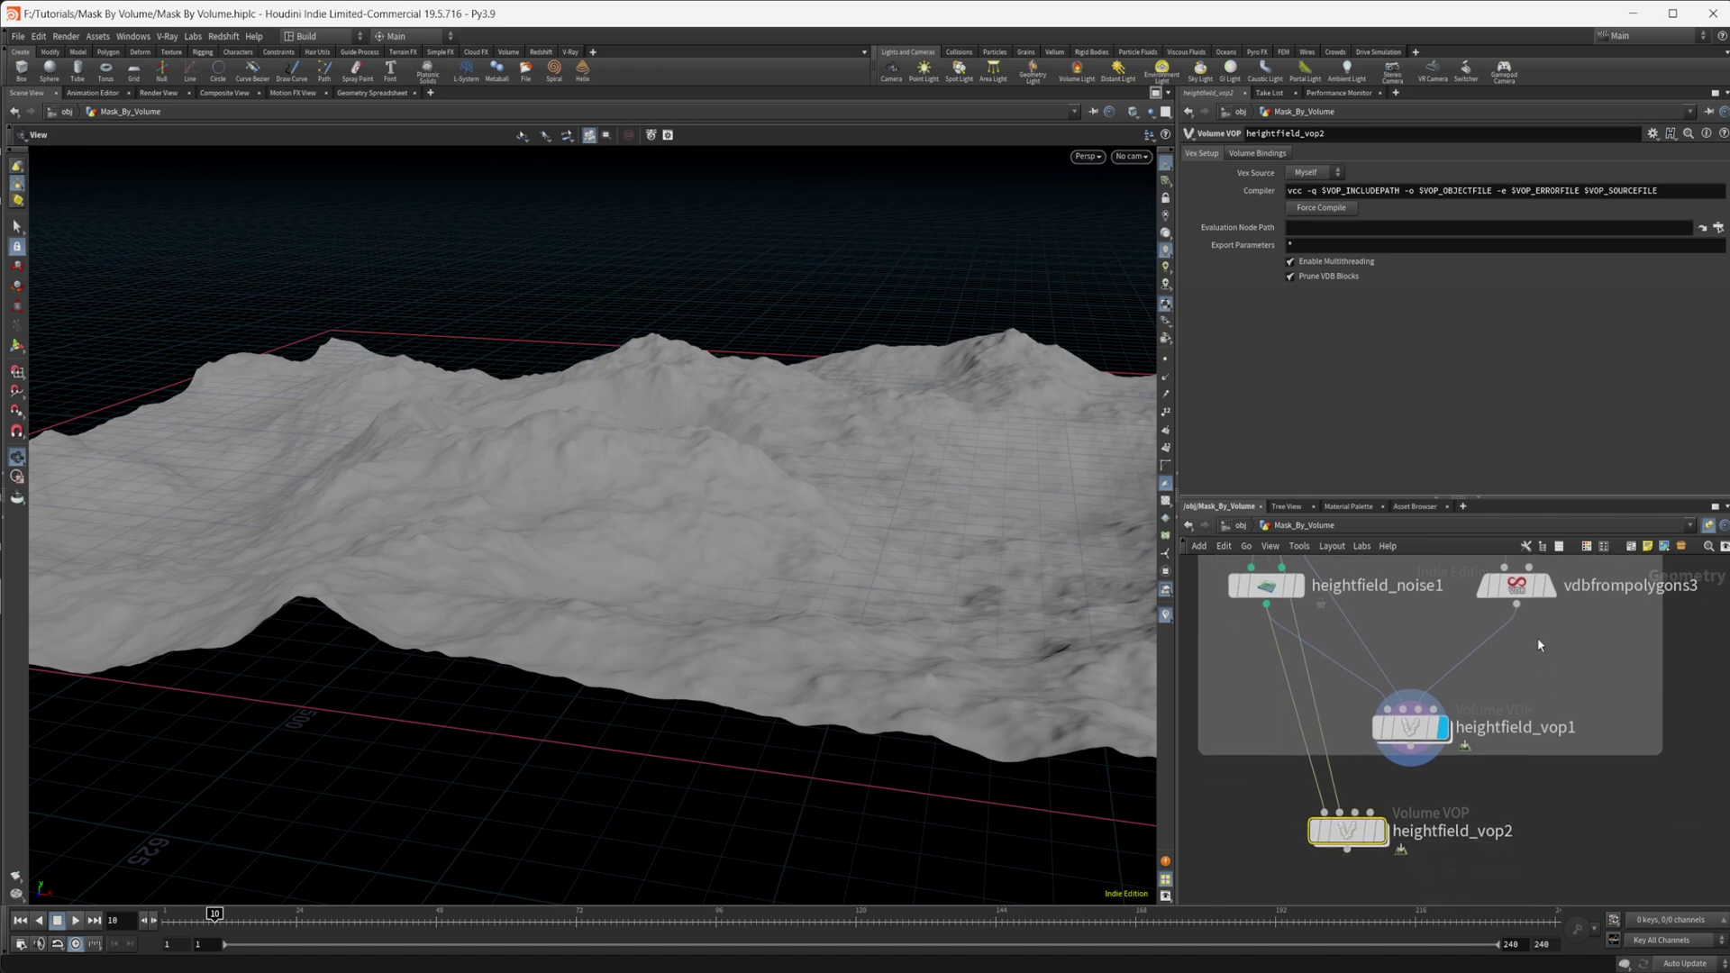
drag(1517, 605, 1355, 811)
- Inside heightfield_vop2, move bind2 out to the right to make room
double_click(1349, 833)
middle_drag(1561, 738, 1442, 773)
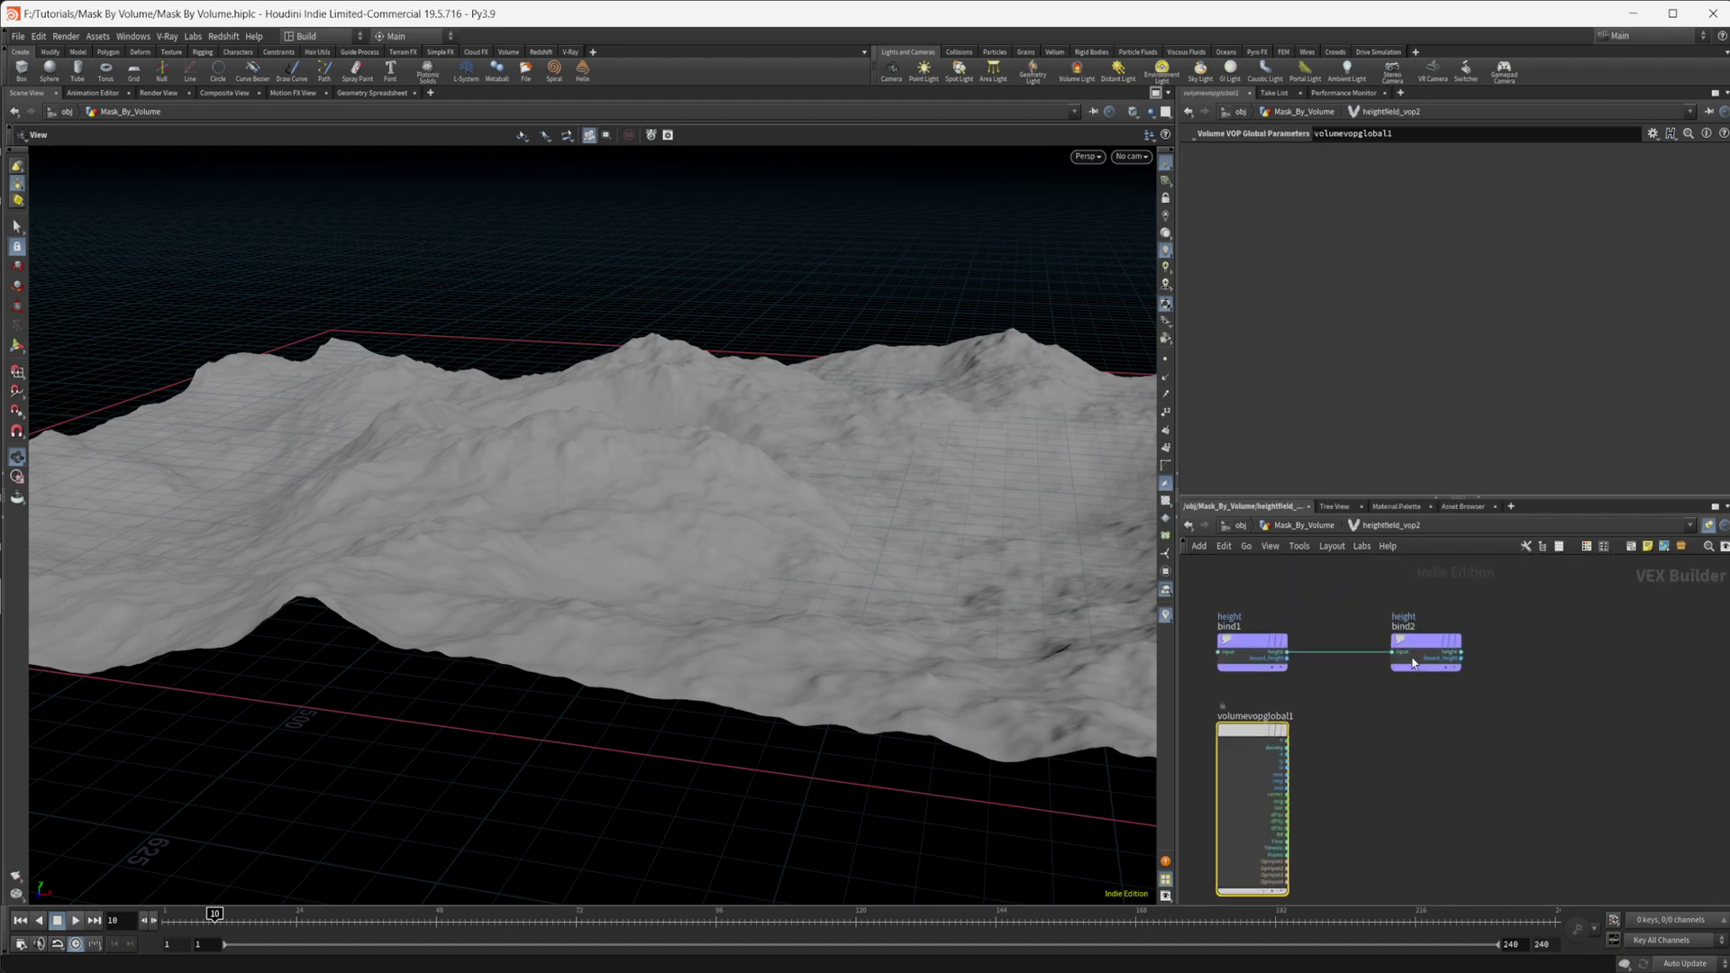
drag(1419, 651, 1713, 642)
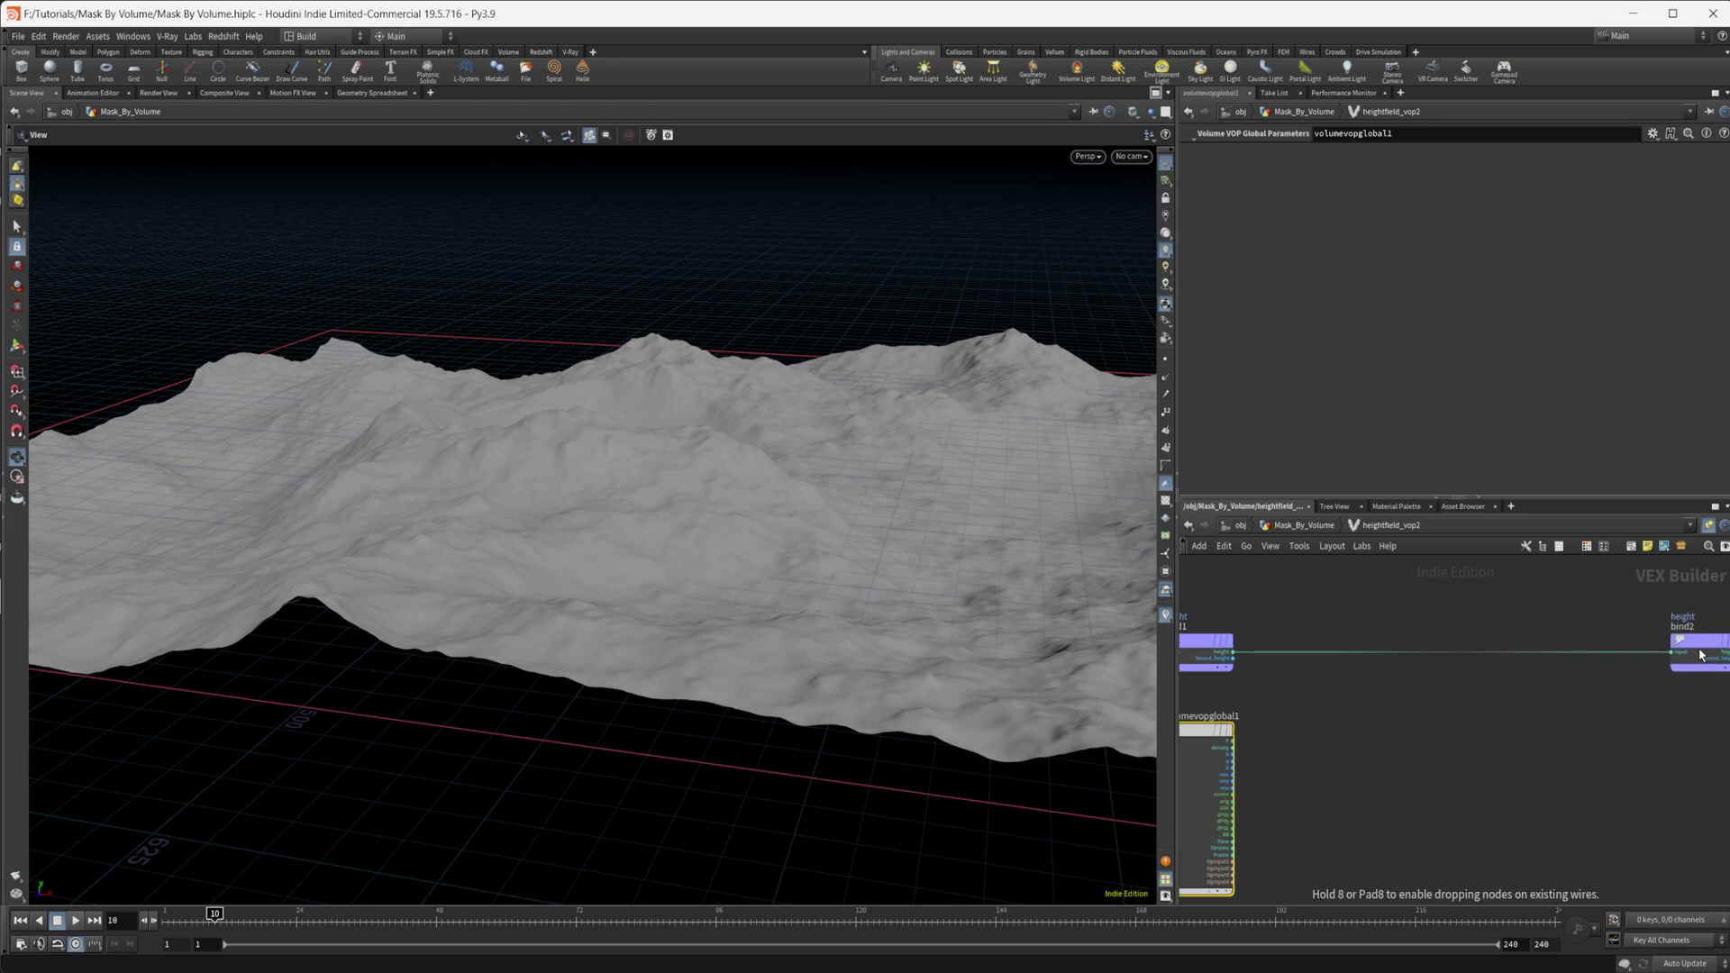
middle_drag(1420, 731, 1471, 706)
- Add a Mix node, mix1, beside the bind and global nodes
key(Tab)
text(m)
key(Return)
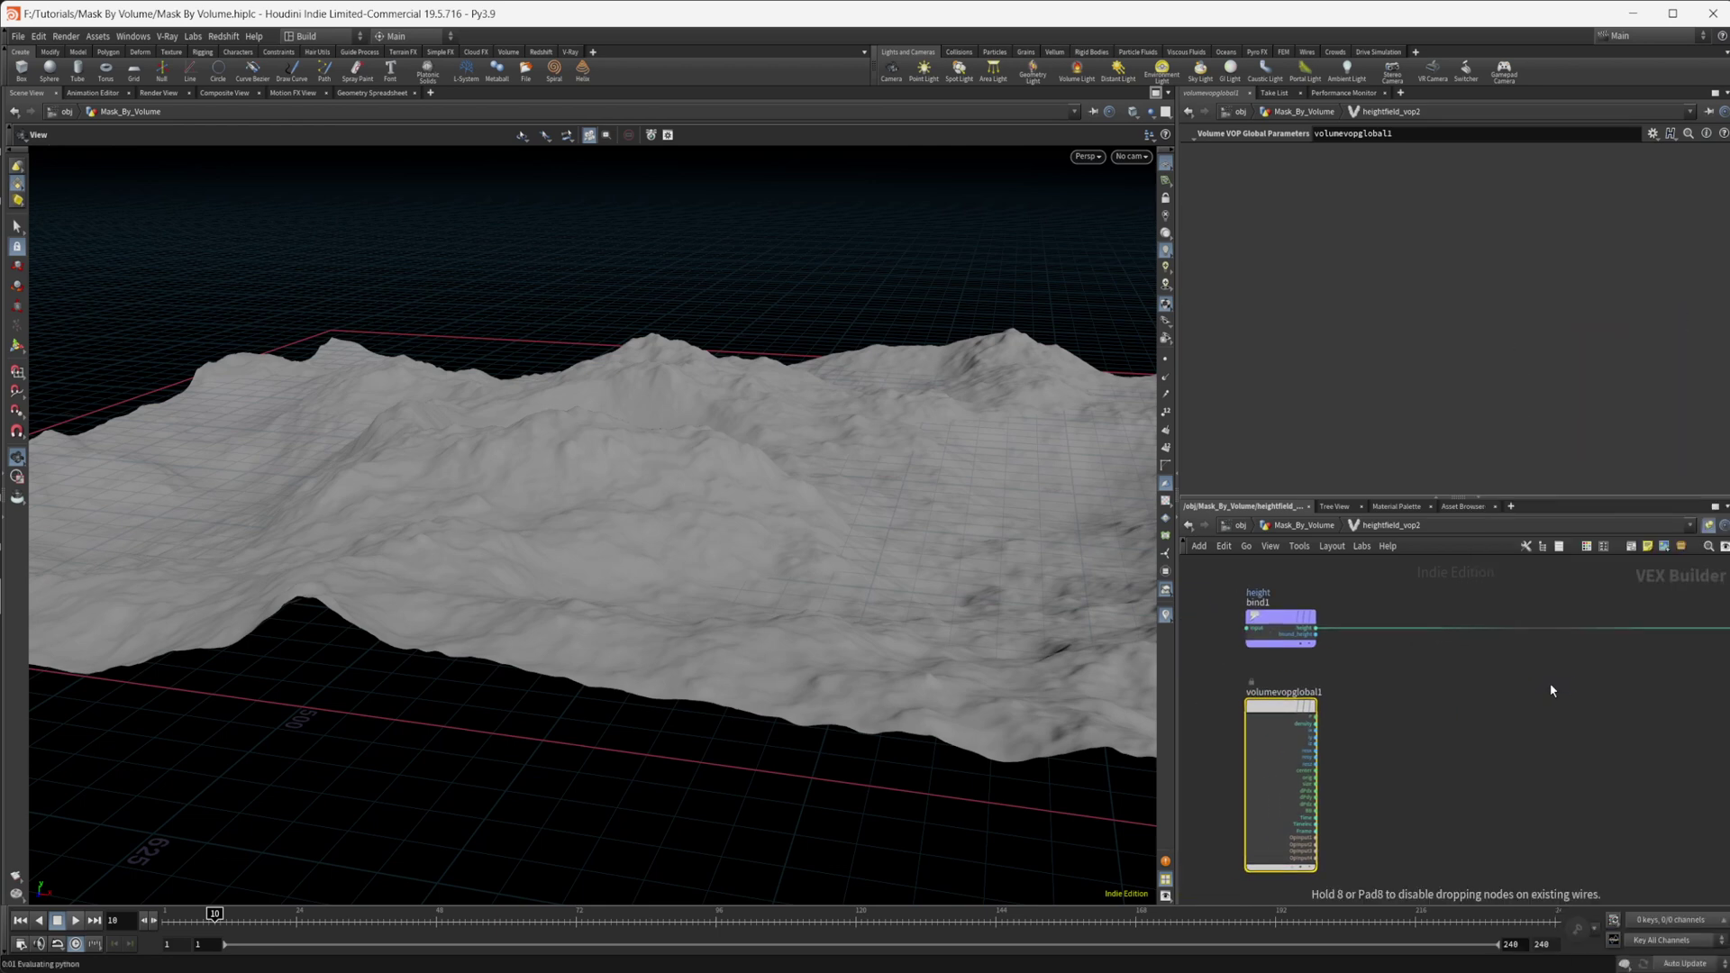
click(1558, 708)
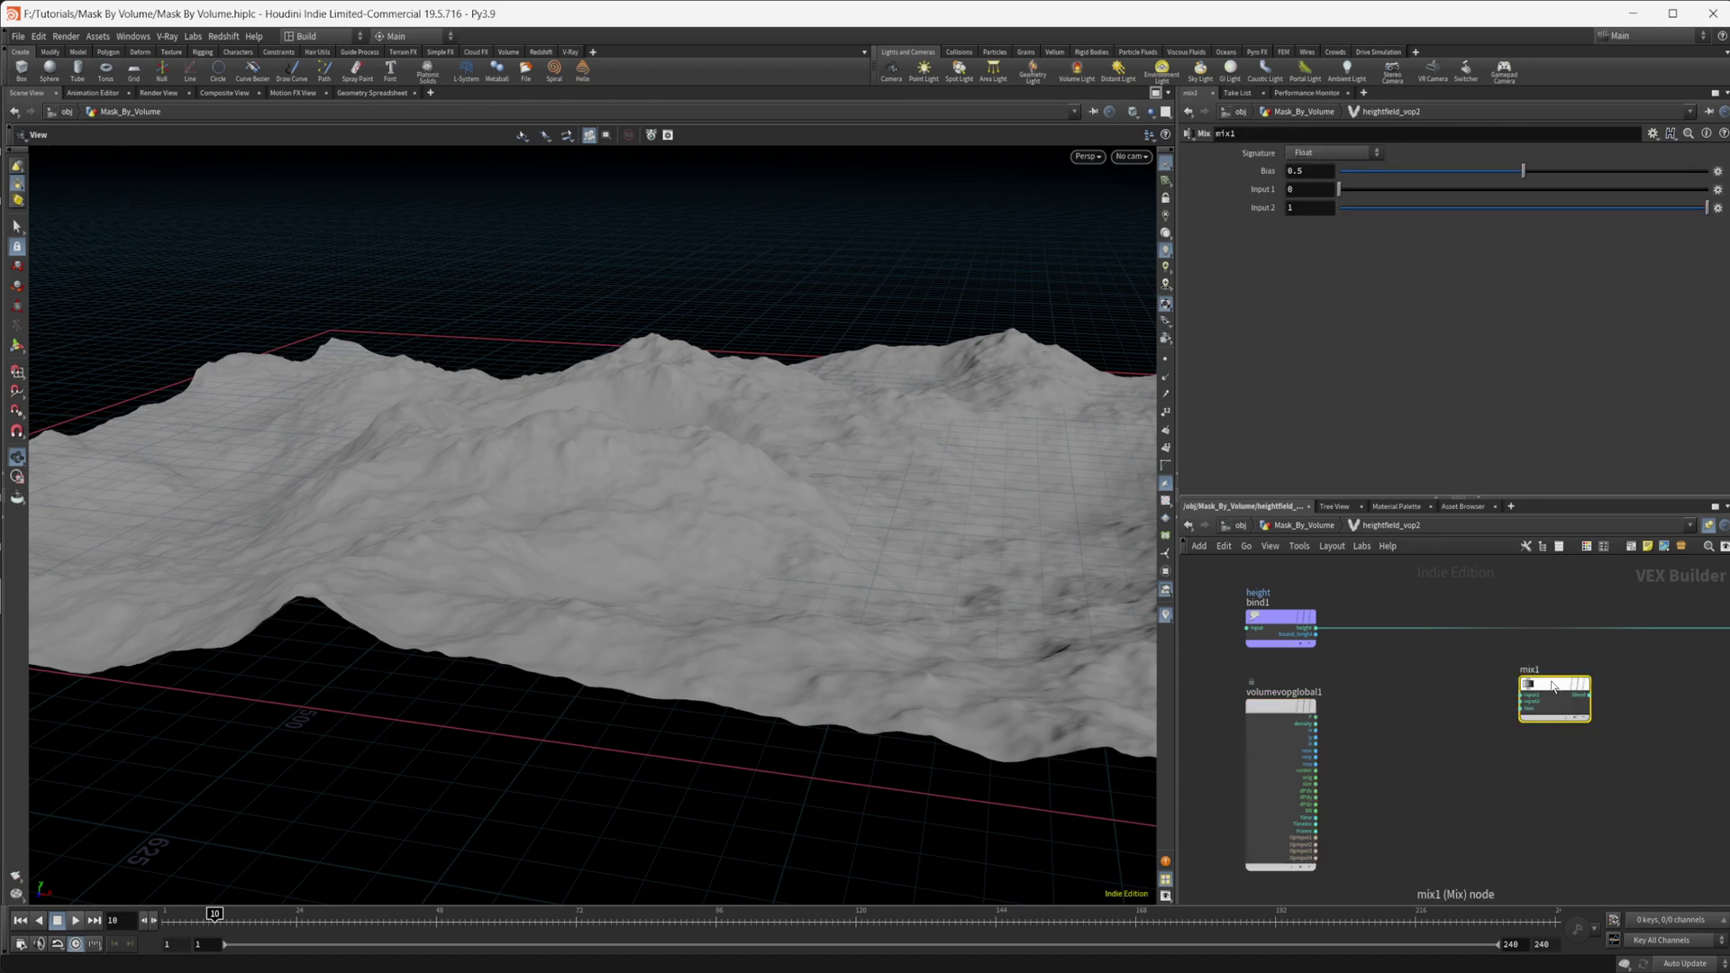
scroll(1371, 734, up, 2)
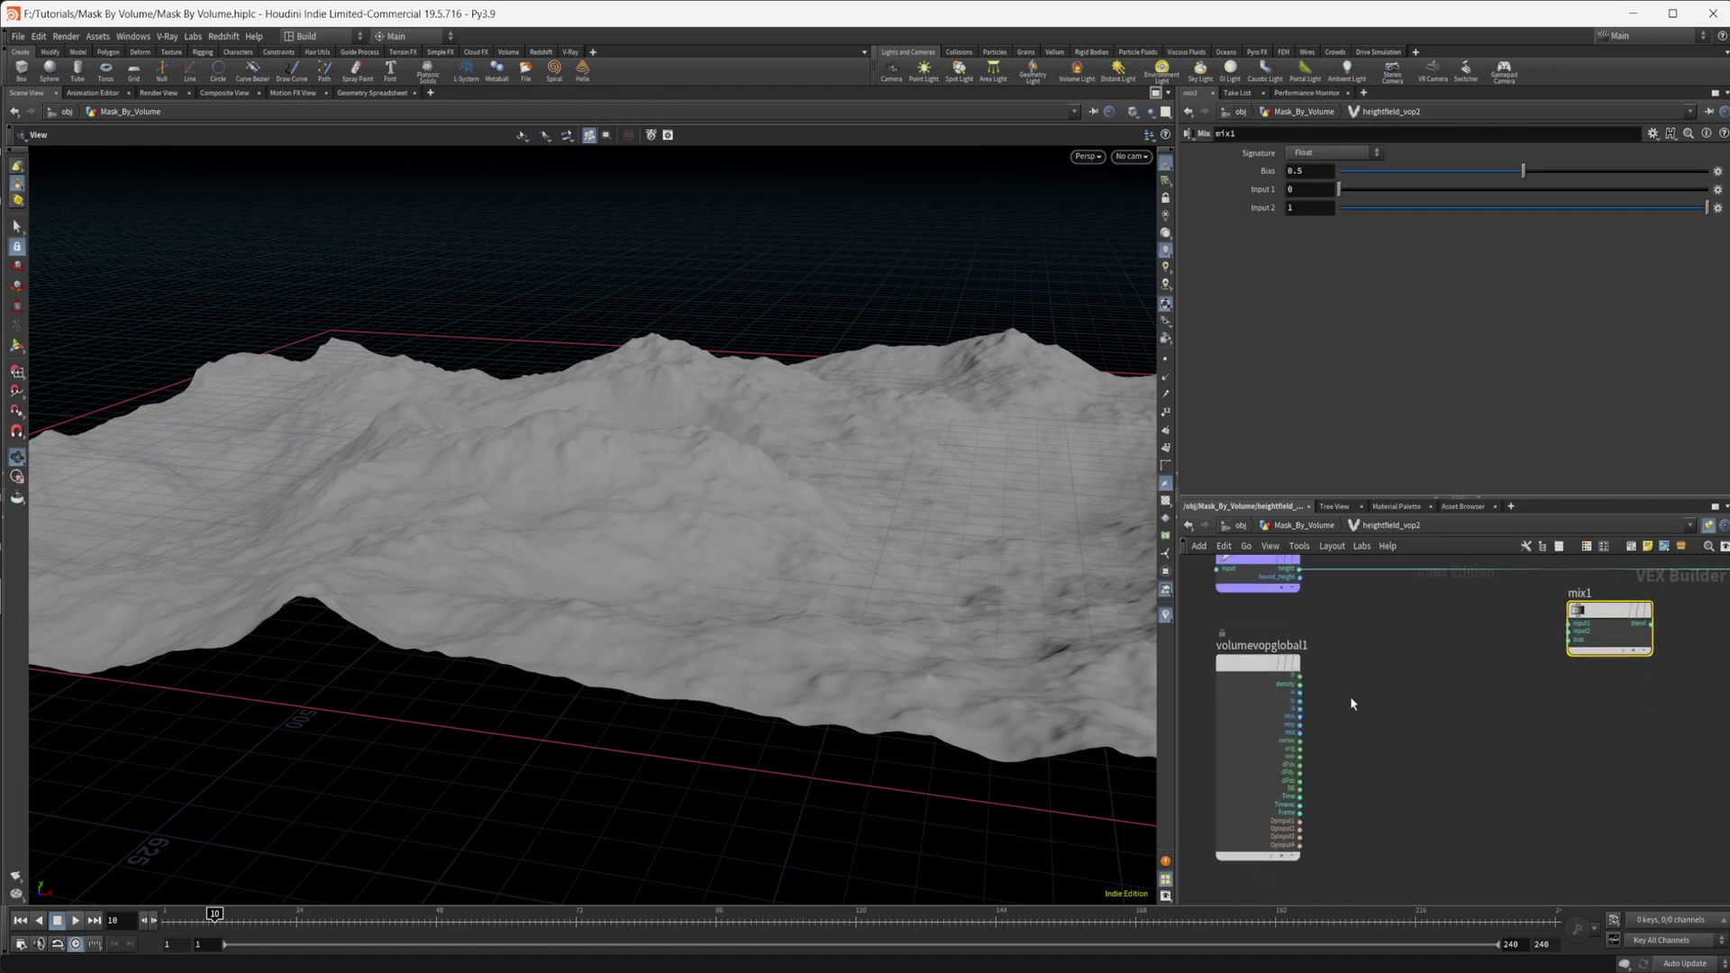
key(Tab)
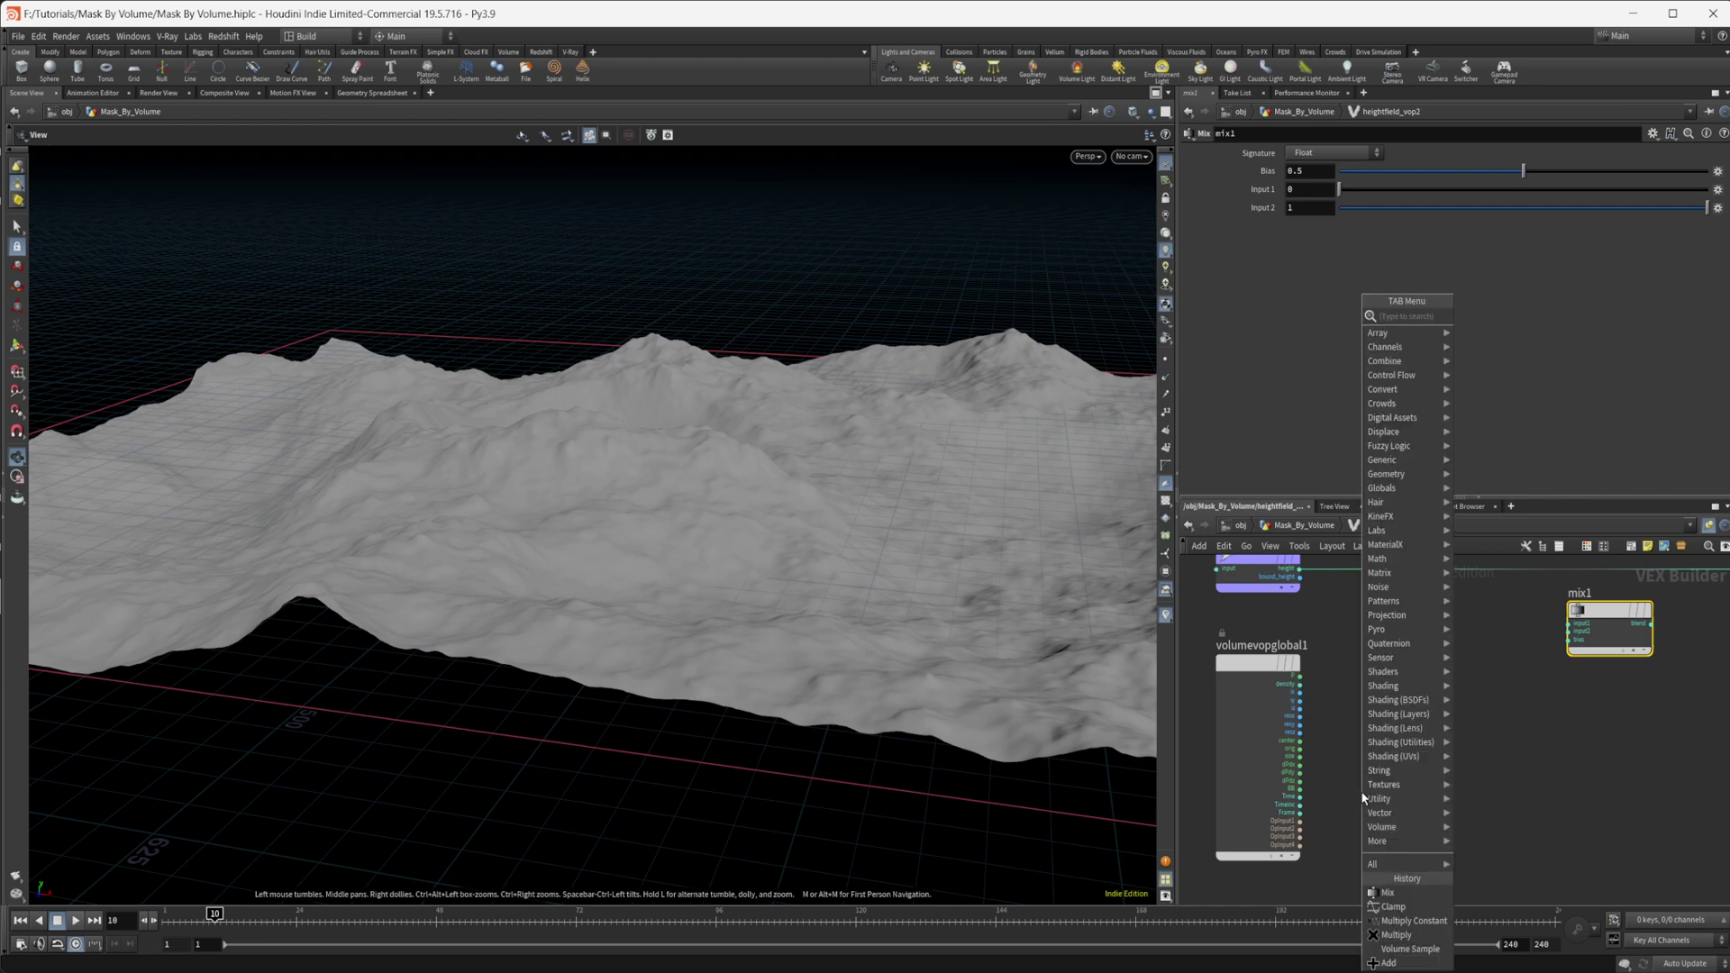
- Add a Volume Sample node fed by OpInput2 and sampling at position P
text(vol s)
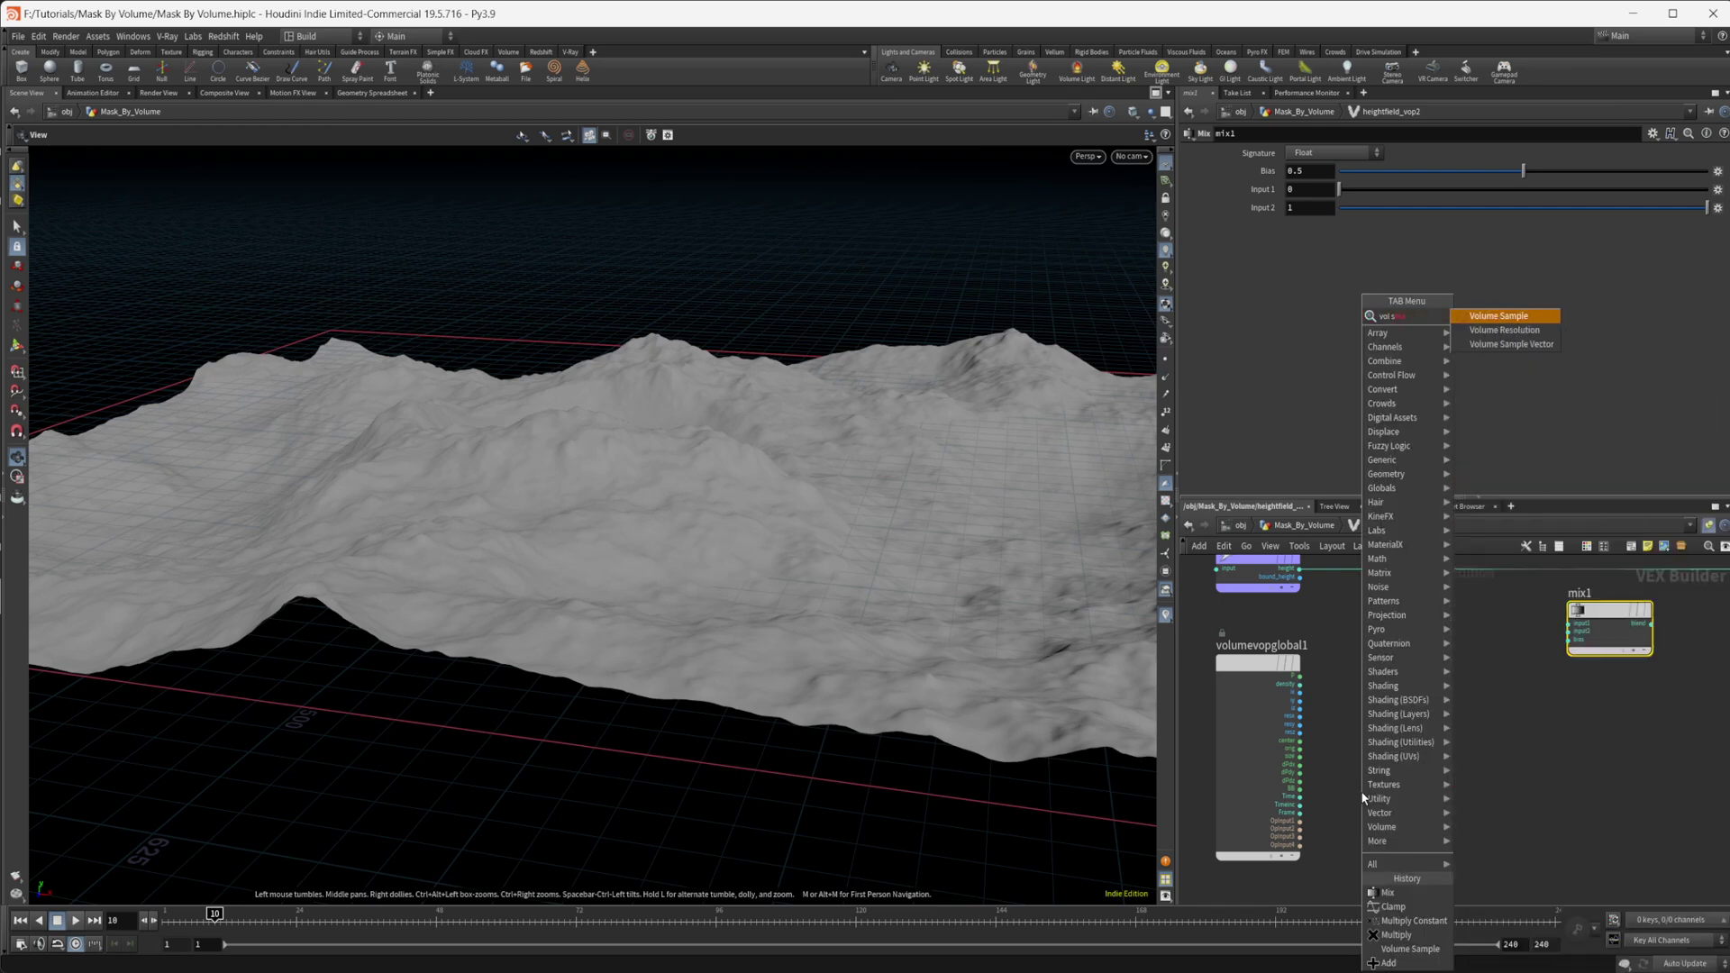
key(Return)
scroll(1415, 795, up, 2)
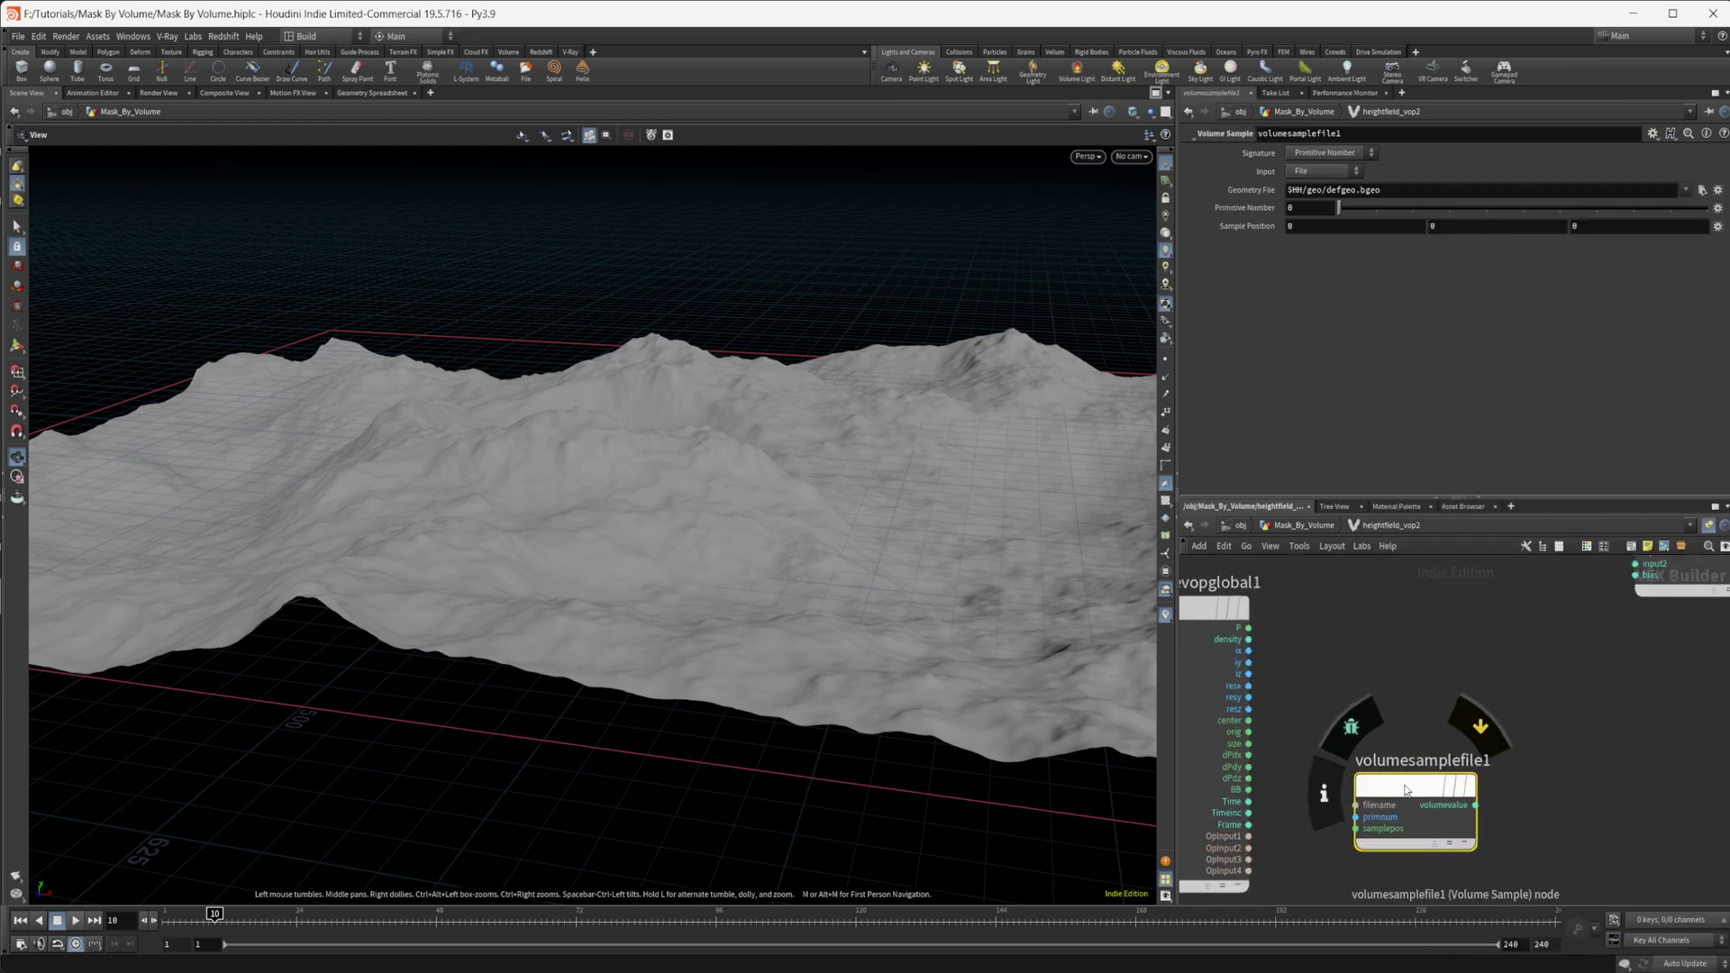
drag(1248, 849, 1352, 806)
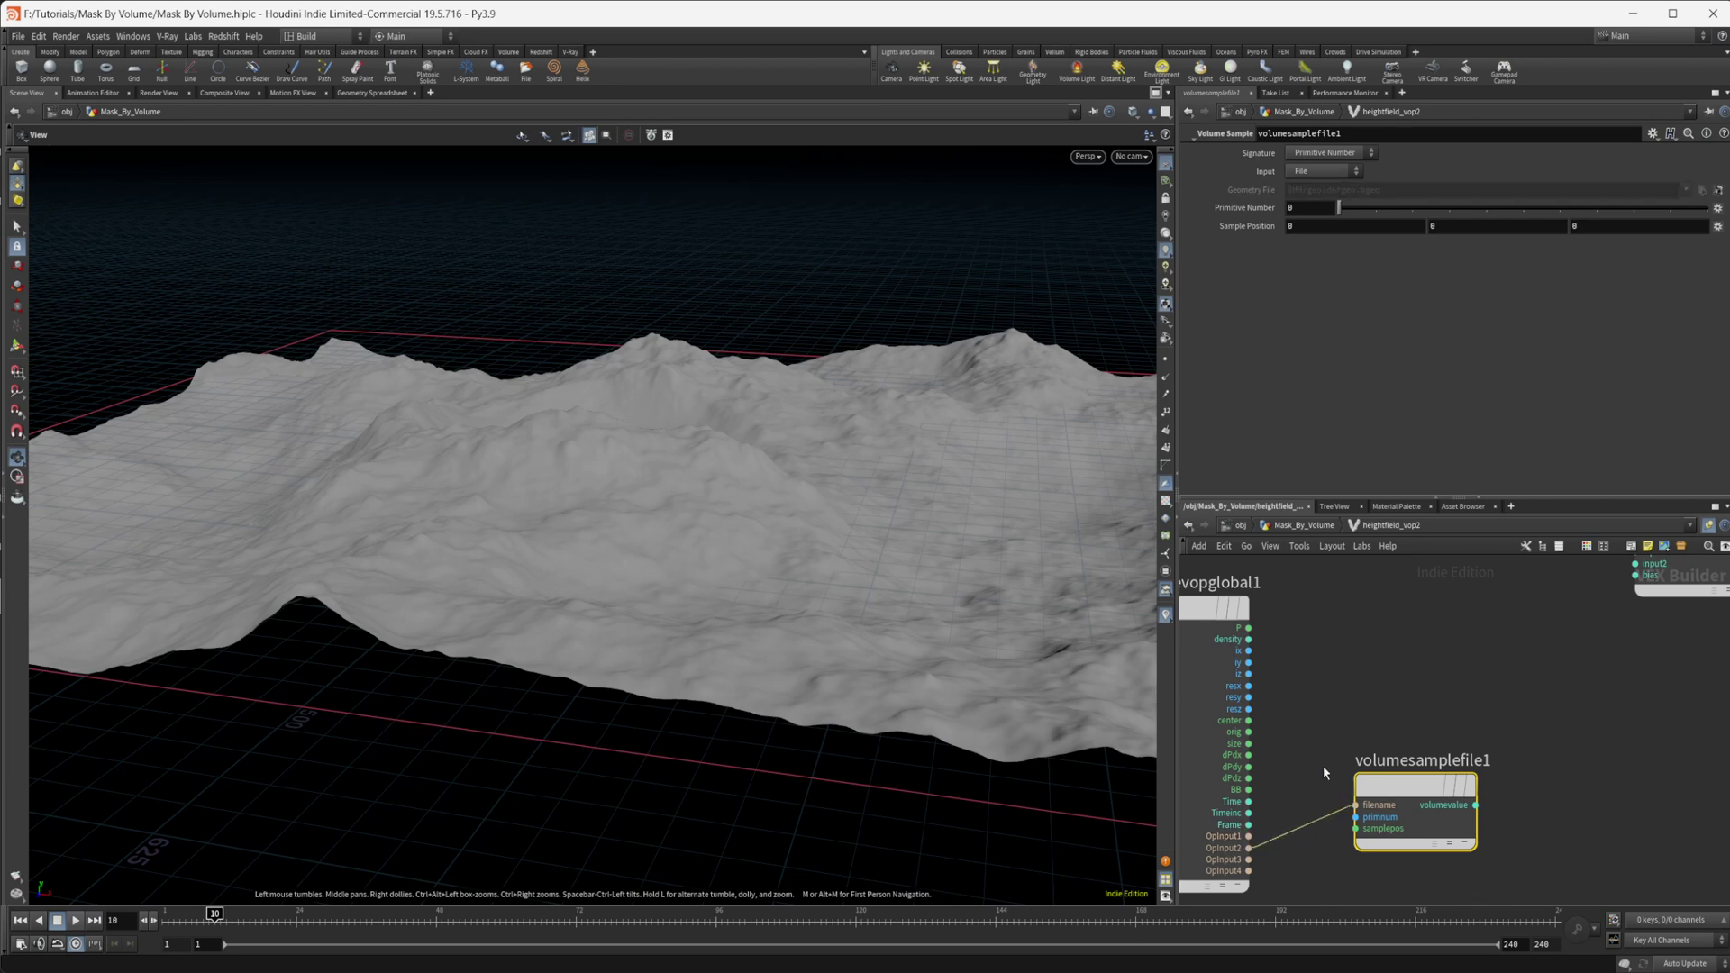
drag(1249, 628, 1357, 828)
- Sample by primitive name 'height' and route the sampled value toward mix1
click(1318, 155)
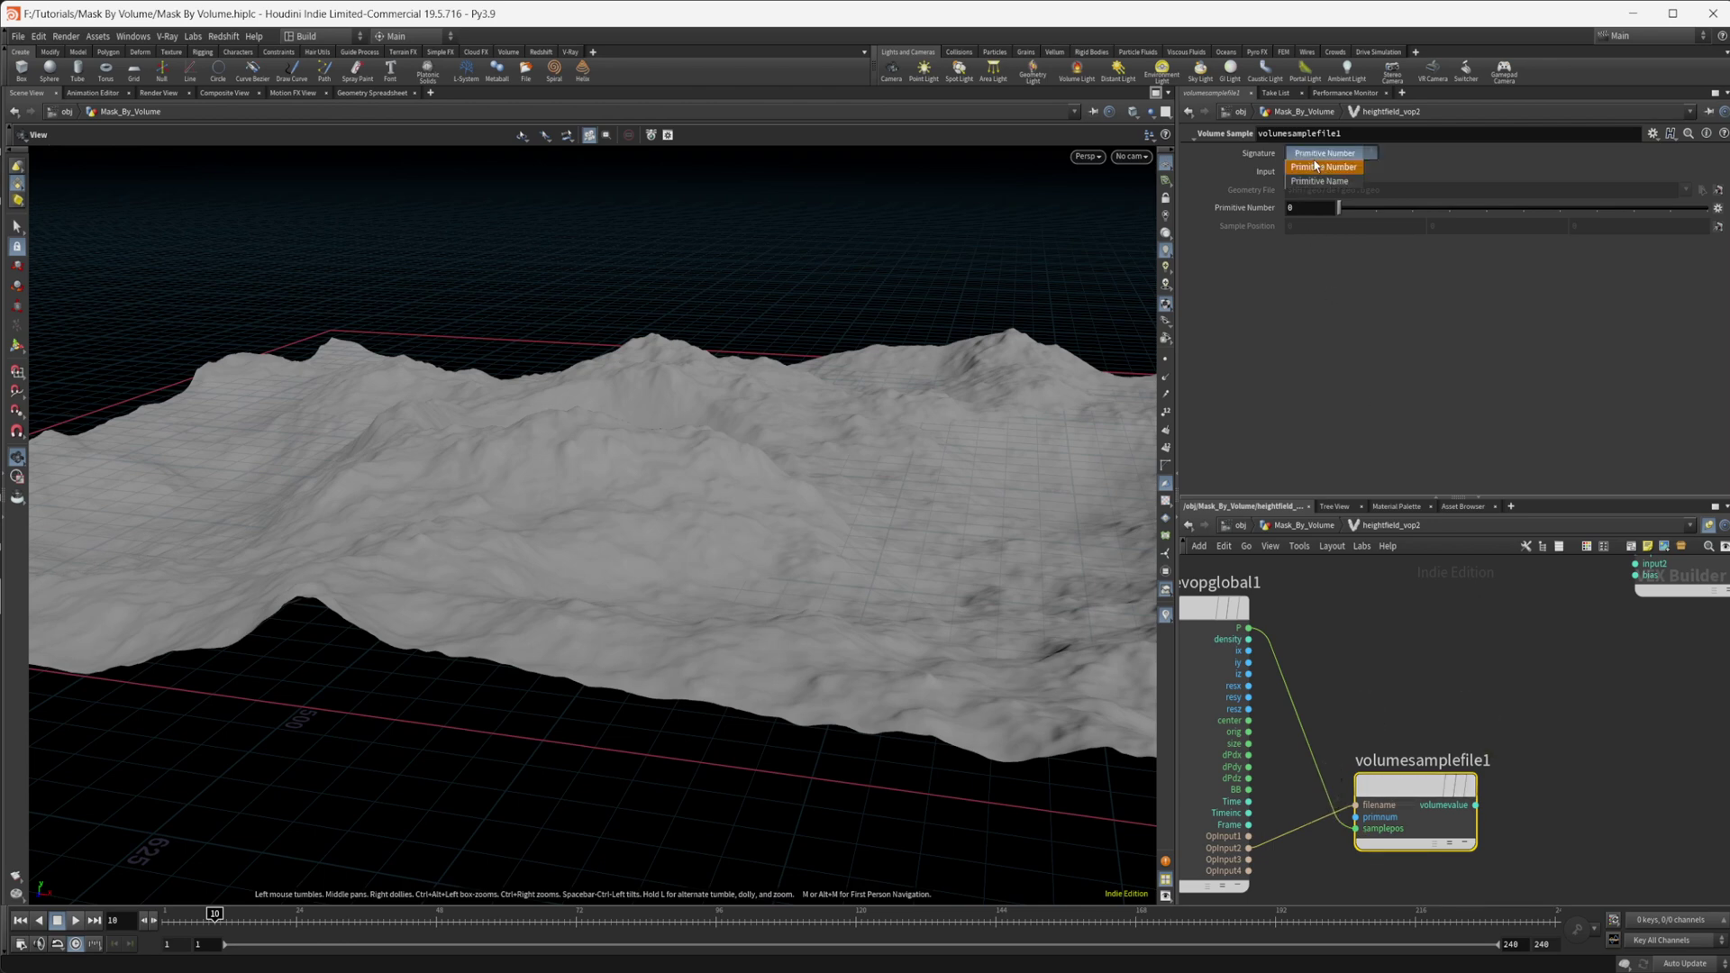
click(1342, 180)
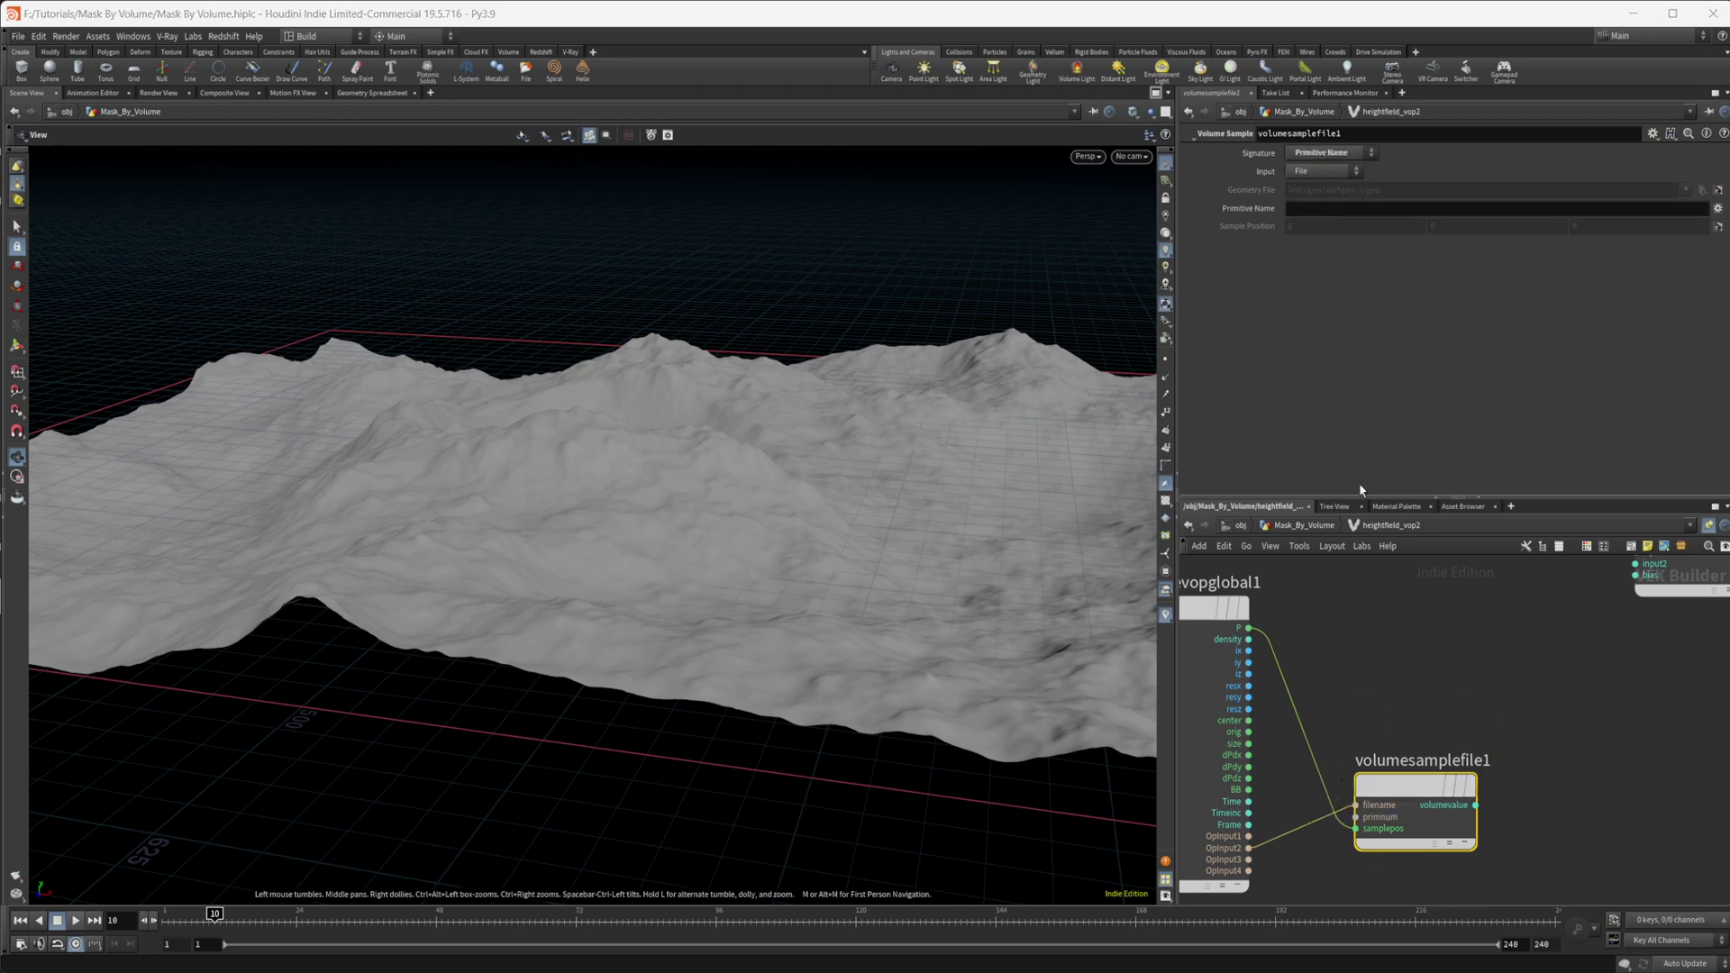
click(1326, 209)
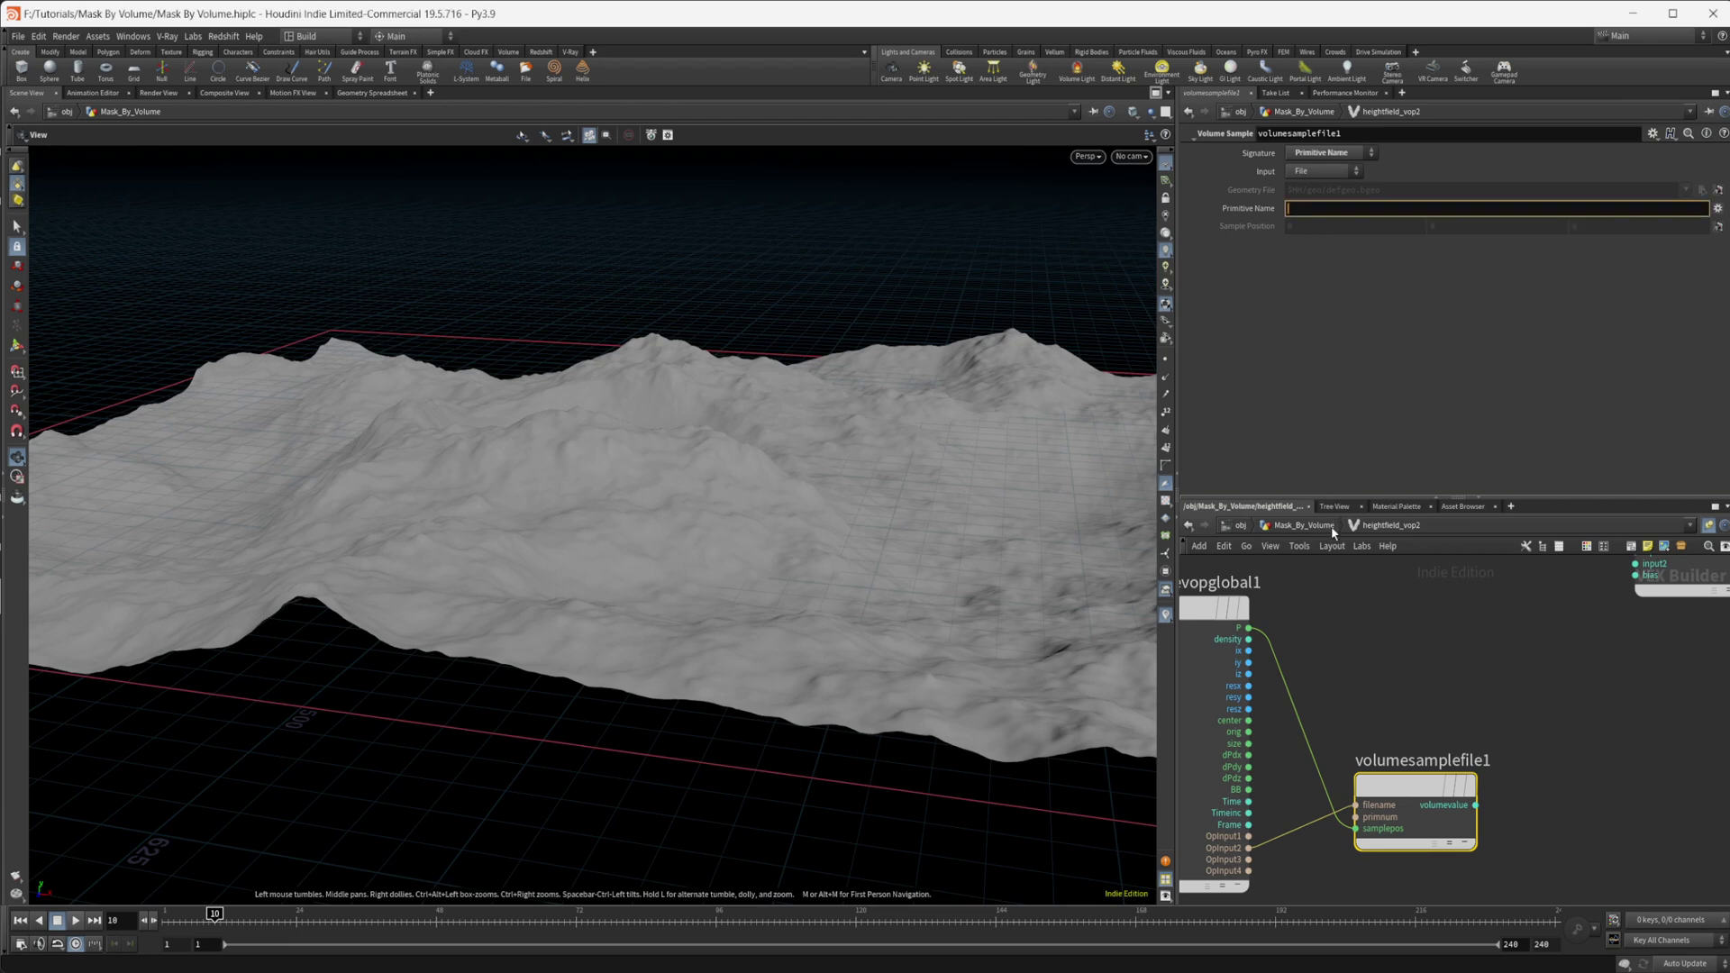
text(height)
key(Return)
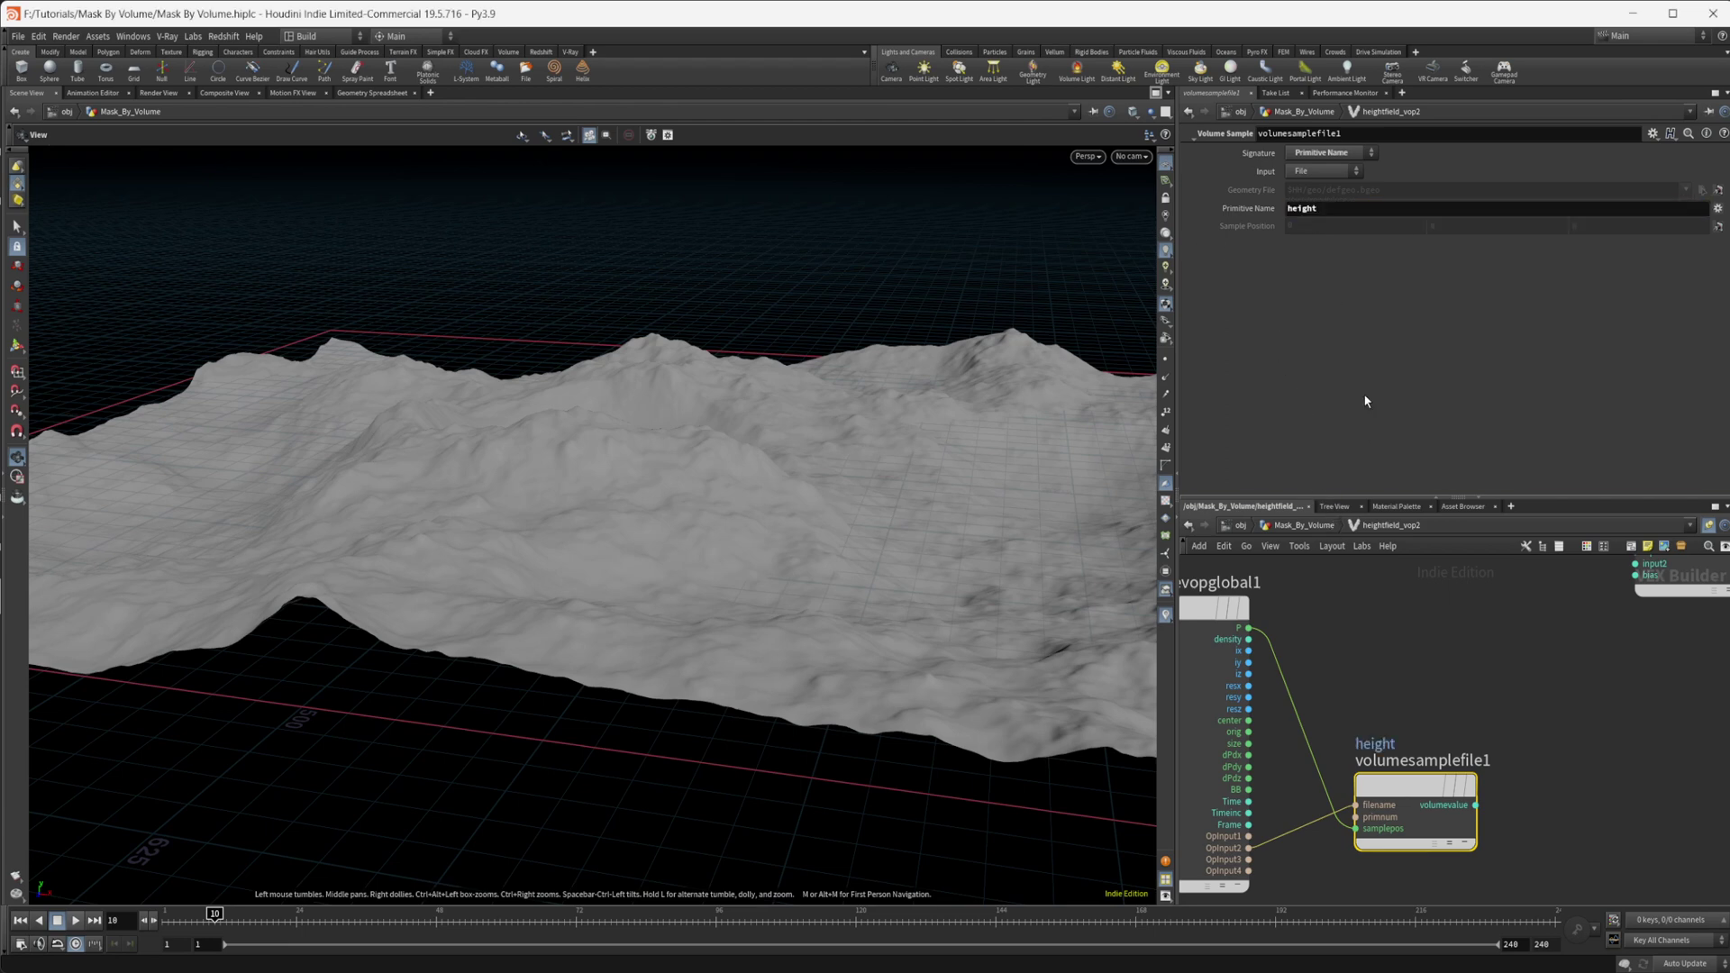
middle_drag(1498, 776, 1446, 824)
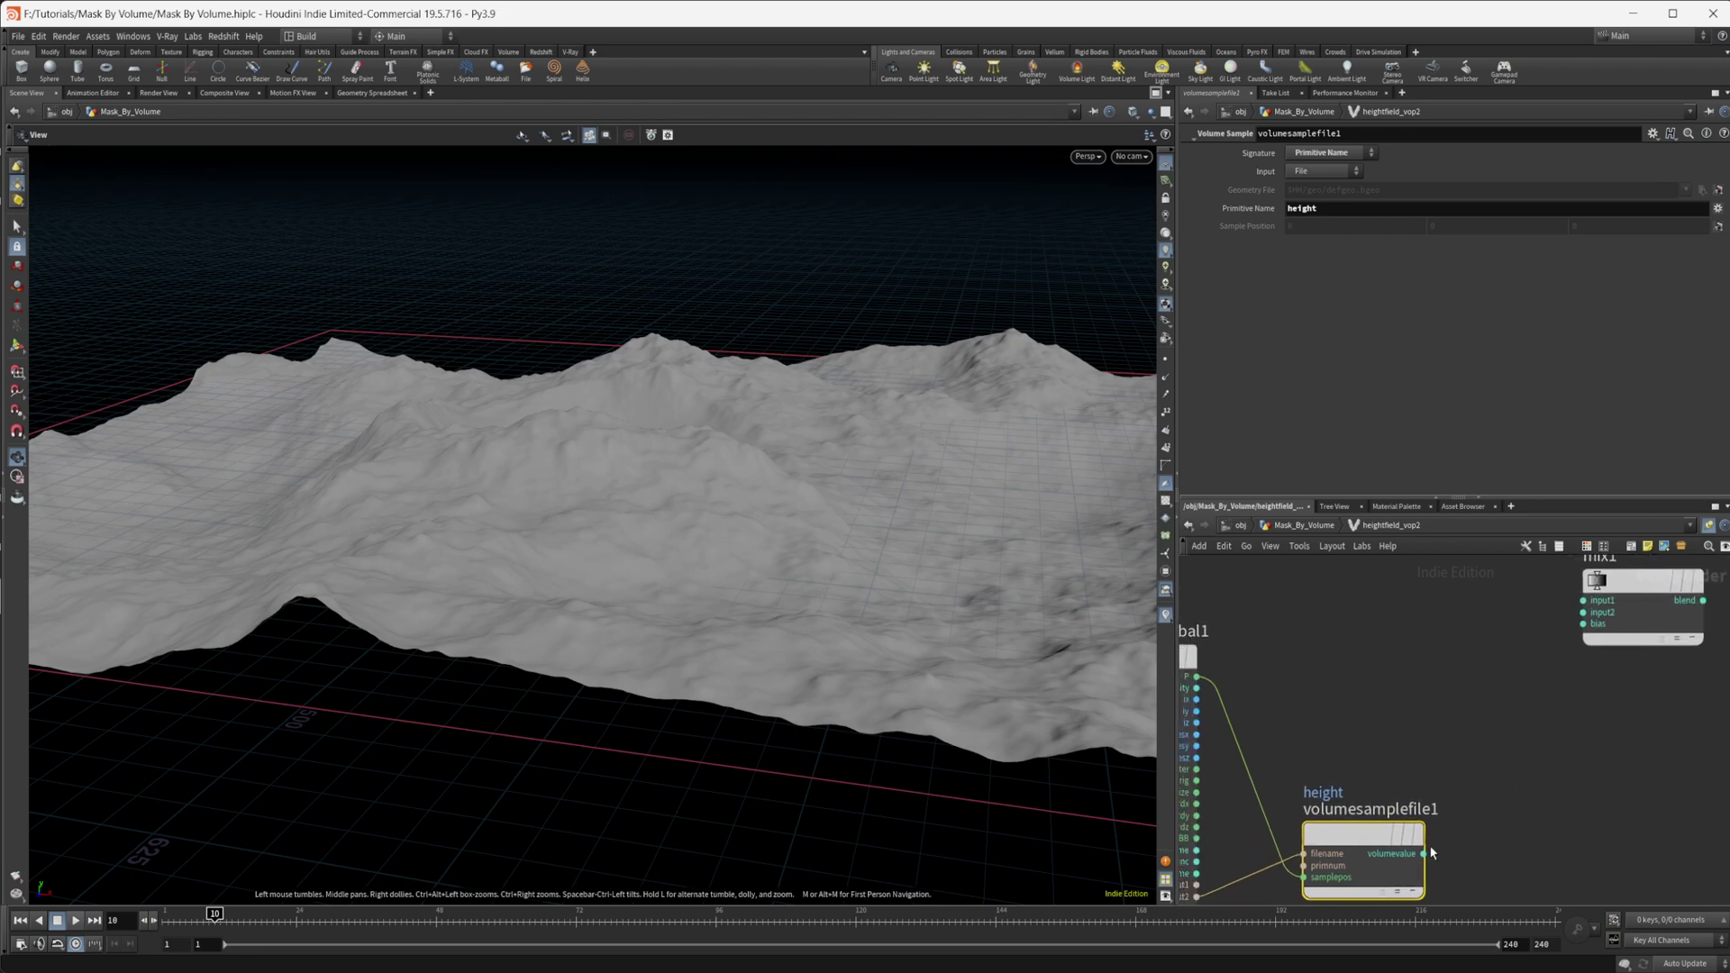
drag(1424, 853, 1438, 762)
- Wire the sampled value and incoming height into mix1, and mix1's blend into bind2
click(1503, 675)
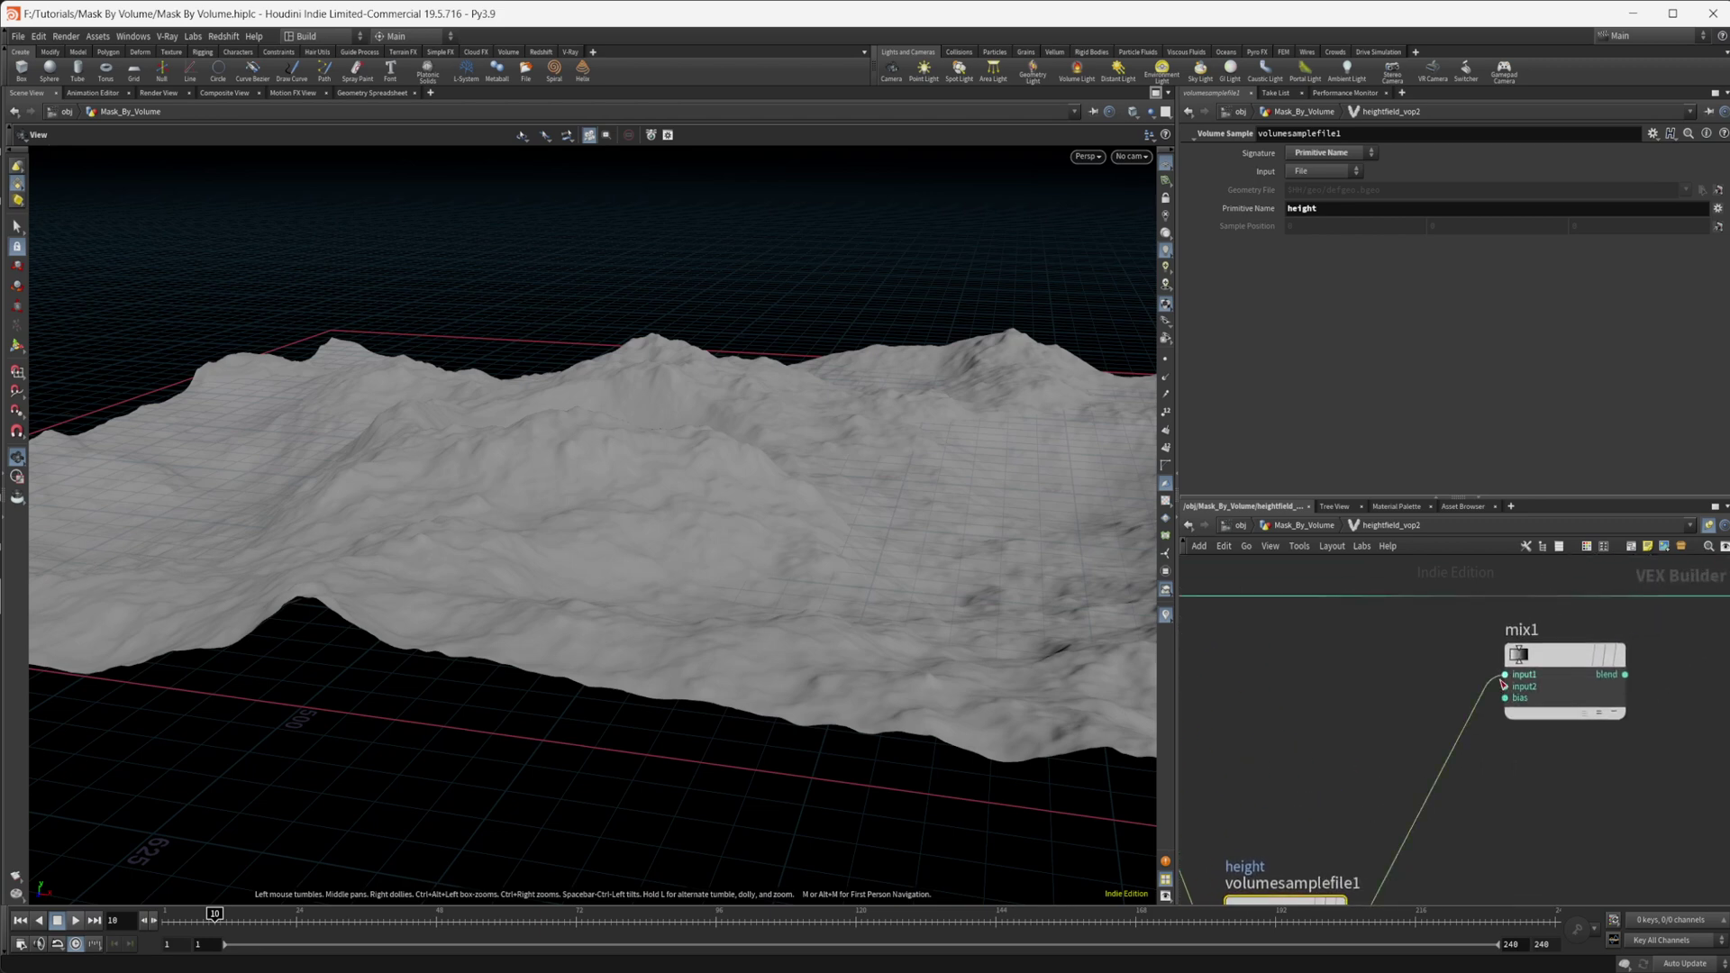
middle_drag(1320, 653, 1368, 707)
click(1301, 596)
click(1565, 702)
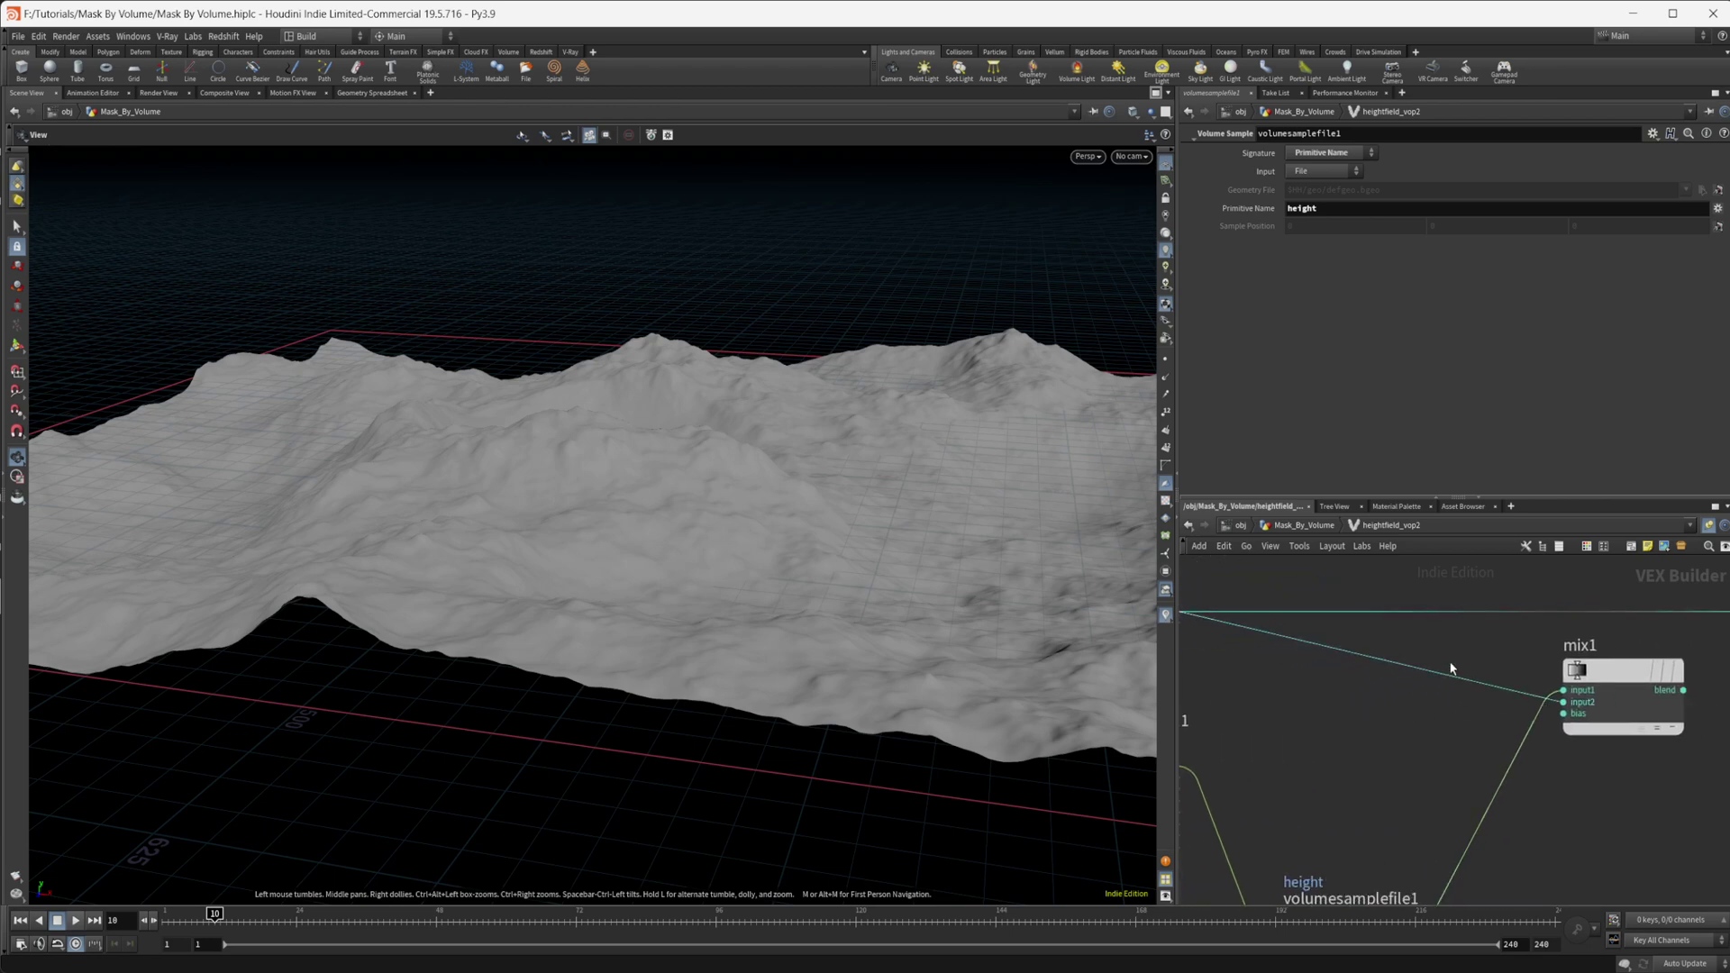
middle_drag(1599, 841, 1258, 855)
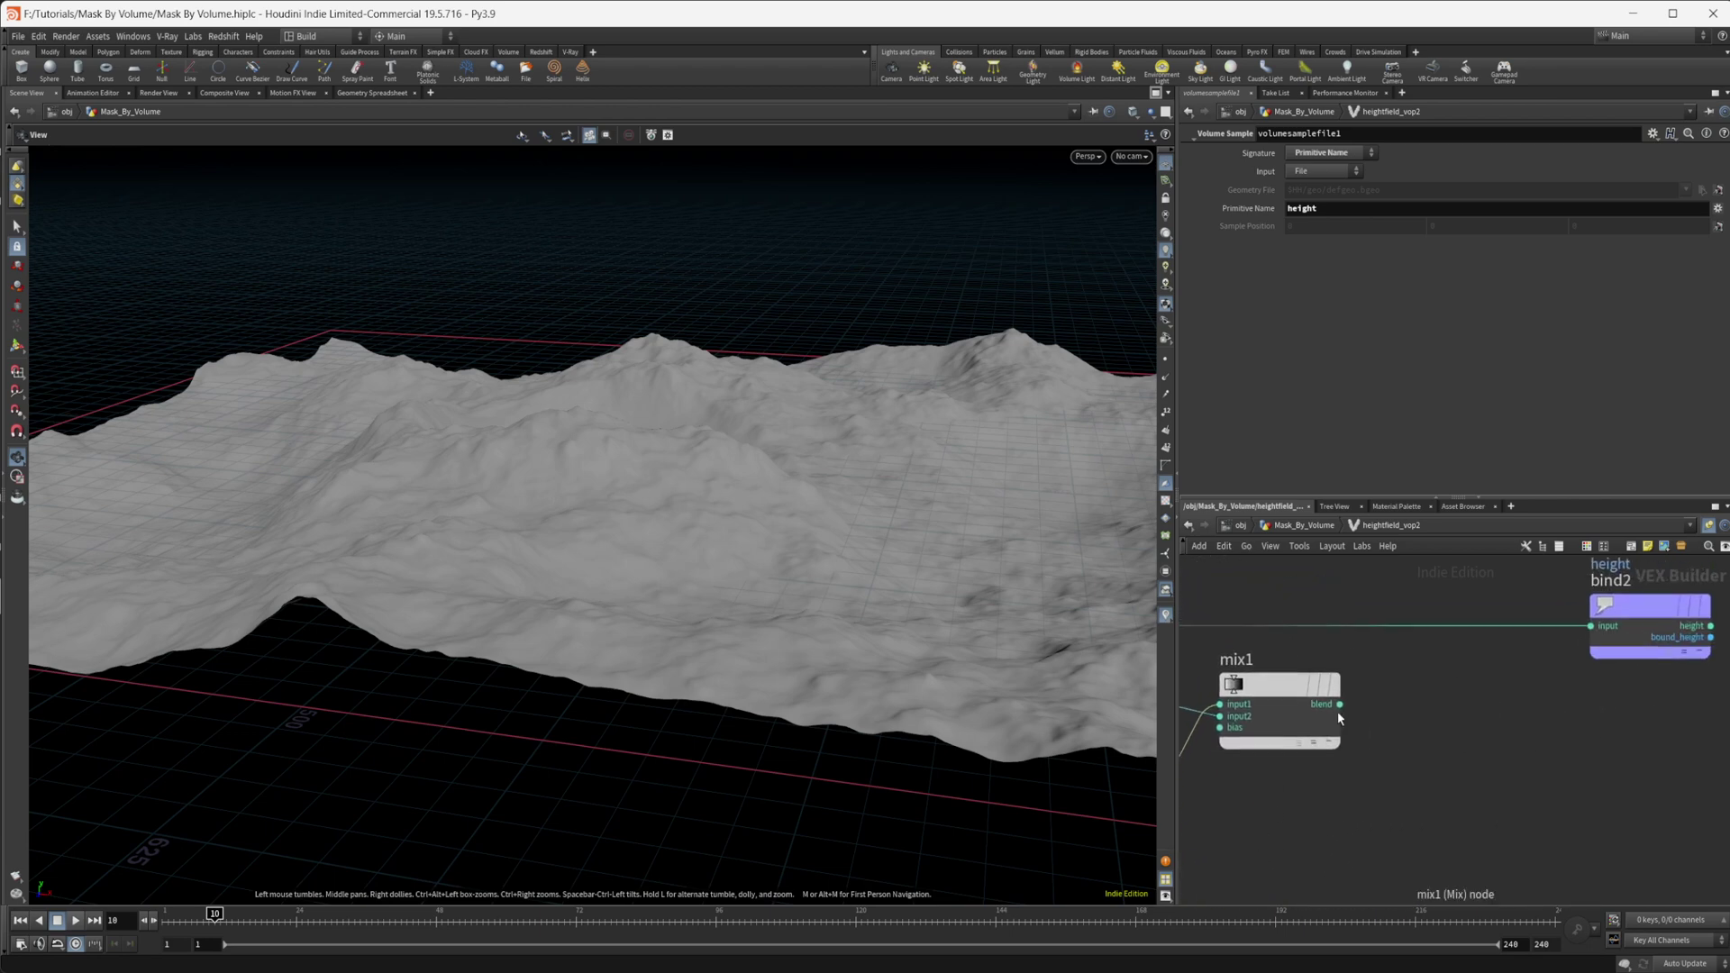
drag(1340, 708, 1440, 680)
click(1439, 675)
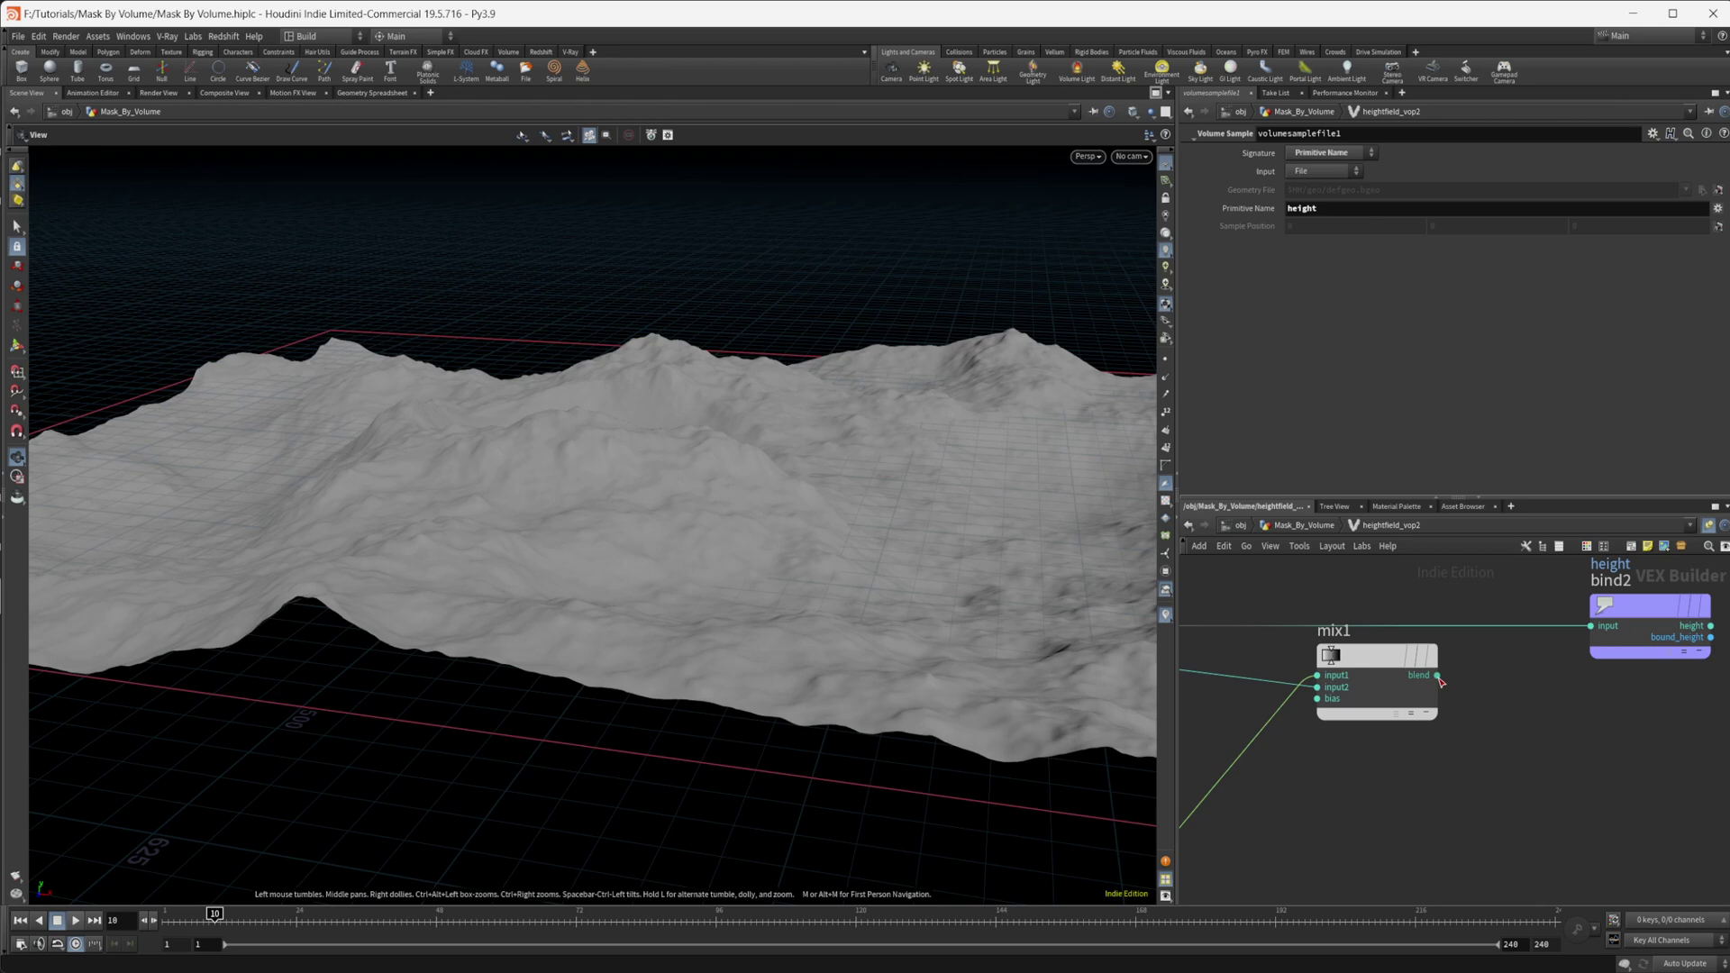
click(1591, 625)
- Check mix1's parameters, keep volumesamplefile1 reading from File, then re-enter heightfield_vop2
click(1392, 664)
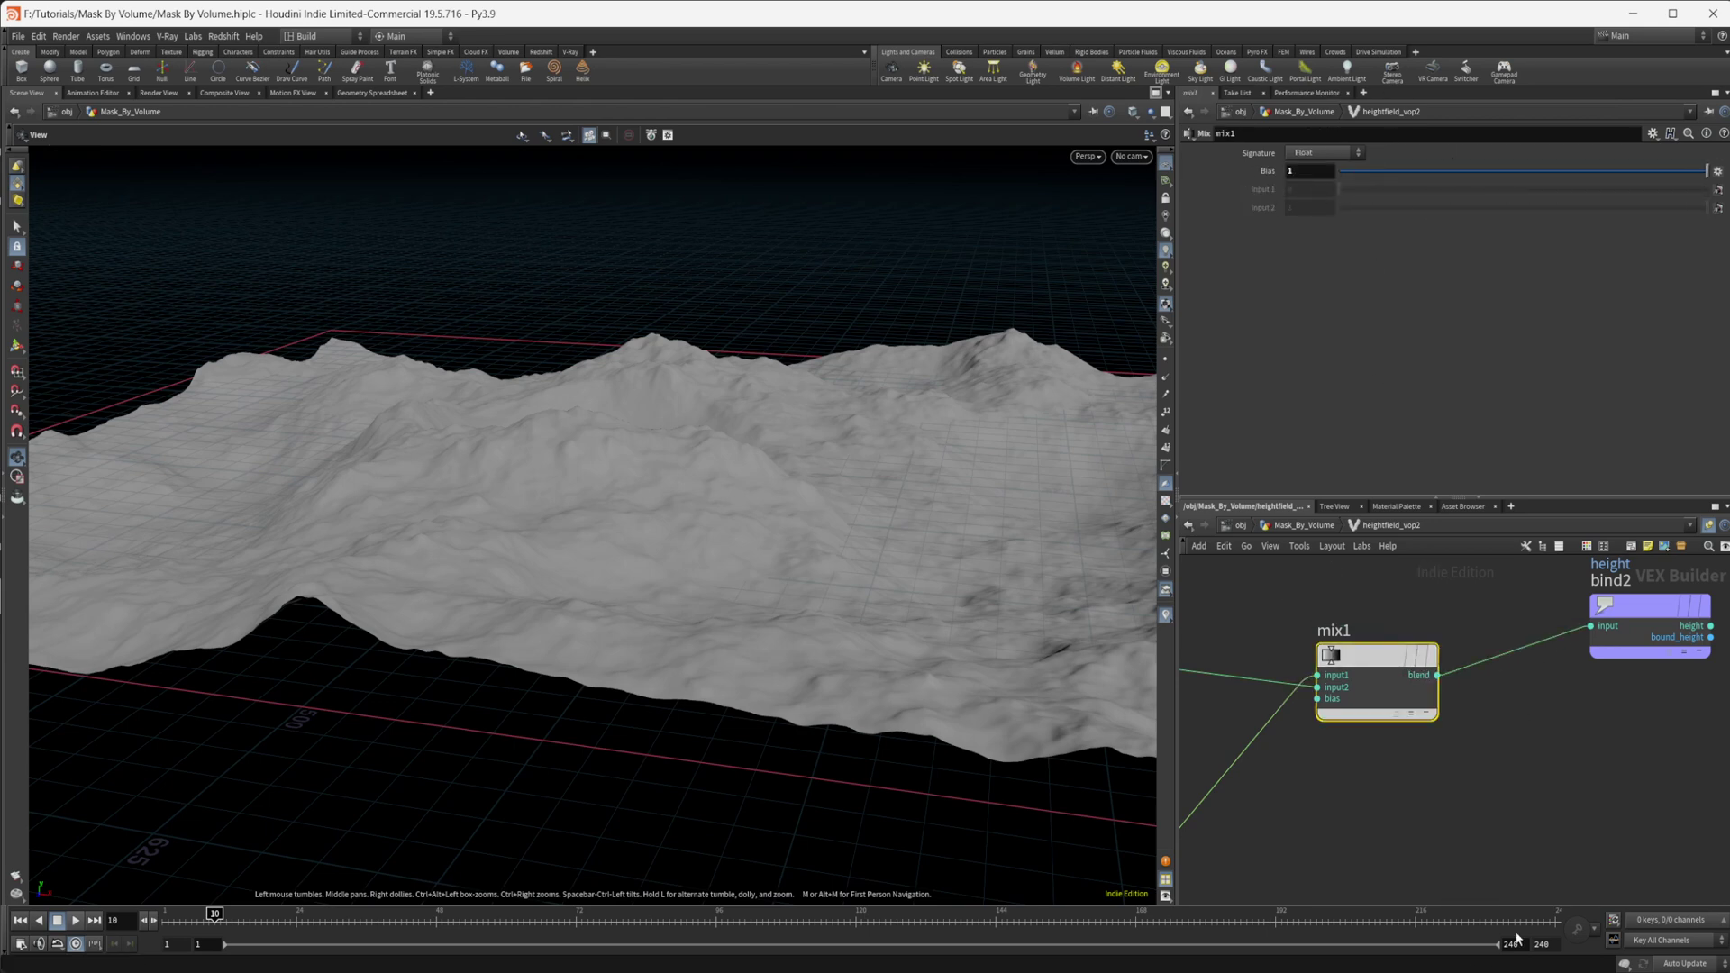
scroll(1466, 808, down, 3)
middle_drag(1442, 805, 1710, 750)
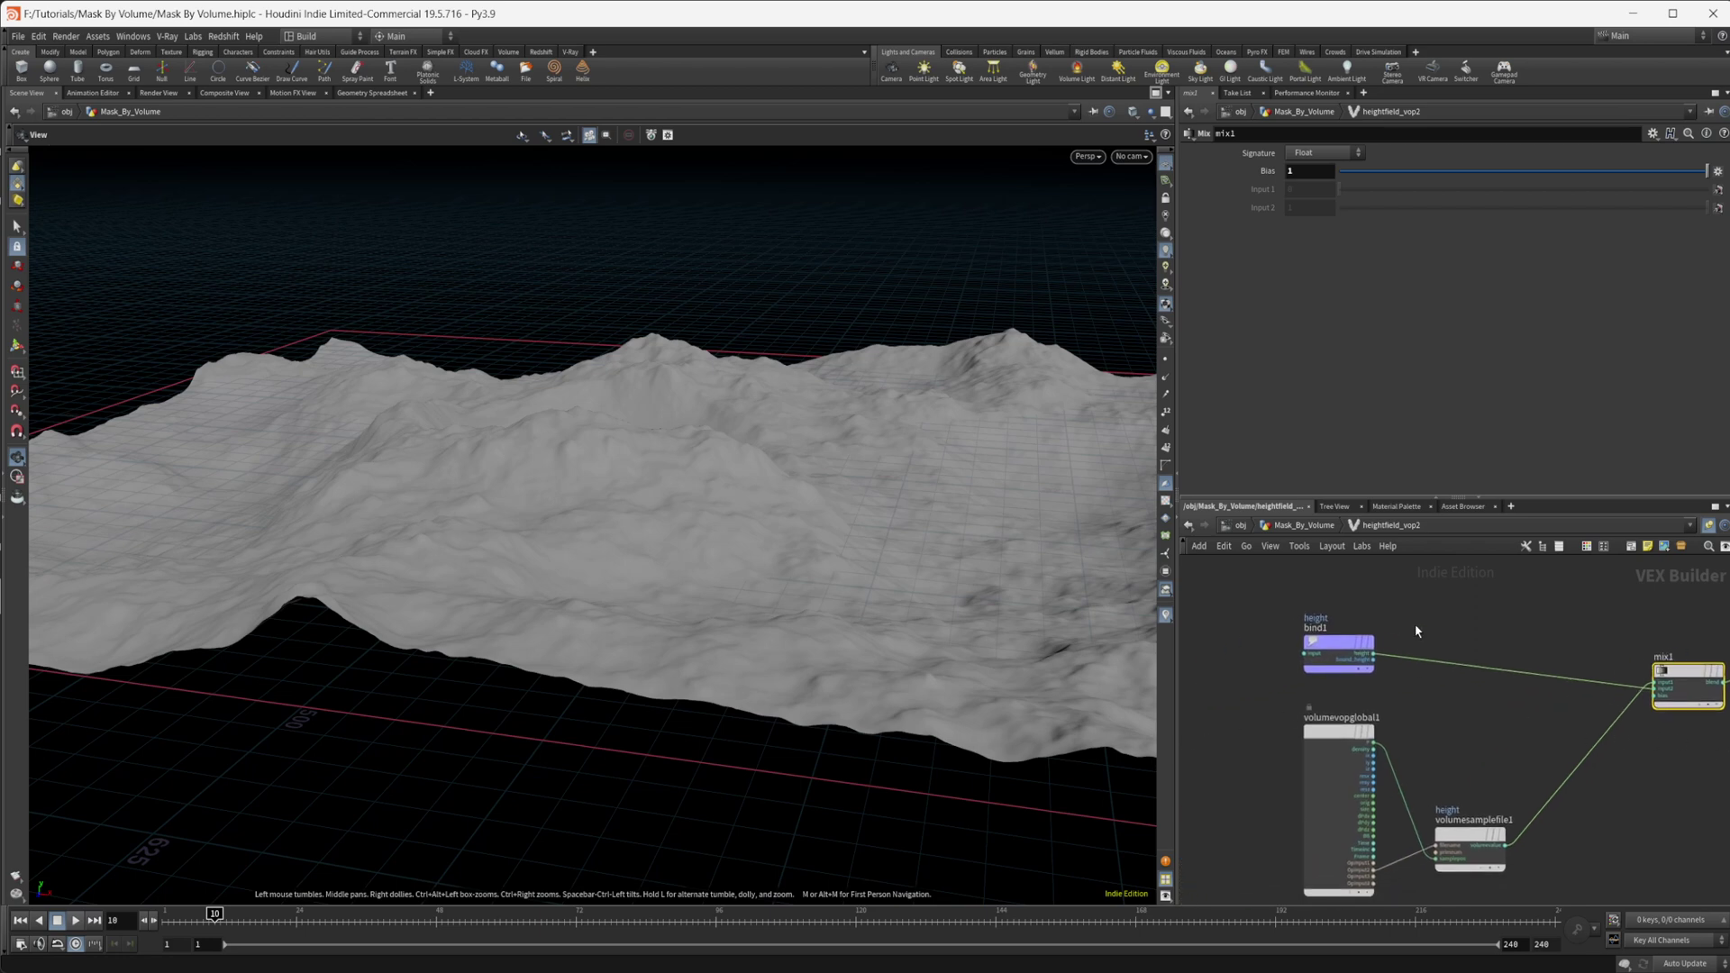
click(1472, 840)
click(1351, 174)
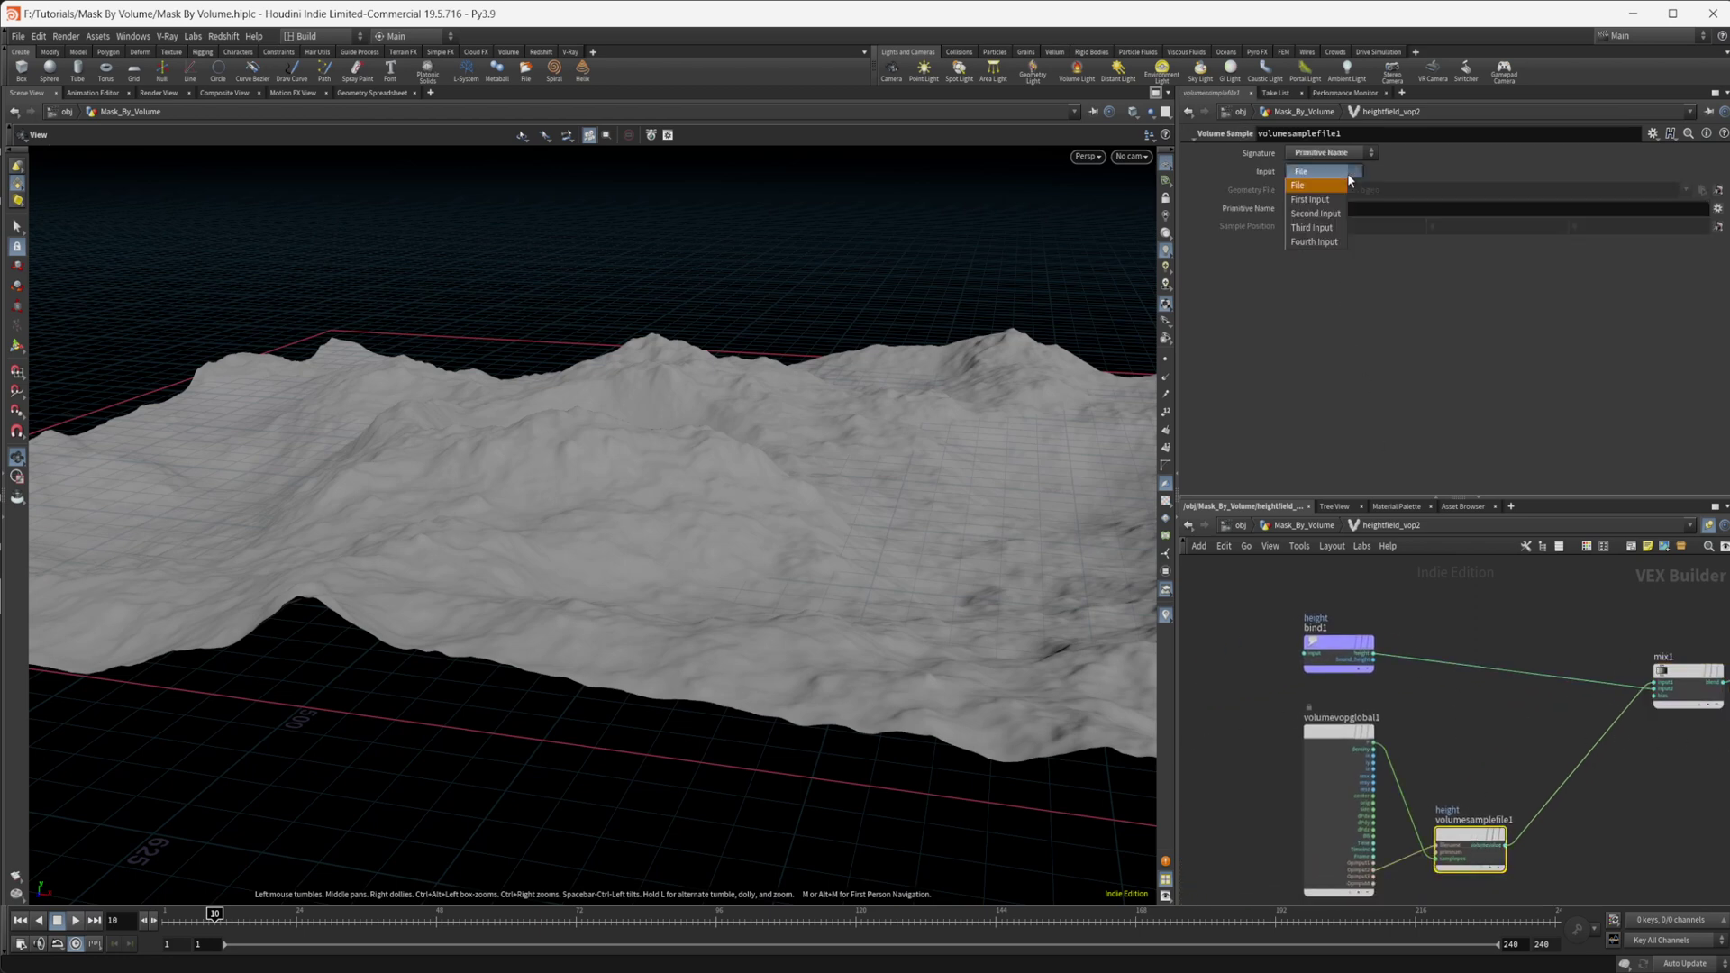
click(1417, 171)
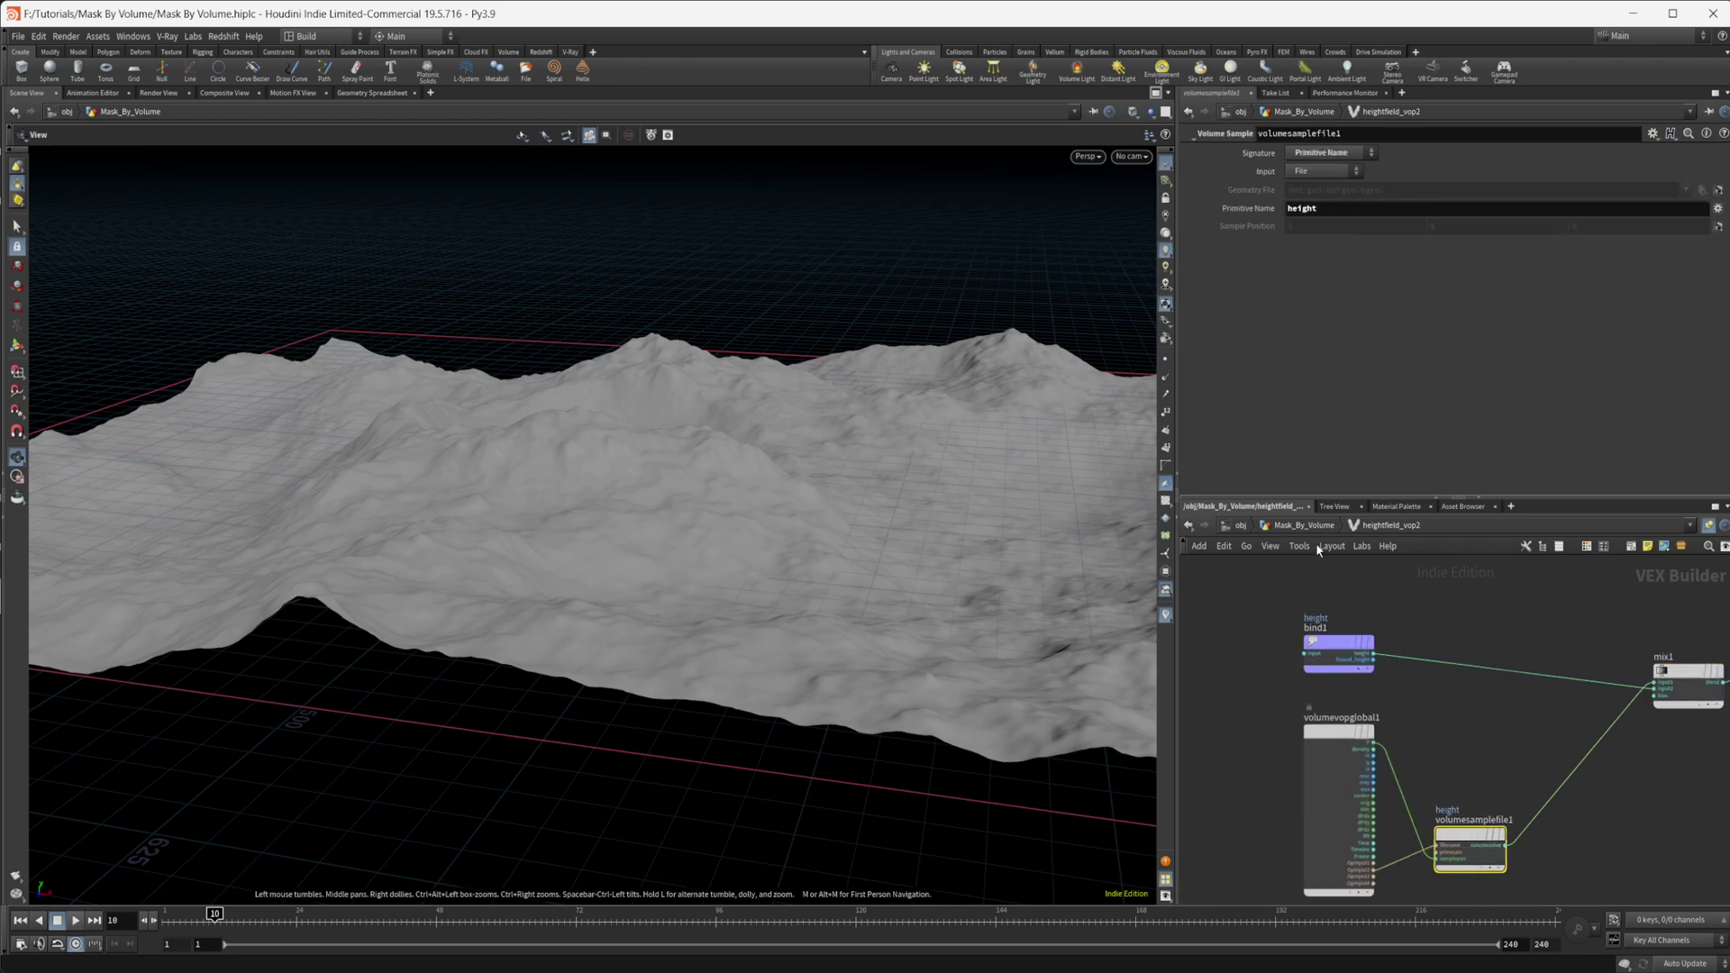
key(u)
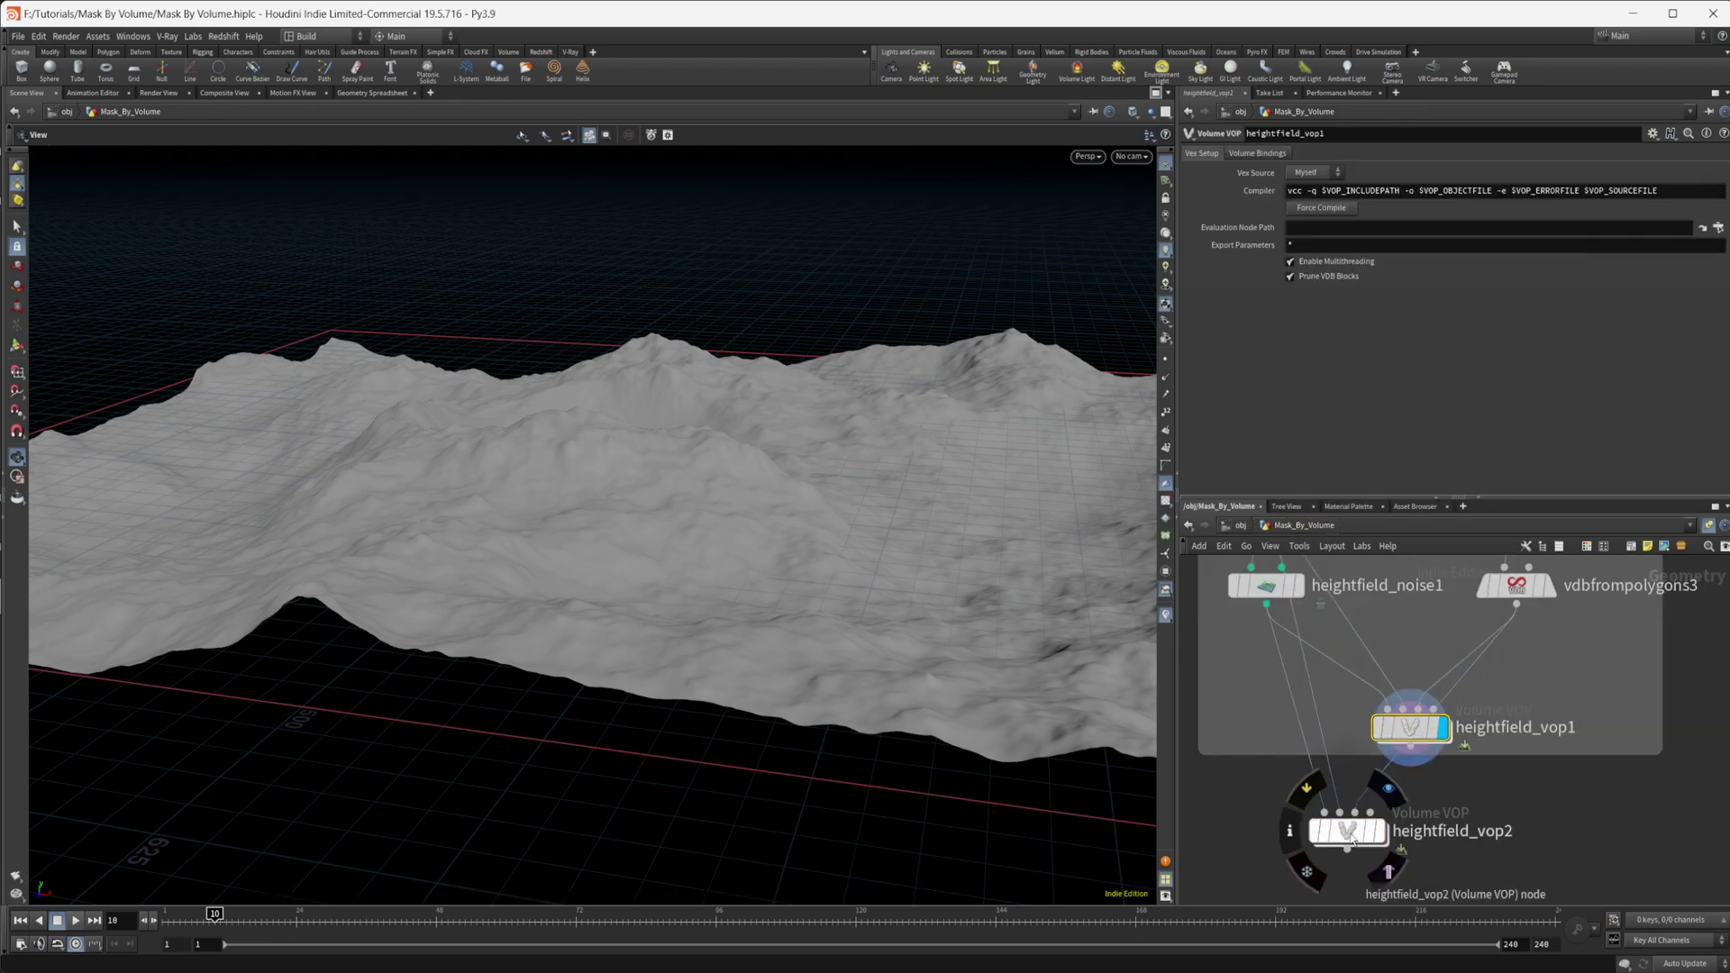
double_click(1349, 834)
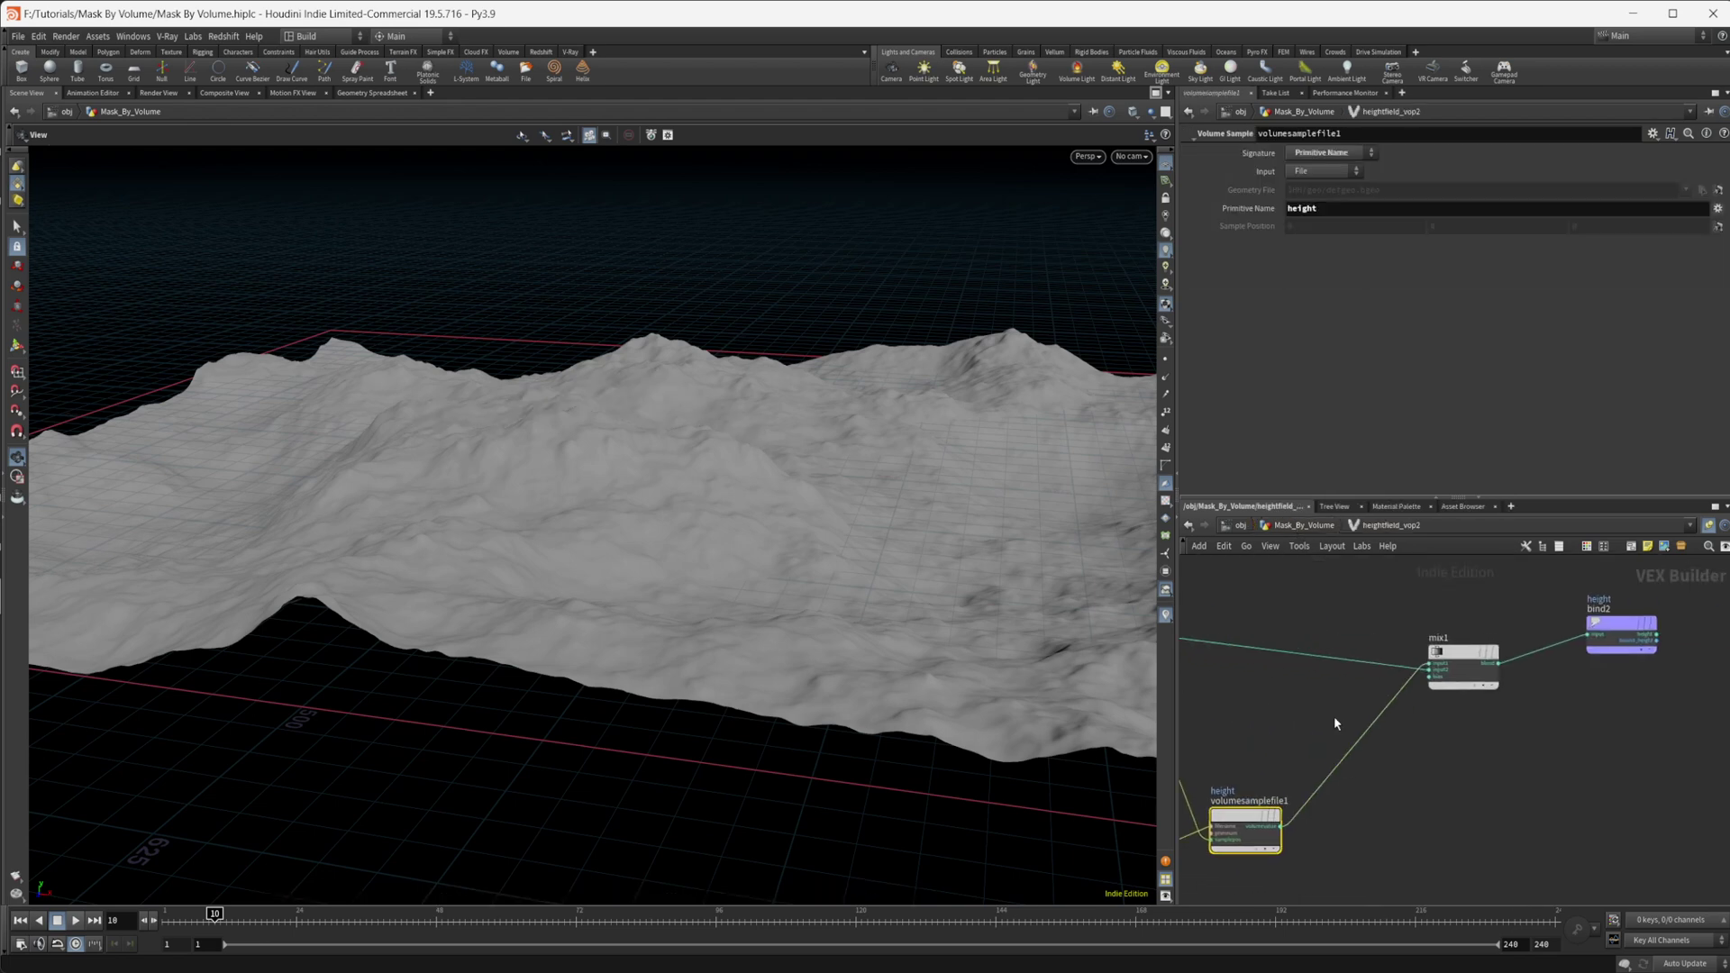
- Lower mix1's Bias to 0.771 to soften the terrain
scroll(1370, 694, up, 2)
click(1469, 662)
drag(1506, 174, 1622, 214)
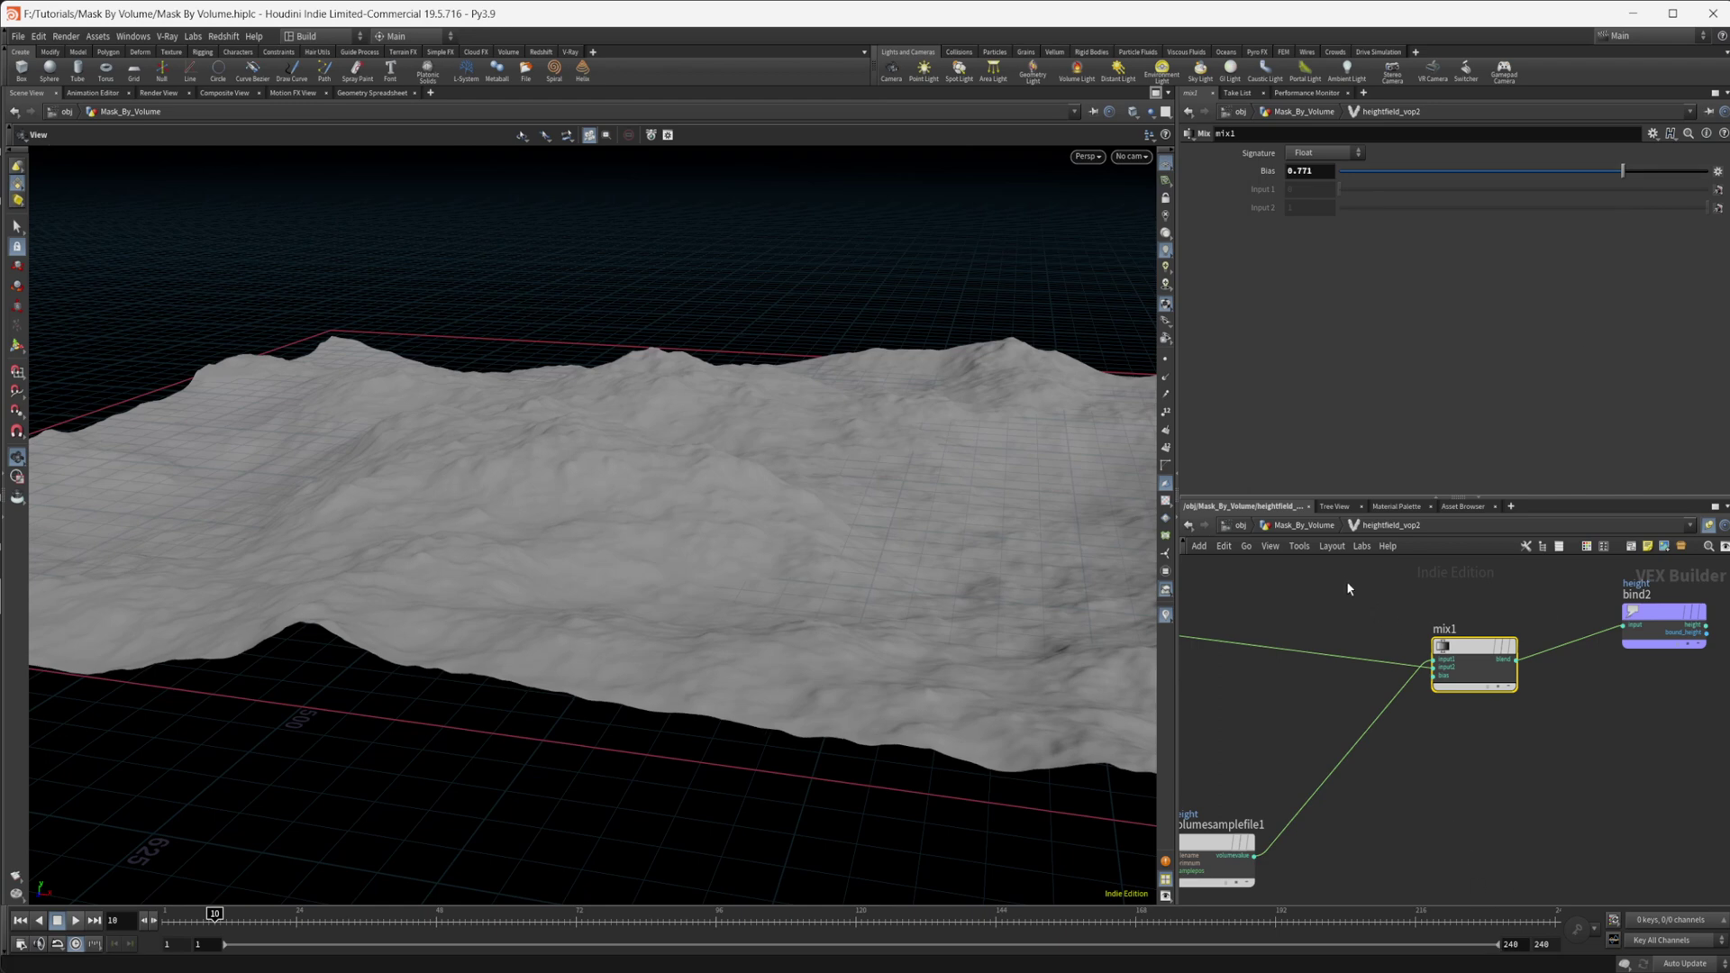
- Reposition volumesamplefile1 up and right, then Alt-drag a copy of it below
middle_drag(1459, 795, 1620, 688)
drag(1375, 734, 1393, 619)
mouse_move(1429, 790)
middle_down()
mouse_move(1355, 813)
mouse_move(1413, 809)
middle_up()
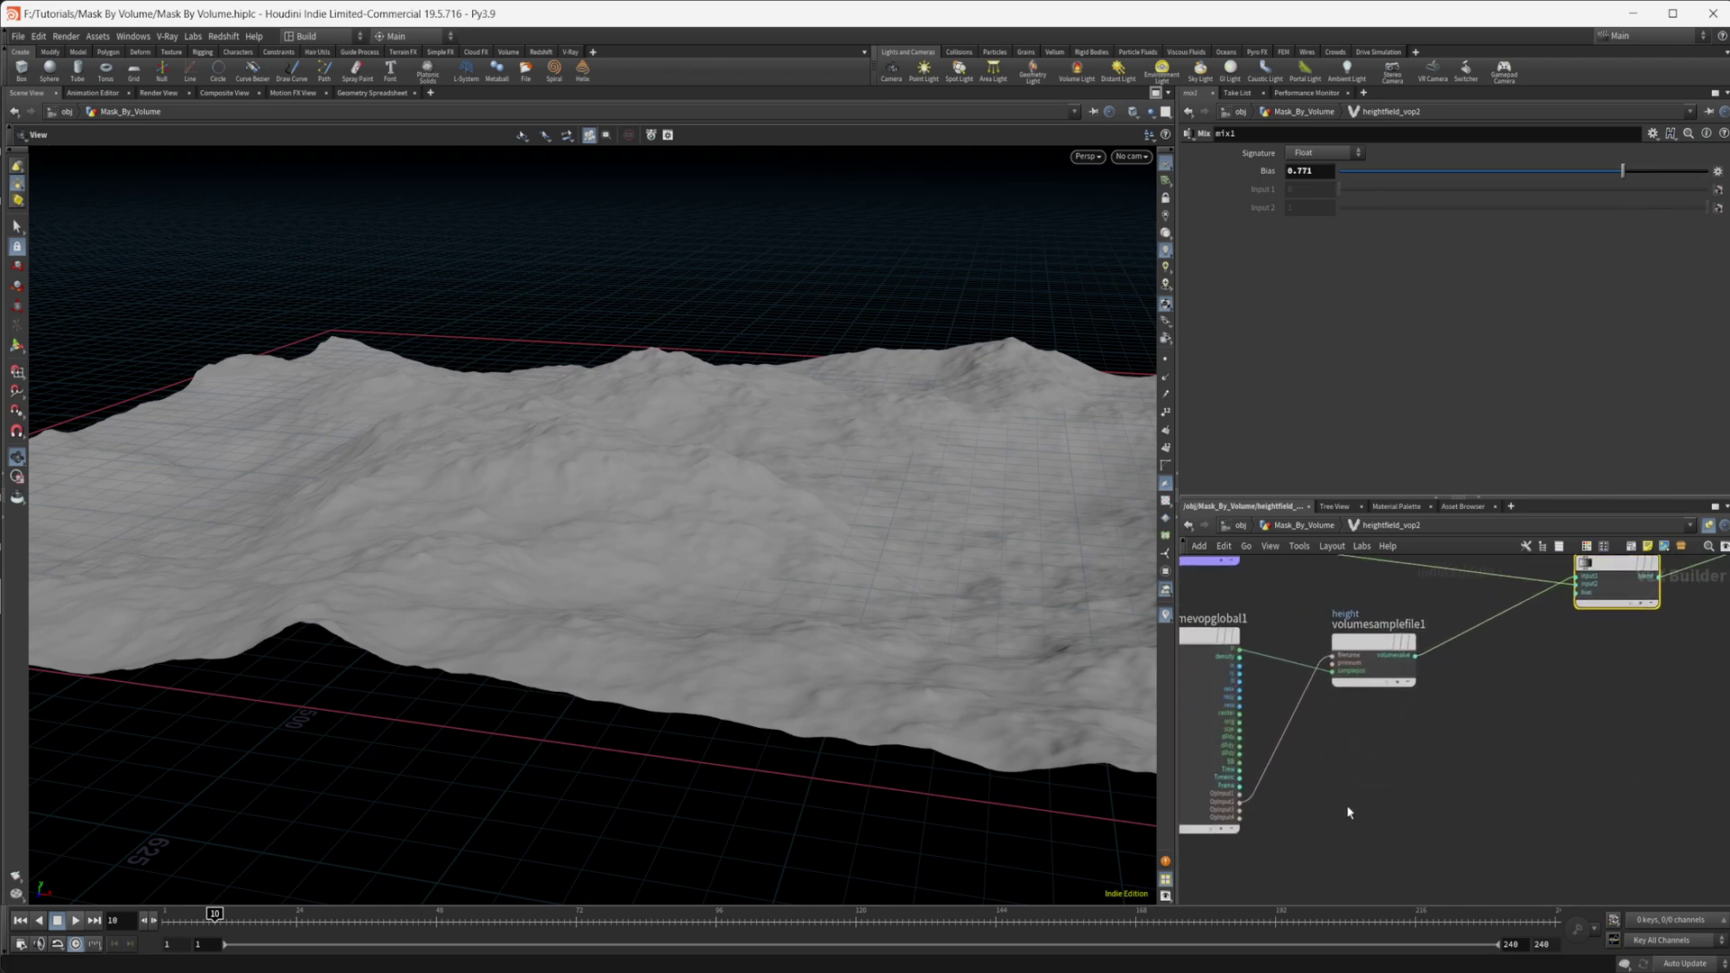
alt+drag(1343, 681, 1354, 833)
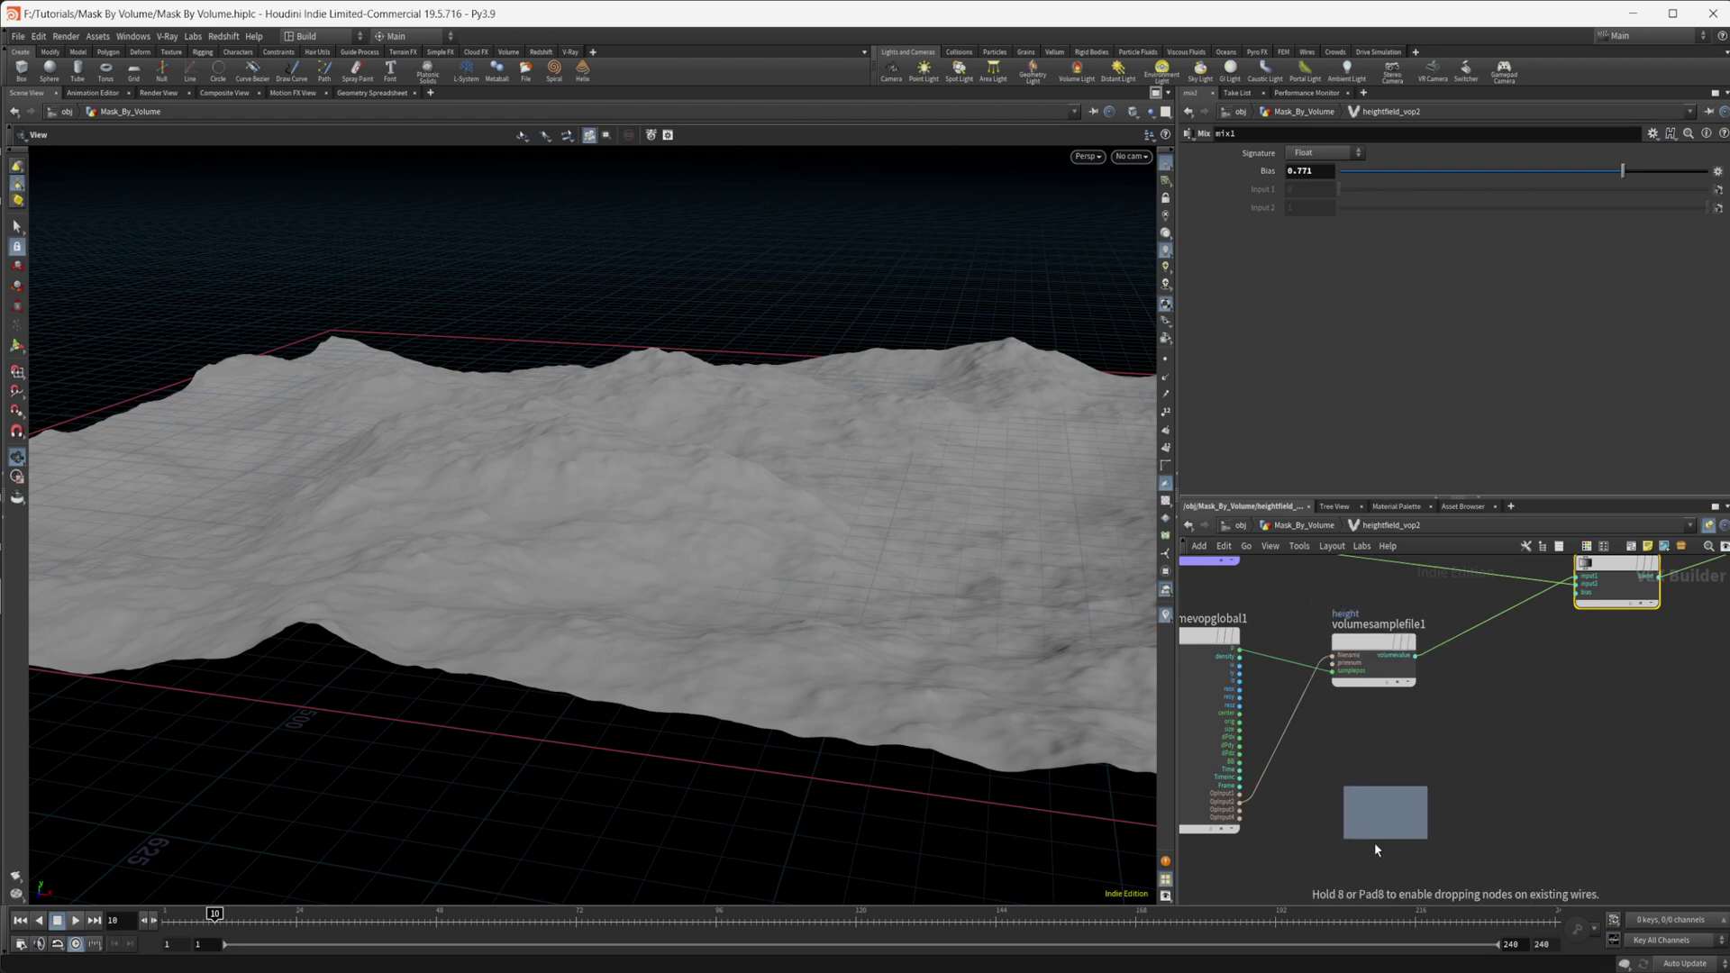
- Place the copy as volumesamplefile2 and wire OpInput3 into its filename, keeping source File
click(1415, 826)
scroll(1294, 833, up, 3)
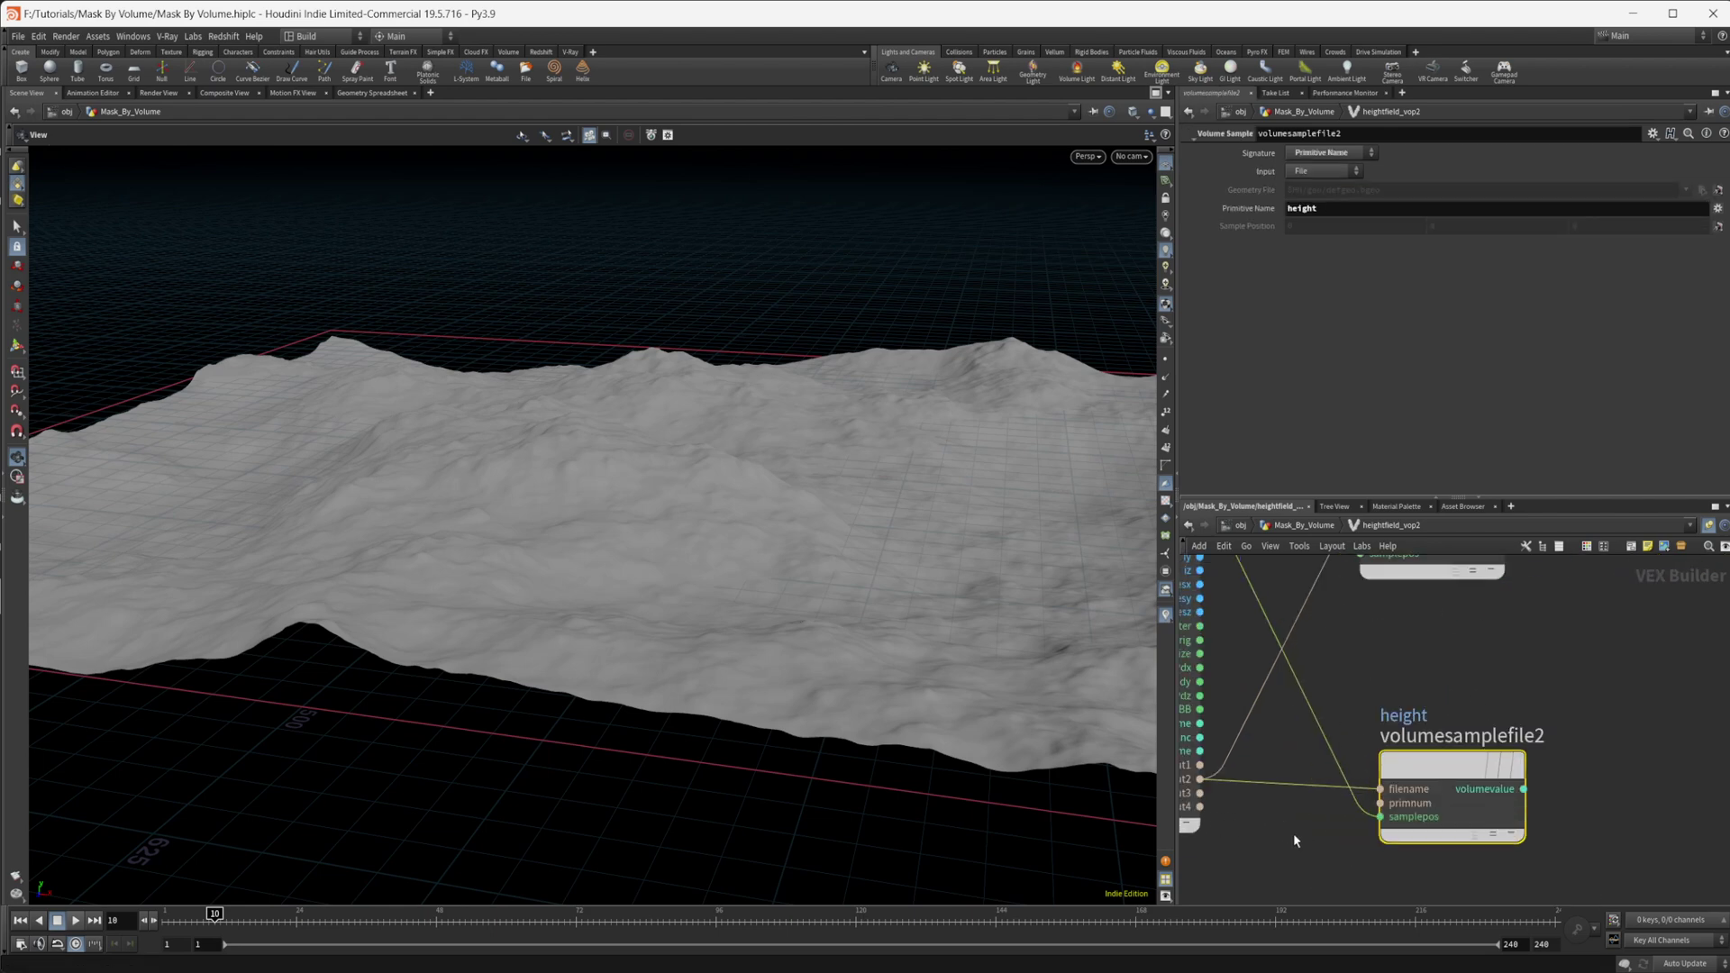
middle_drag(1220, 802, 1306, 804)
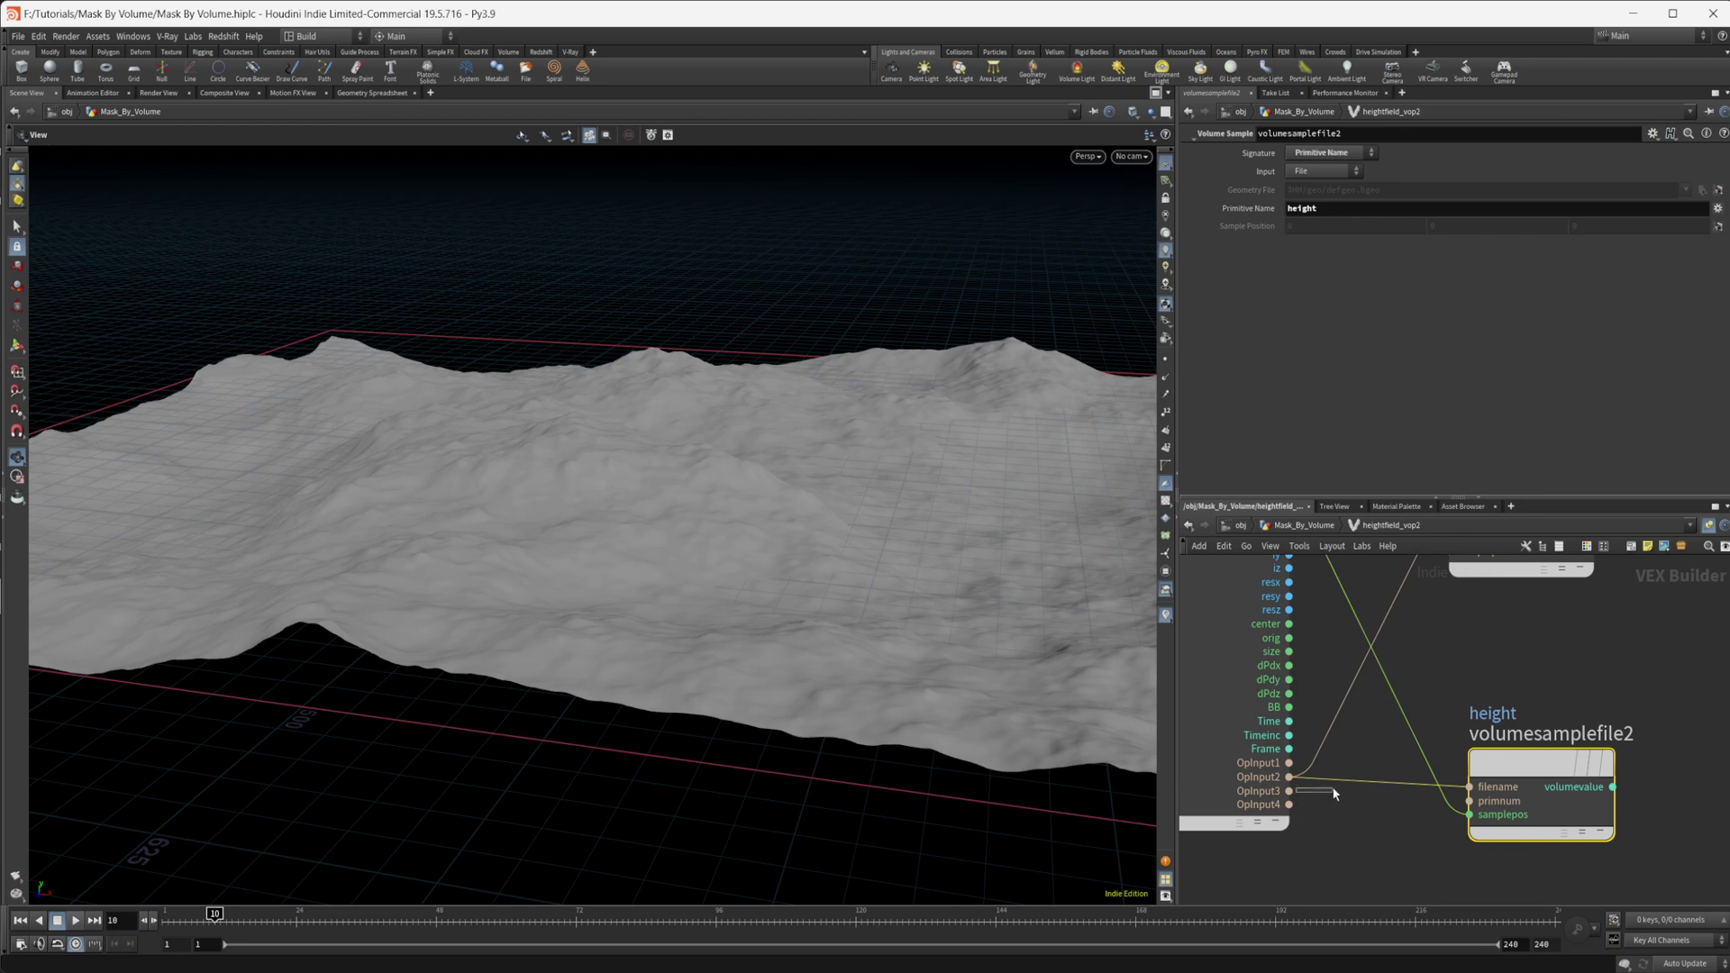
drag(1293, 795, 1470, 787)
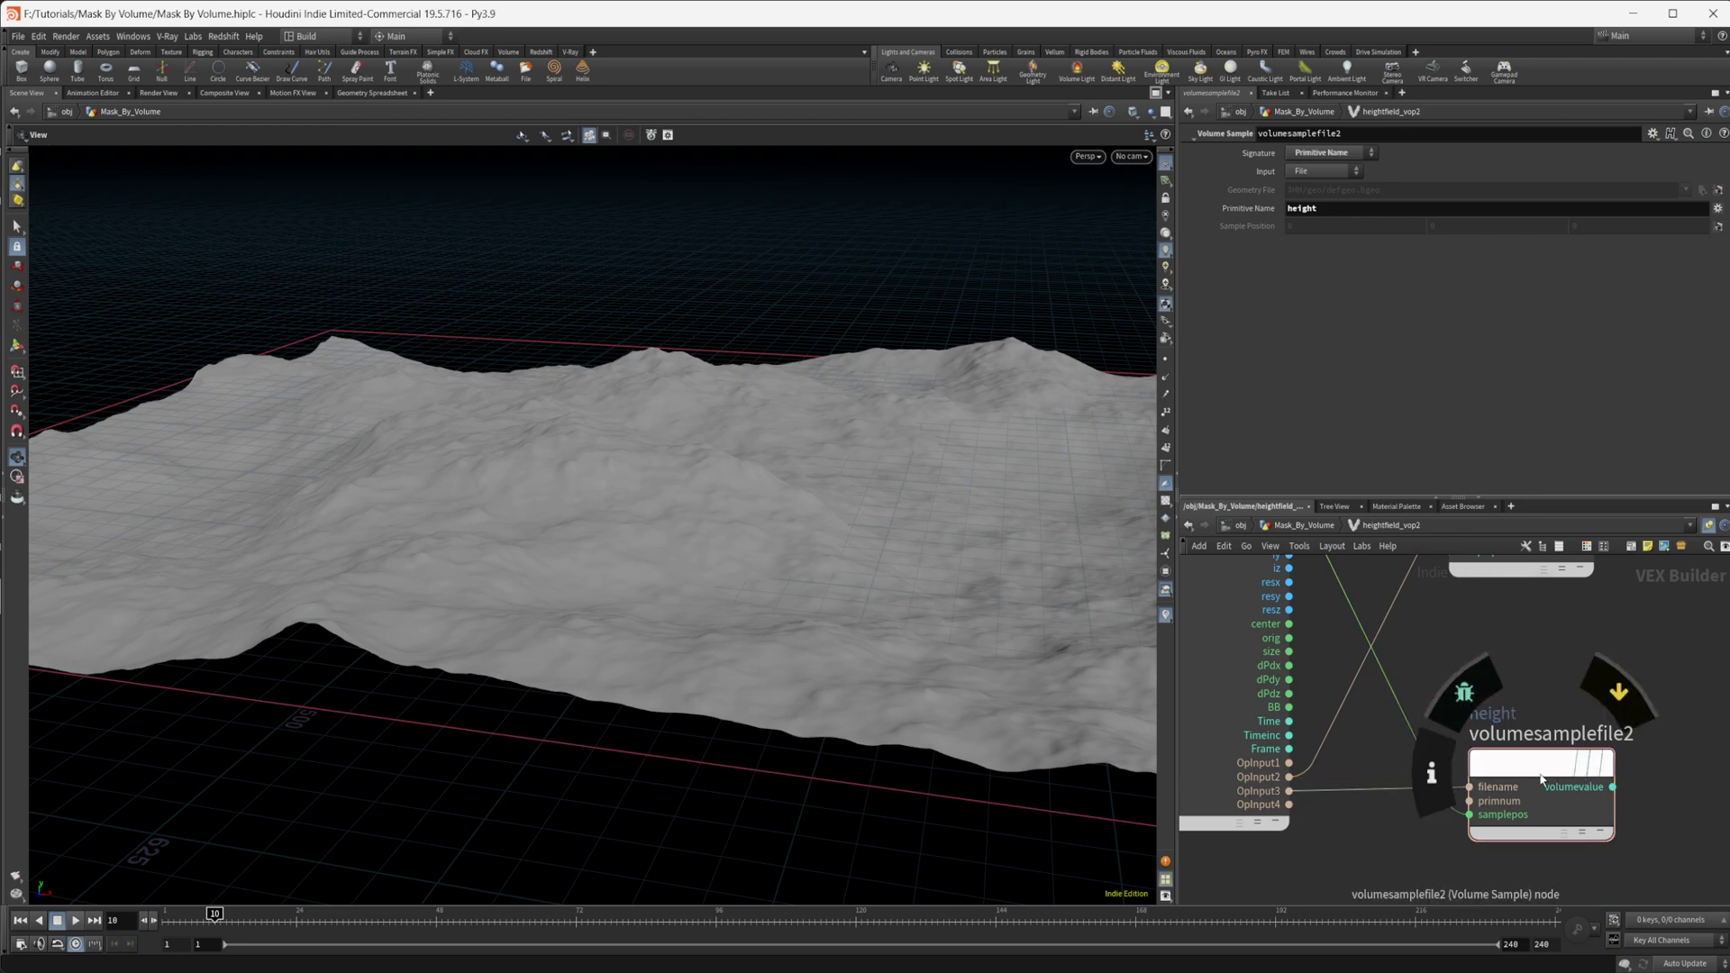
click(1314, 174)
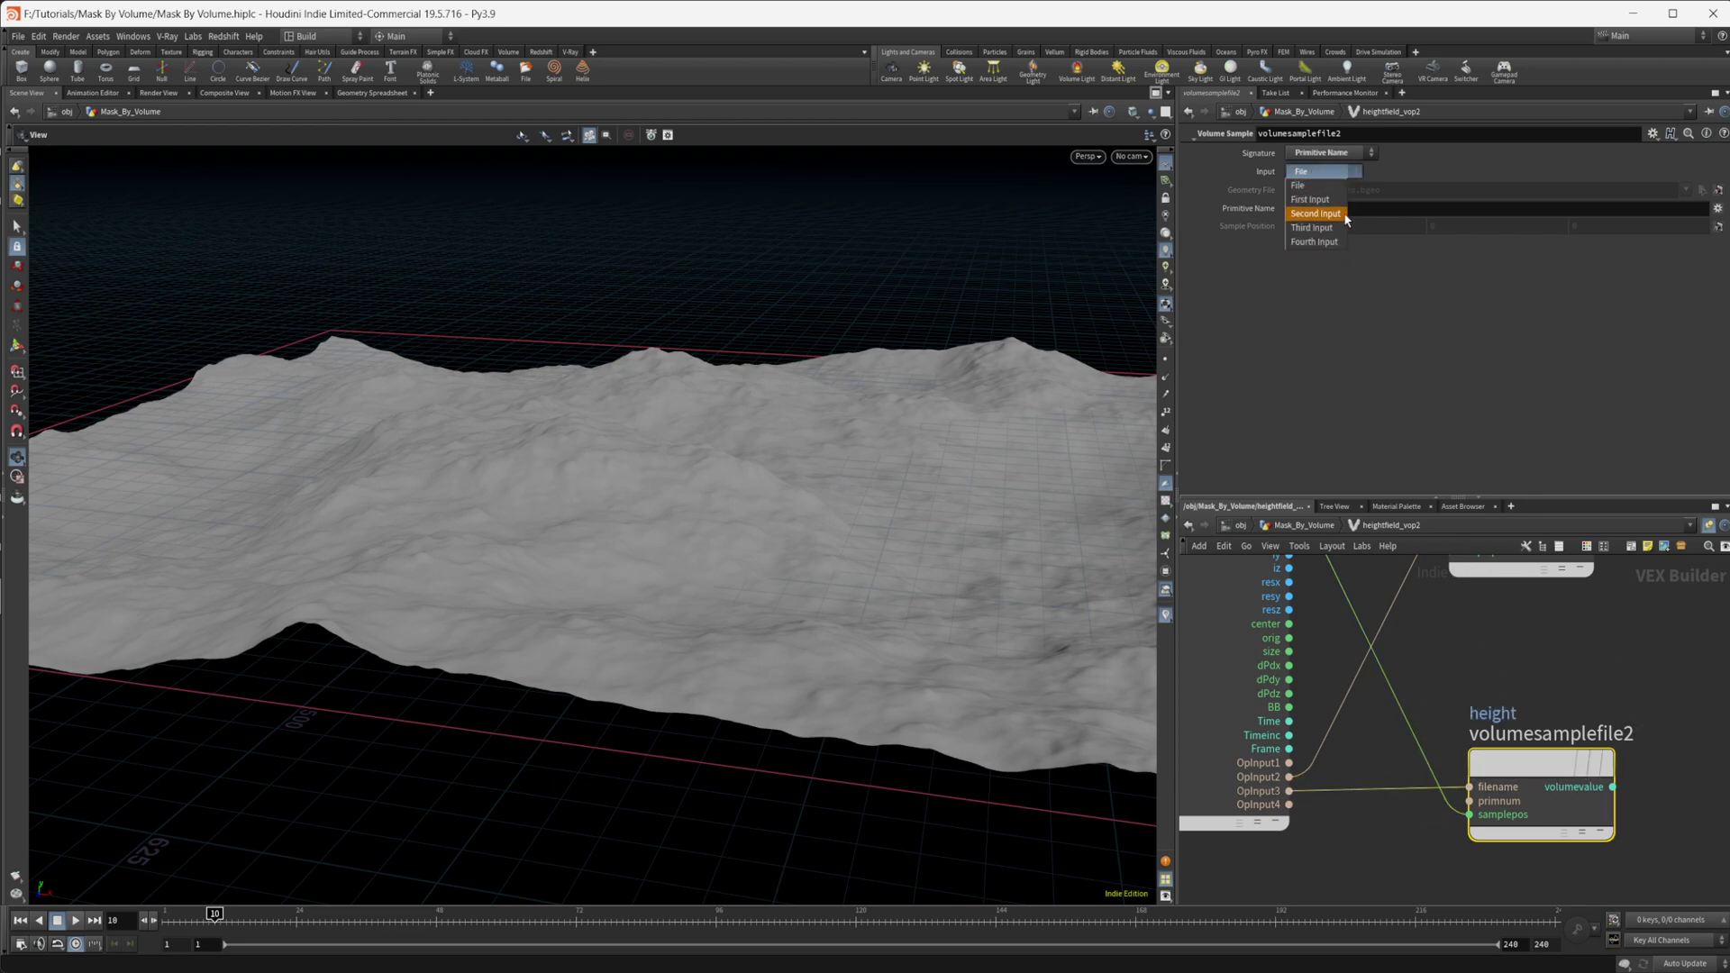
click(1511, 684)
middle_drag(1510, 684, 1378, 718)
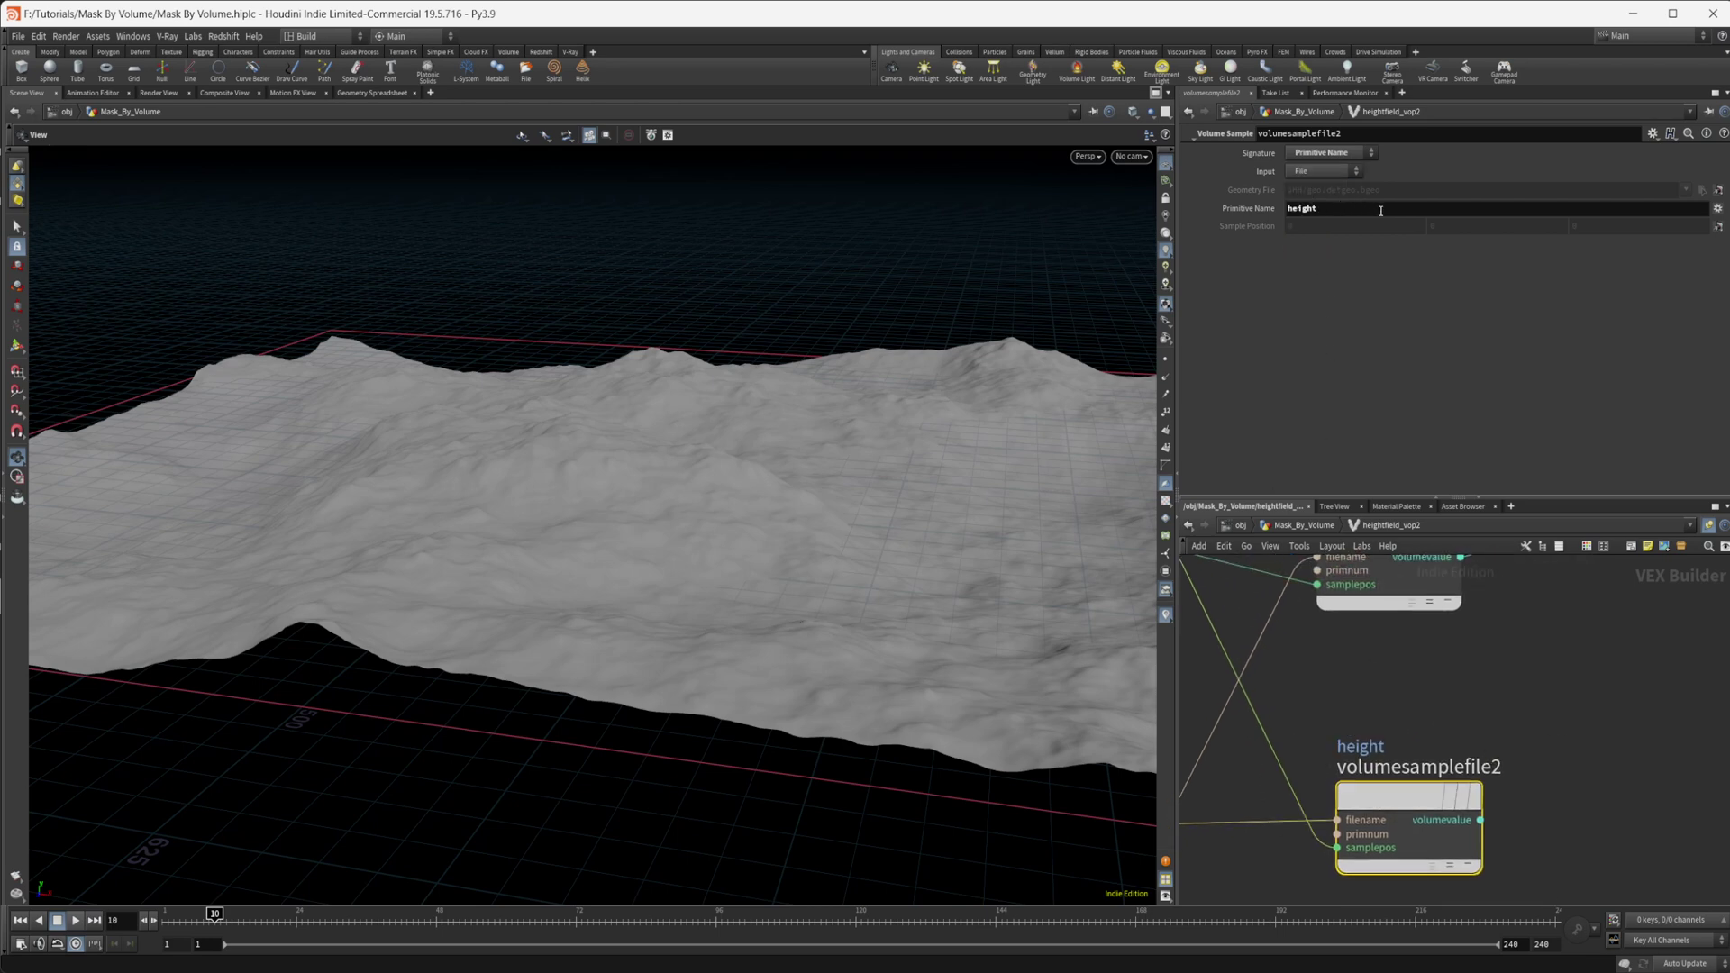
- Set volumesamplefile2's Primitive Name to 'mask' and wire its value into mix1's bias
double_click(1315, 218)
text(mas)
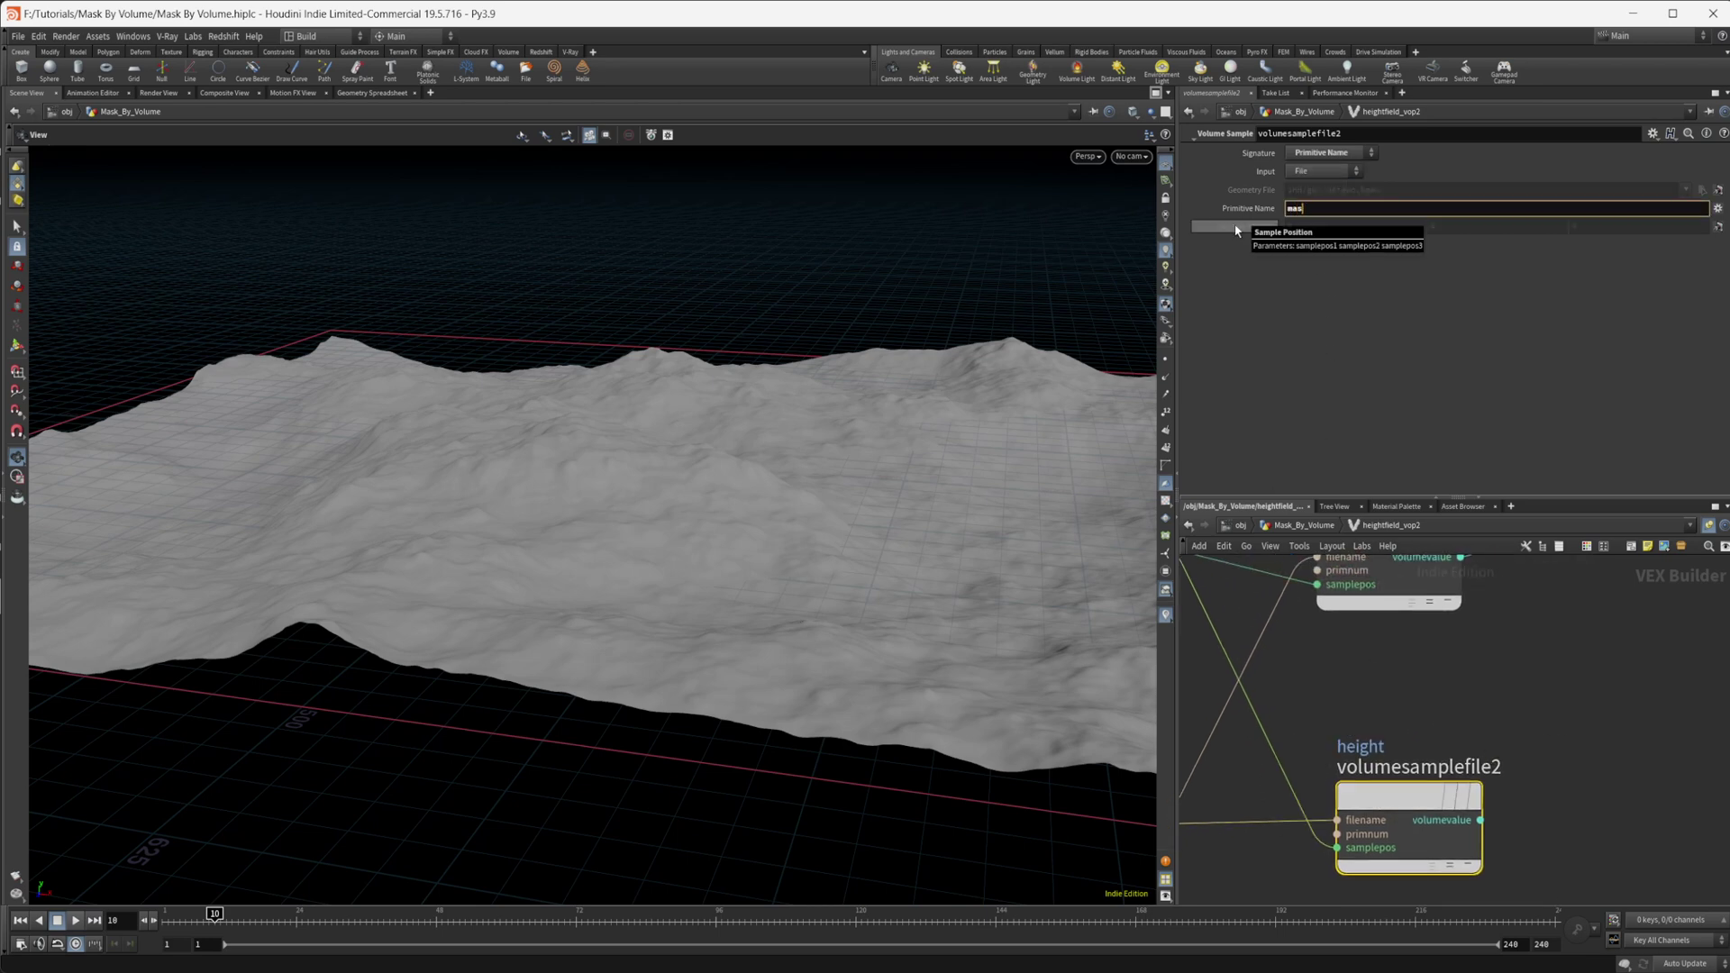
text(k)
key(Return)
scroll(1389, 770, down, 3)
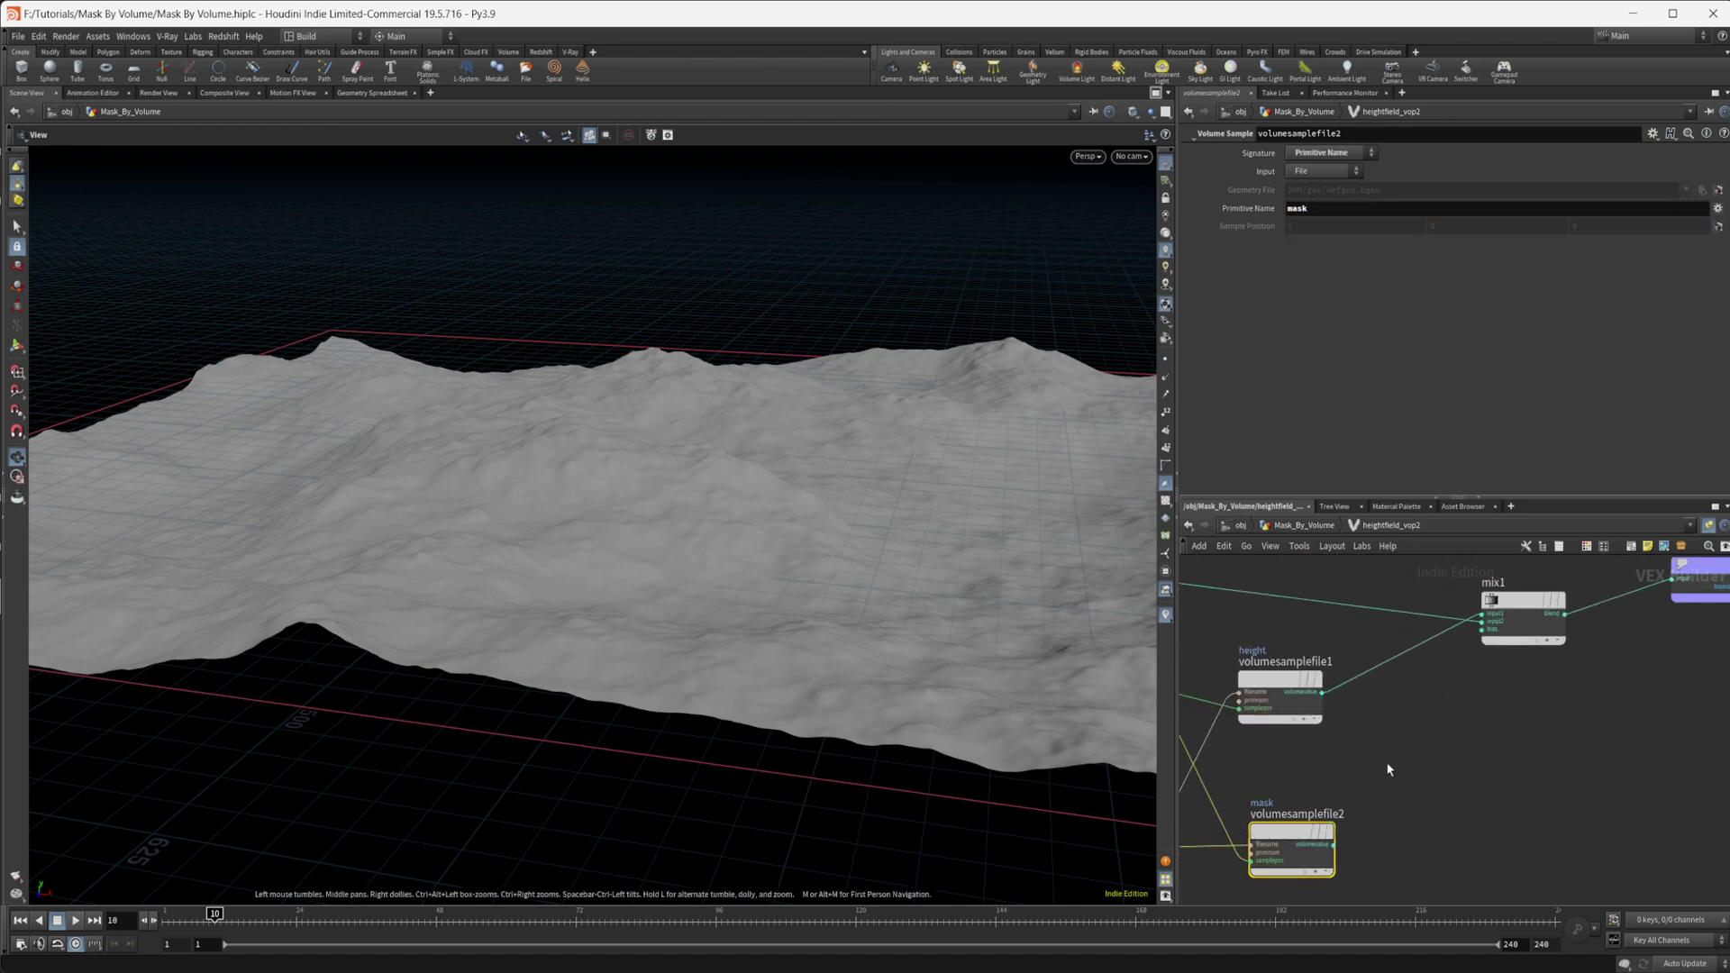
drag(1333, 845, 1483, 630)
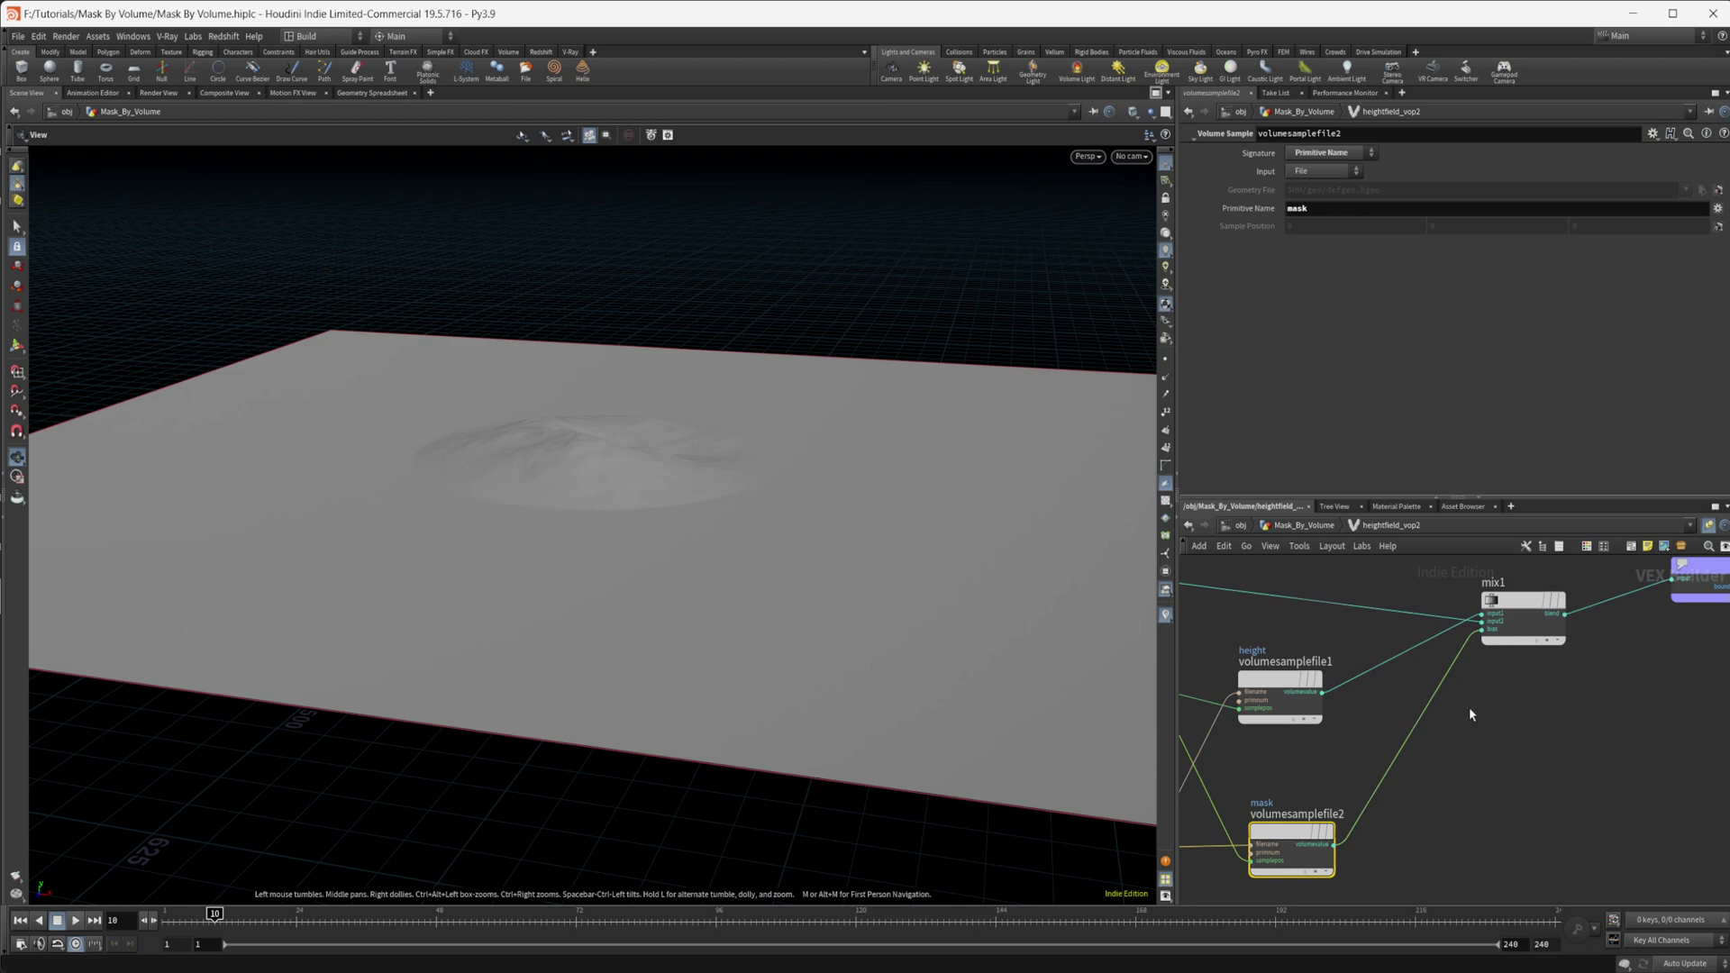
- Rewire mix1: incoming height into input1, volumesamplefile1's value into input2
middle_drag(1350, 711, 1435, 796)
drag(1407, 778, 1567, 707)
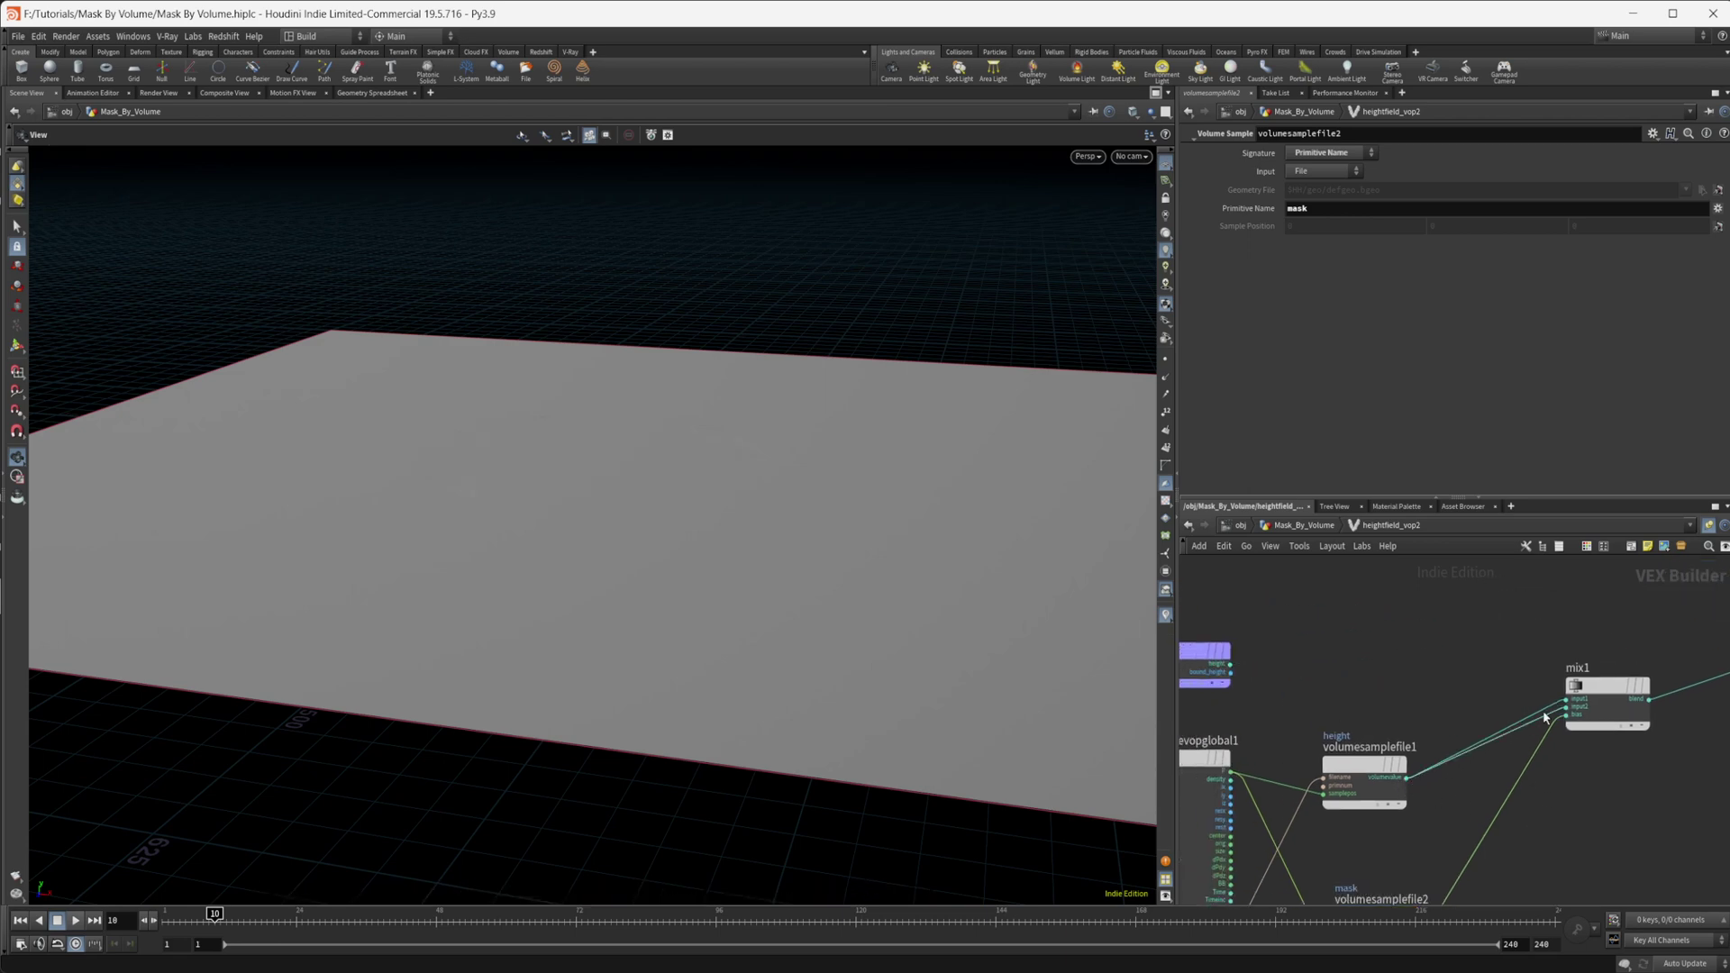
drag(1231, 665, 1566, 707)
click(1566, 707)
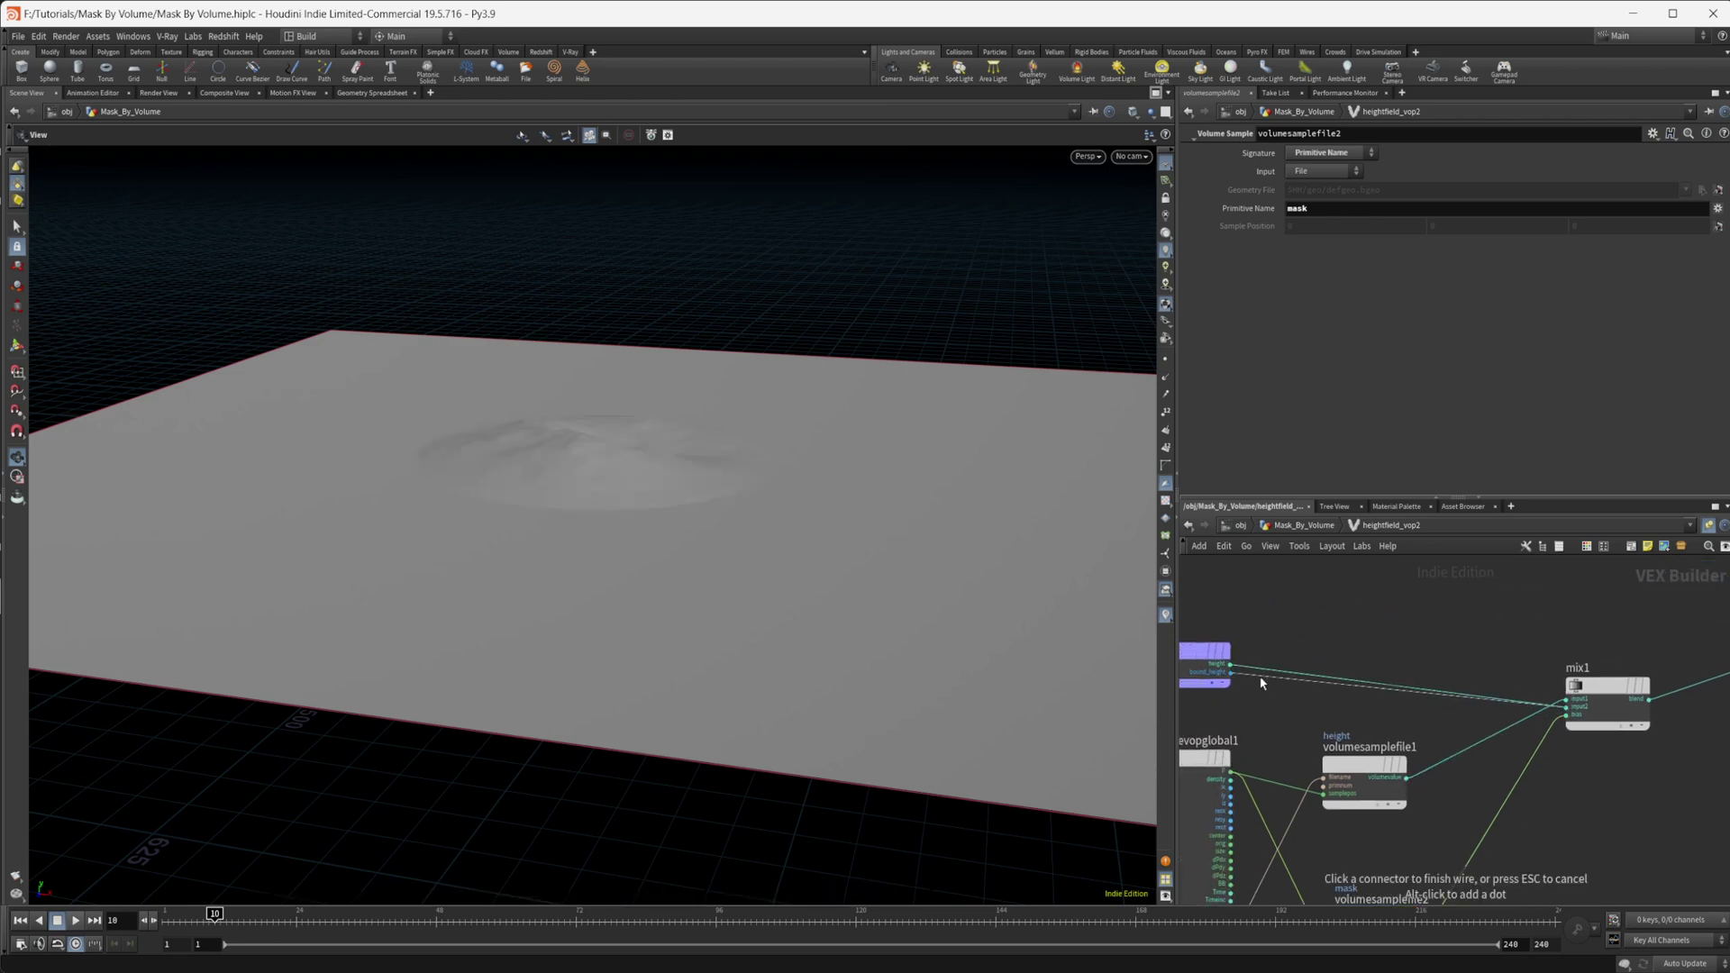
click(1316, 709)
click(1231, 664)
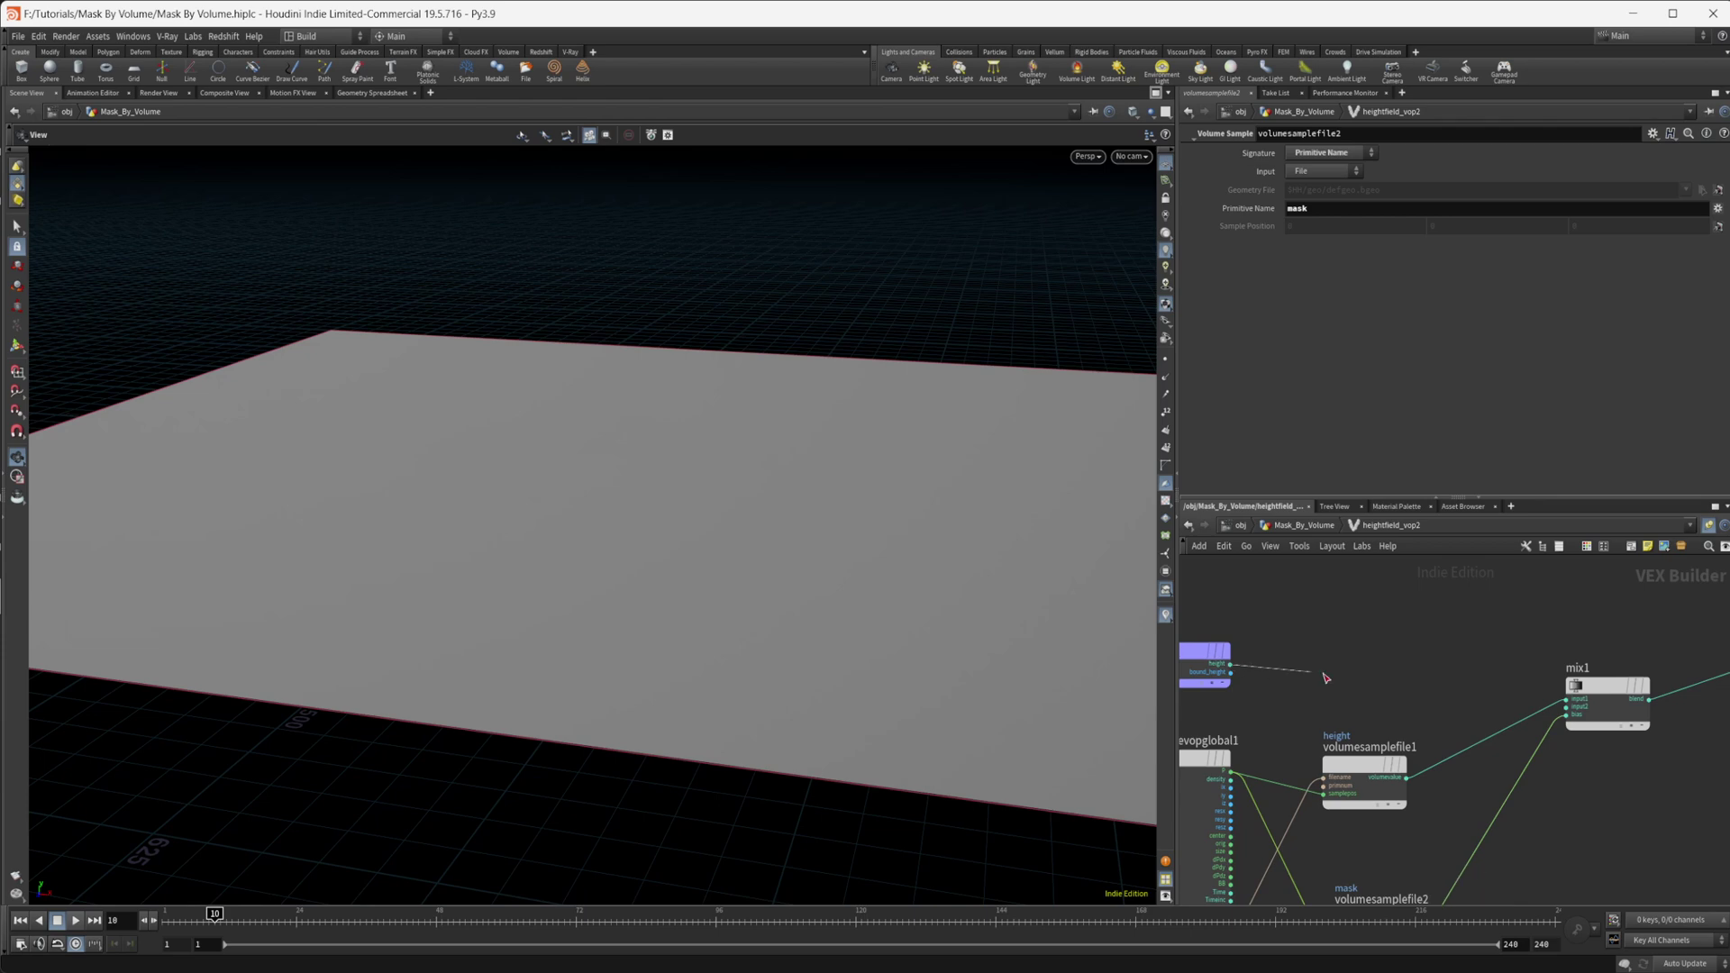
click(1567, 700)
click(1407, 777)
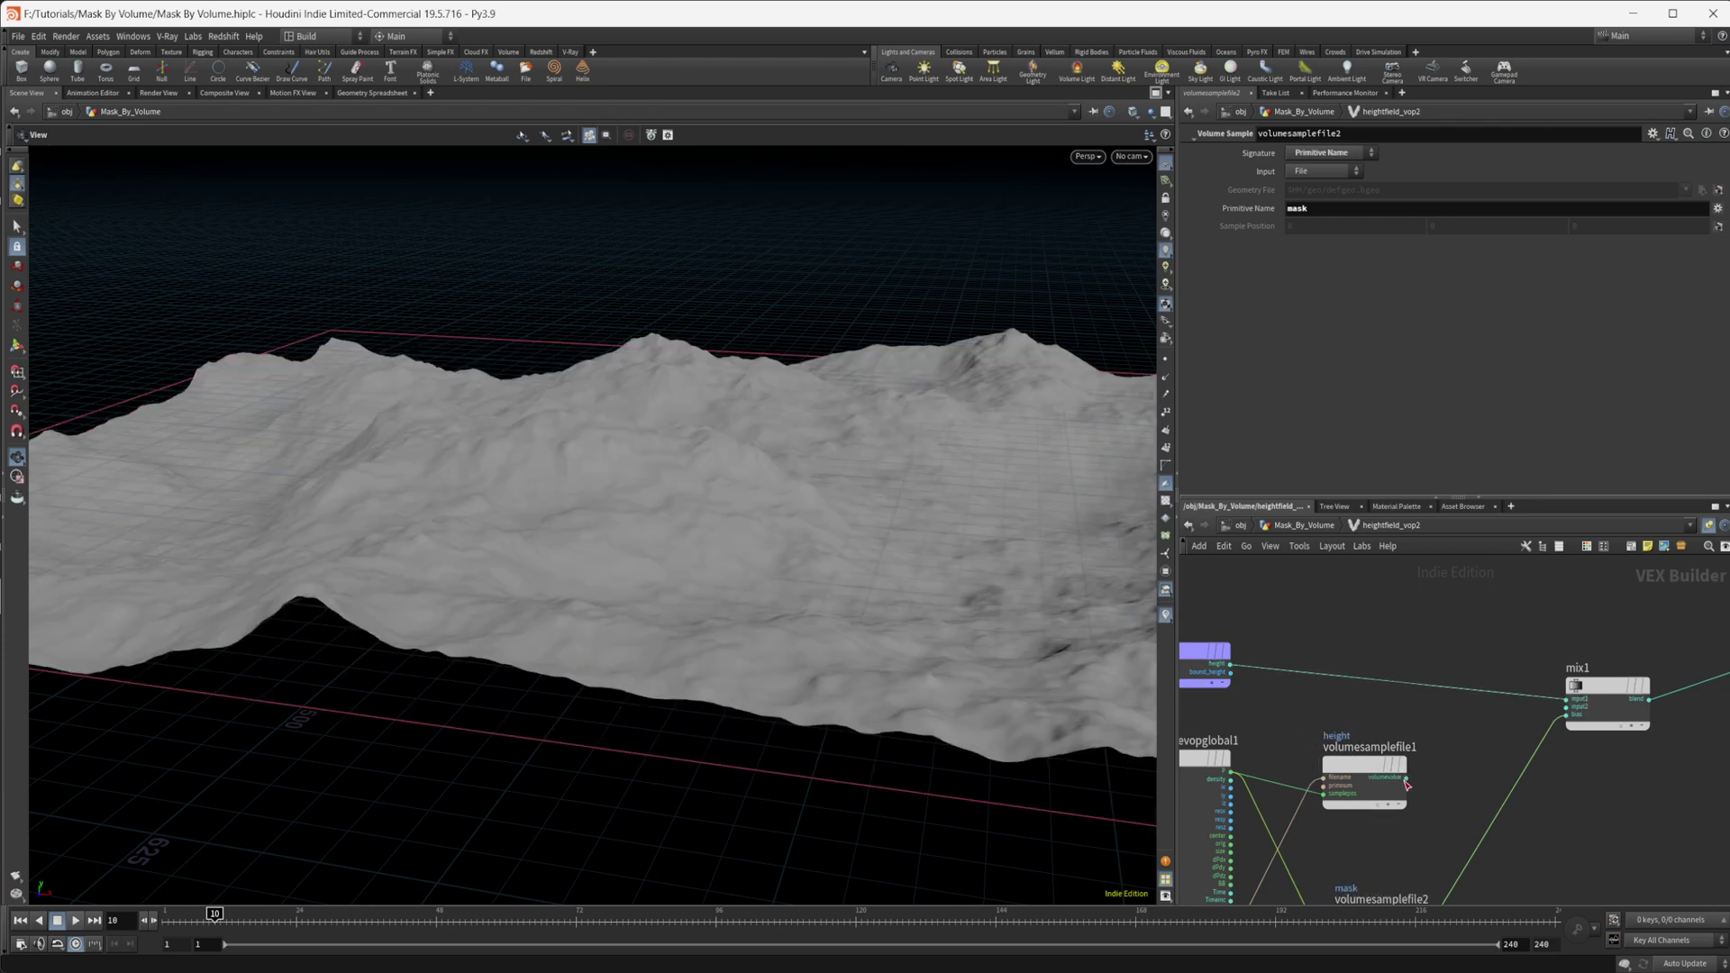
click(1568, 707)
- Orbit the terrain to a higher angle to inspect the mask-driven ridge
middle_drag(1645, 819, 1536, 714)
drag(766, 526, 757, 680)
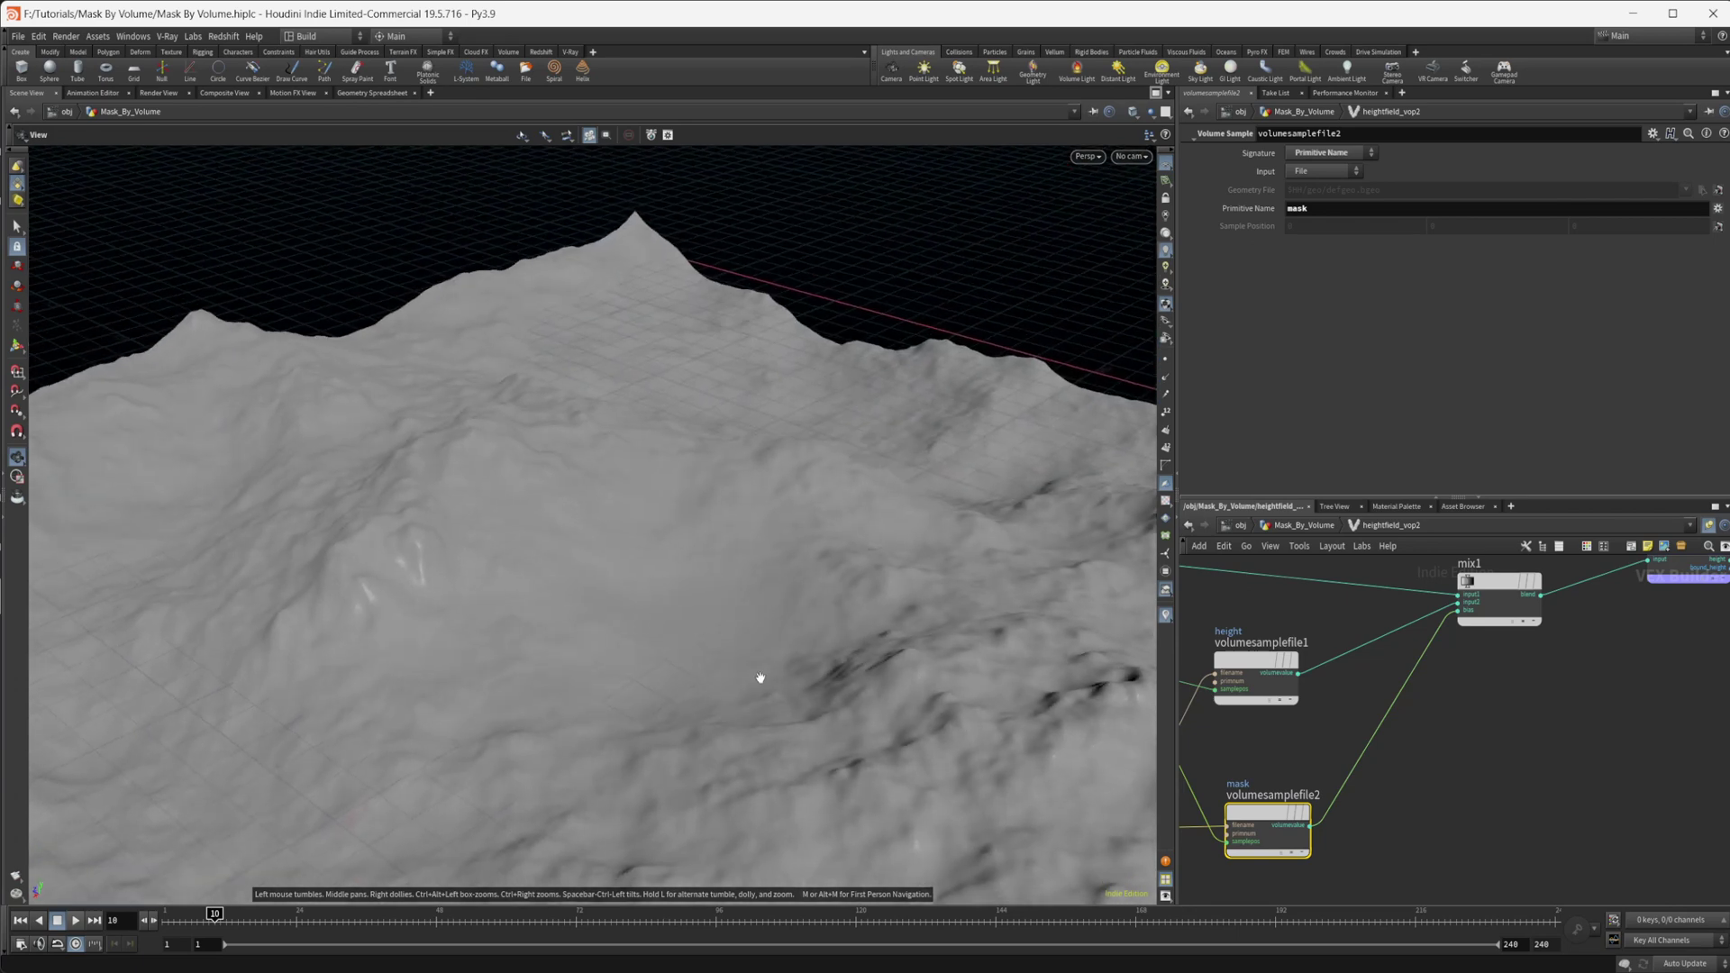
middle_drag(1424, 784, 1394, 749)
key(Tab)
- Splice a Multiply Constant node into the mask wire and shift mix1 and bind2 right
text(mult)
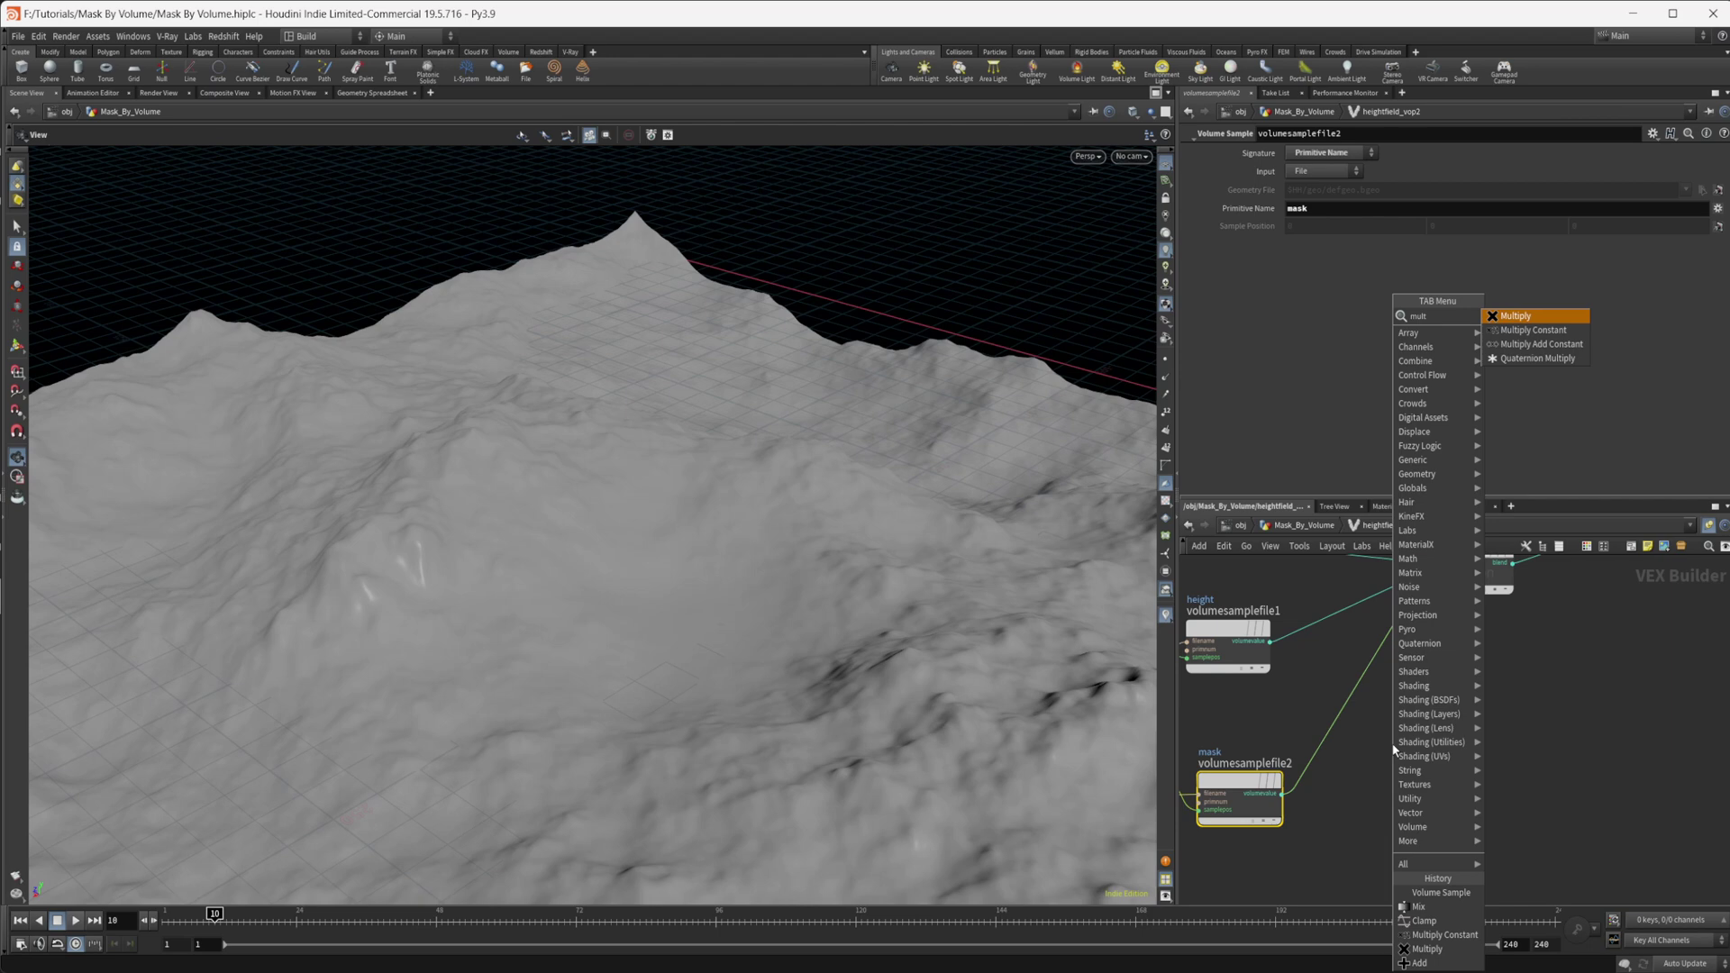
key(Down)
key(Return)
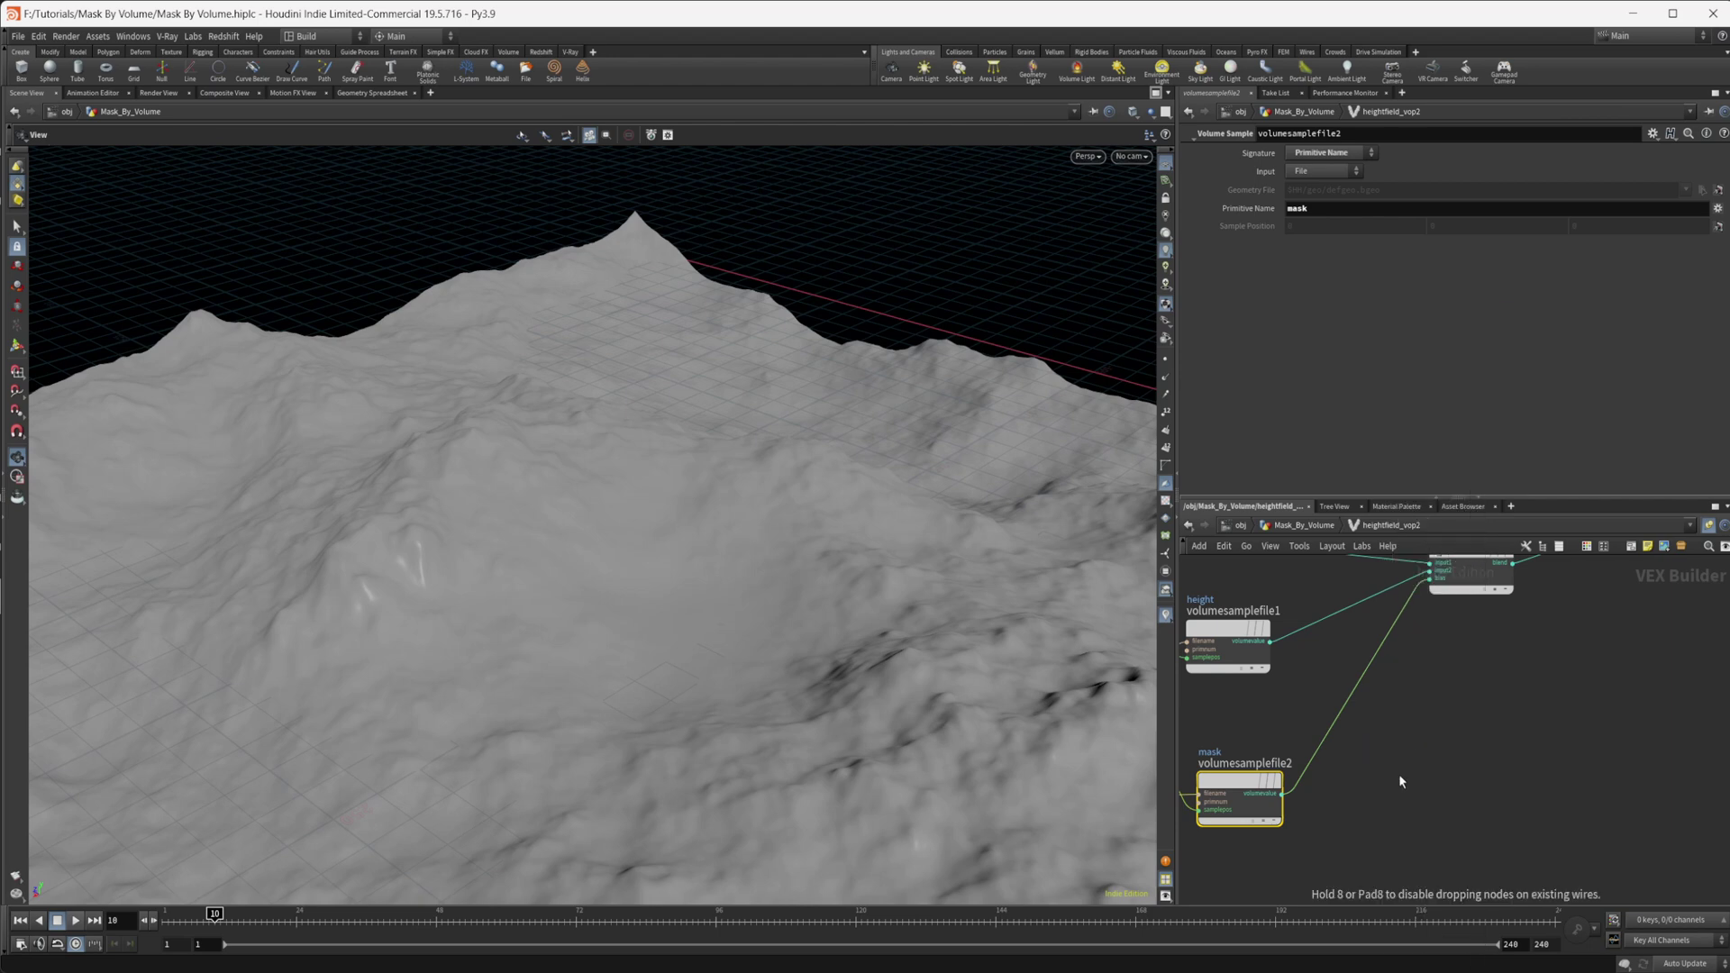
click(1349, 739)
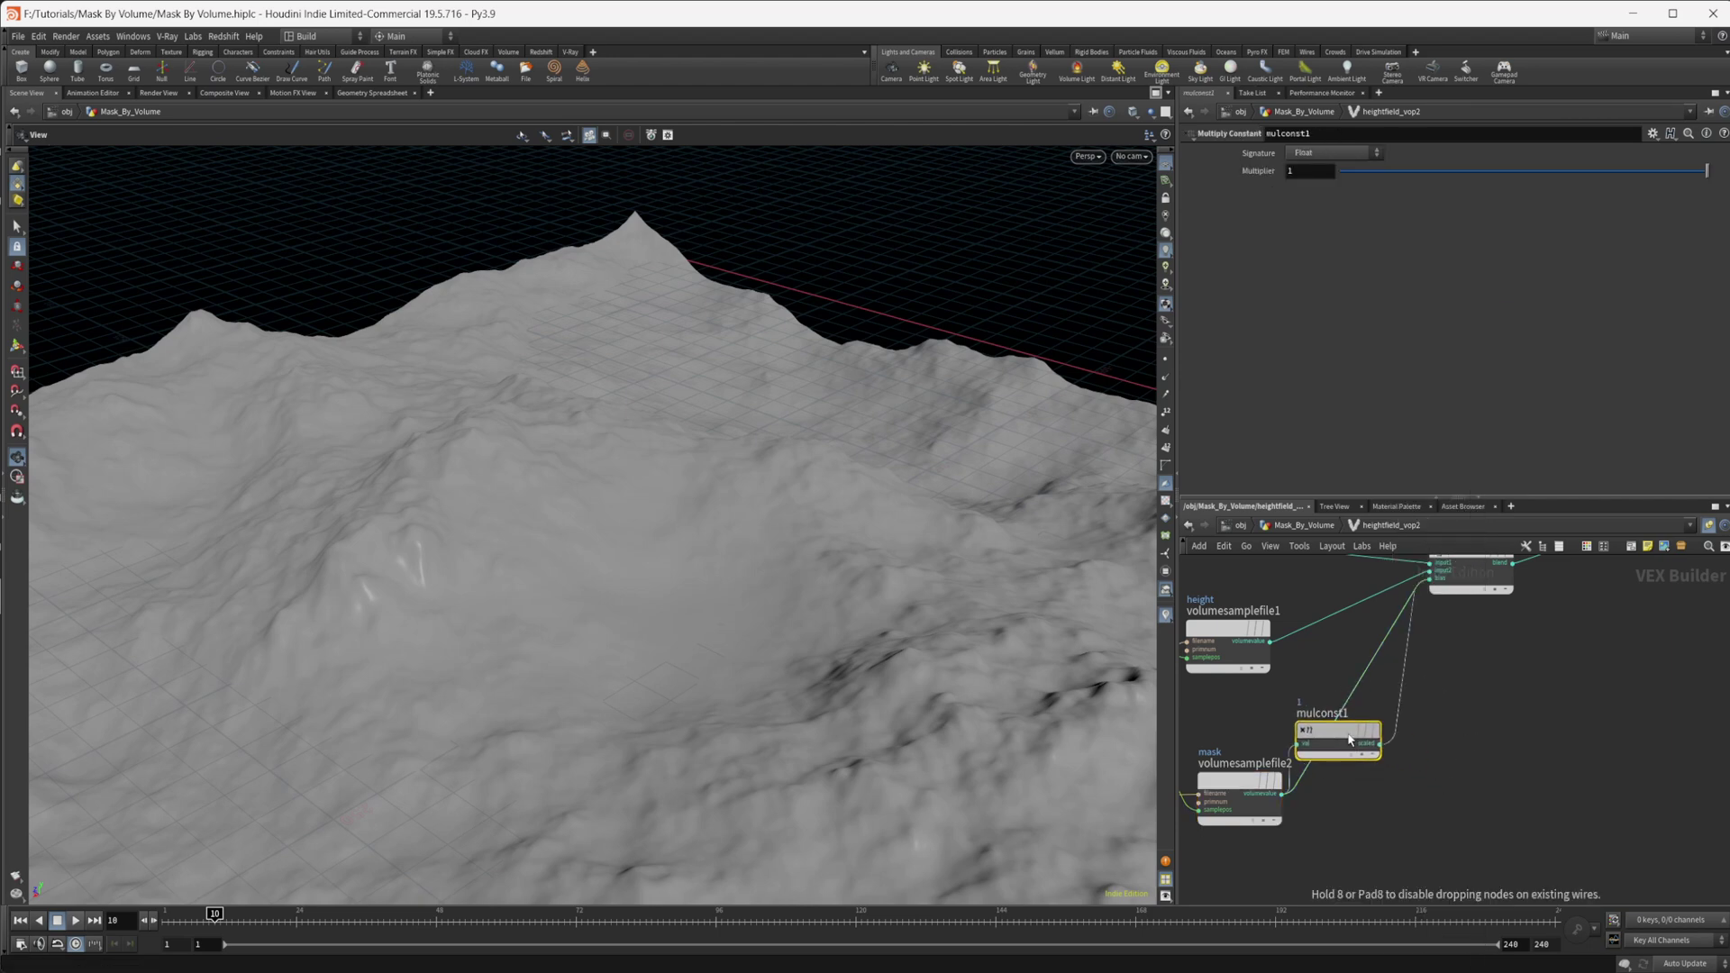
scroll(1584, 742, down, 5)
drag(1369, 649, 1581, 762)
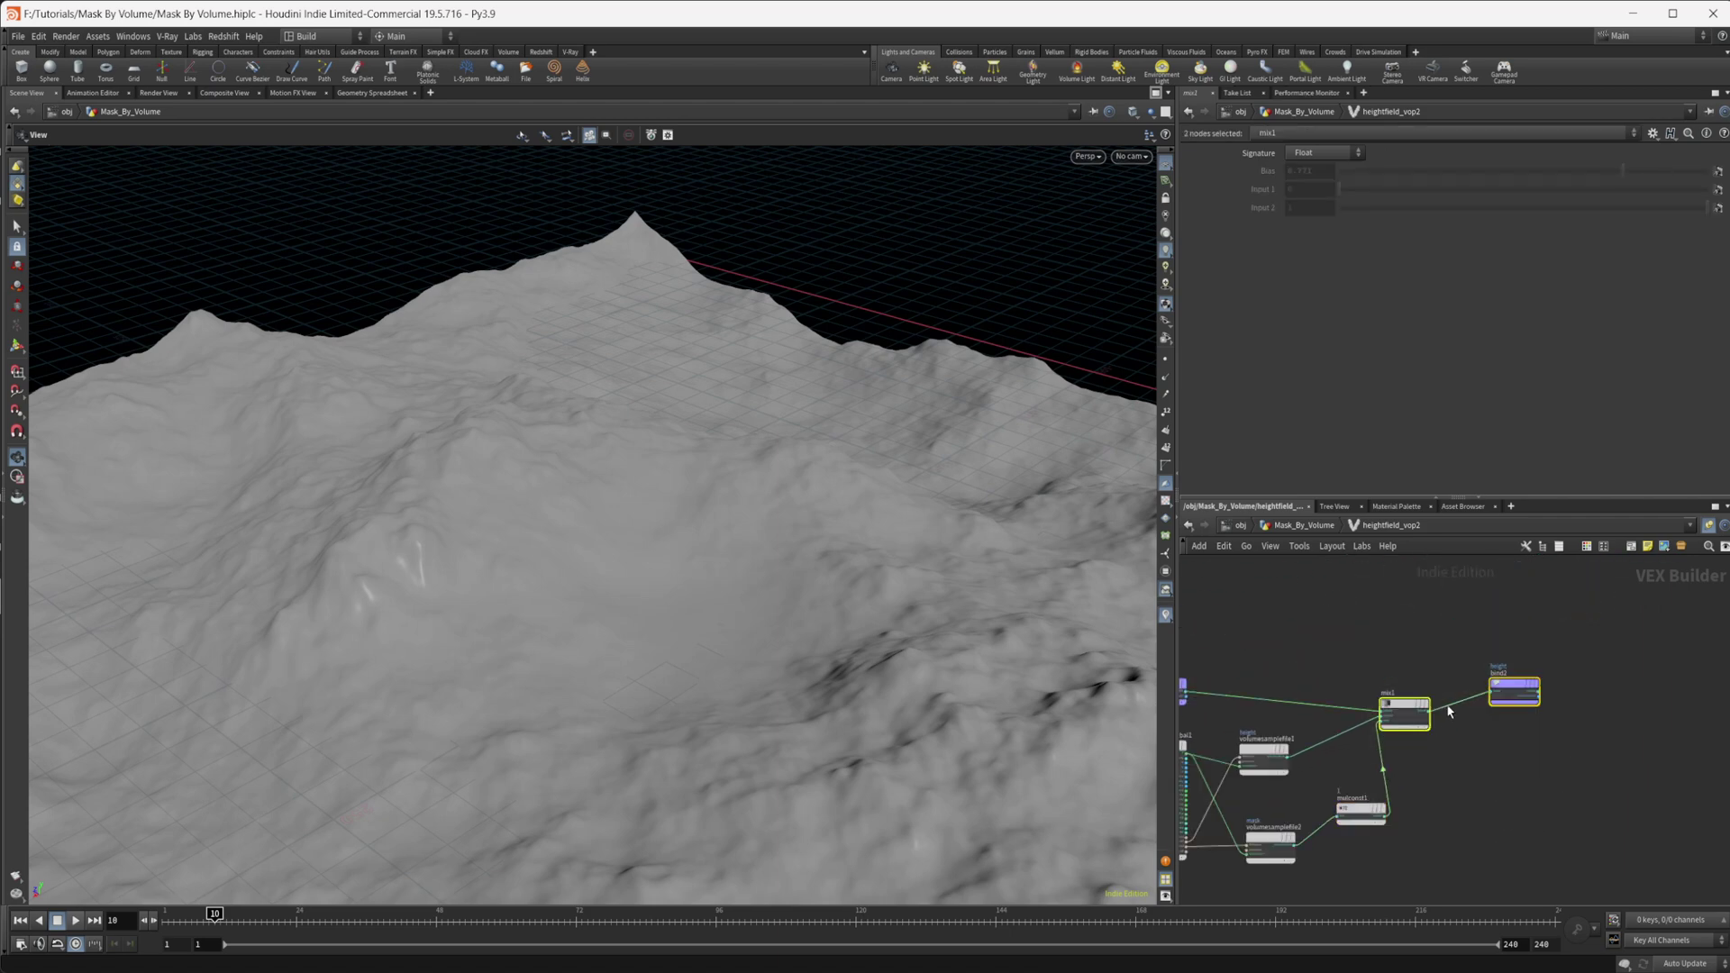
drag(1404, 706, 1549, 706)
scroll(1415, 813, up, 3)
- Insert a Clamp node between mulconst1 and mix1, with mulconst1's Multiplier at 8
key(Tab)
mouse_move(1418, 814)
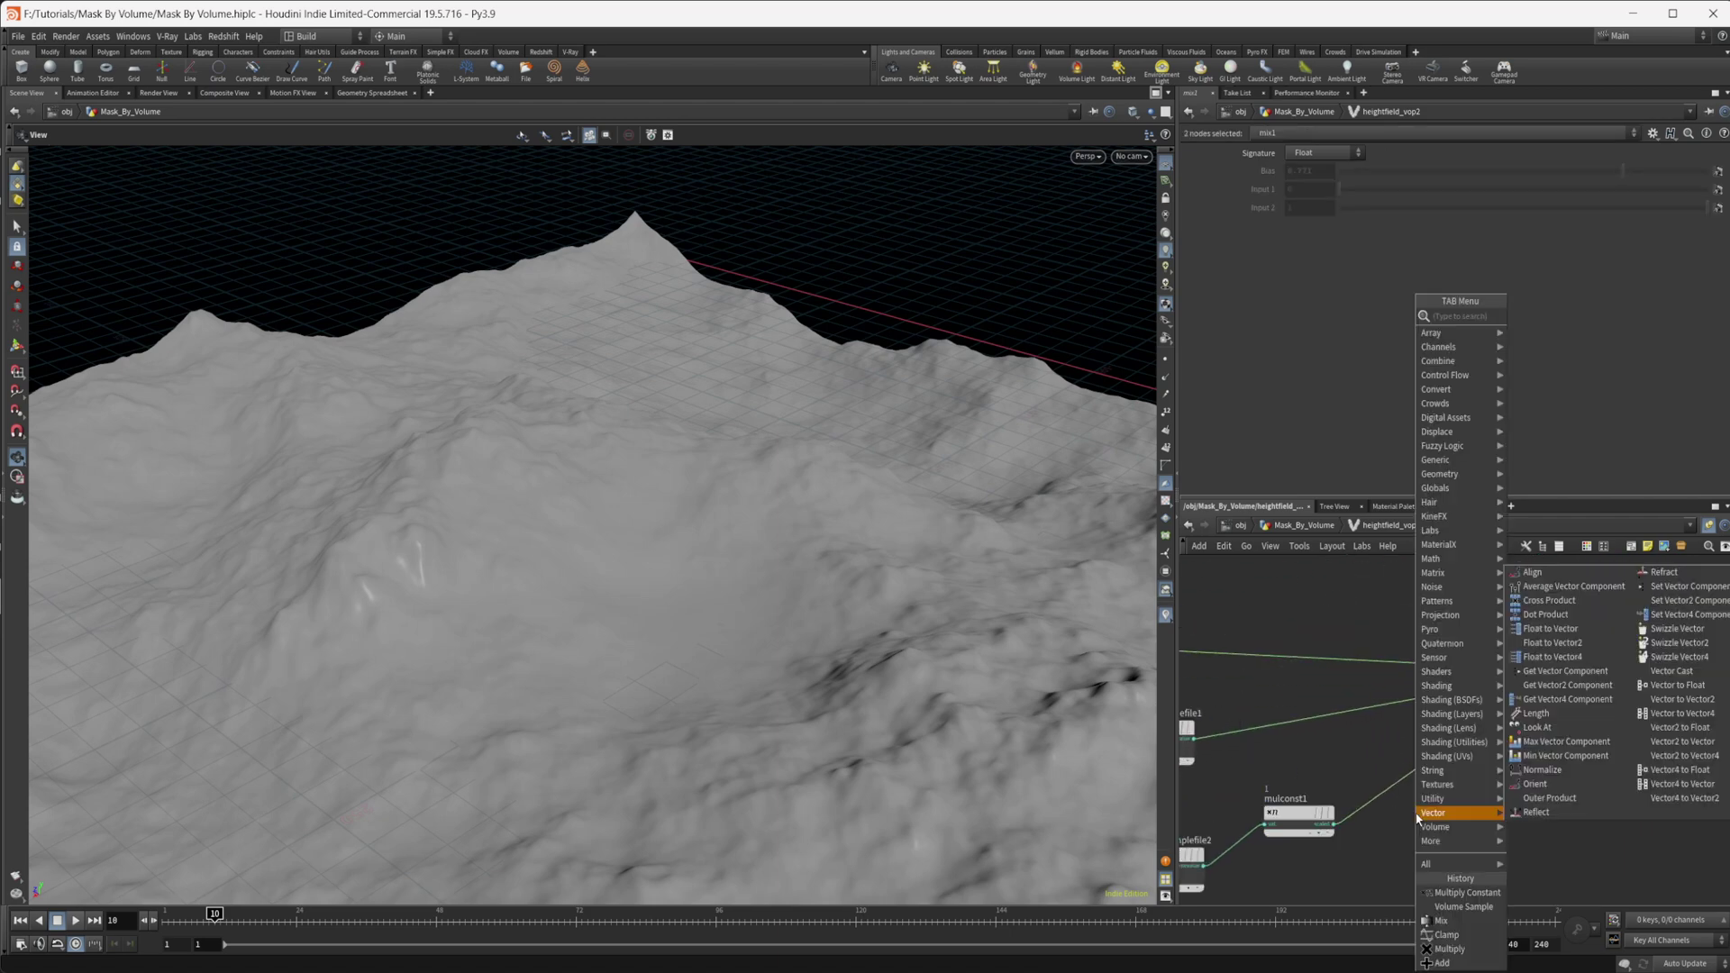
text(clamp)
key(Return)
click(1417, 816)
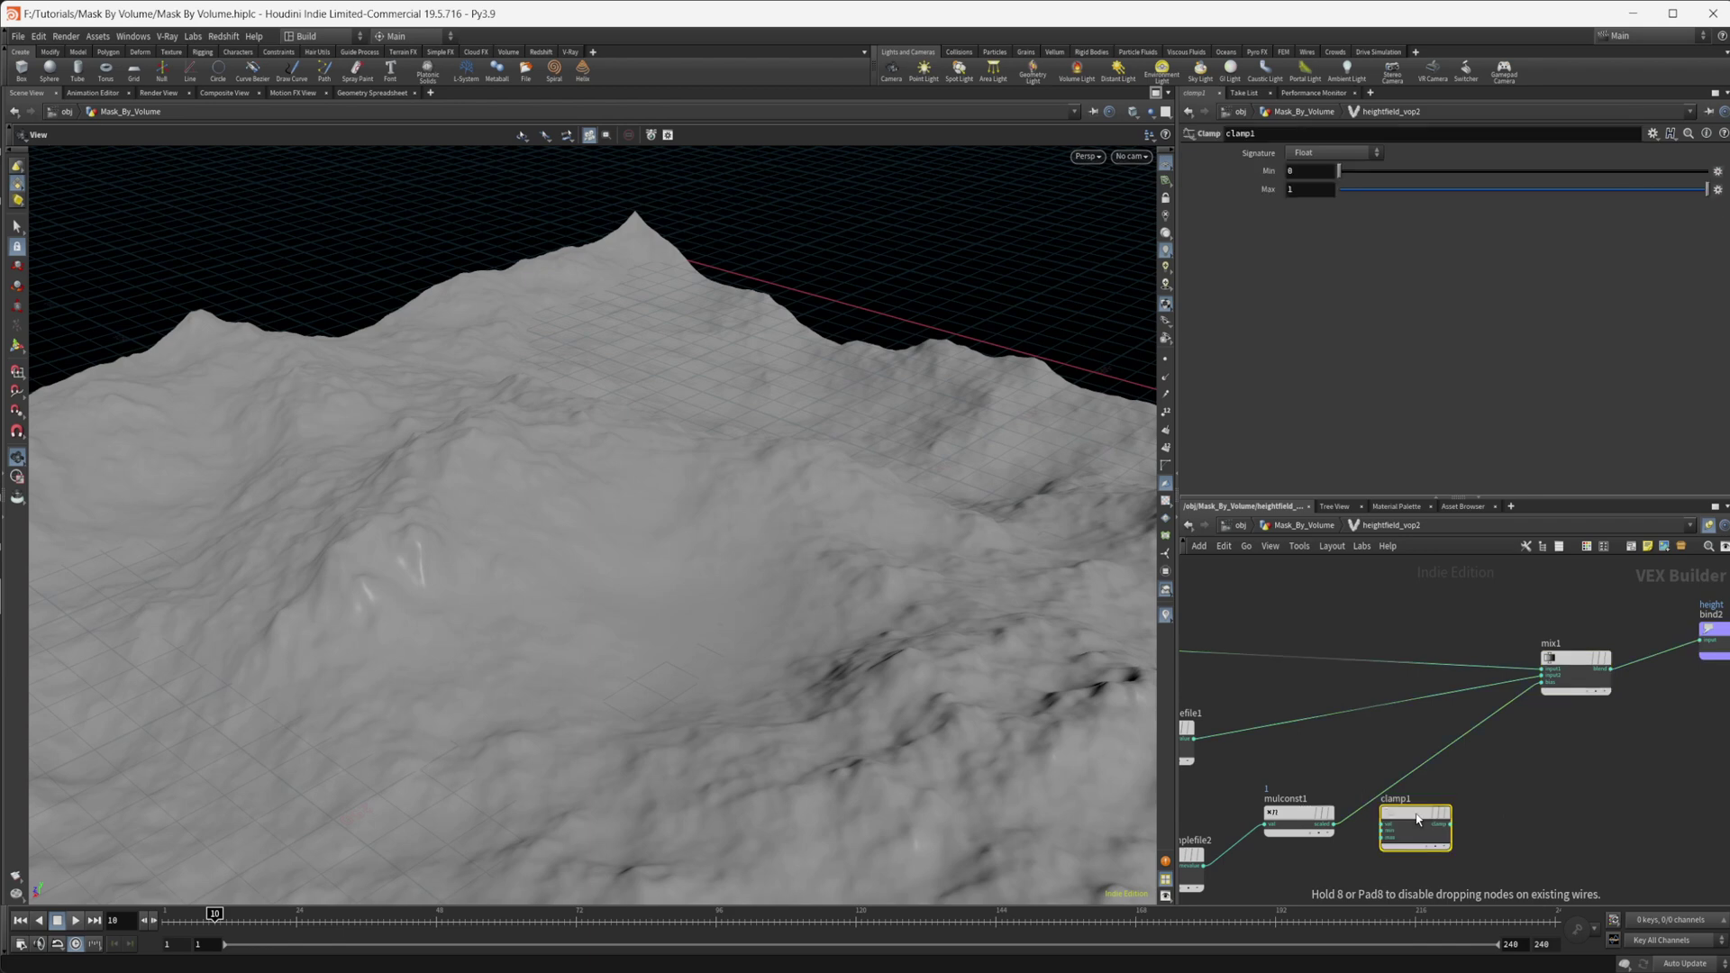
mouse_move(1416, 817)
mouse_down()
mouse_move(1441, 797)
mouse_move(1425, 775)
mouse_move(1427, 800)
mouse_up()
click(1297, 815)
middle_drag(1314, 168, 1370, 165)
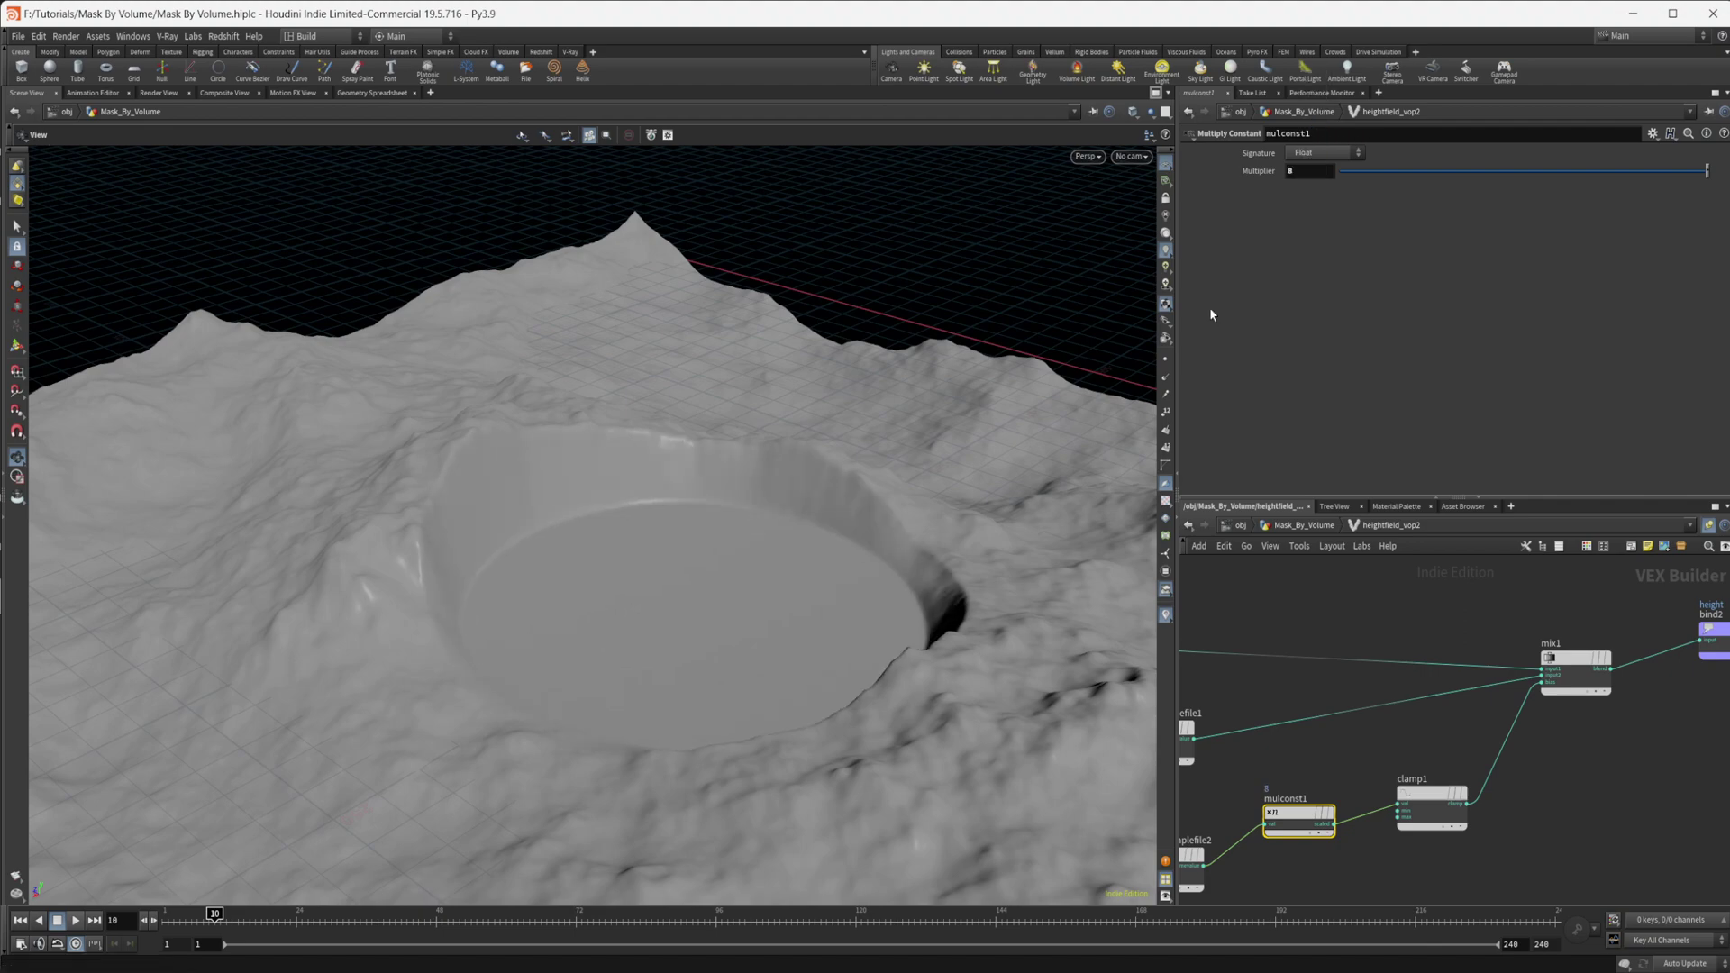
- Orbit around the circular crater, then return to the Mask_By_Volume network level
drag(684, 559, 762, 505)
drag(626, 588, 827, 676)
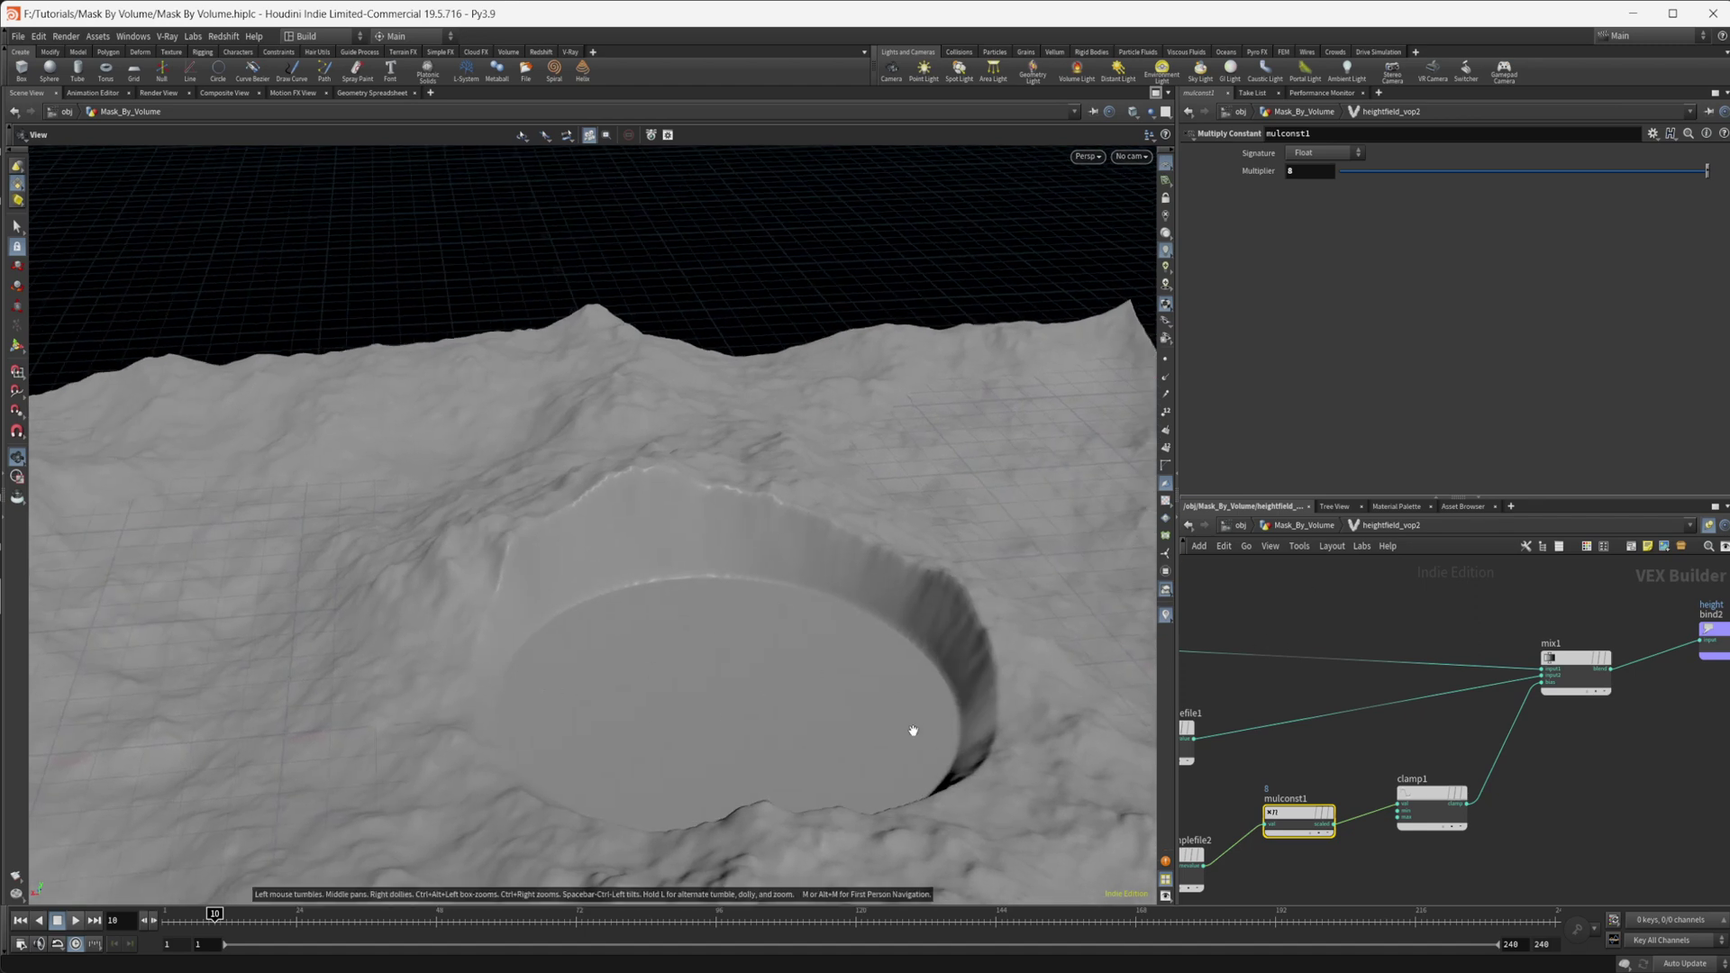
click(1330, 528)
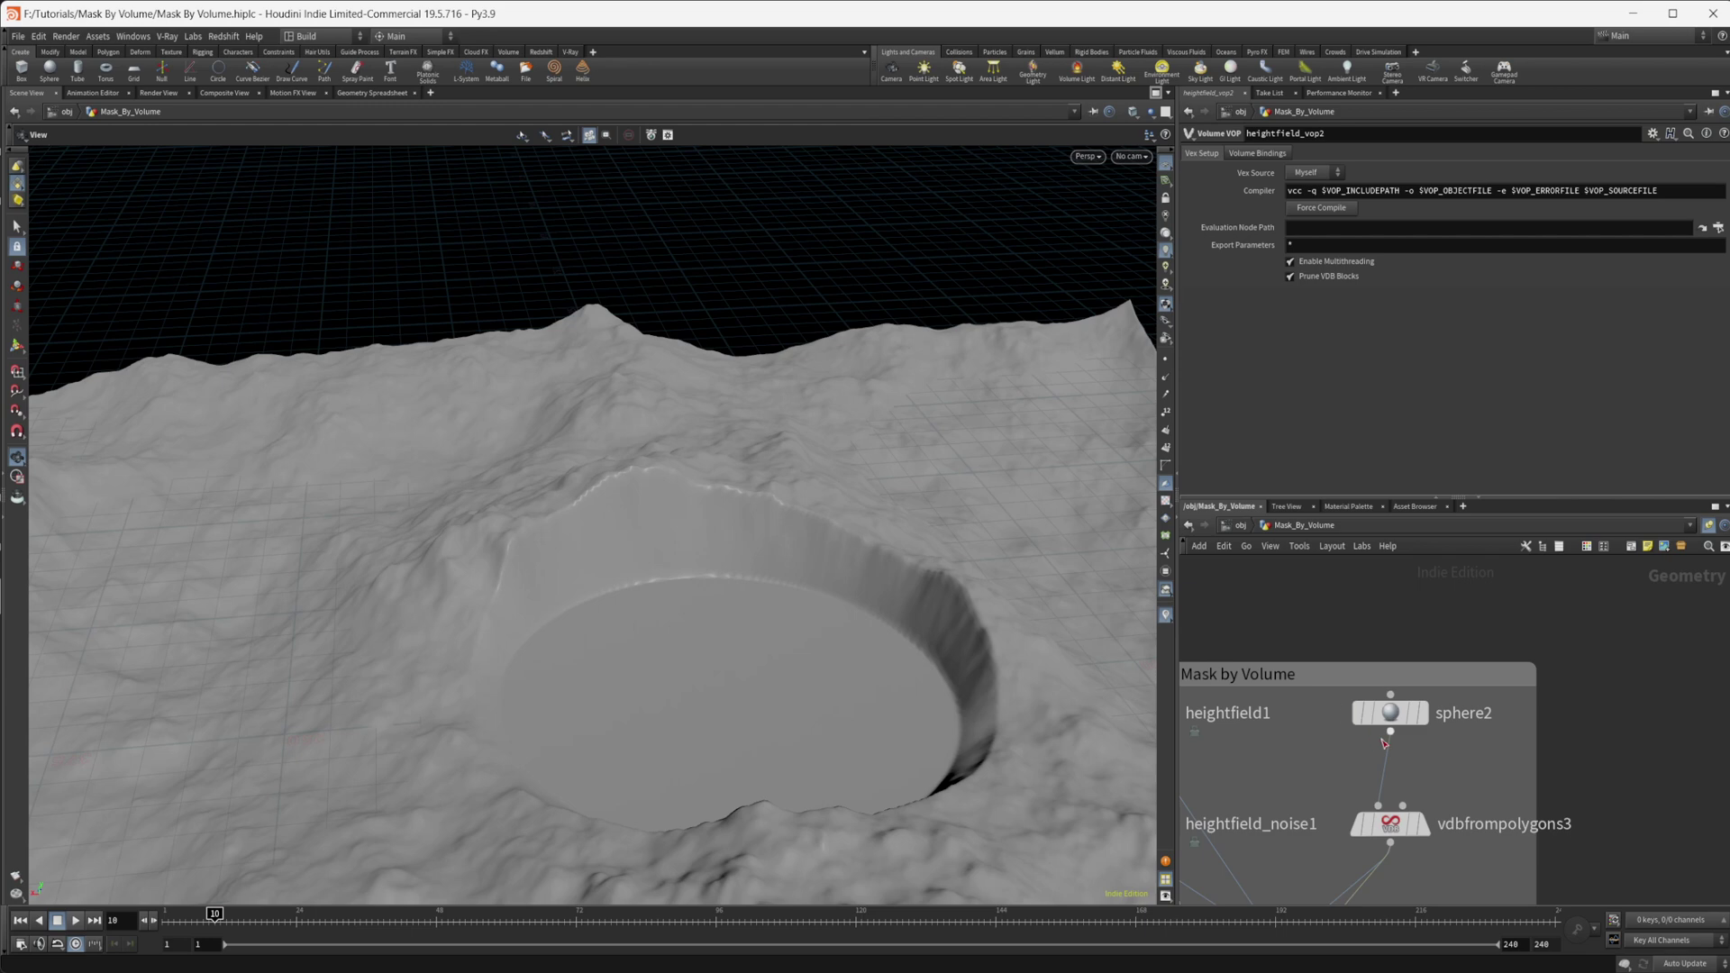
- Insert a Mountain node between sphere2 and vdbfrompolygons3 and display the noisy sphere
key(Tab)
text(mou)
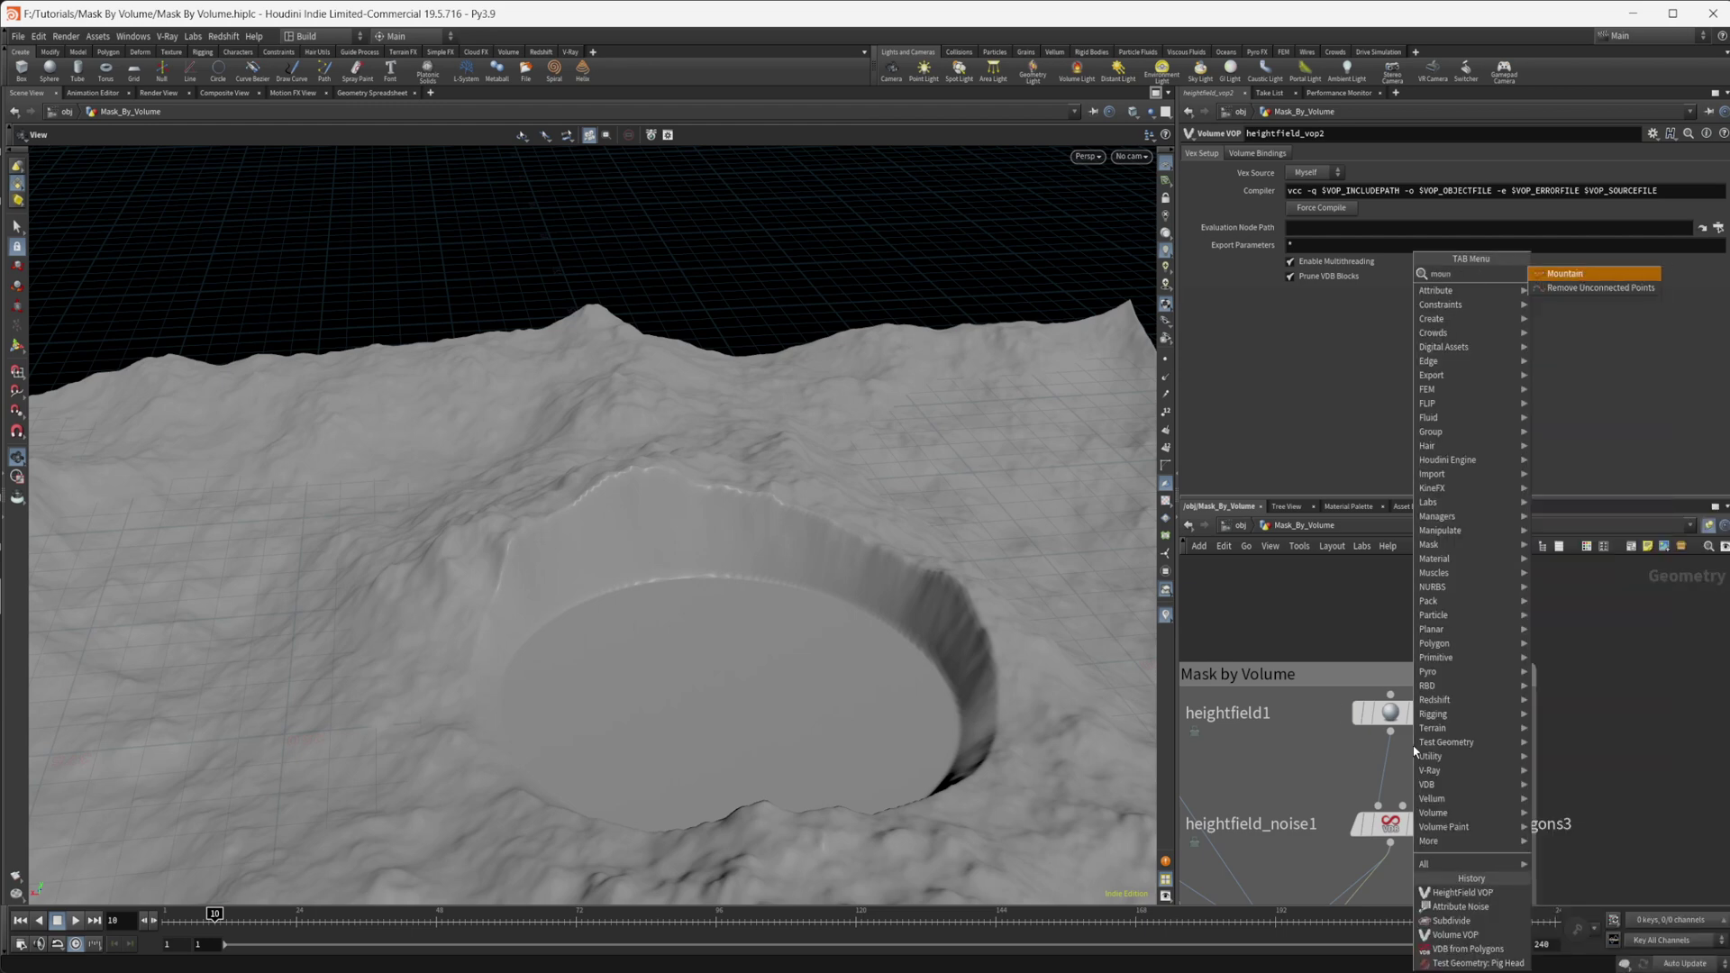
key(Return)
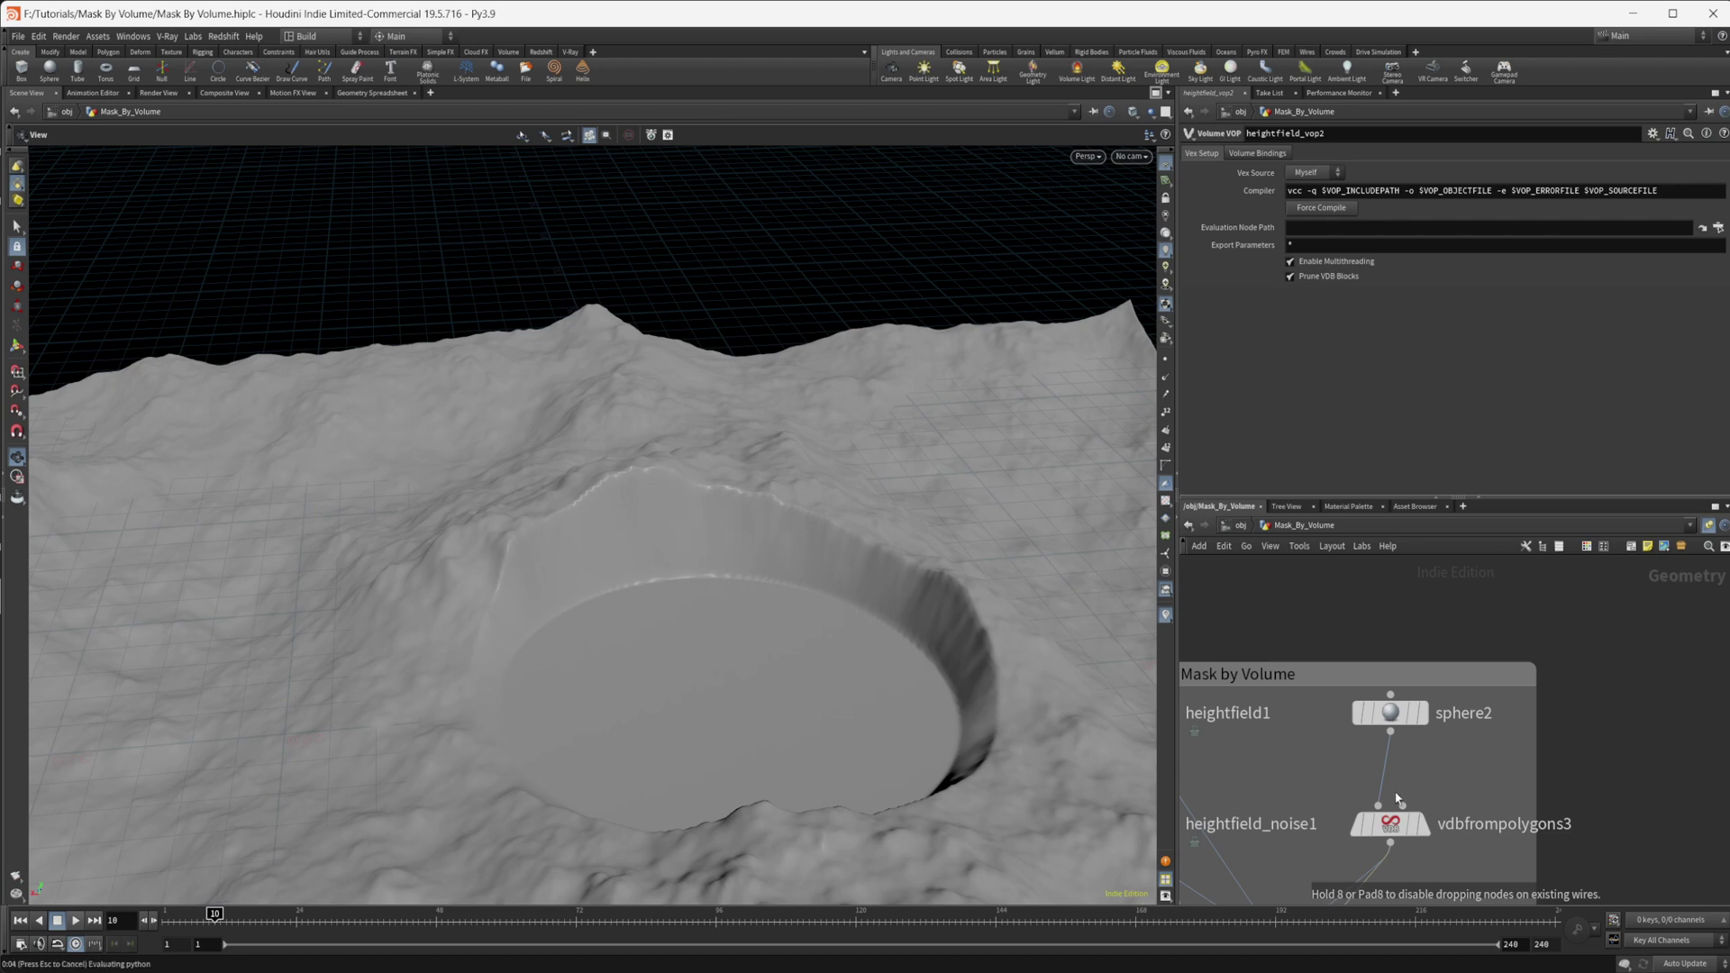
click(1395, 789)
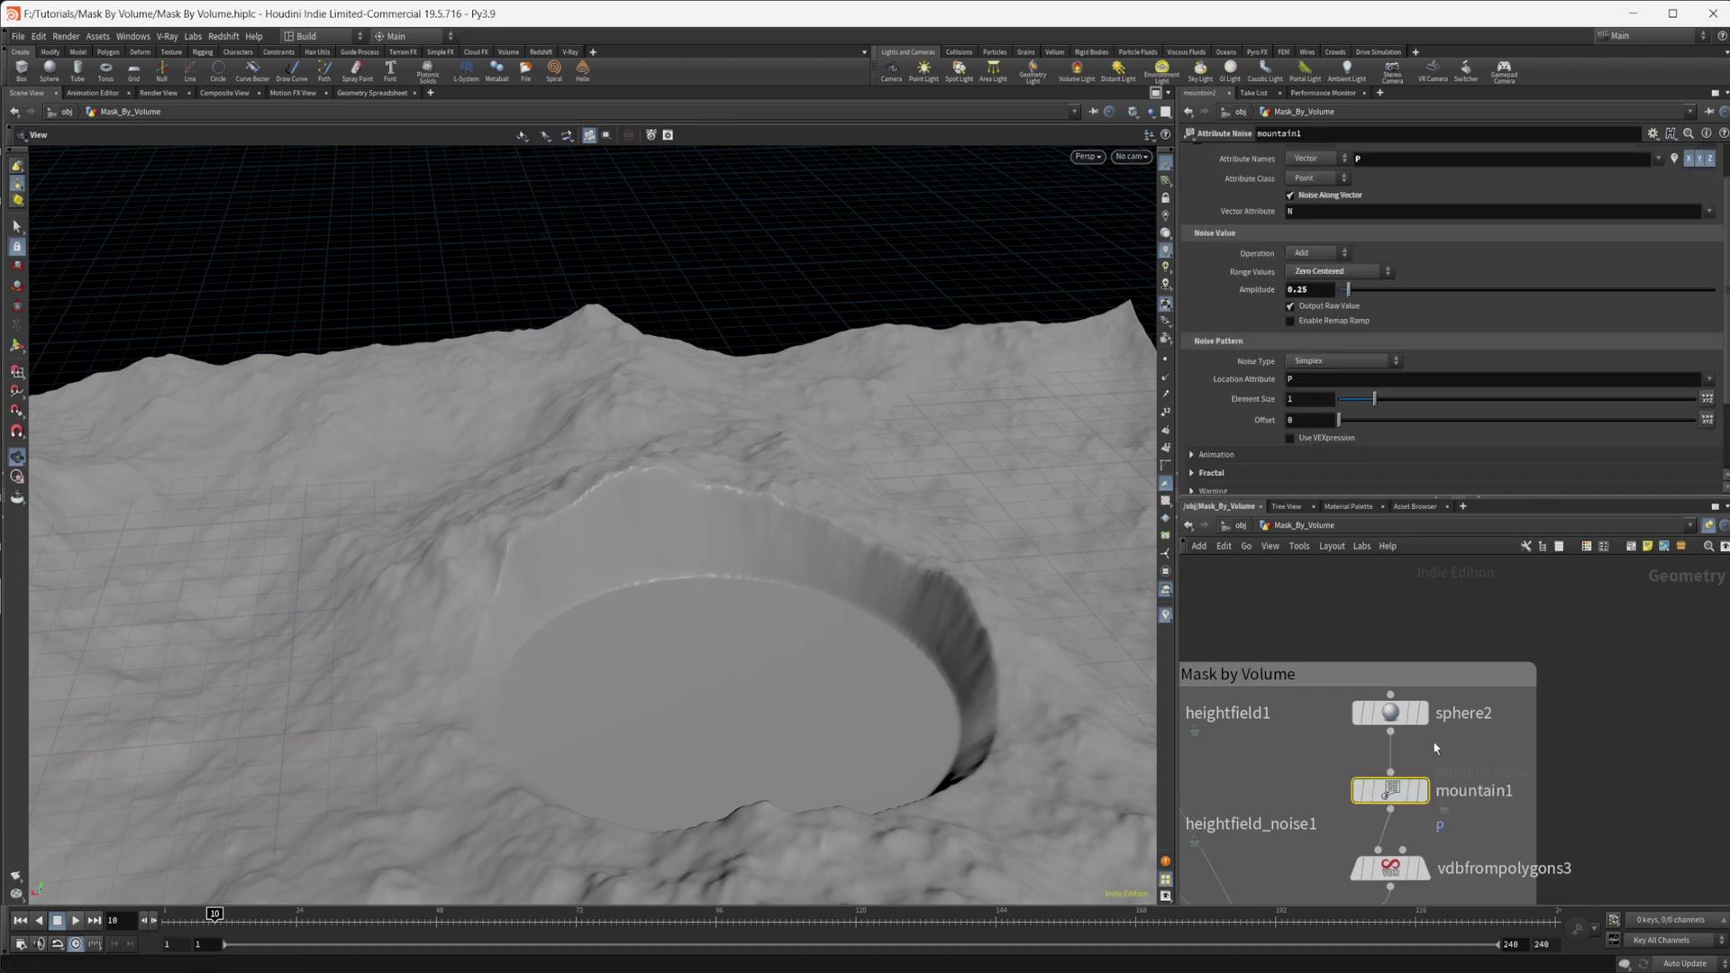
key(r)
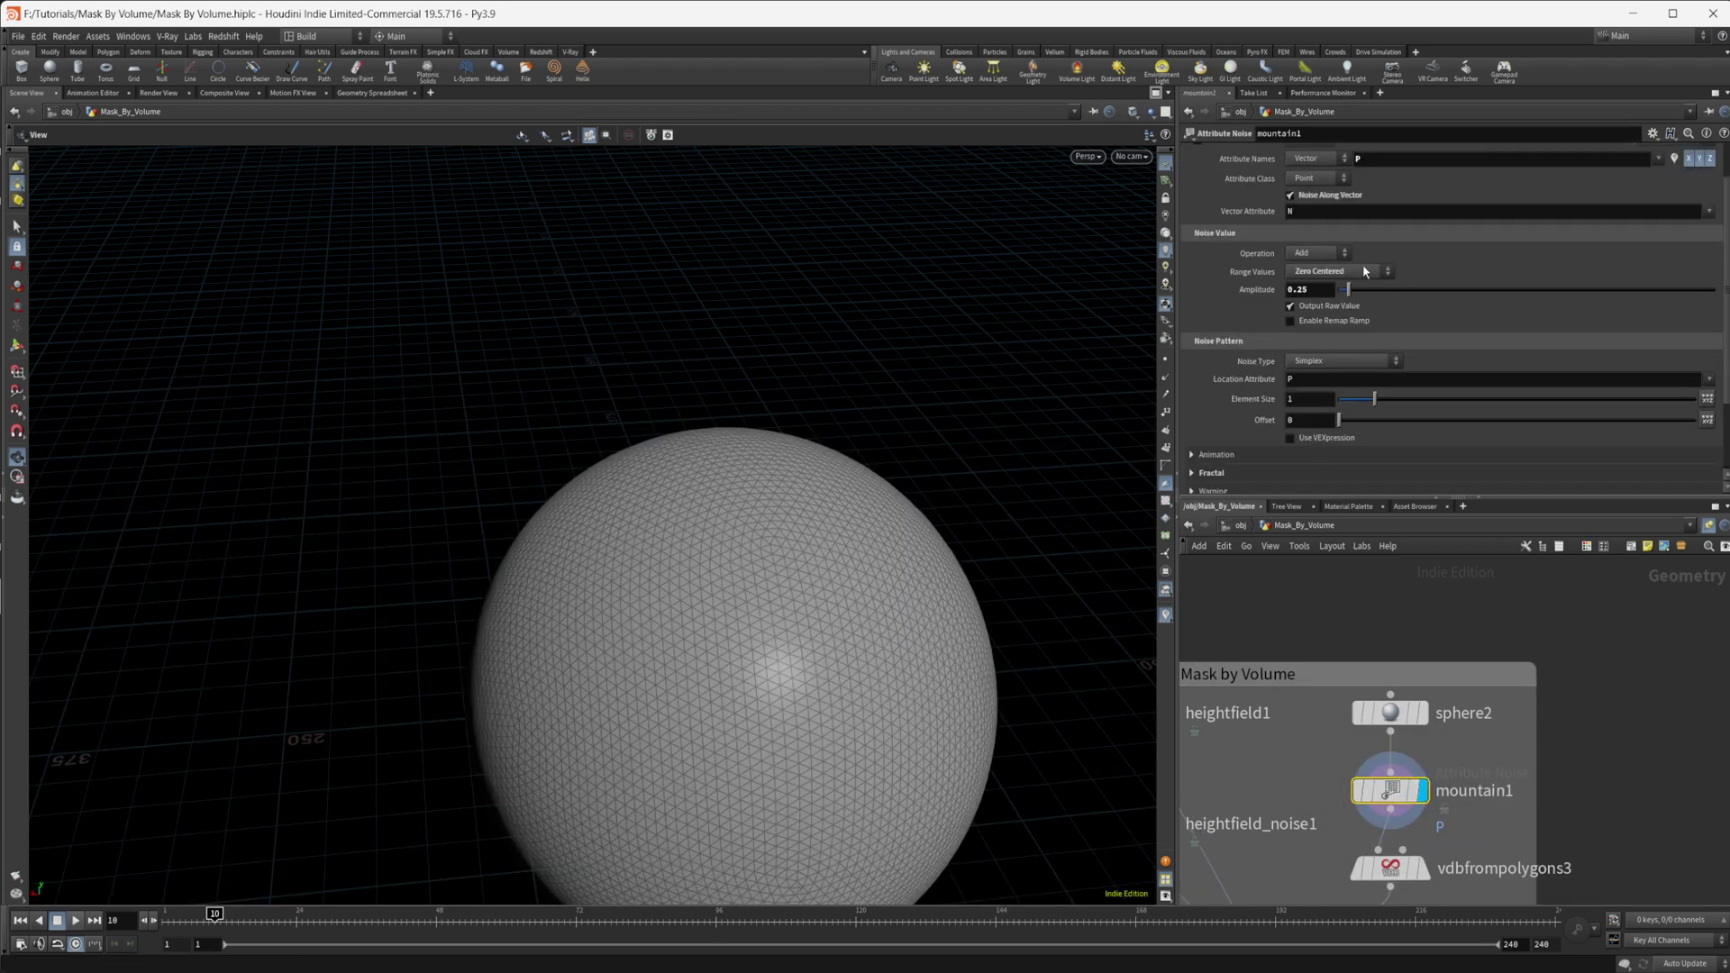
- Set mountain1's Element Size to 100 and Amplitude to 49
drag(1395, 297, 1557, 291)
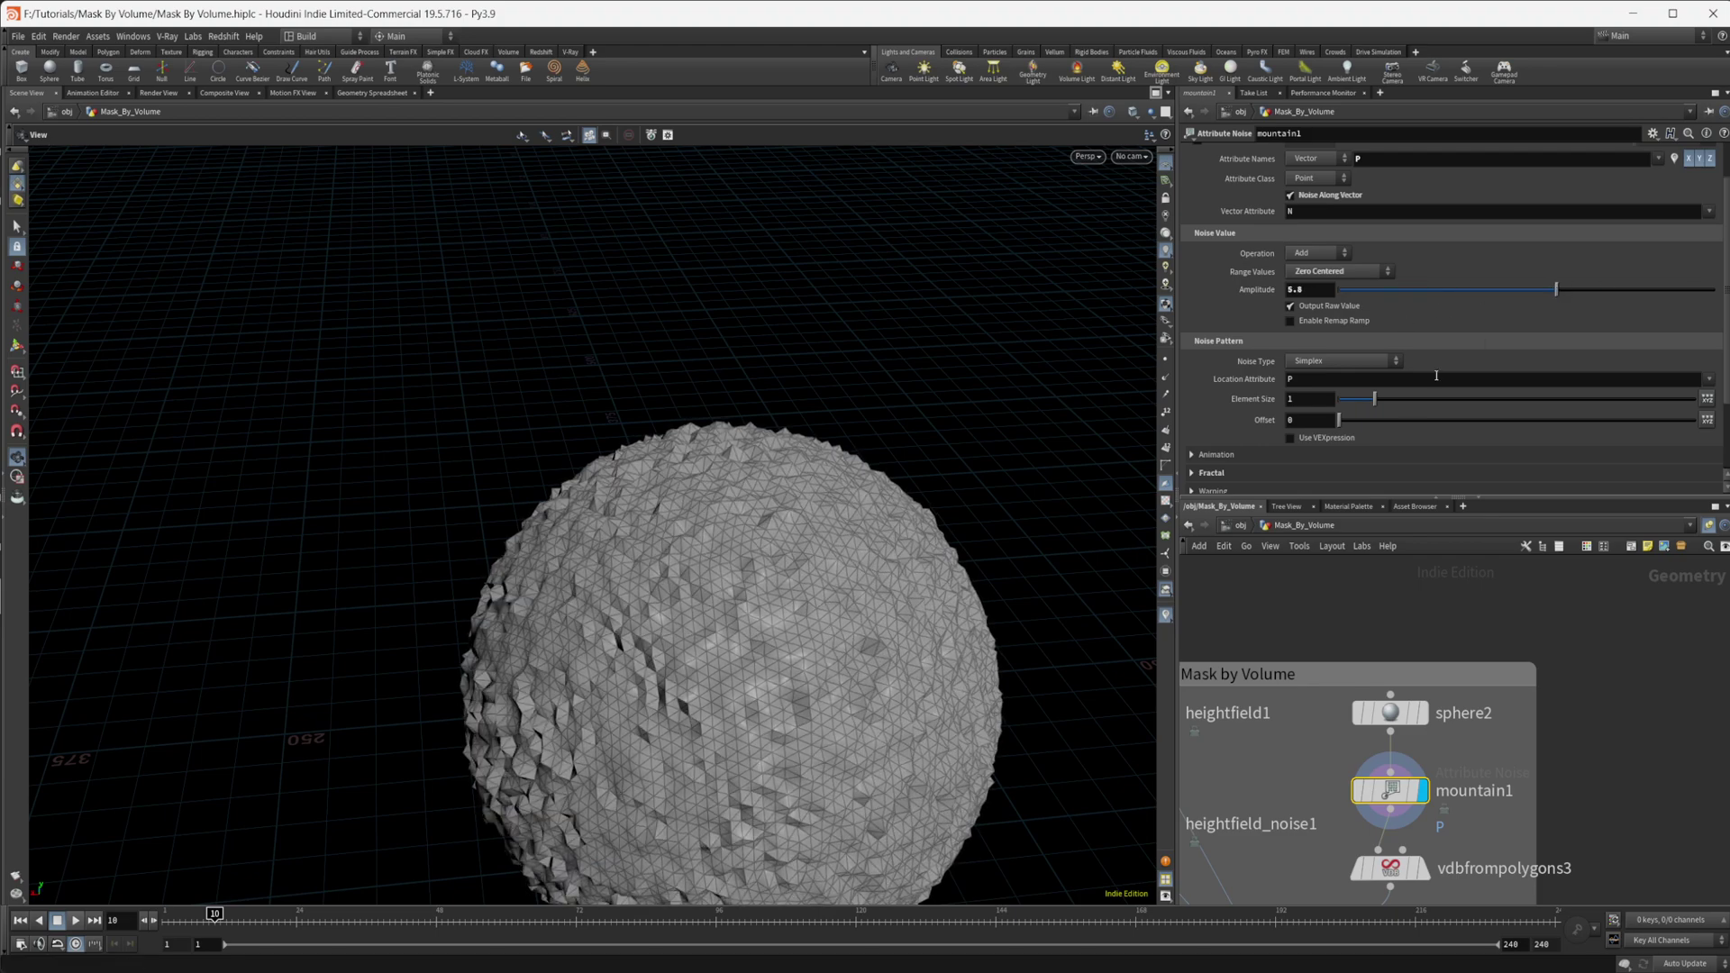
drag(1411, 399, 1694, 401)
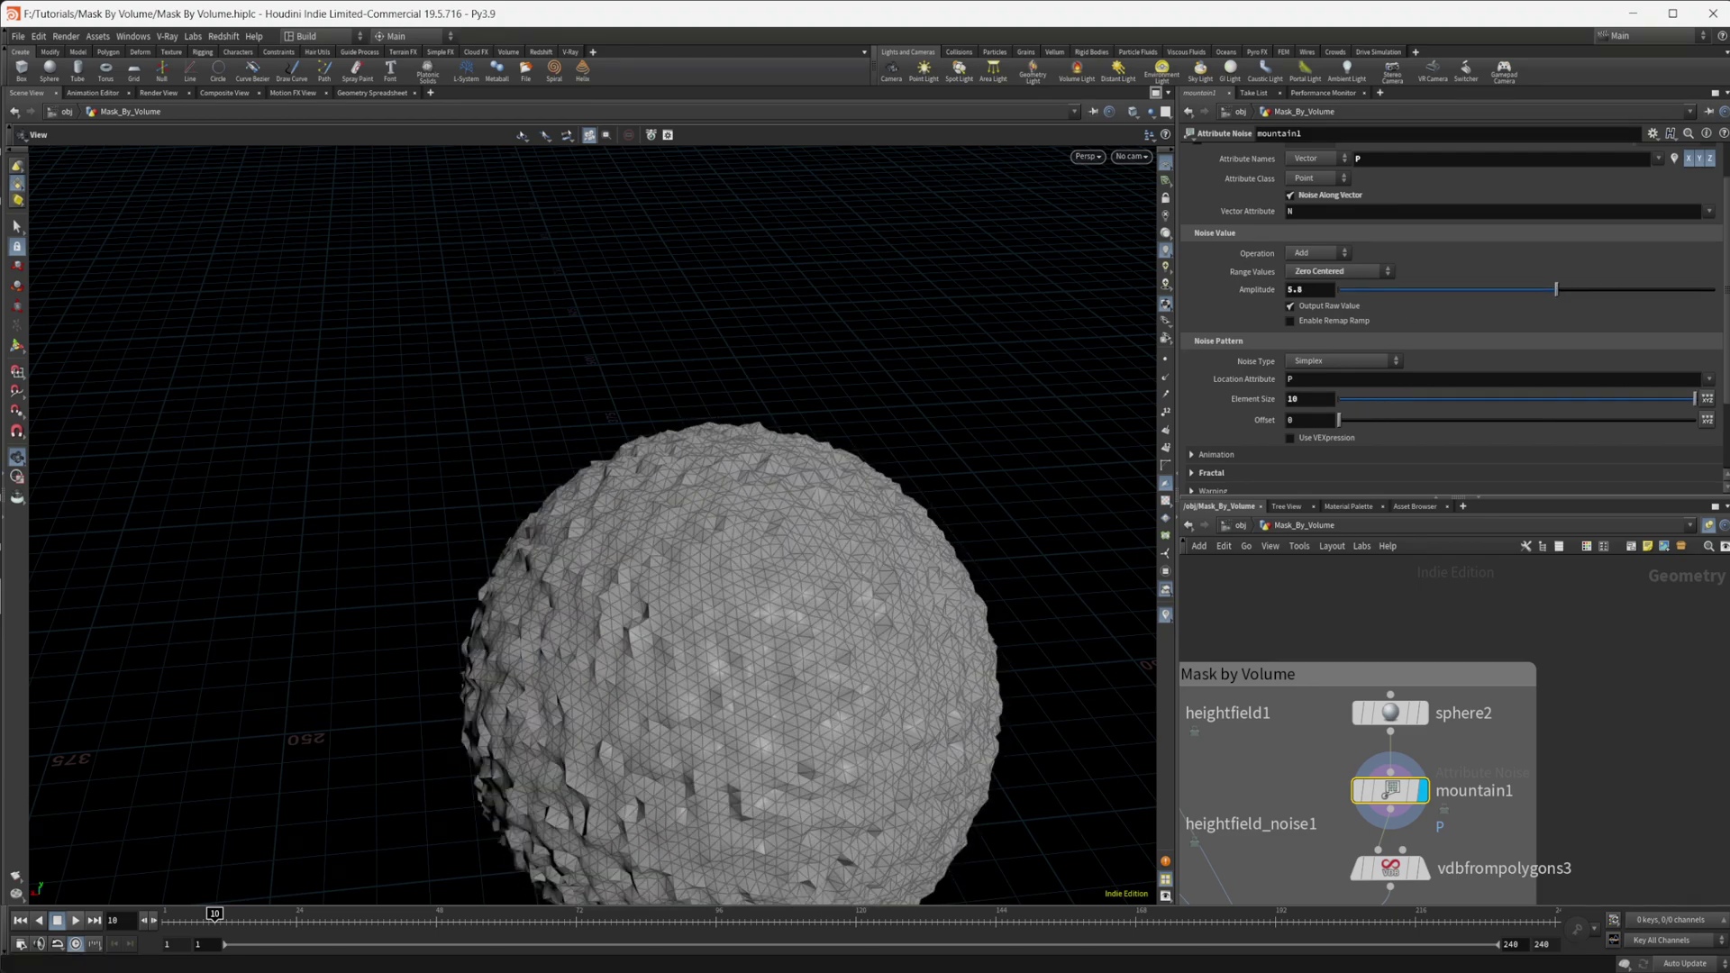
text(0)
key(Return)
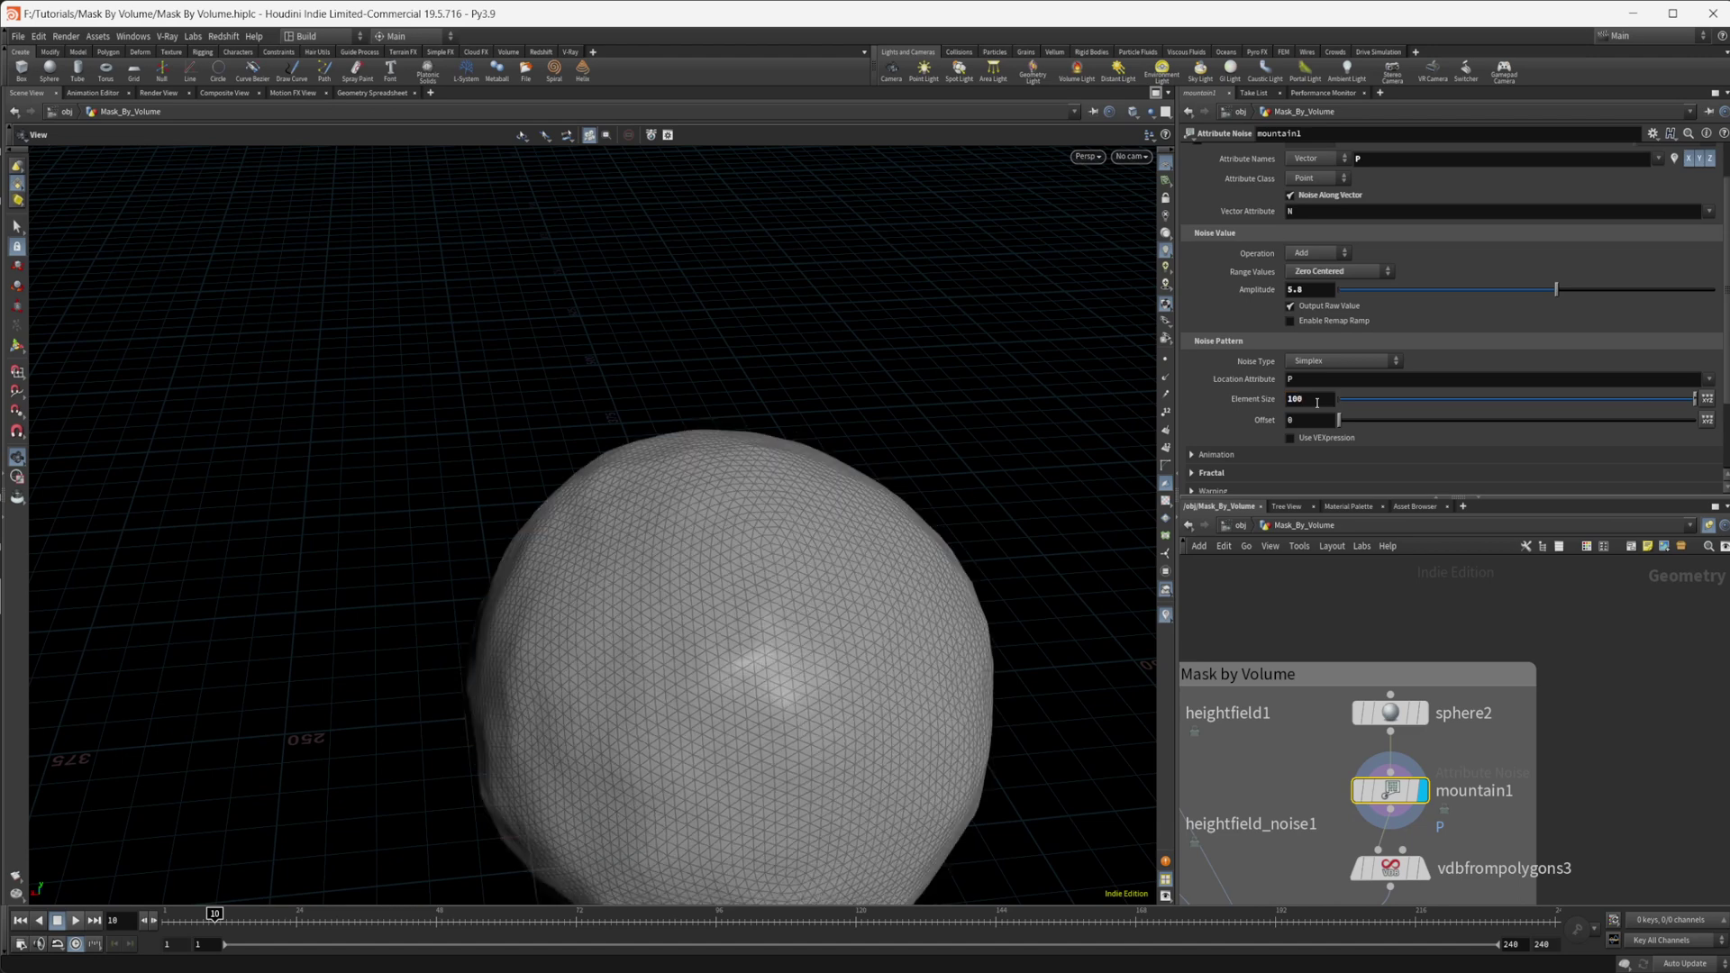
drag(1556, 289, 1713, 288)
text(0)
key(Return)
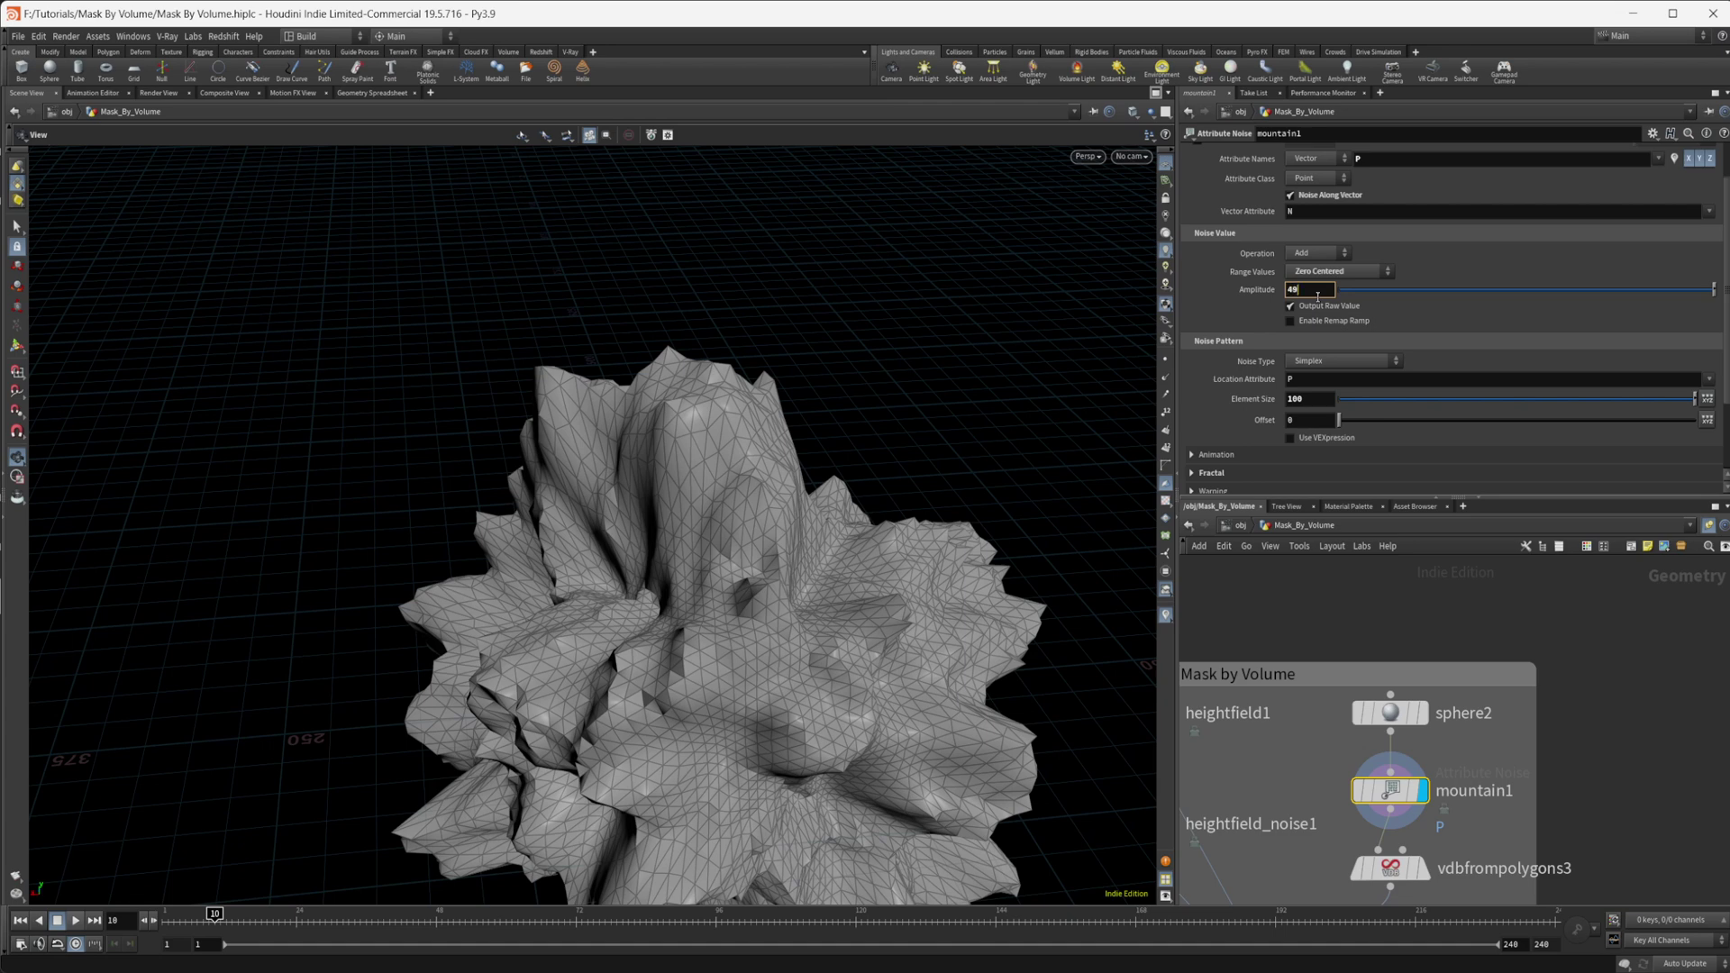
key(Return)
- Set the display flag on heightfield_vop2 to view the jagged crater terrain
middle_drag(1479, 841, 1521, 642)
scroll(1474, 775, up, 1)
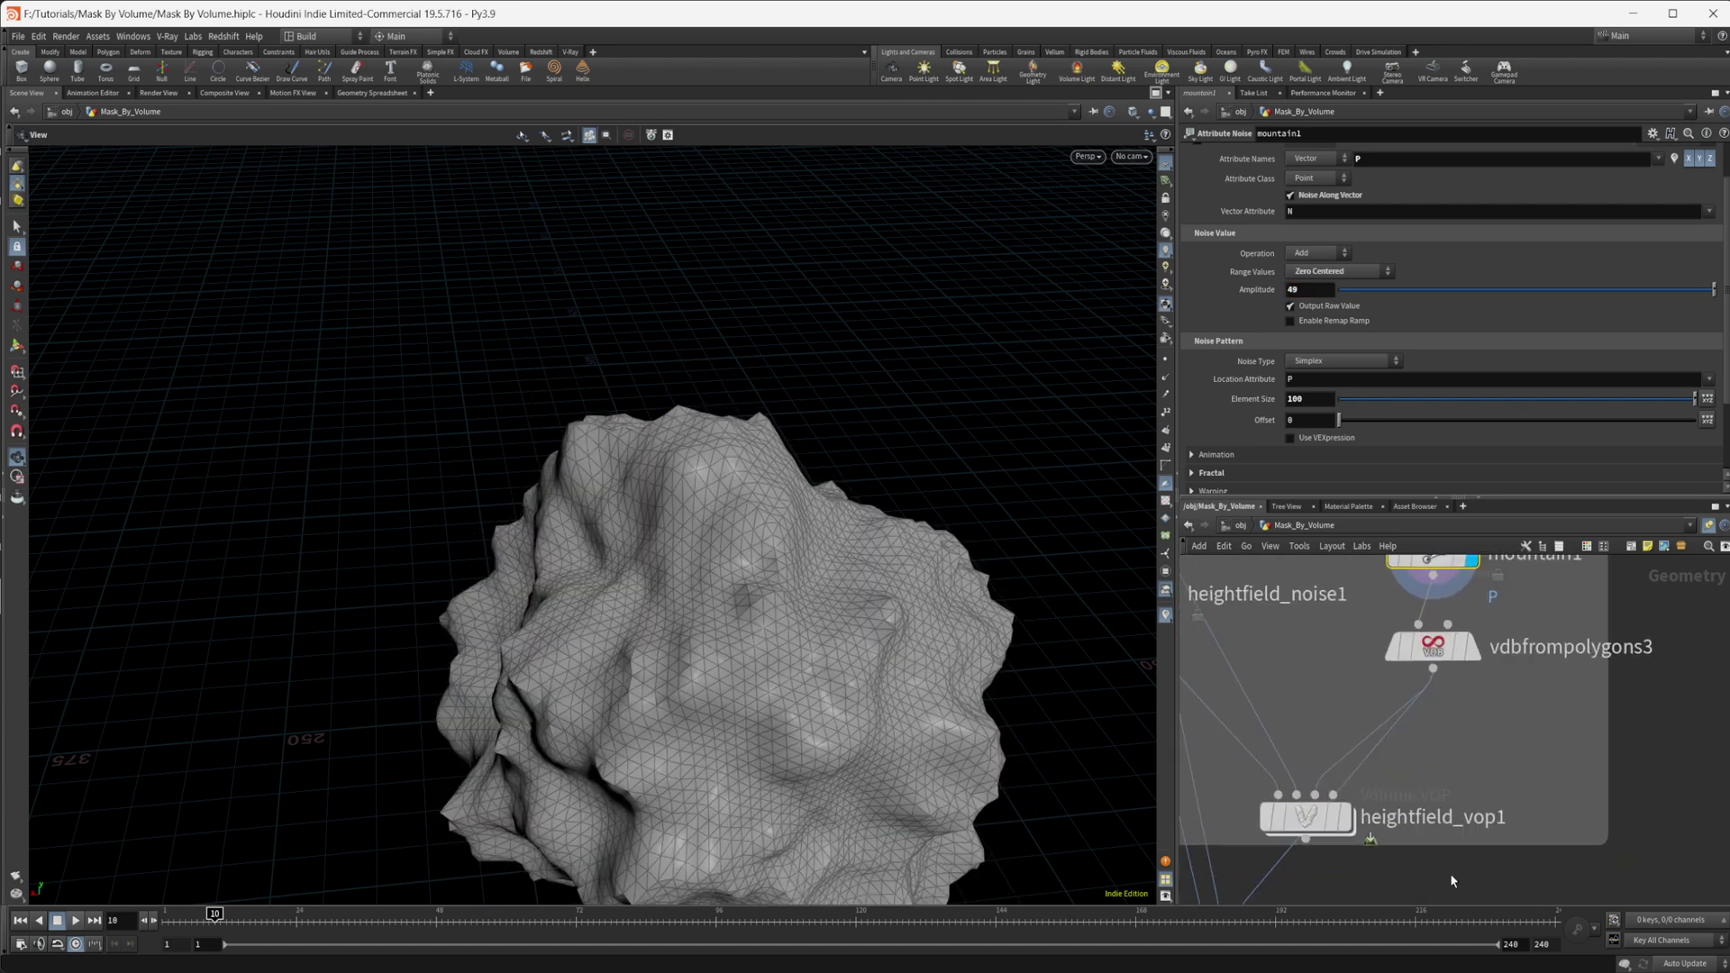
middle_drag(1451, 874, 1541, 720)
click(1369, 740)
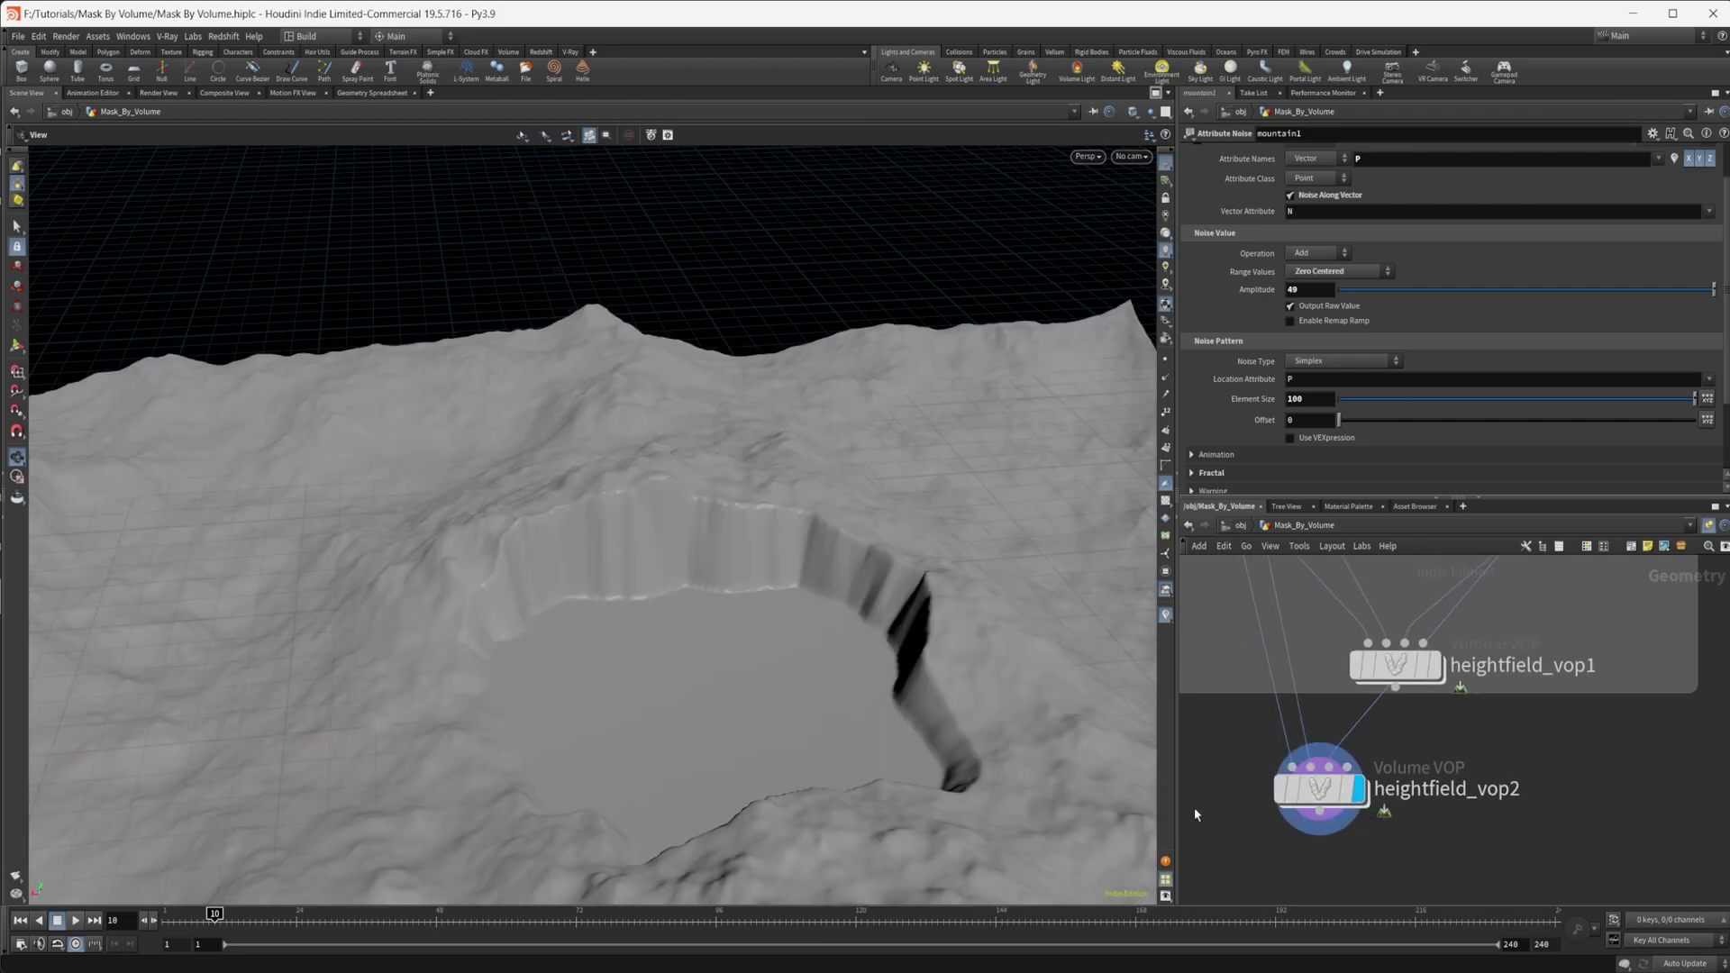
- Inside heightfield_vop2, lower mulconst1's Multiplier from 2.53 down to 0.93
scroll(649, 812, up, 5)
drag(649, 812, 878, 596)
drag(709, 621, 712, 667)
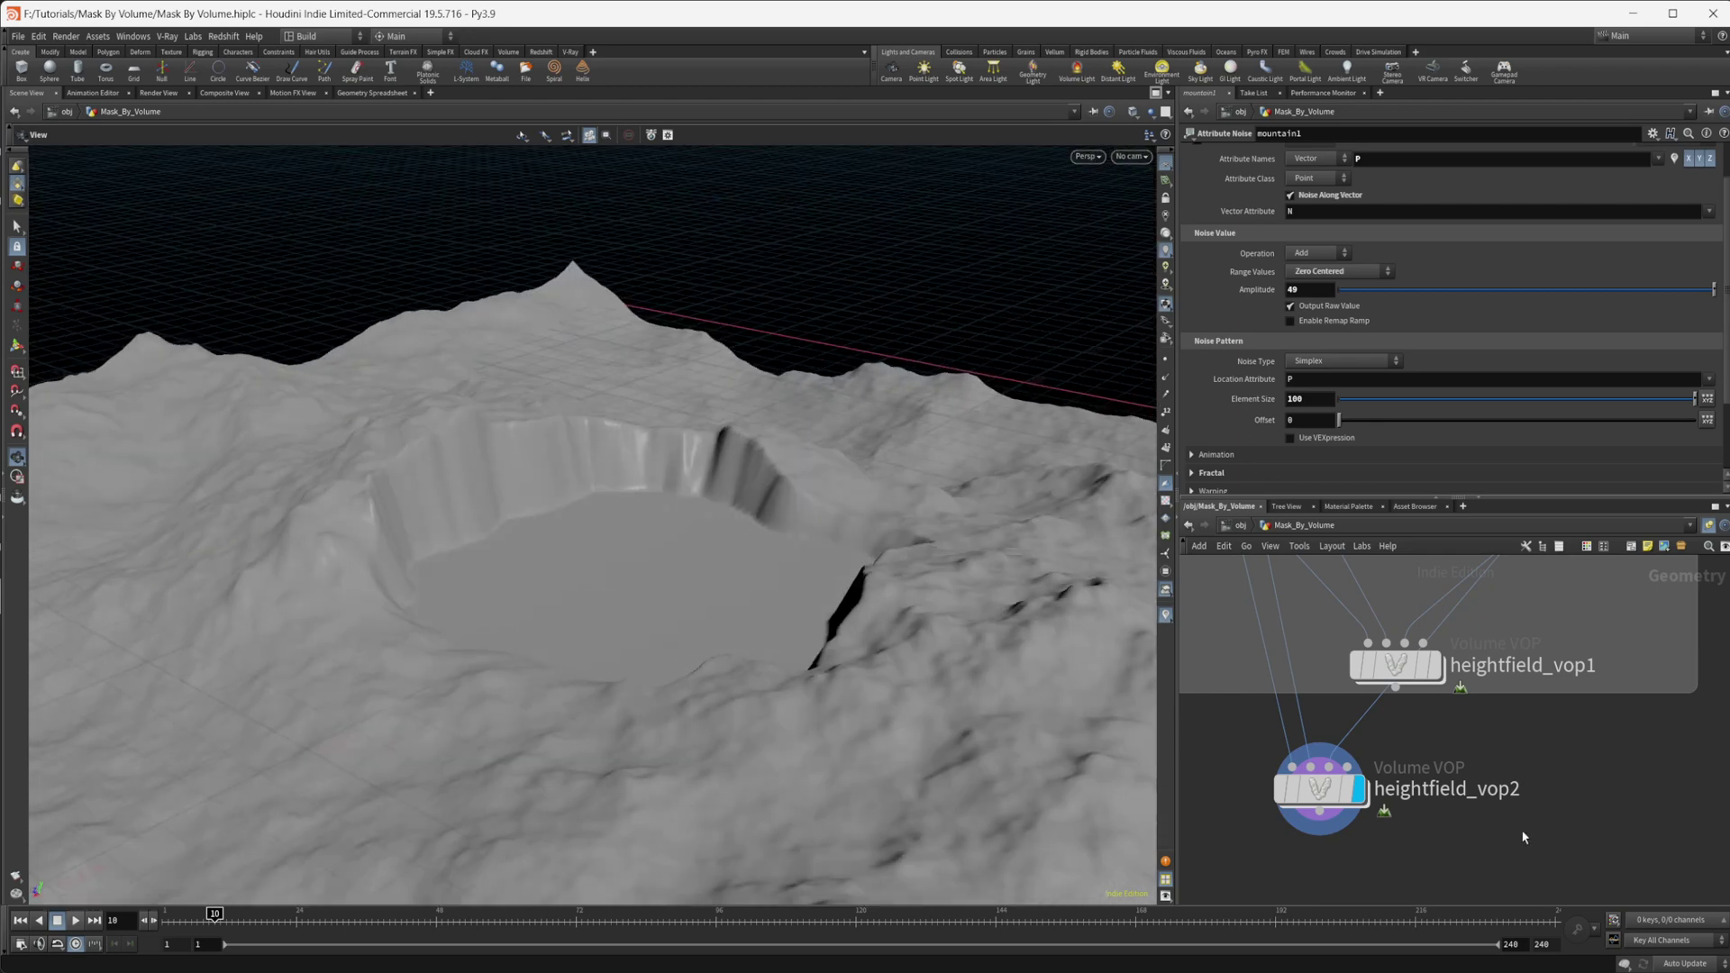
double_click(1319, 789)
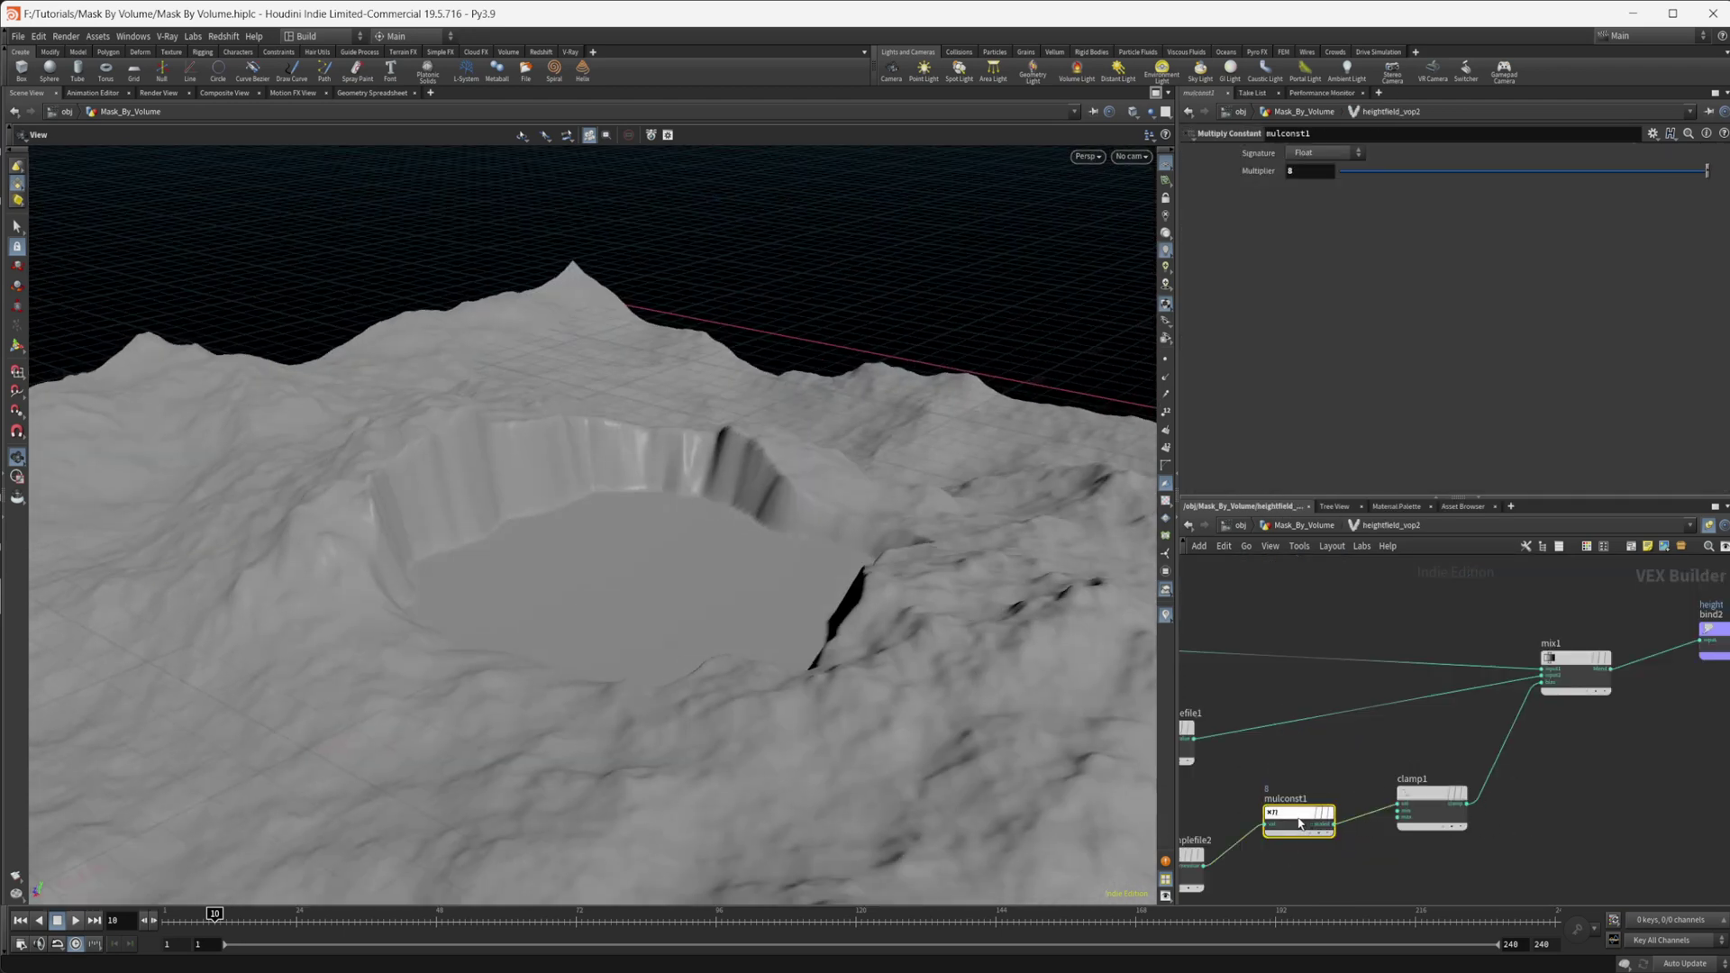
middle_drag(1341, 171, 1320, 190)
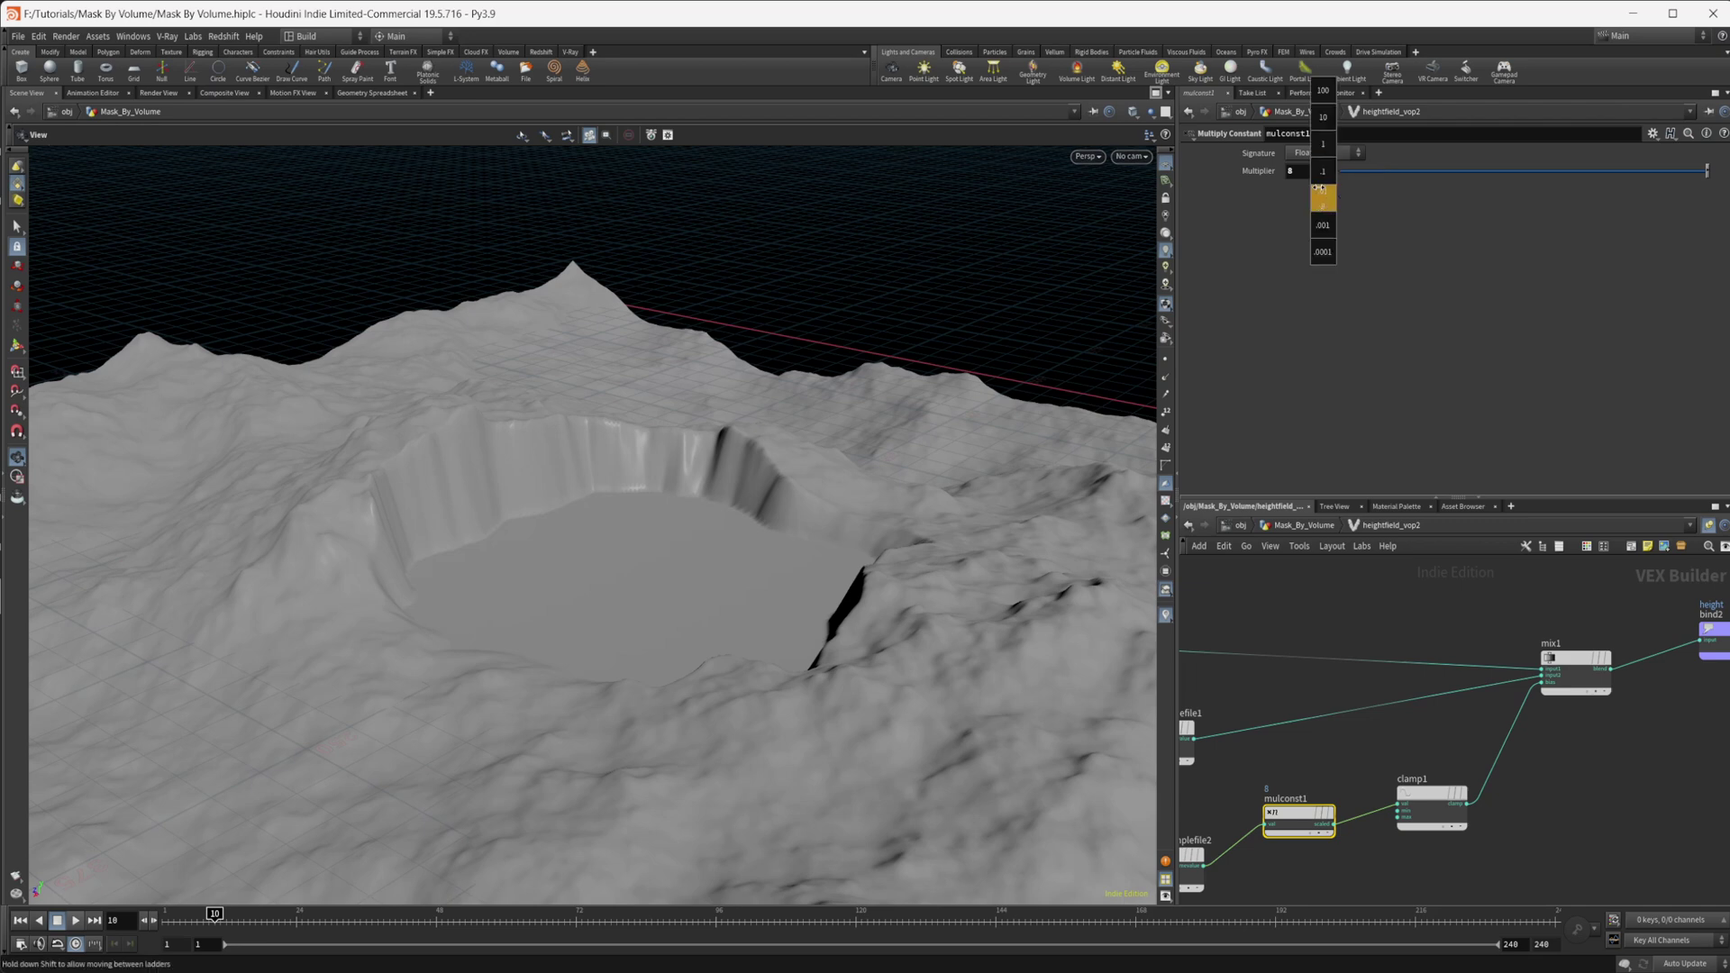
middle_drag(749, 200, 613, 200)
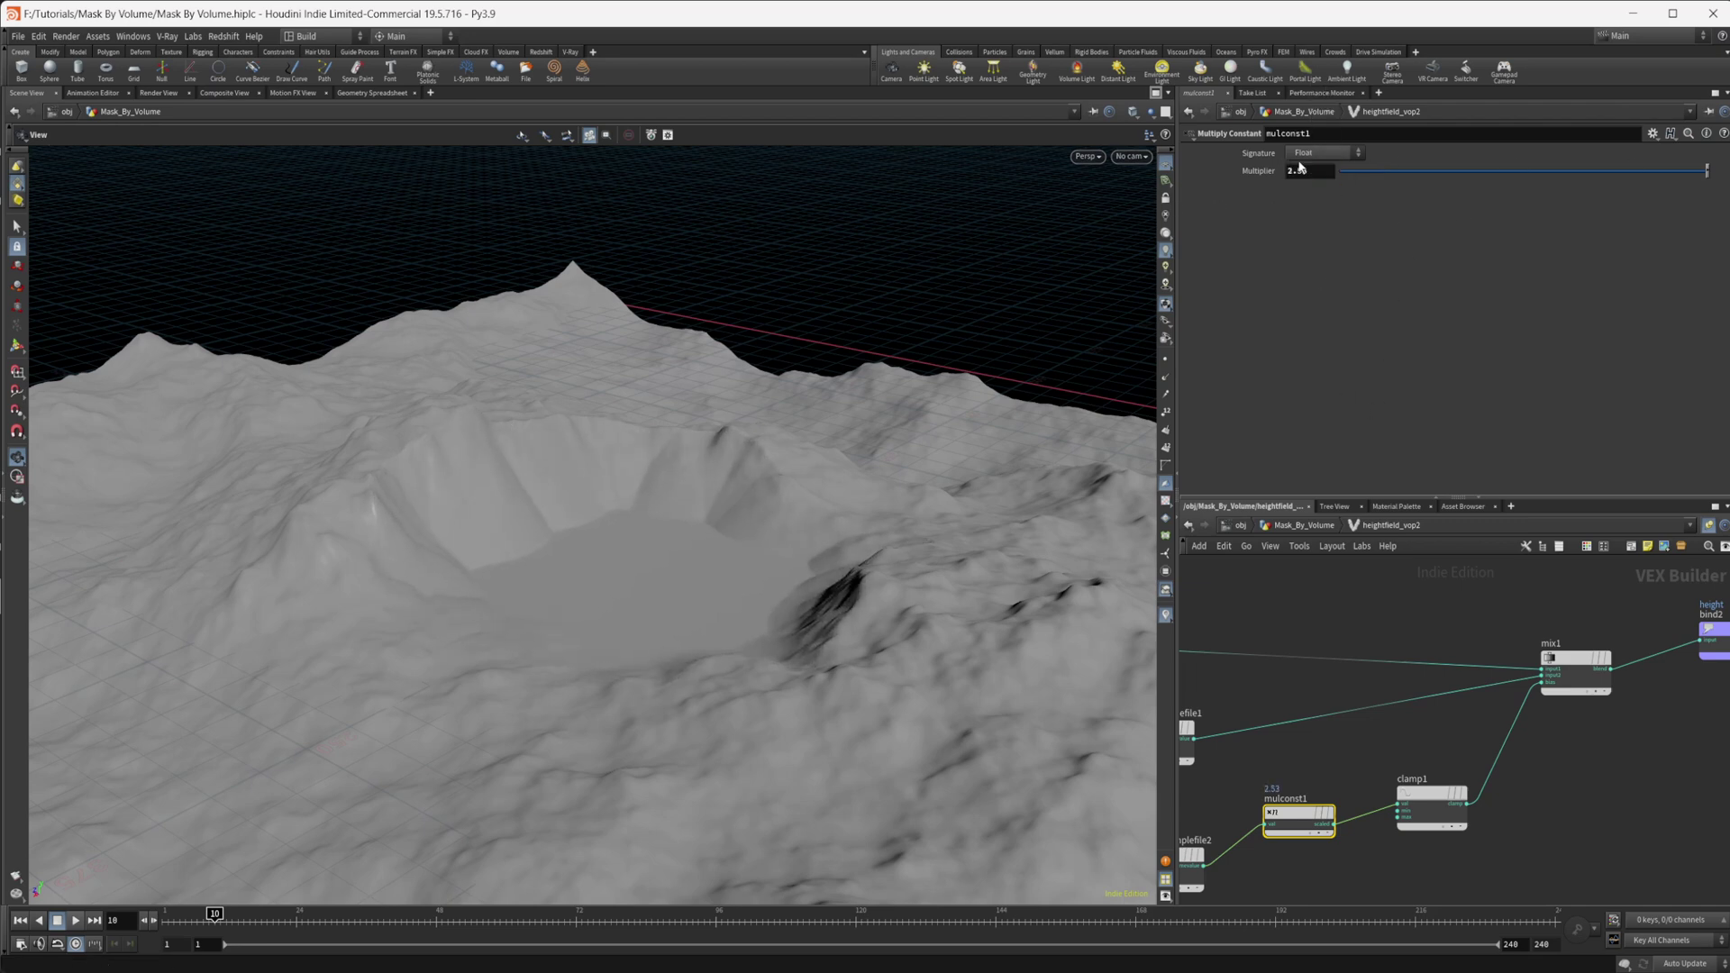
middle_drag(1321, 167, 1218, 174)
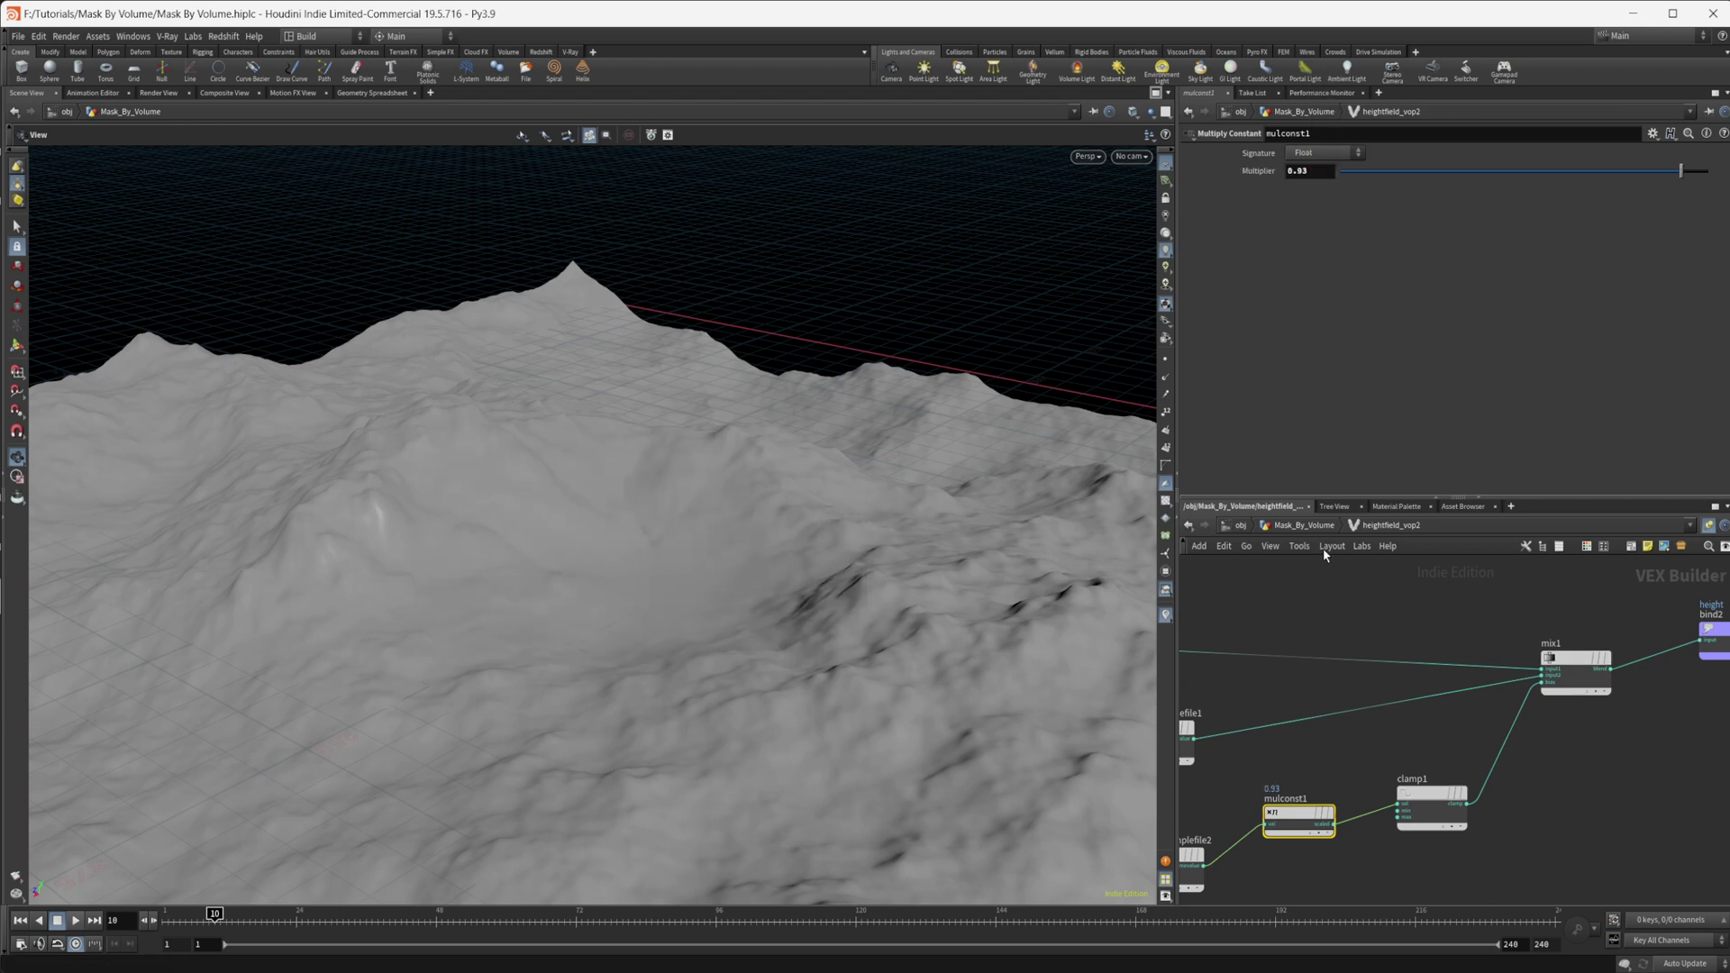
- Back at Mask_By_Volume, delete heightfield_vop2 and pan to the Volume Morph Mask network
click(1300, 528)
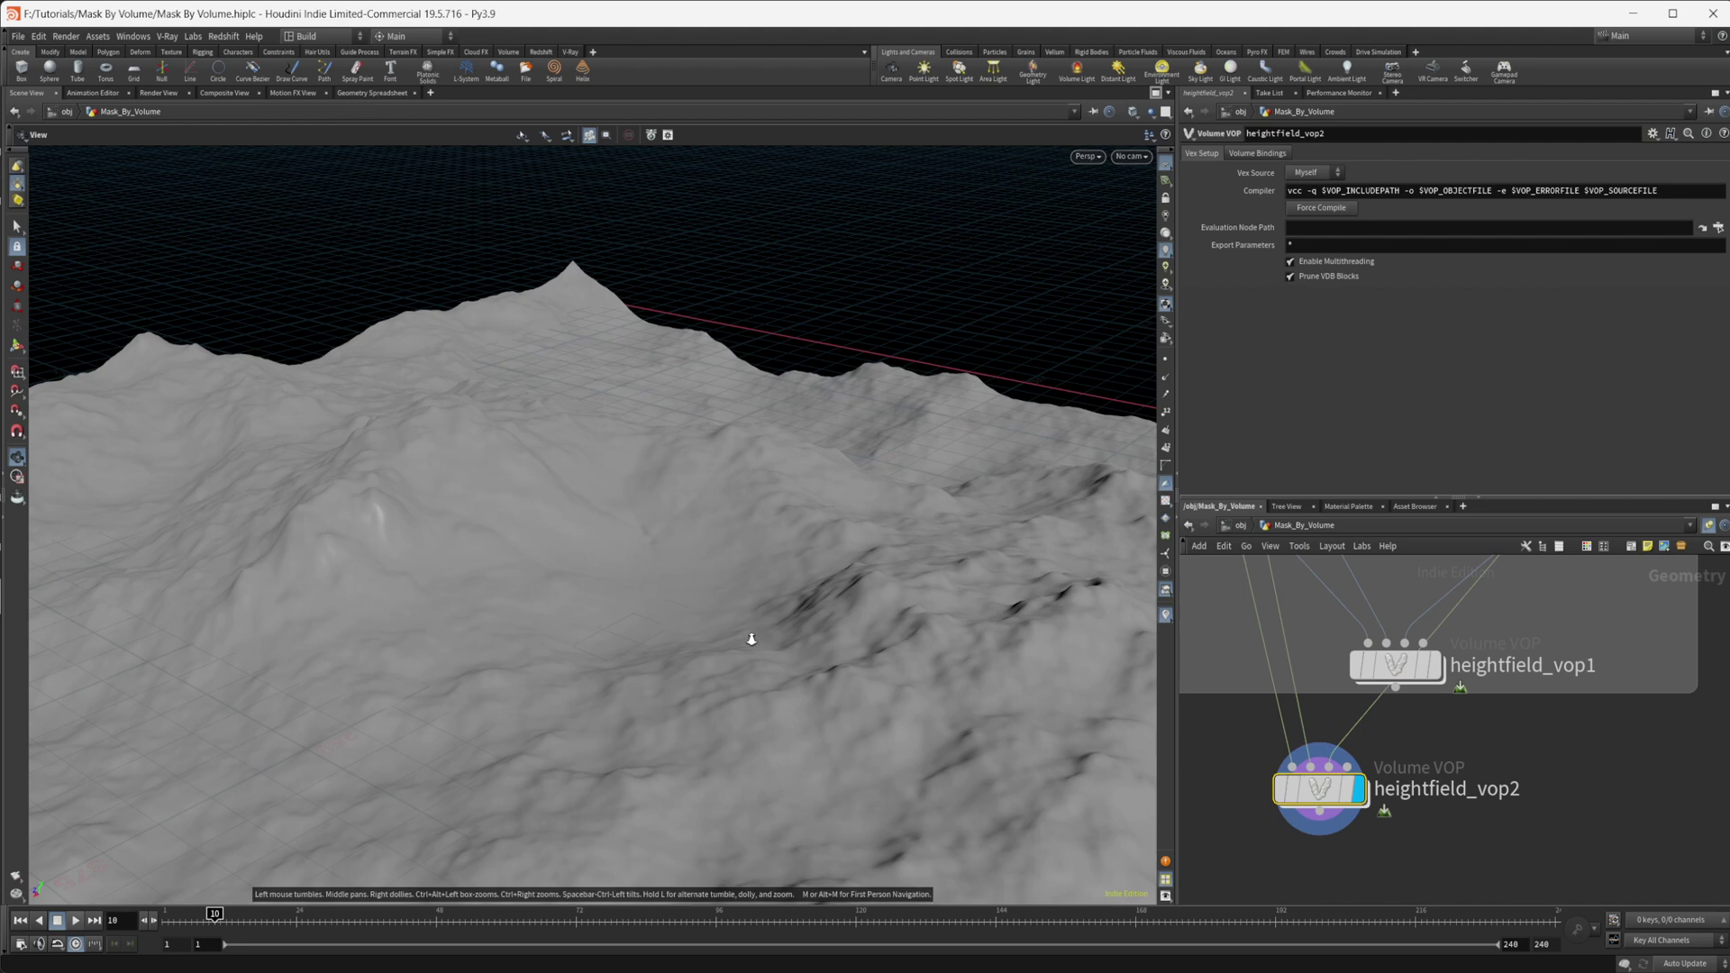
drag(753, 640, 625, 738)
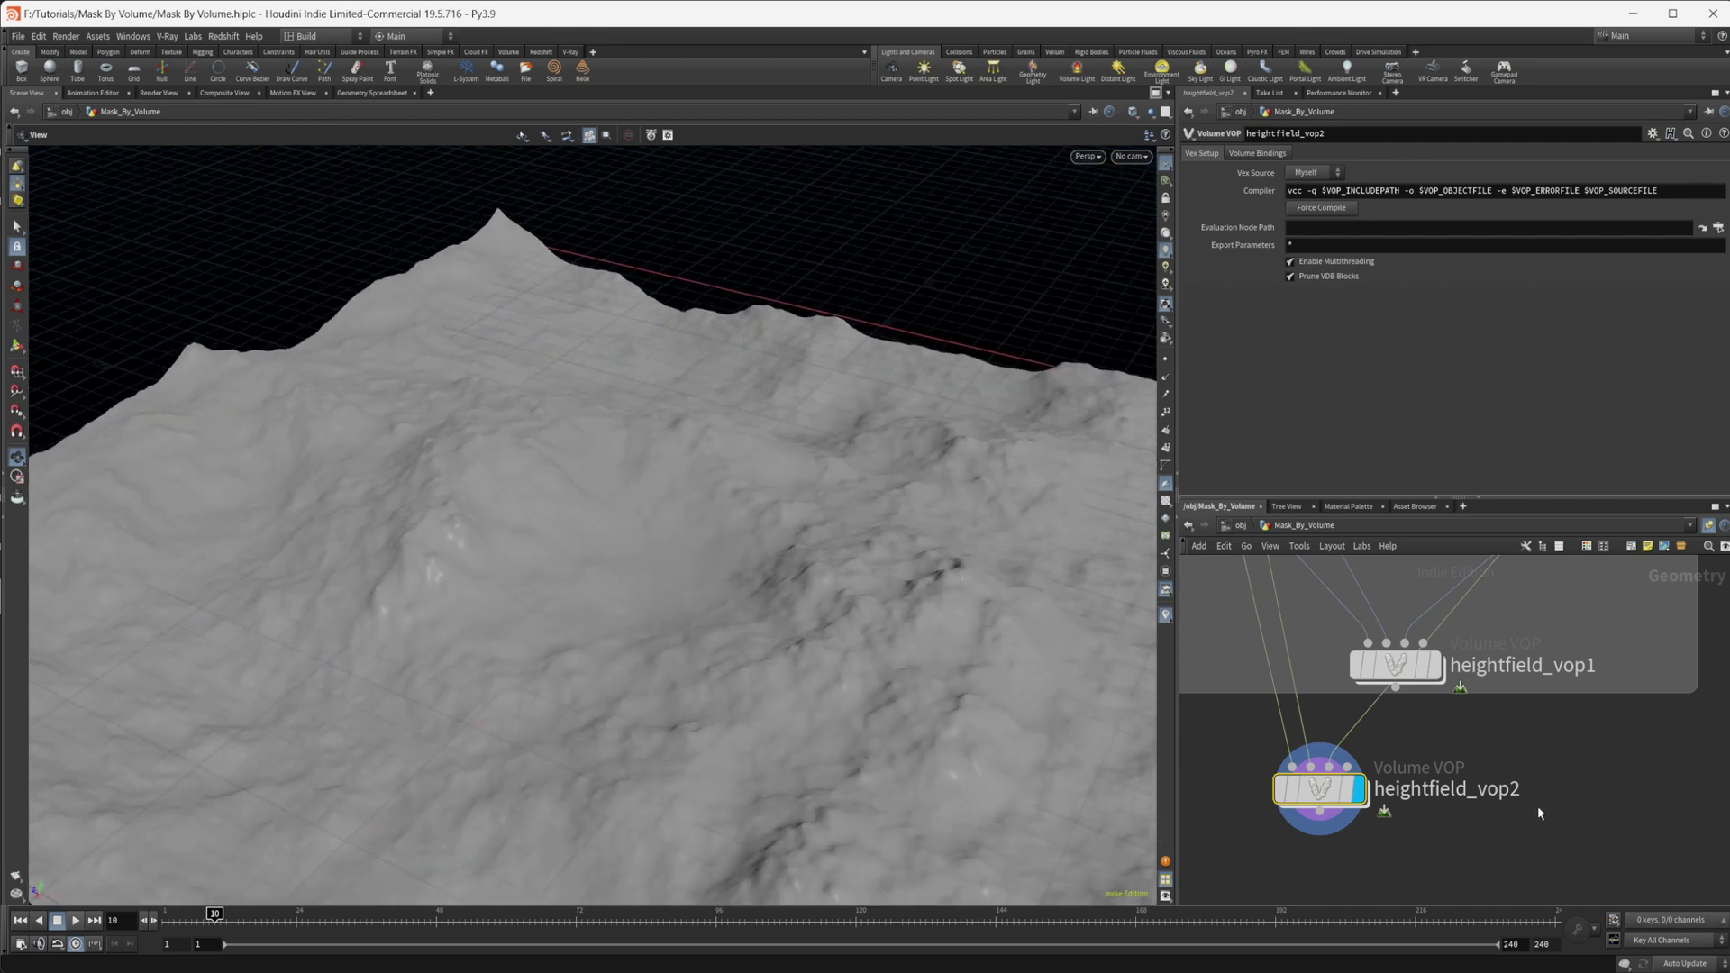
scroll(1460, 838, down, 2)
drag(1303, 809, 1296, 806)
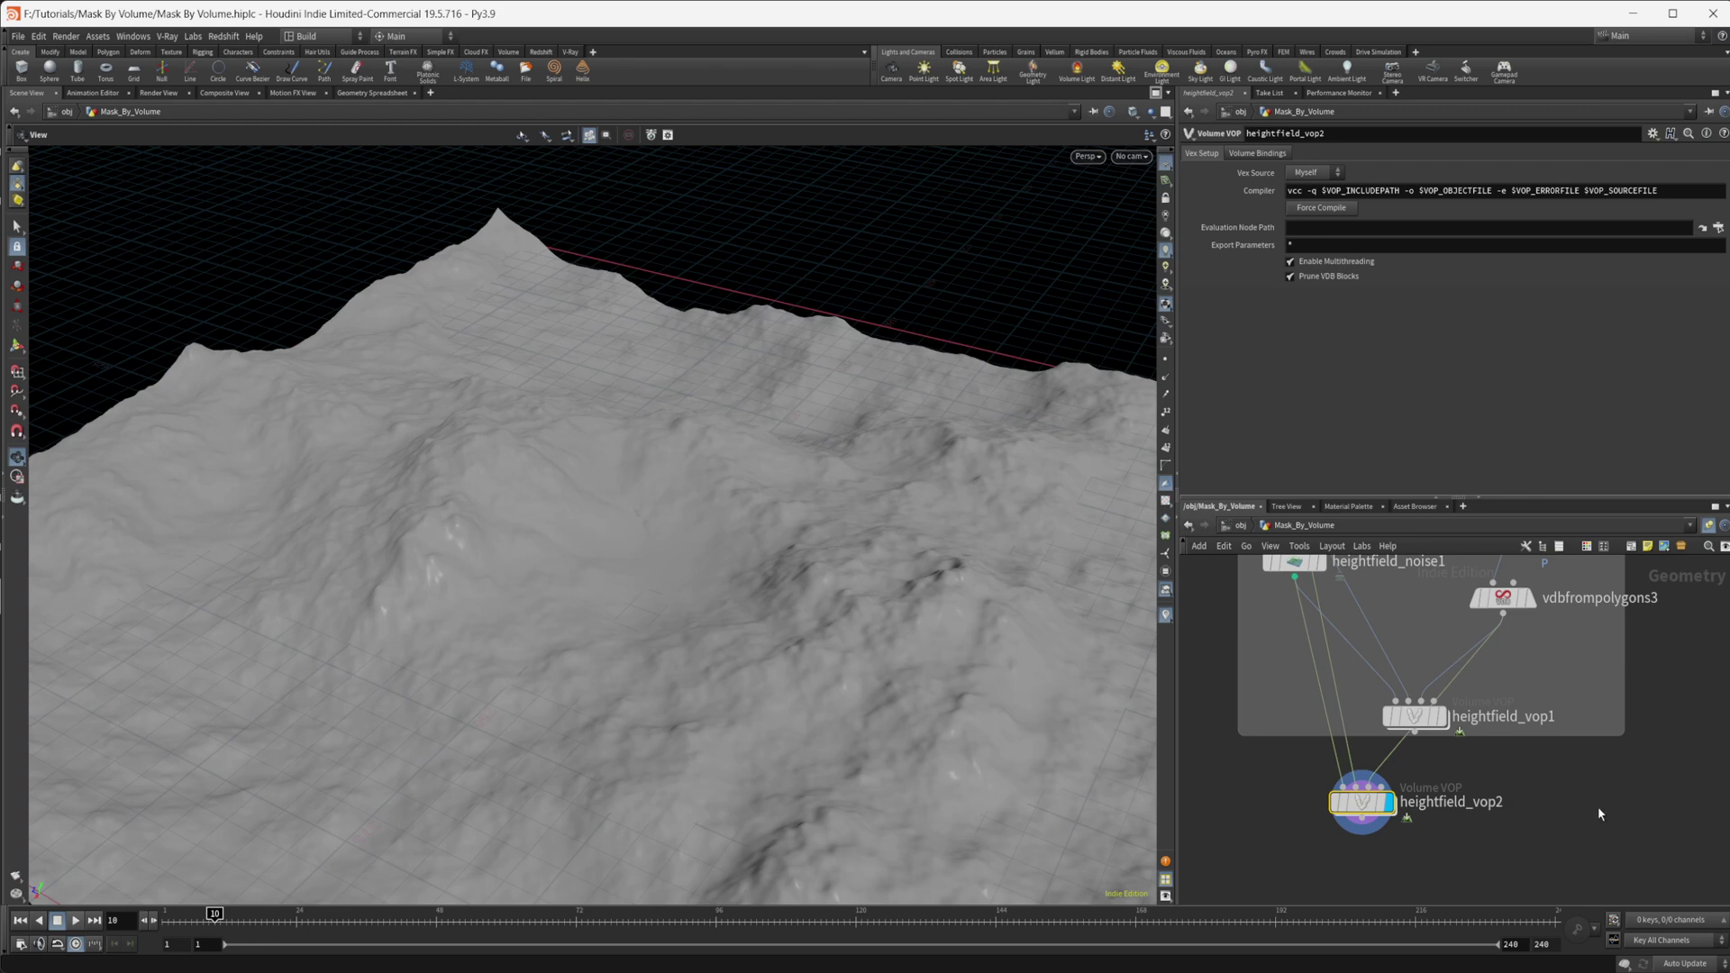
key(Delete)
scroll(1460, 818, down, 2)
middle_drag(1624, 772, 1207, 805)
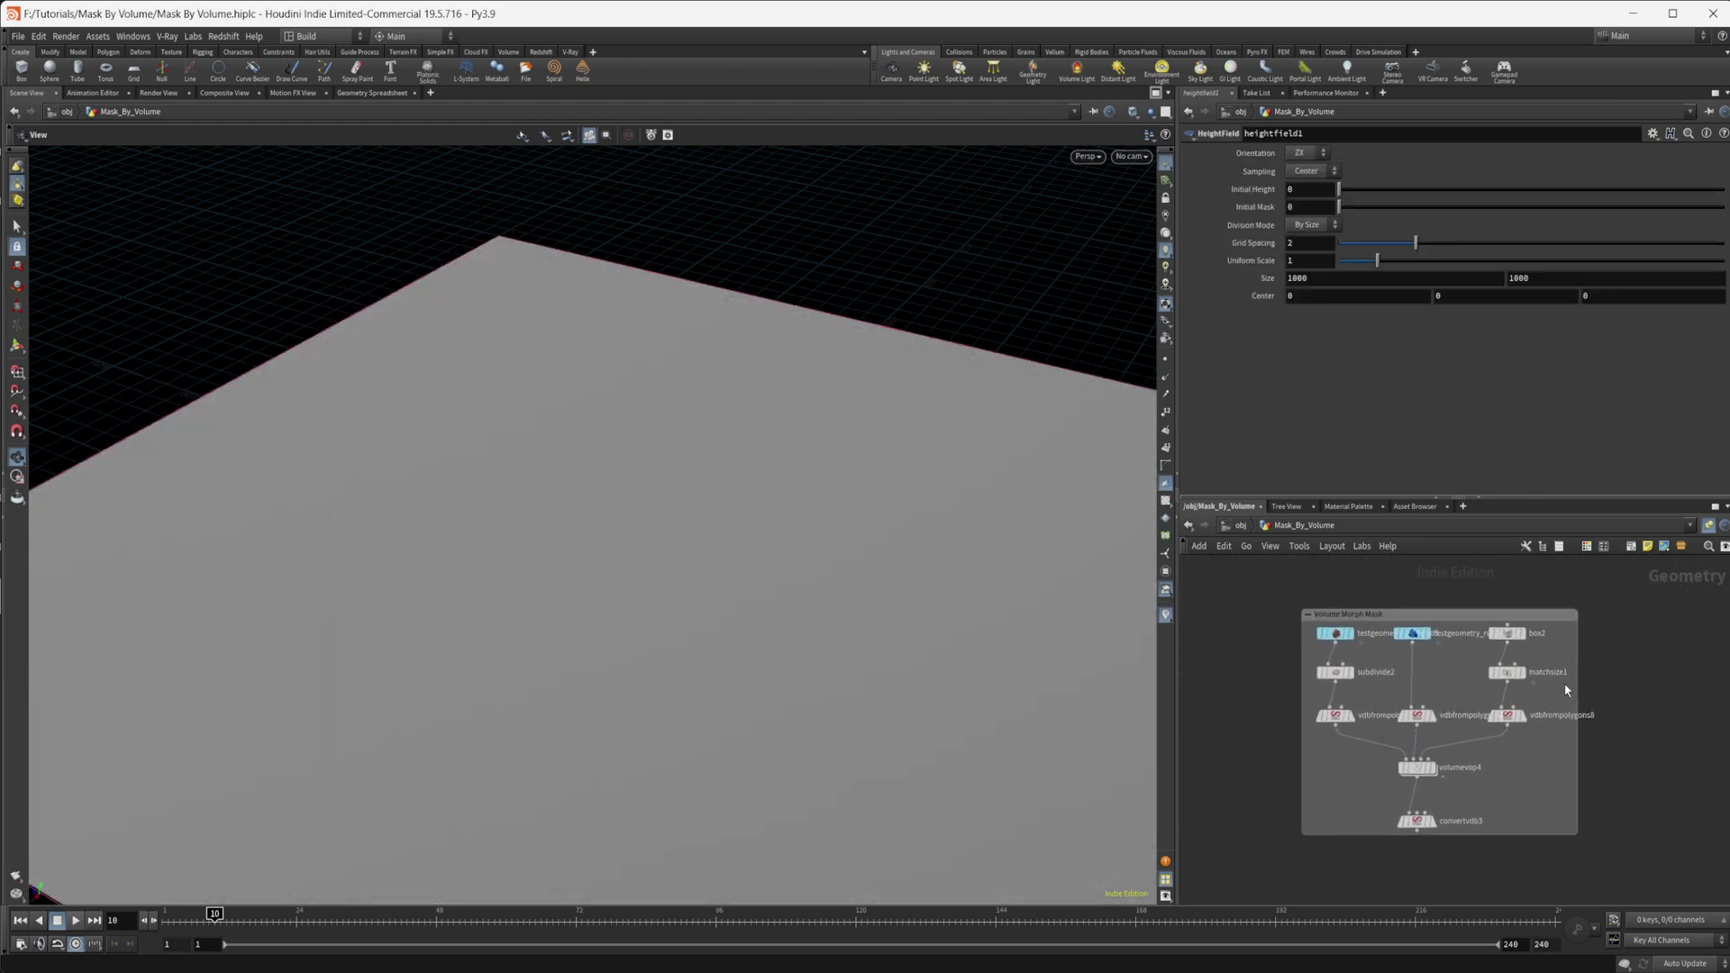
- Display convertvdb3's output and frame the VDB model in the viewport
scroll(1566, 691, up, 3)
click(1386, 861)
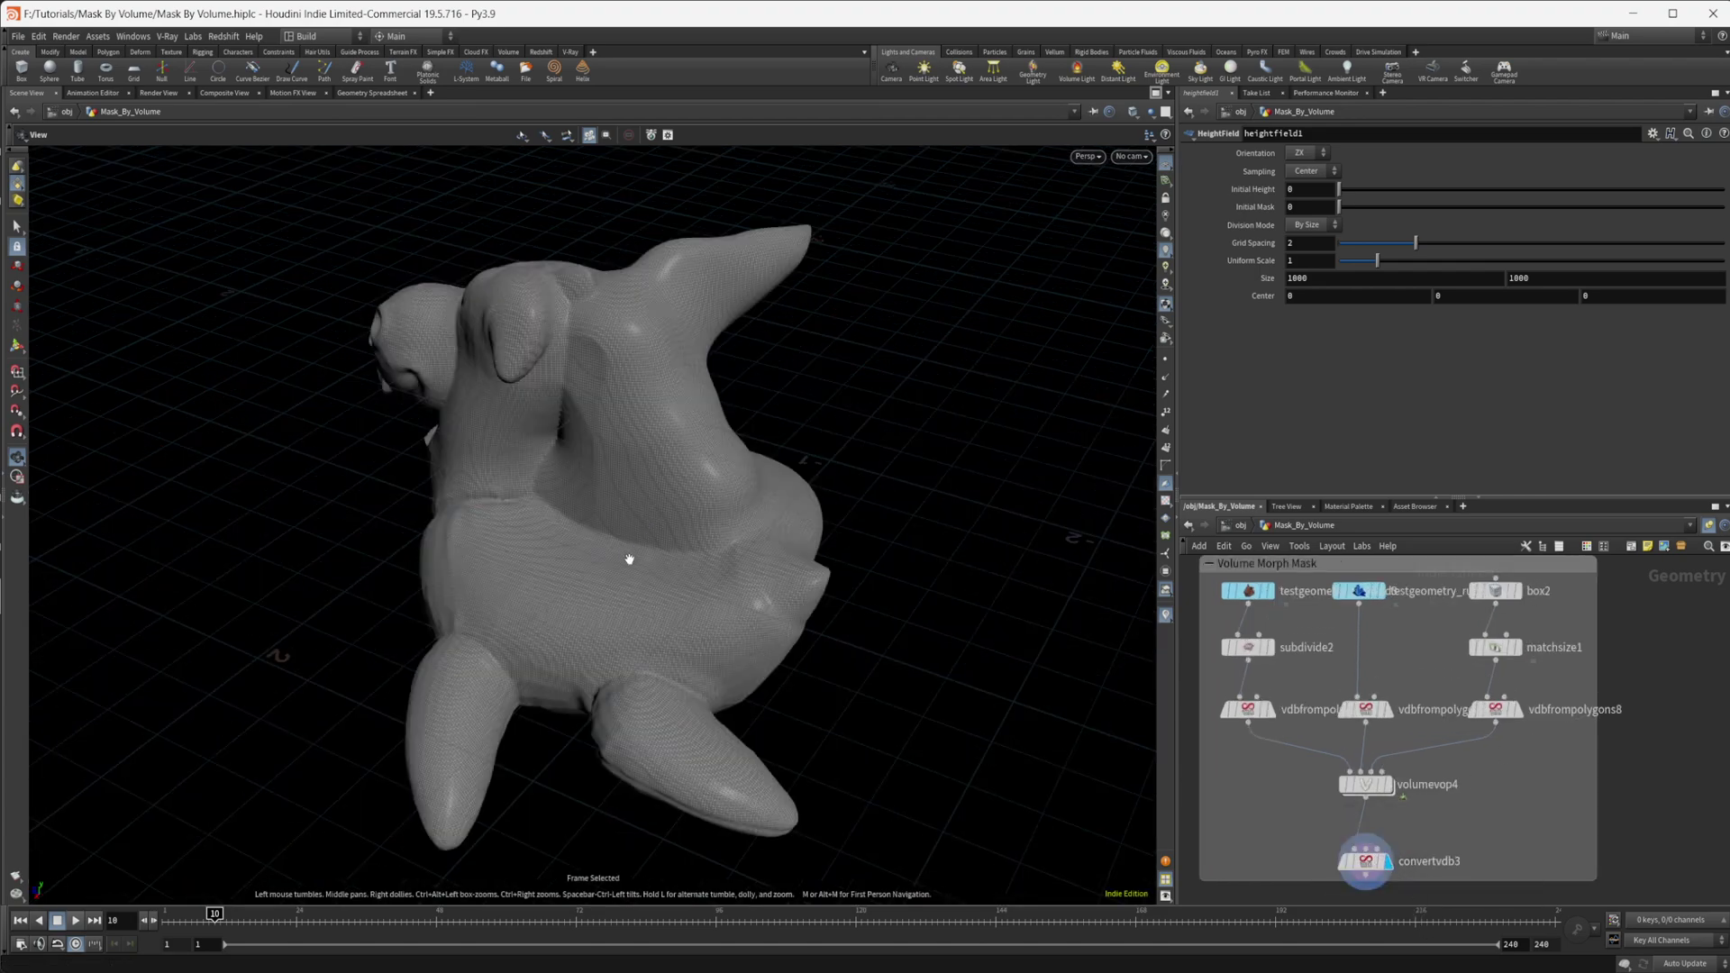
key(f)
drag(521, 567, 584, 459)
right_click(608, 559)
click(591, 531)
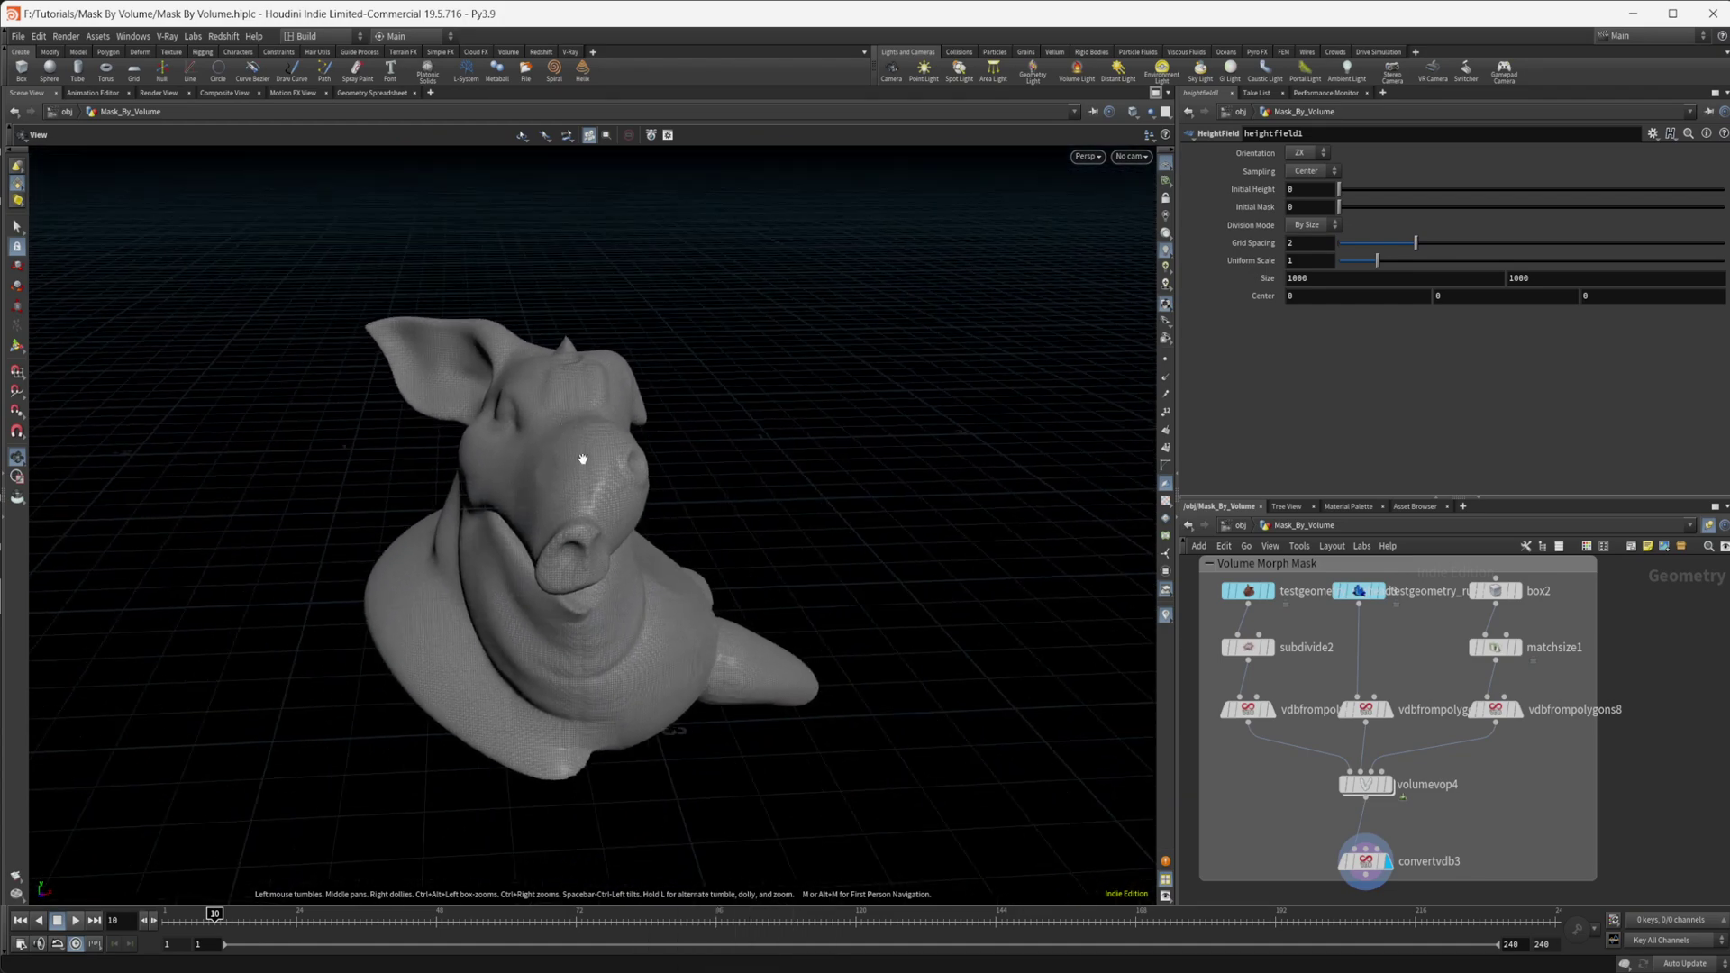
scroll(1355, 651, up, 1)
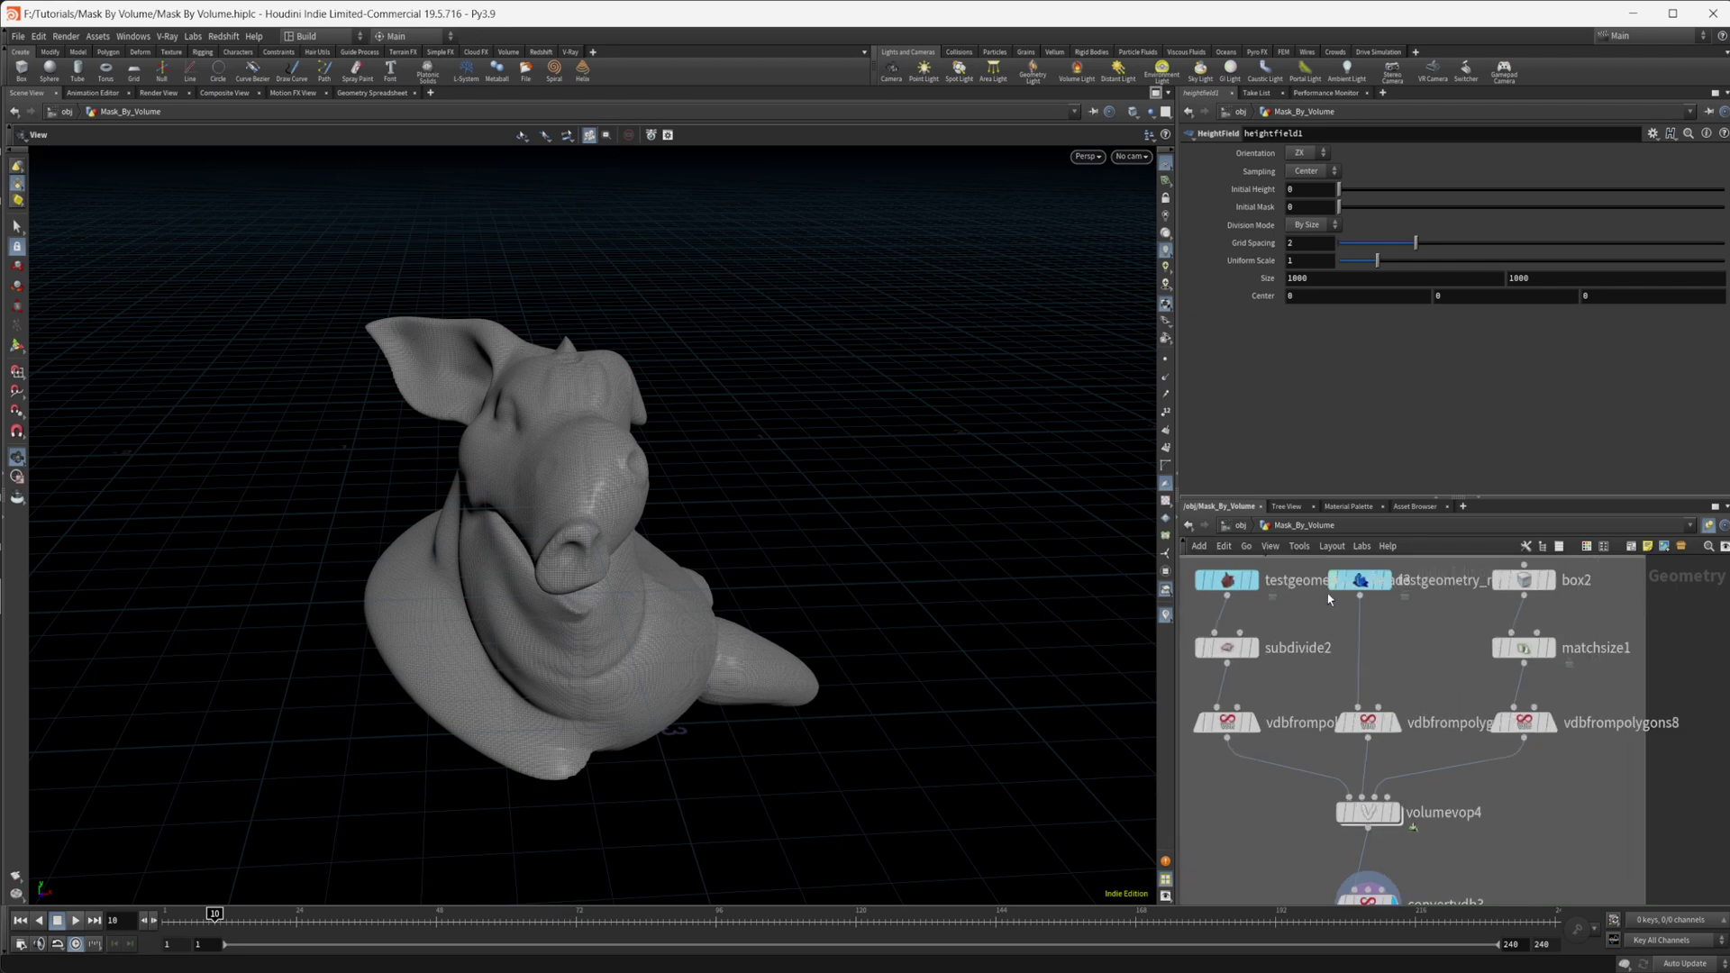
- Preview the pig head branch: test geometry, subdivide2, and its density VDB
middle_drag(1333, 626, 1452, 660)
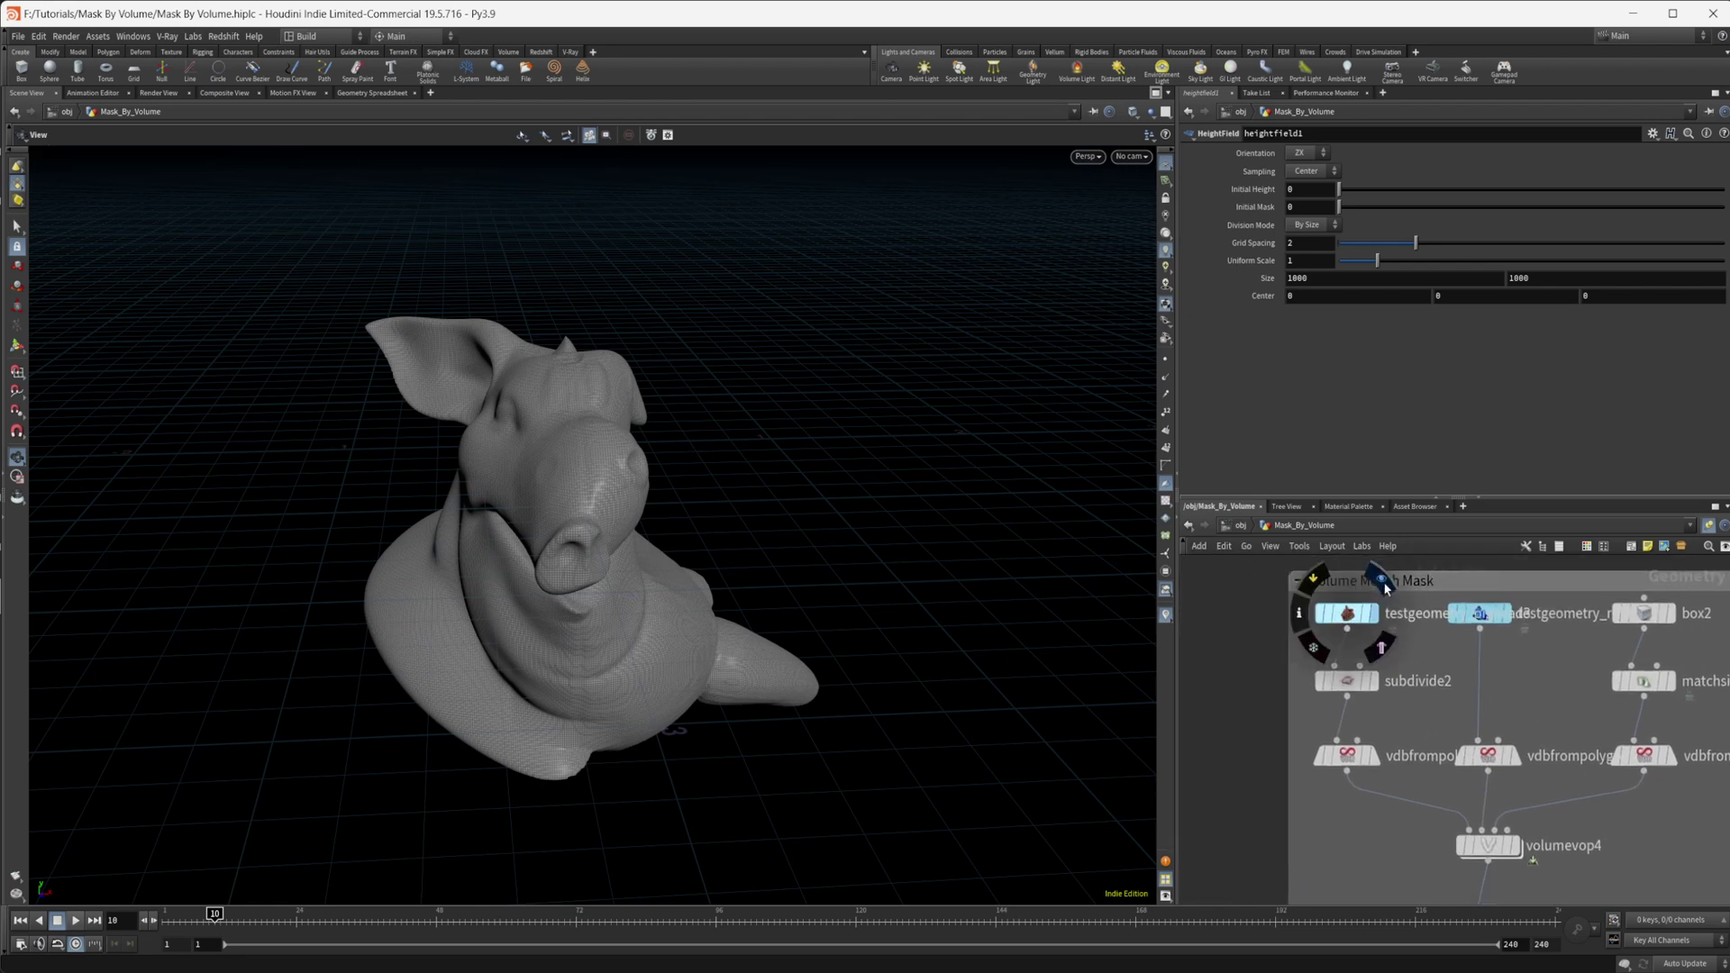
click(1376, 583)
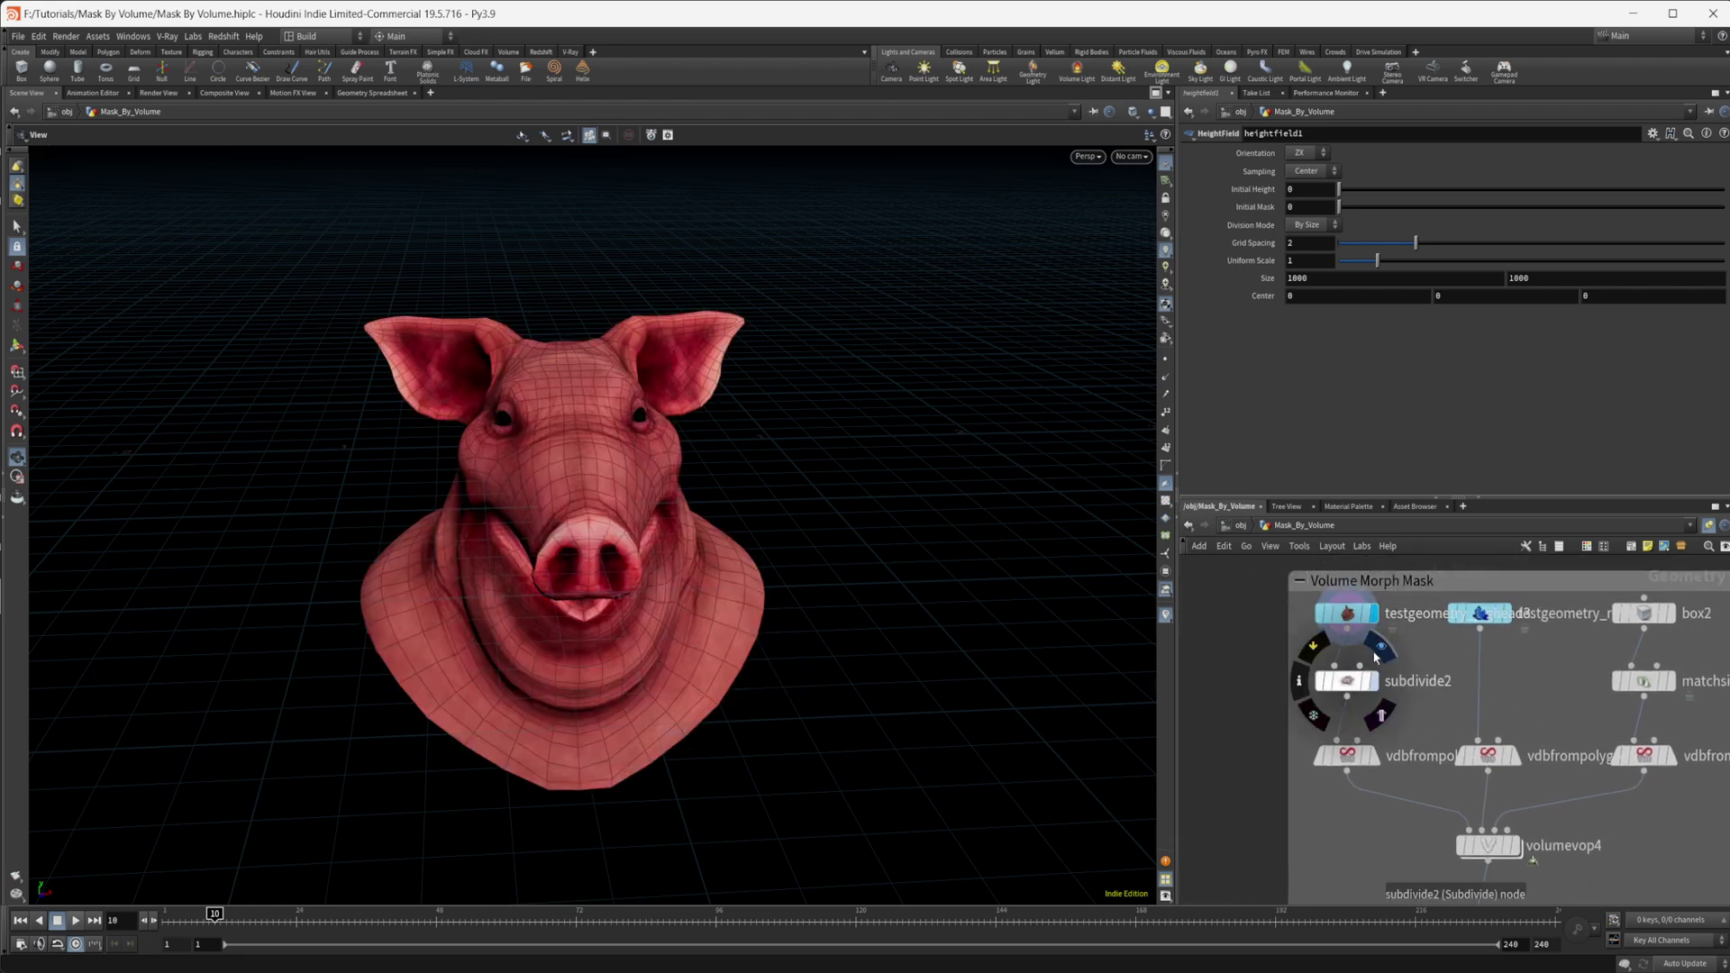
click(1371, 682)
click(1367, 682)
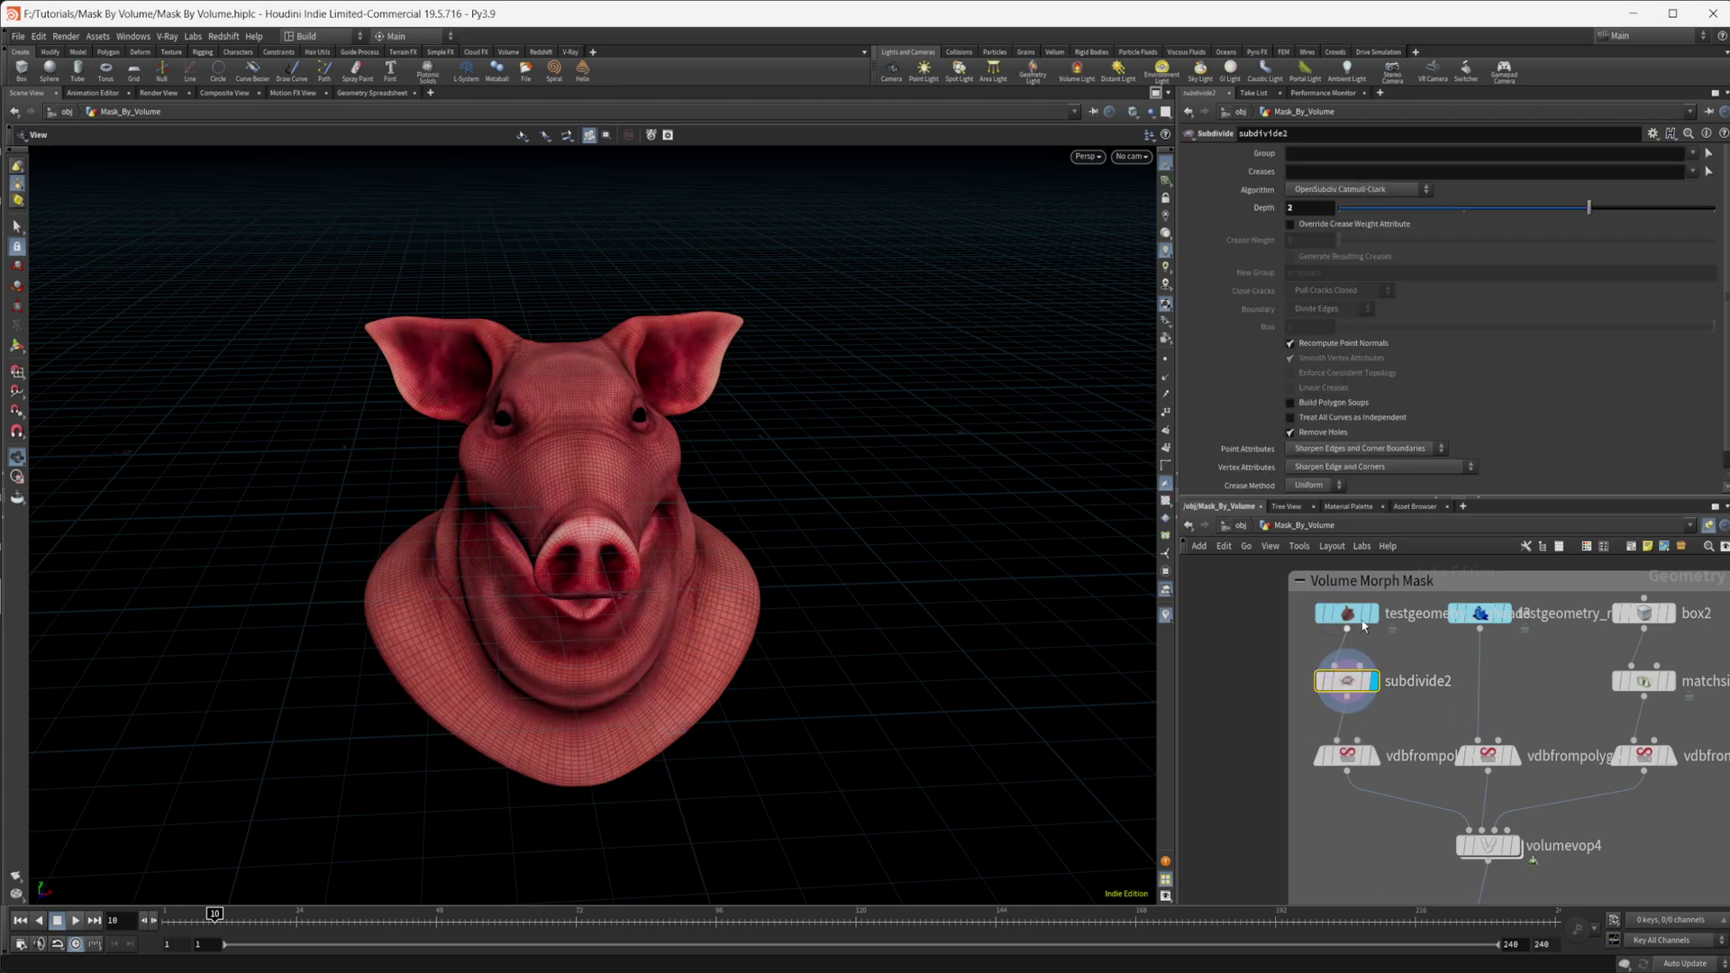
click(1382, 721)
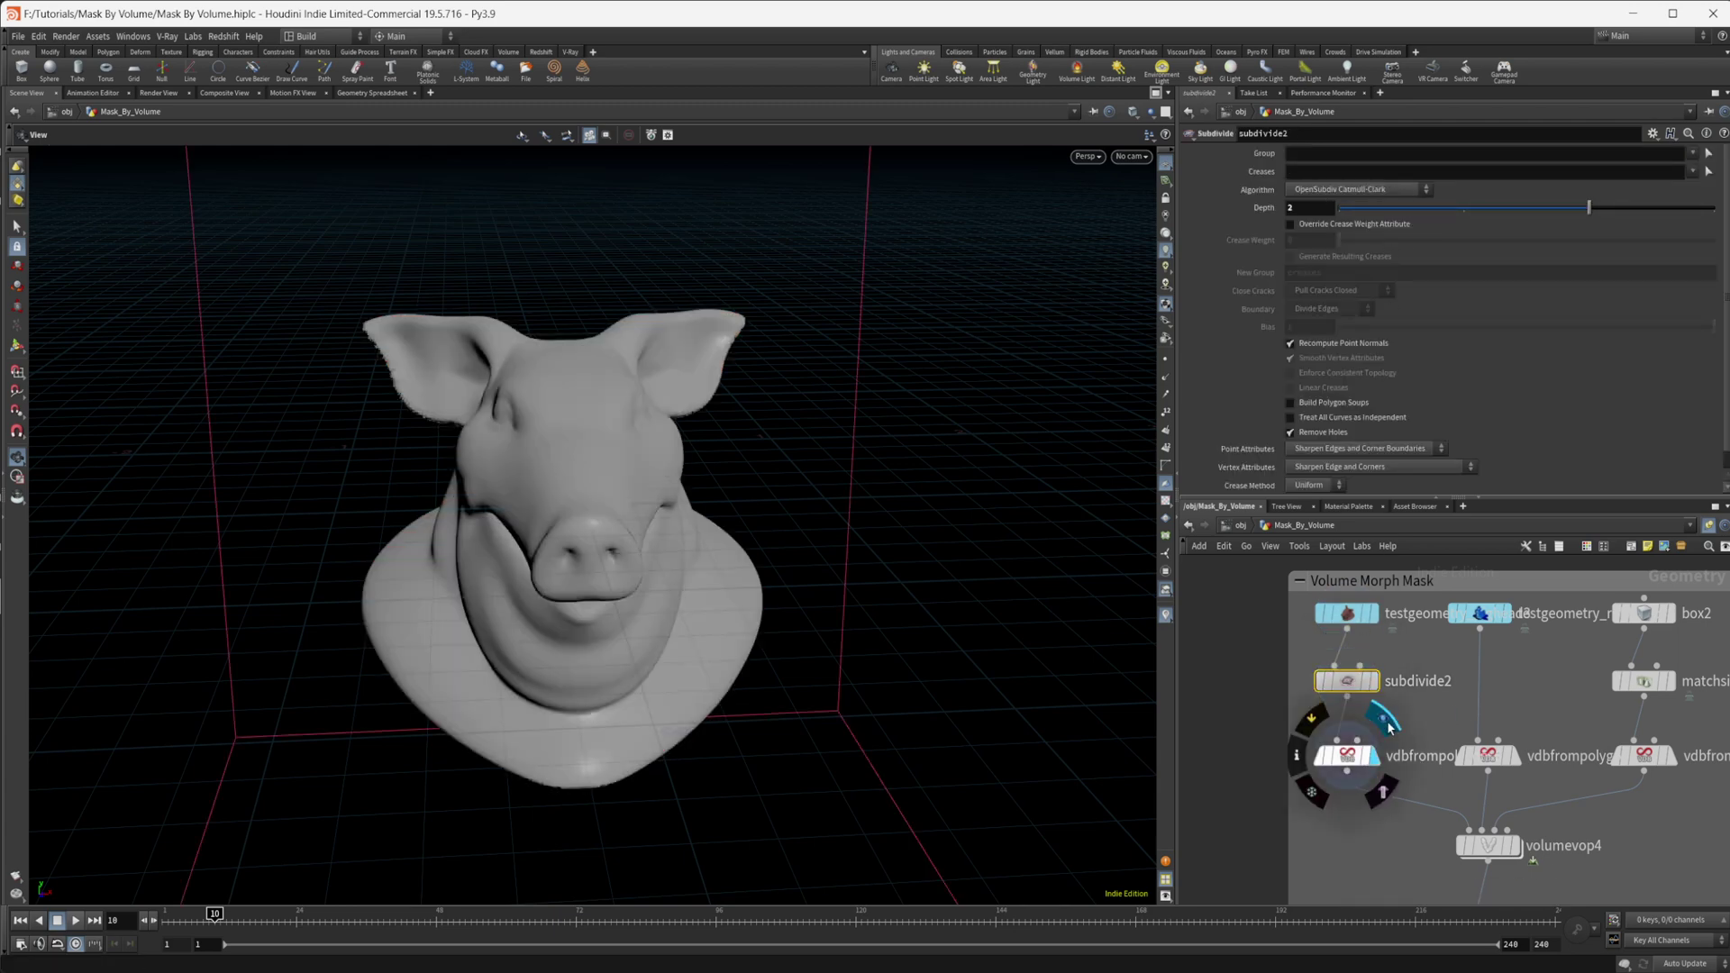
click(1347, 755)
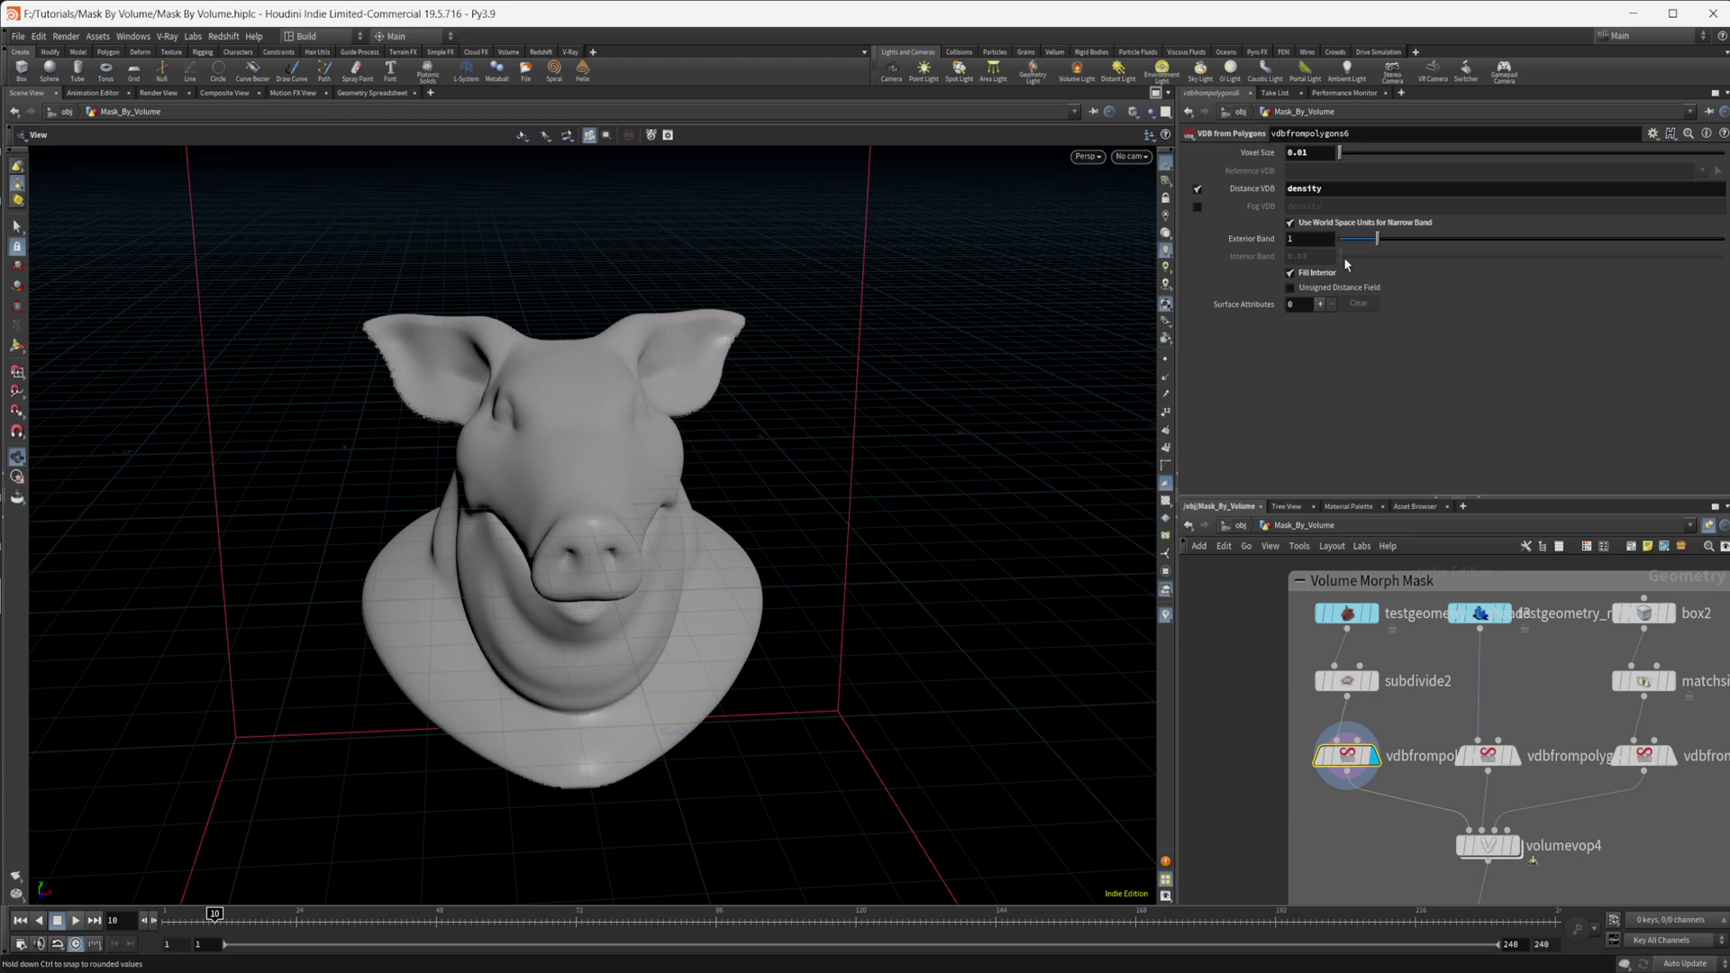
double_click(1359, 189)
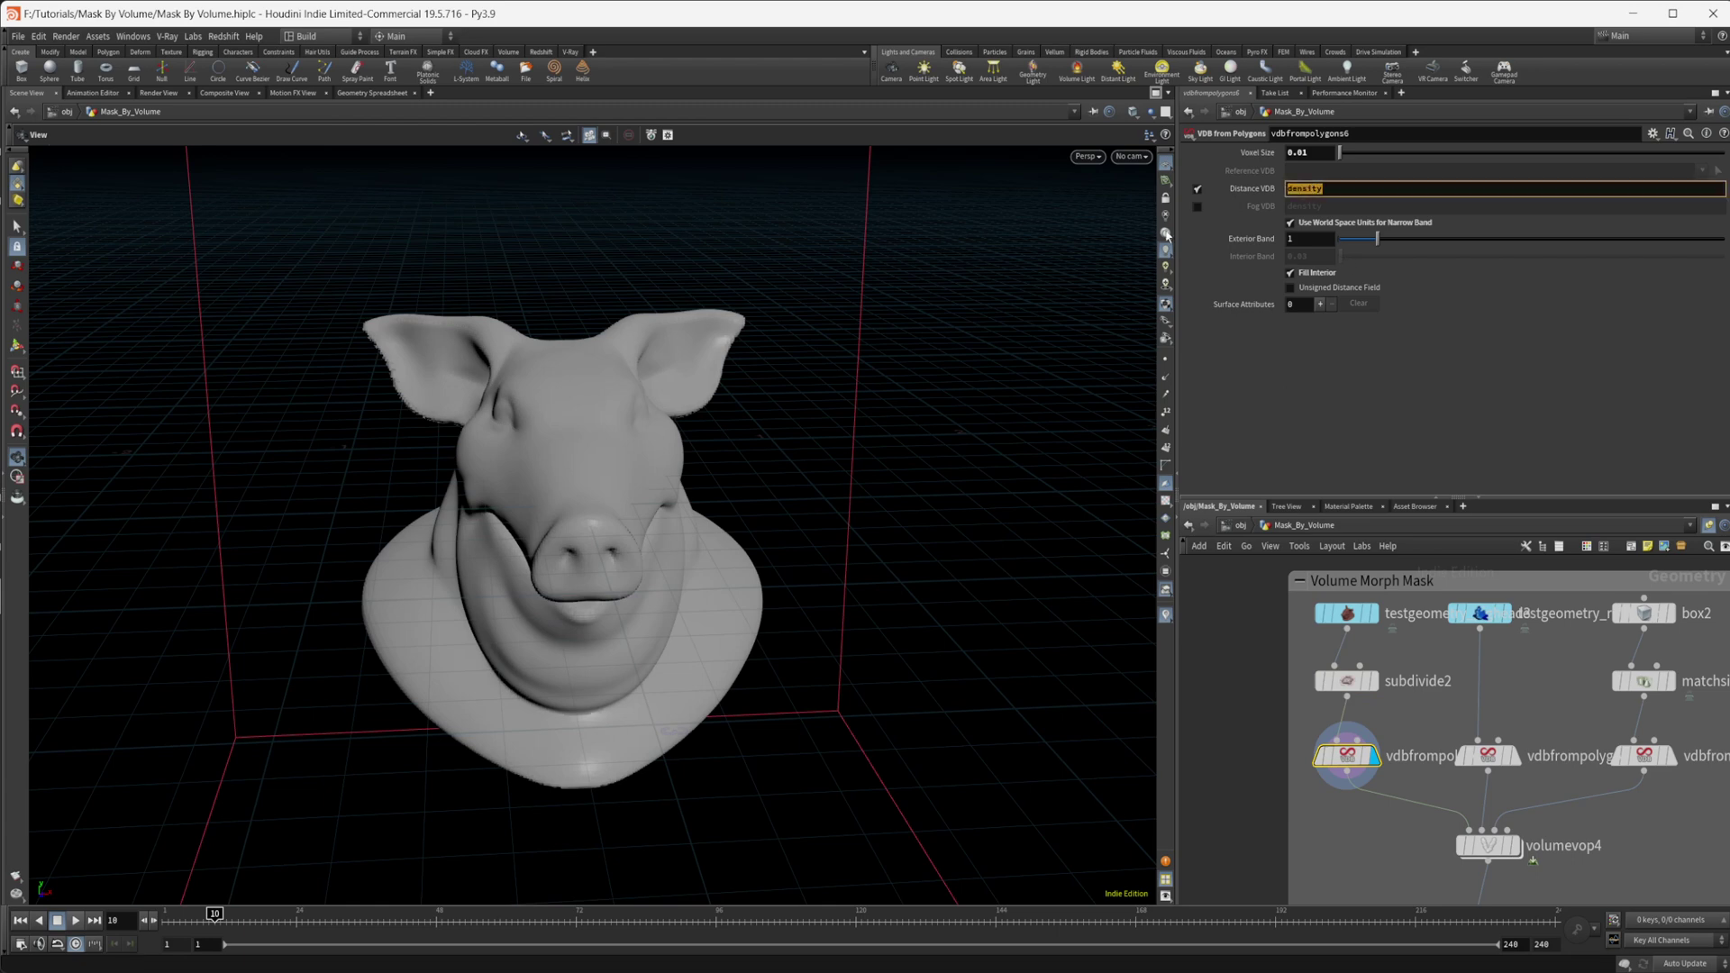
click(1300, 816)
middle_drag(1360, 860, 1313, 809)
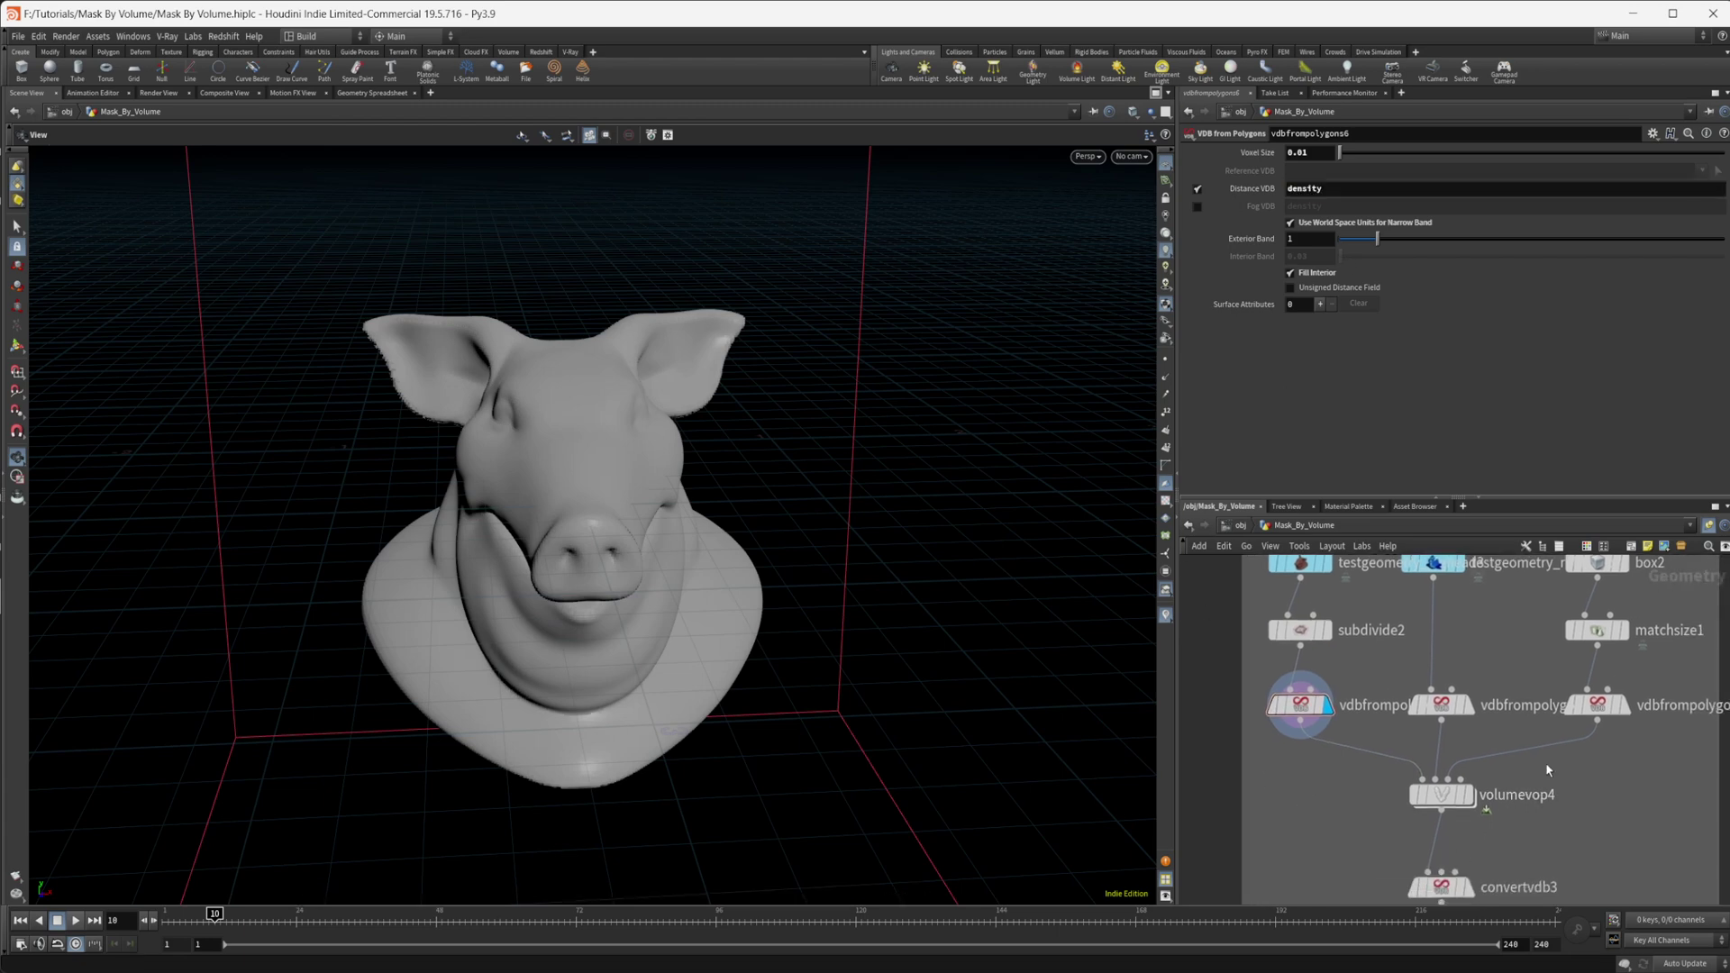
- Preview the rubber toy geometry and its VDB, checking their parameters
middle_drag(1545, 762, 1478, 802)
click(1387, 603)
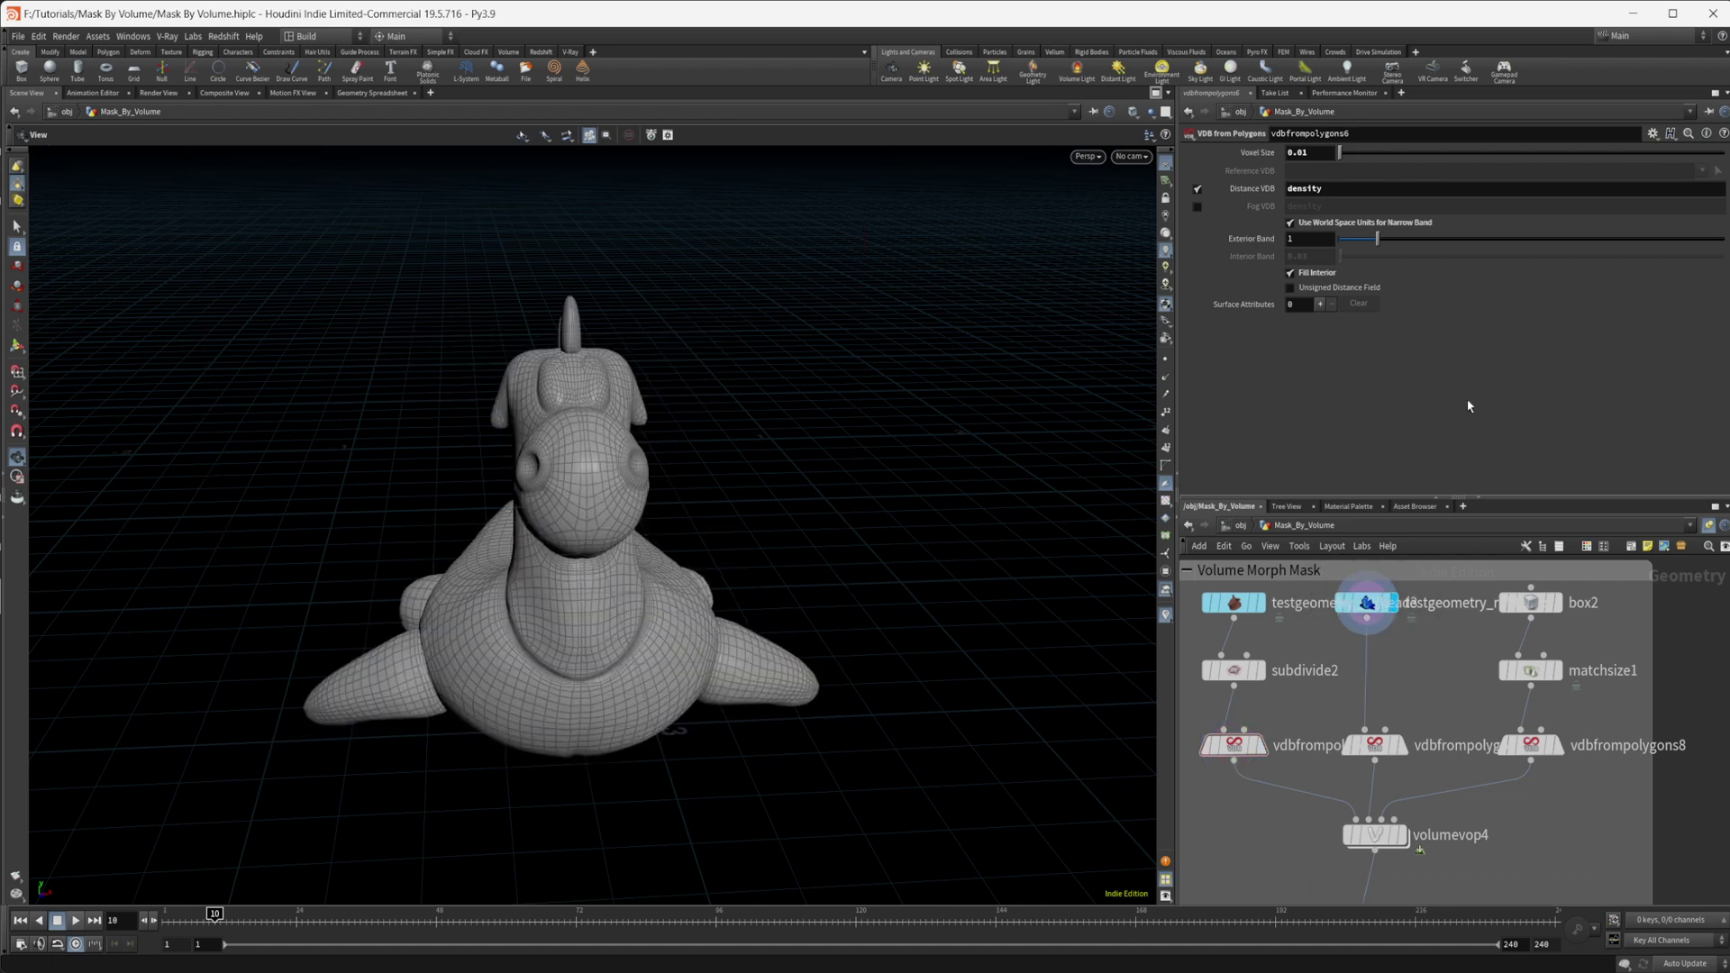
click(1386, 613)
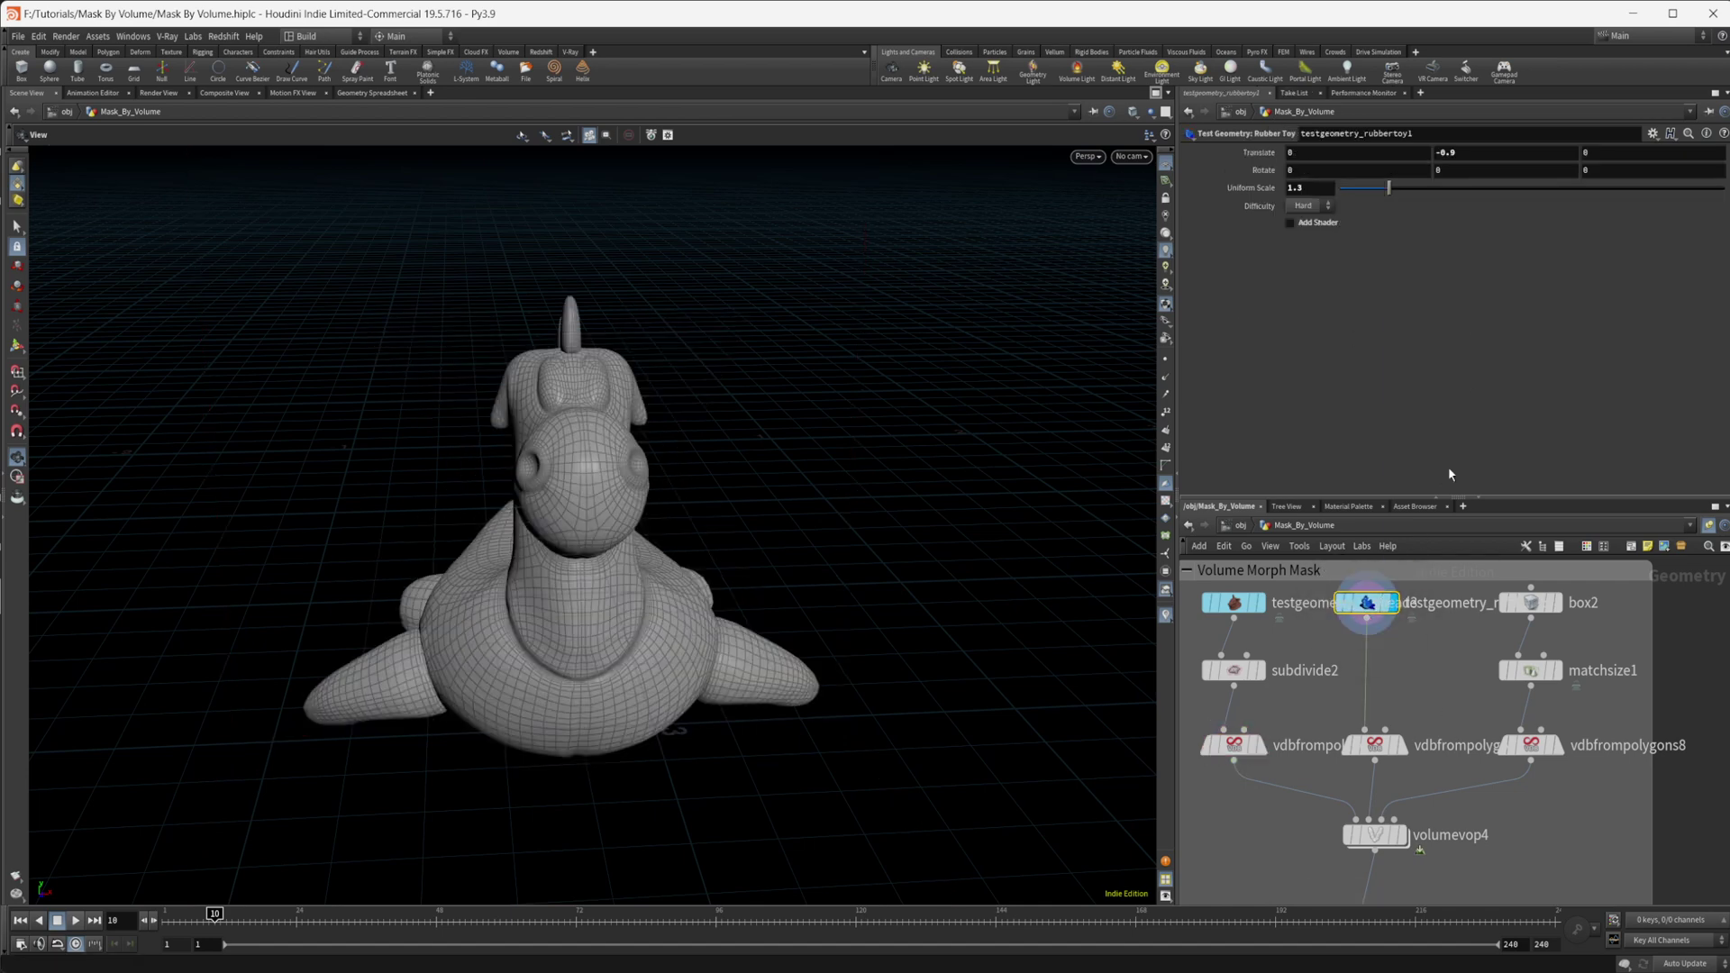
mouse_move(1374, 748)
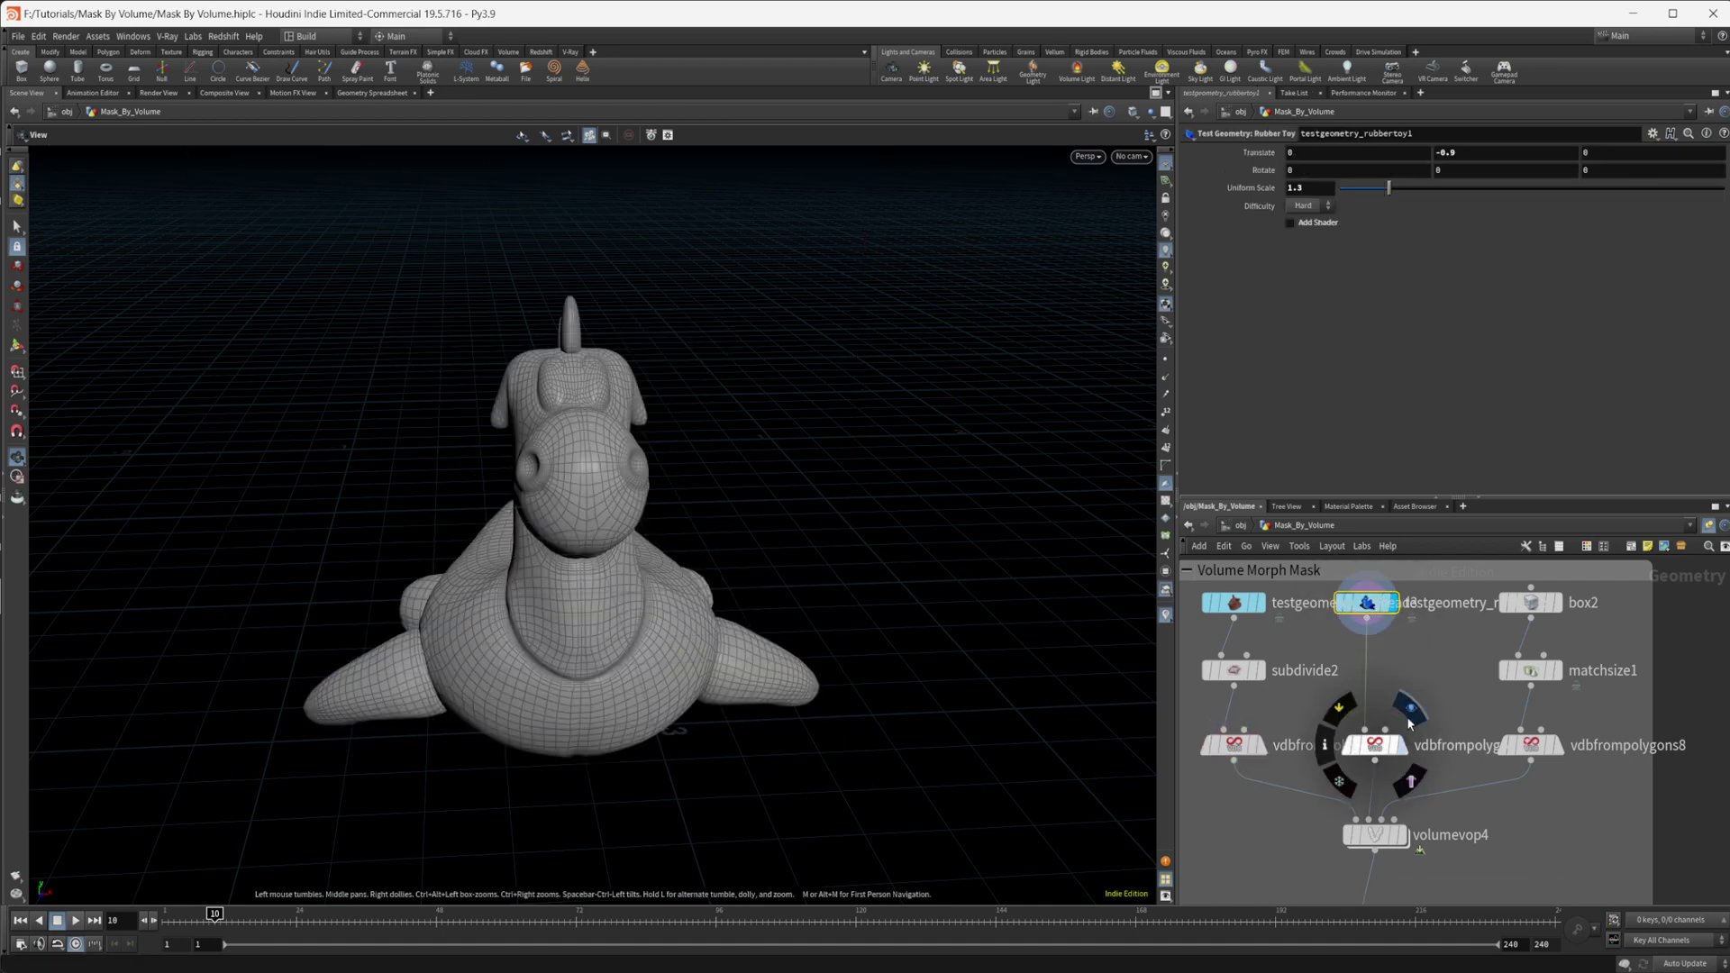
click(1412, 716)
click(1374, 744)
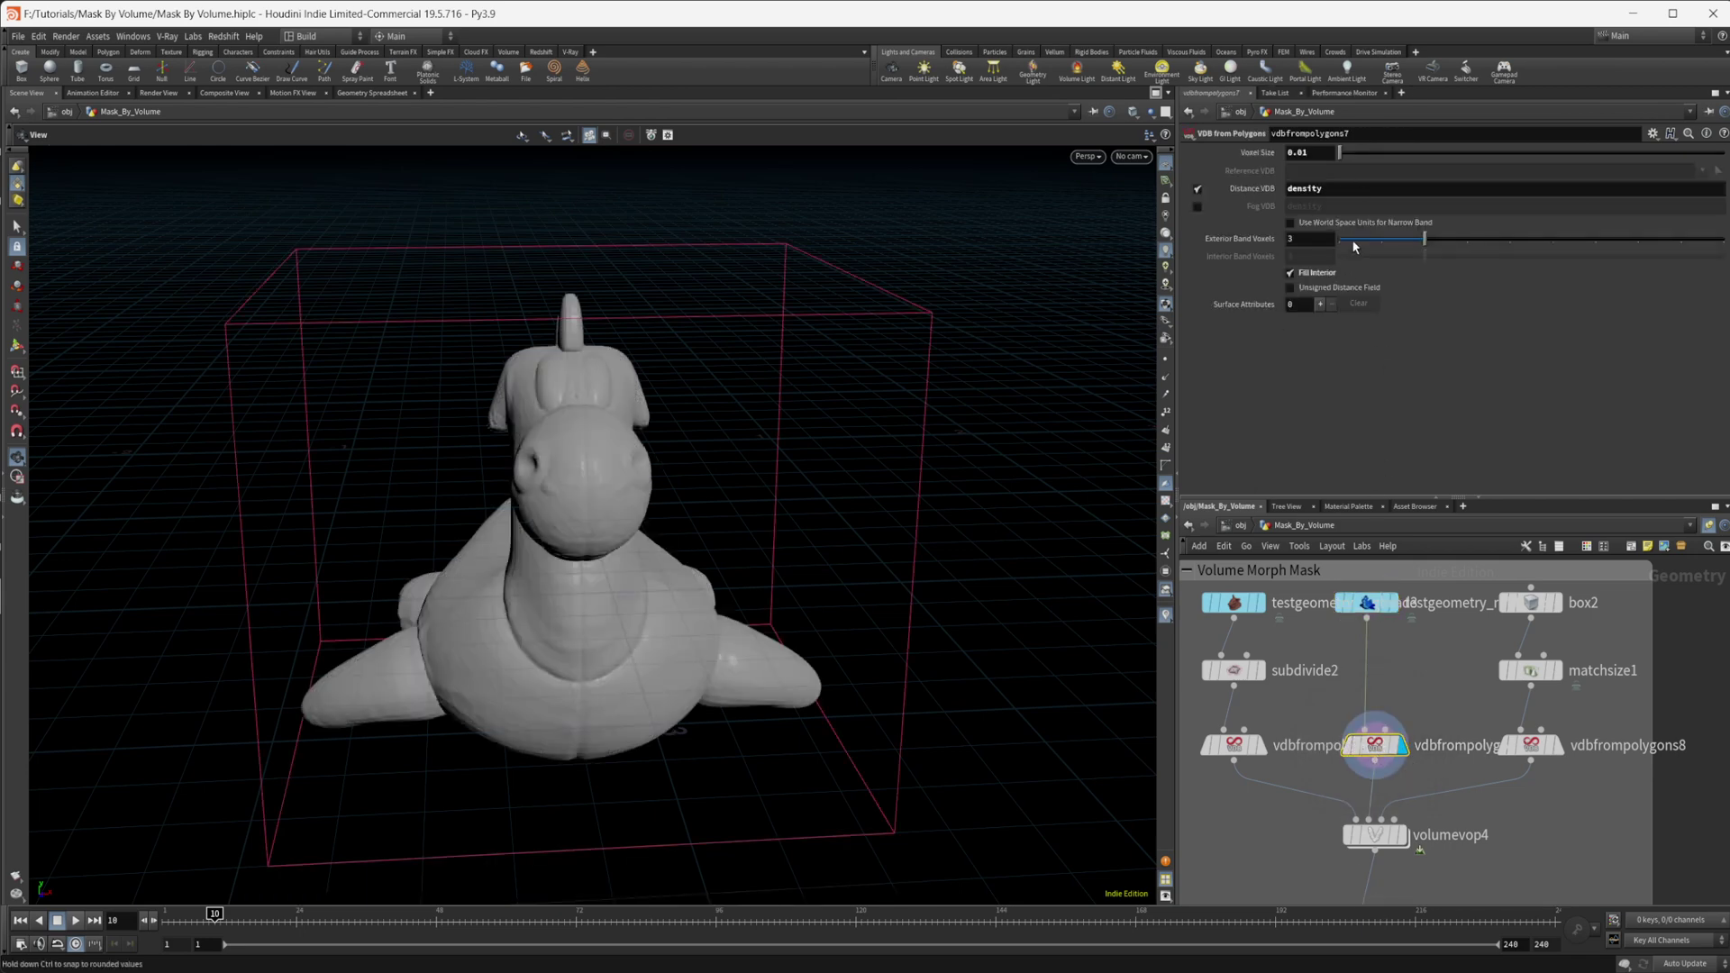
drag(1332, 189, 1286, 189)
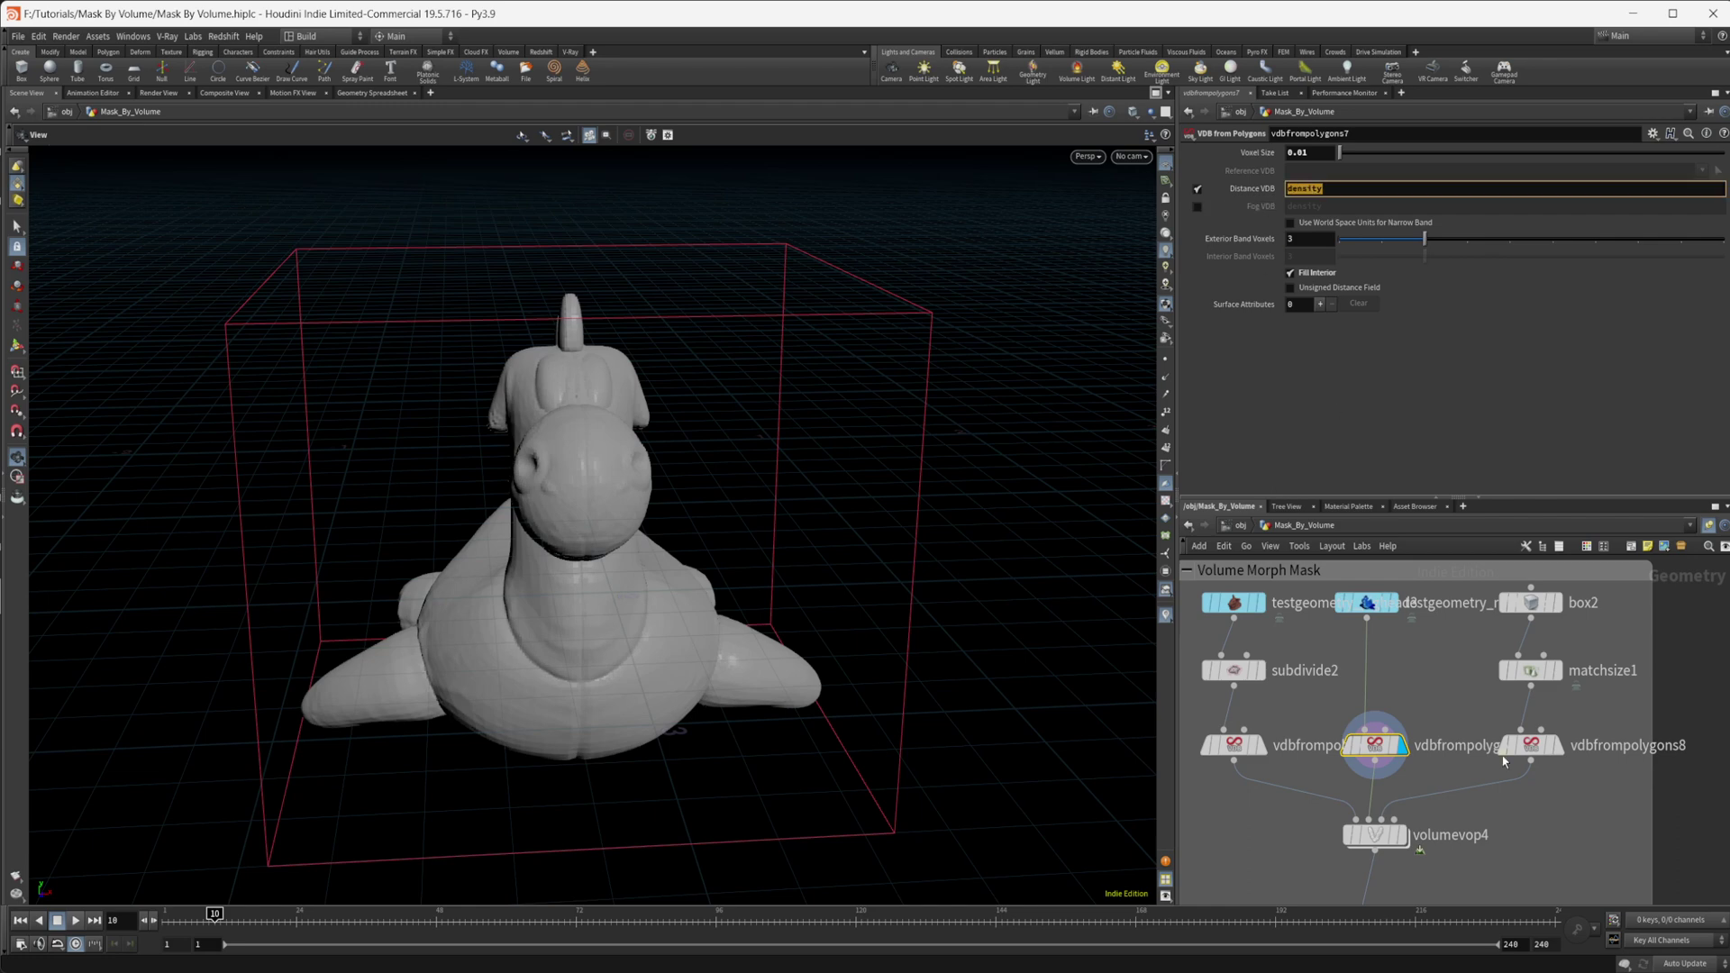
click(1451, 835)
- Preview the box branch: raw box2, matchsize1, then vdbfrompolygons8's 'mask' fog volume
middle_drag(1453, 834, 1464, 781)
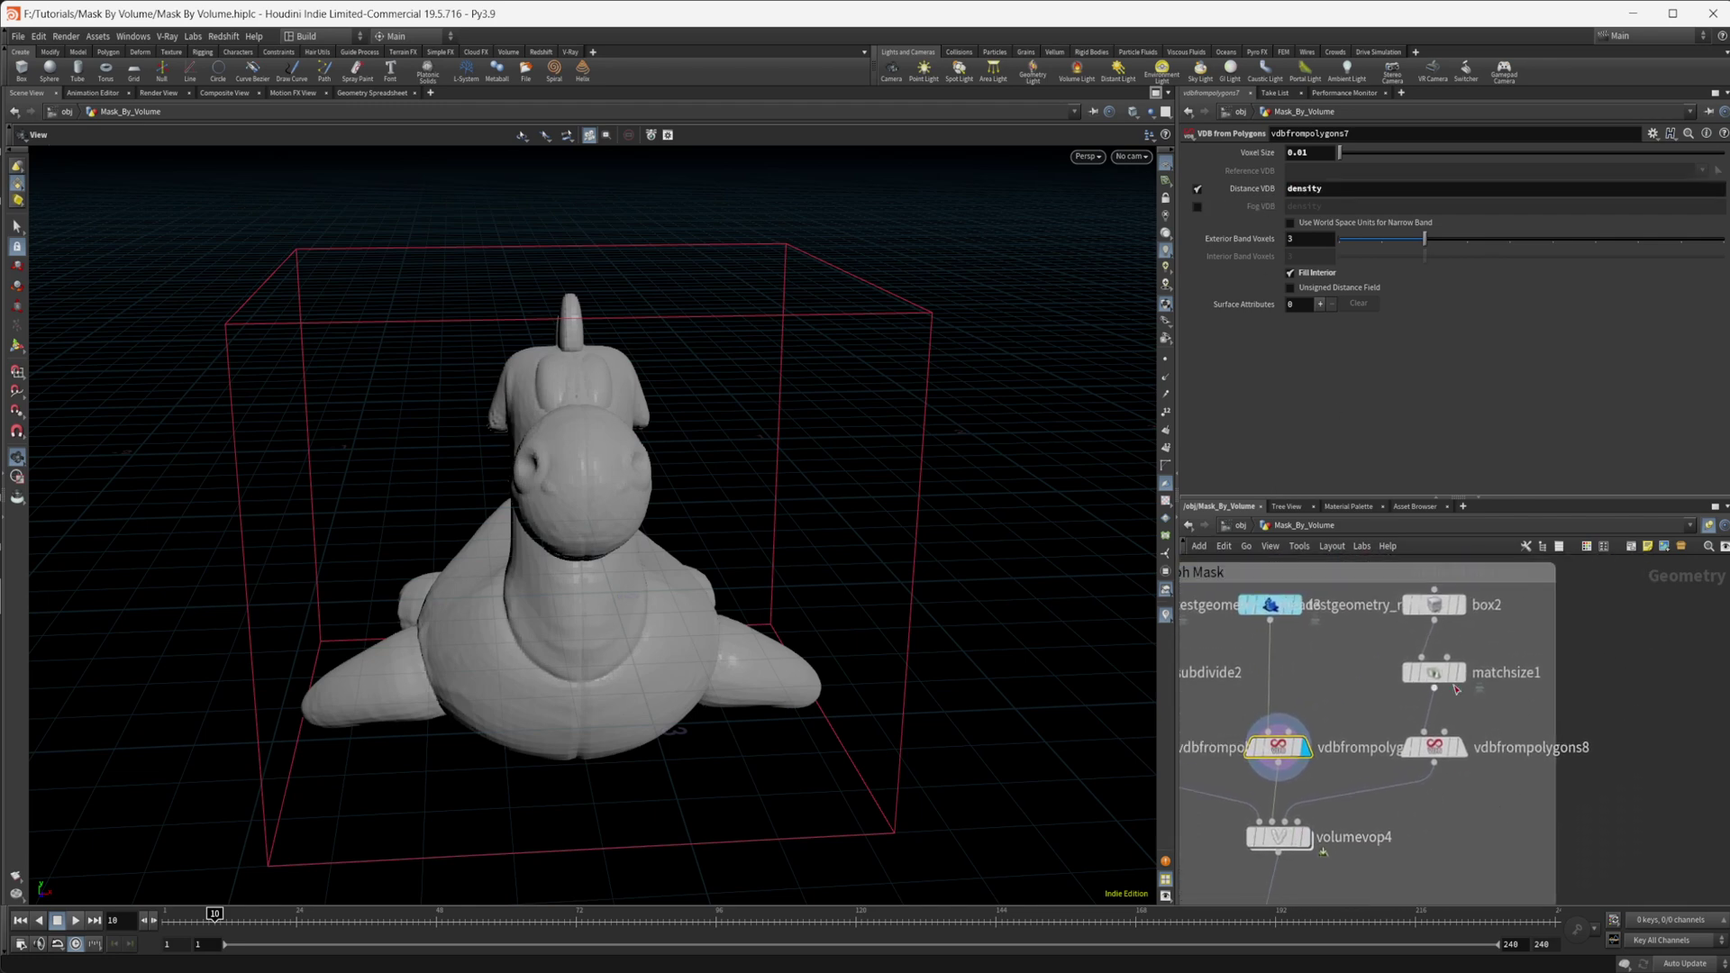
click(1460, 604)
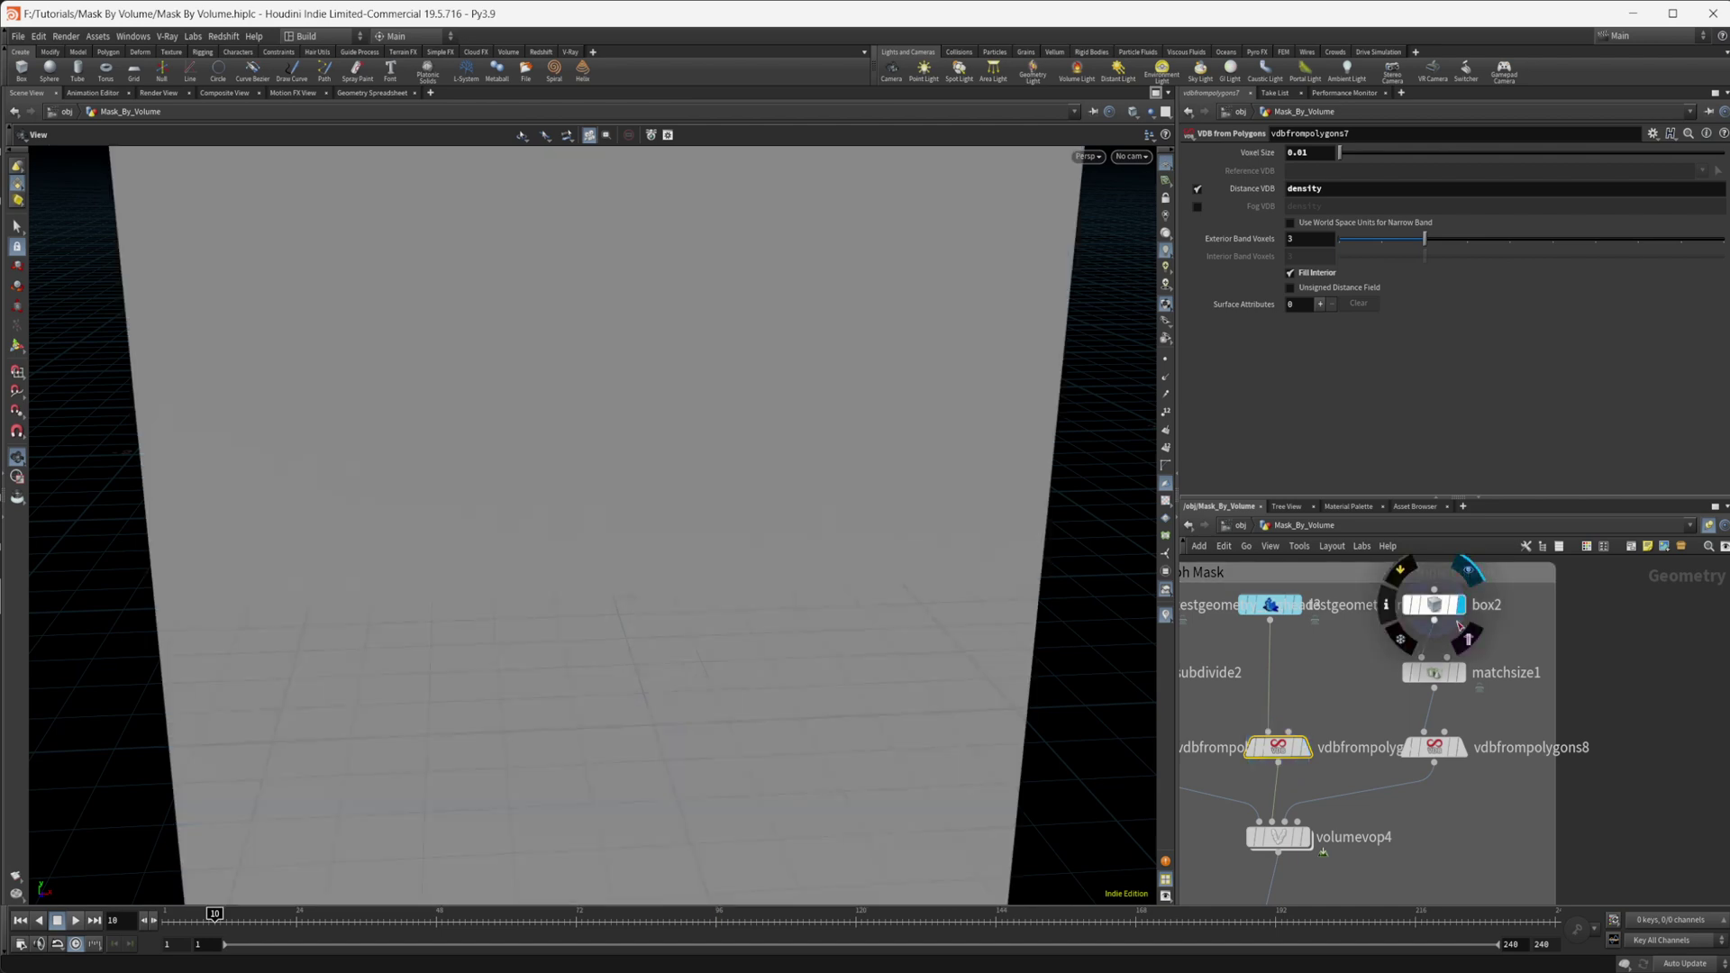
scroll(555, 748, down, 5)
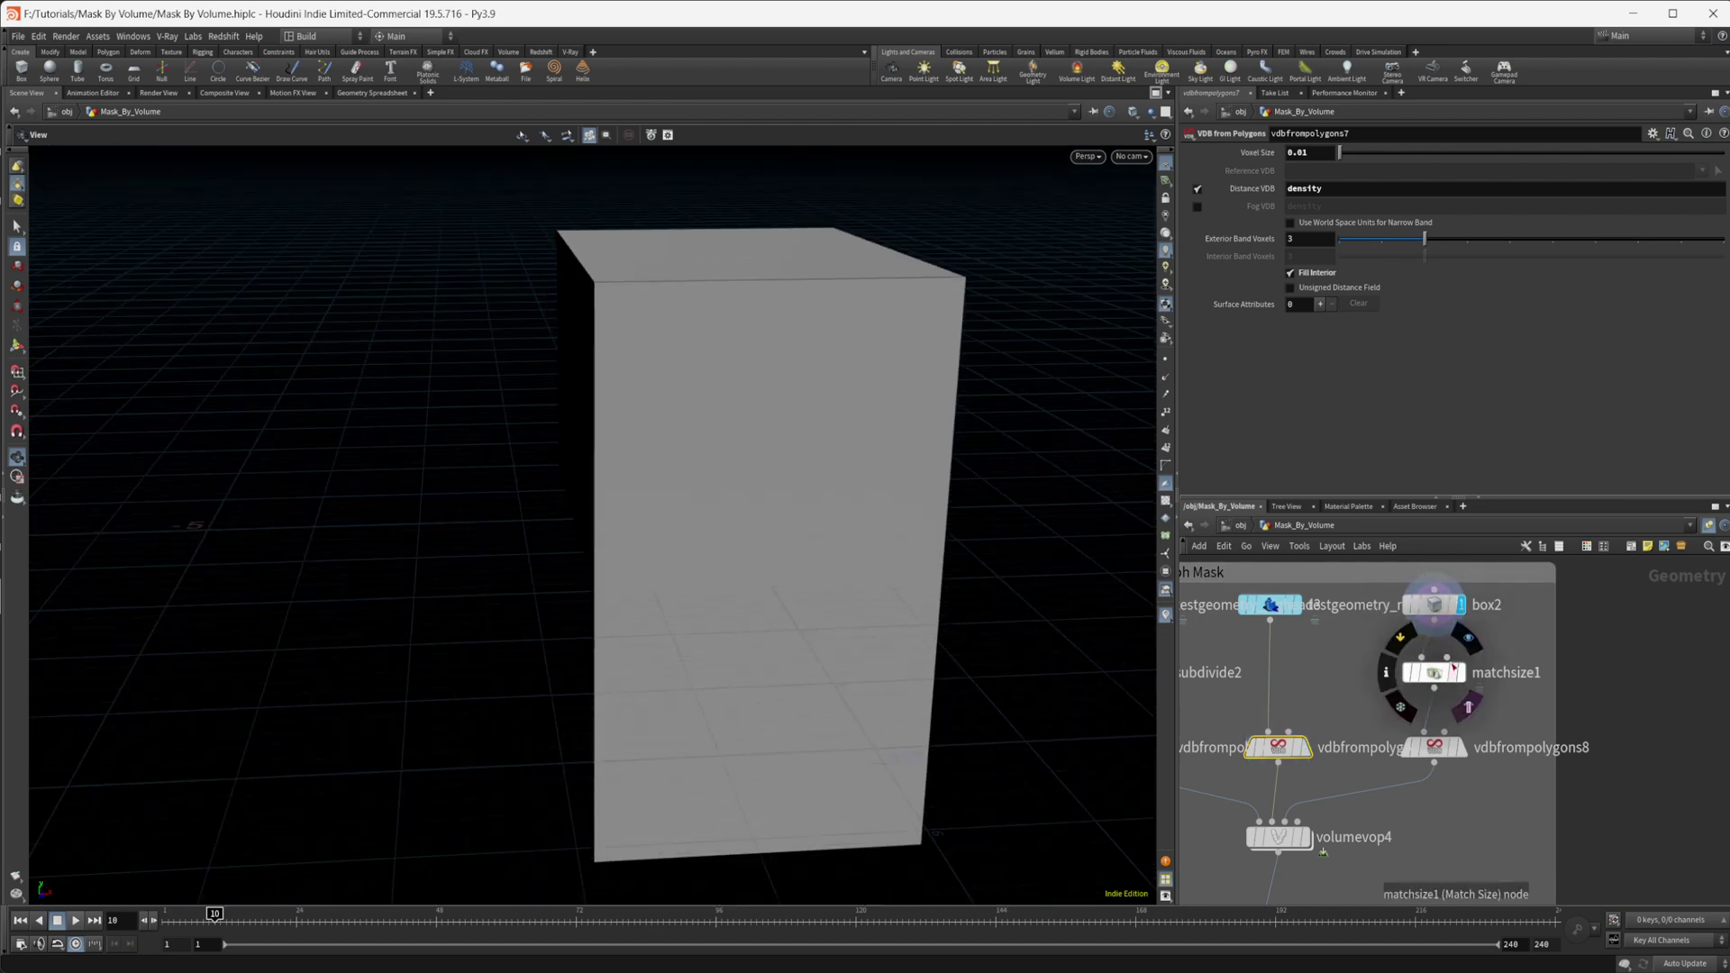
click(1460, 672)
drag(820, 640, 787, 405)
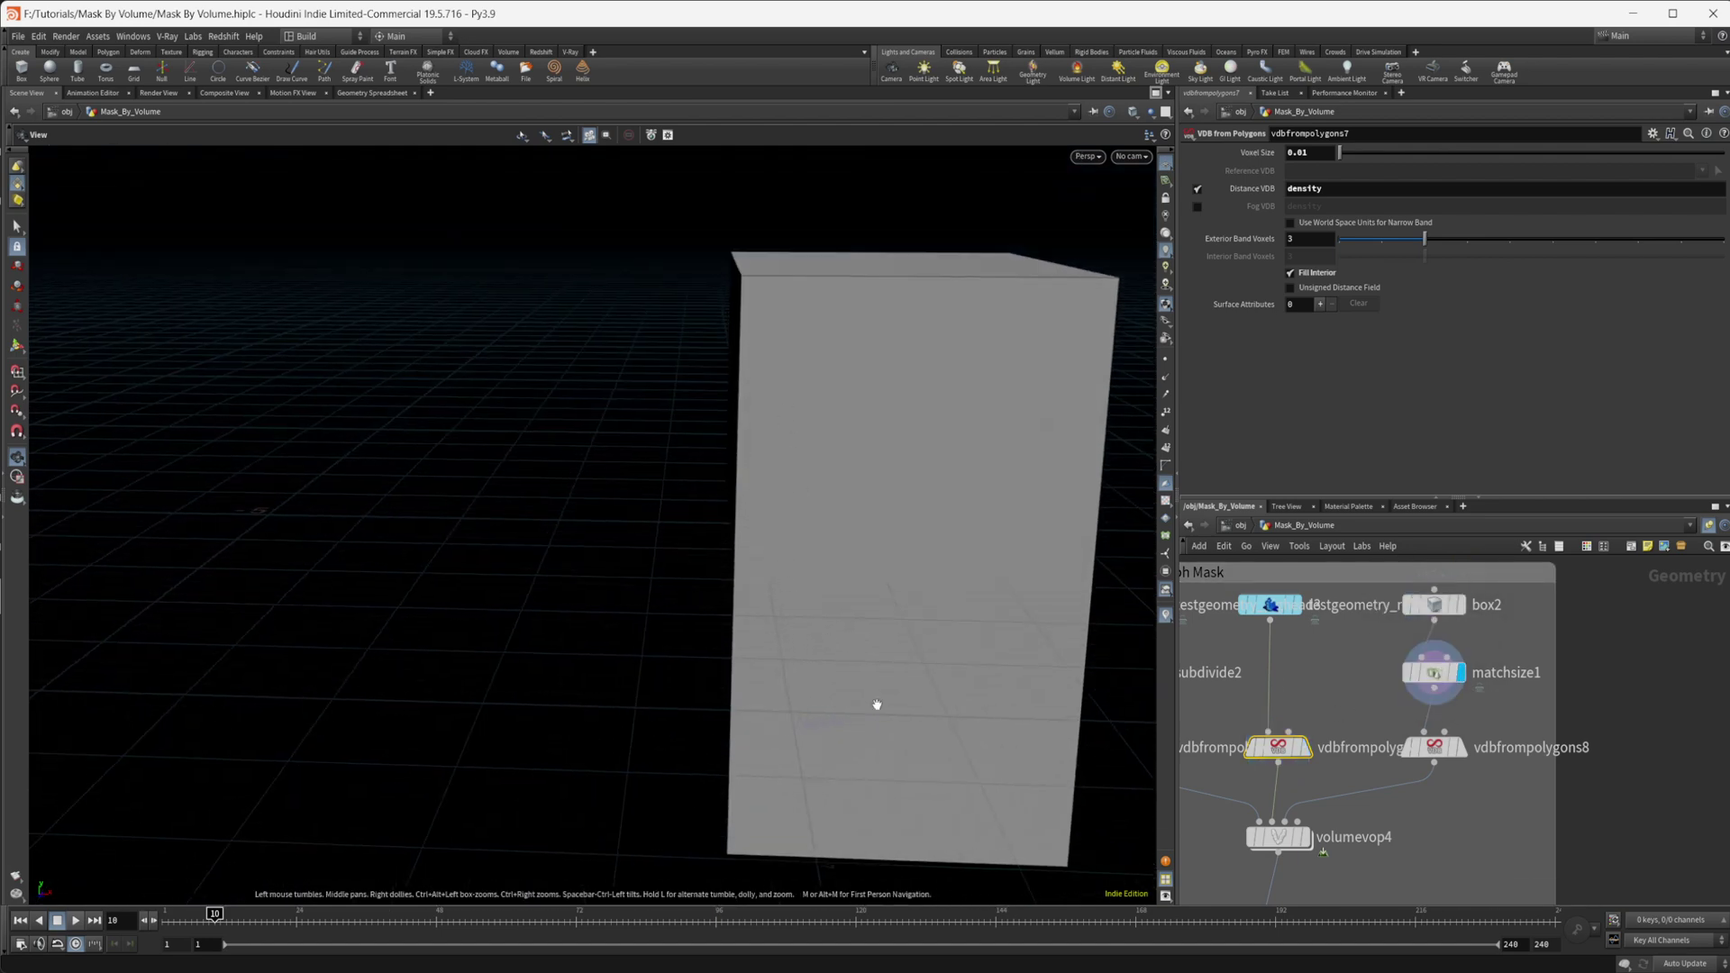
mouse_move(877, 705)
mouse_down()
mouse_move(919, 715)
mouse_move(897, 712)
mouse_up()
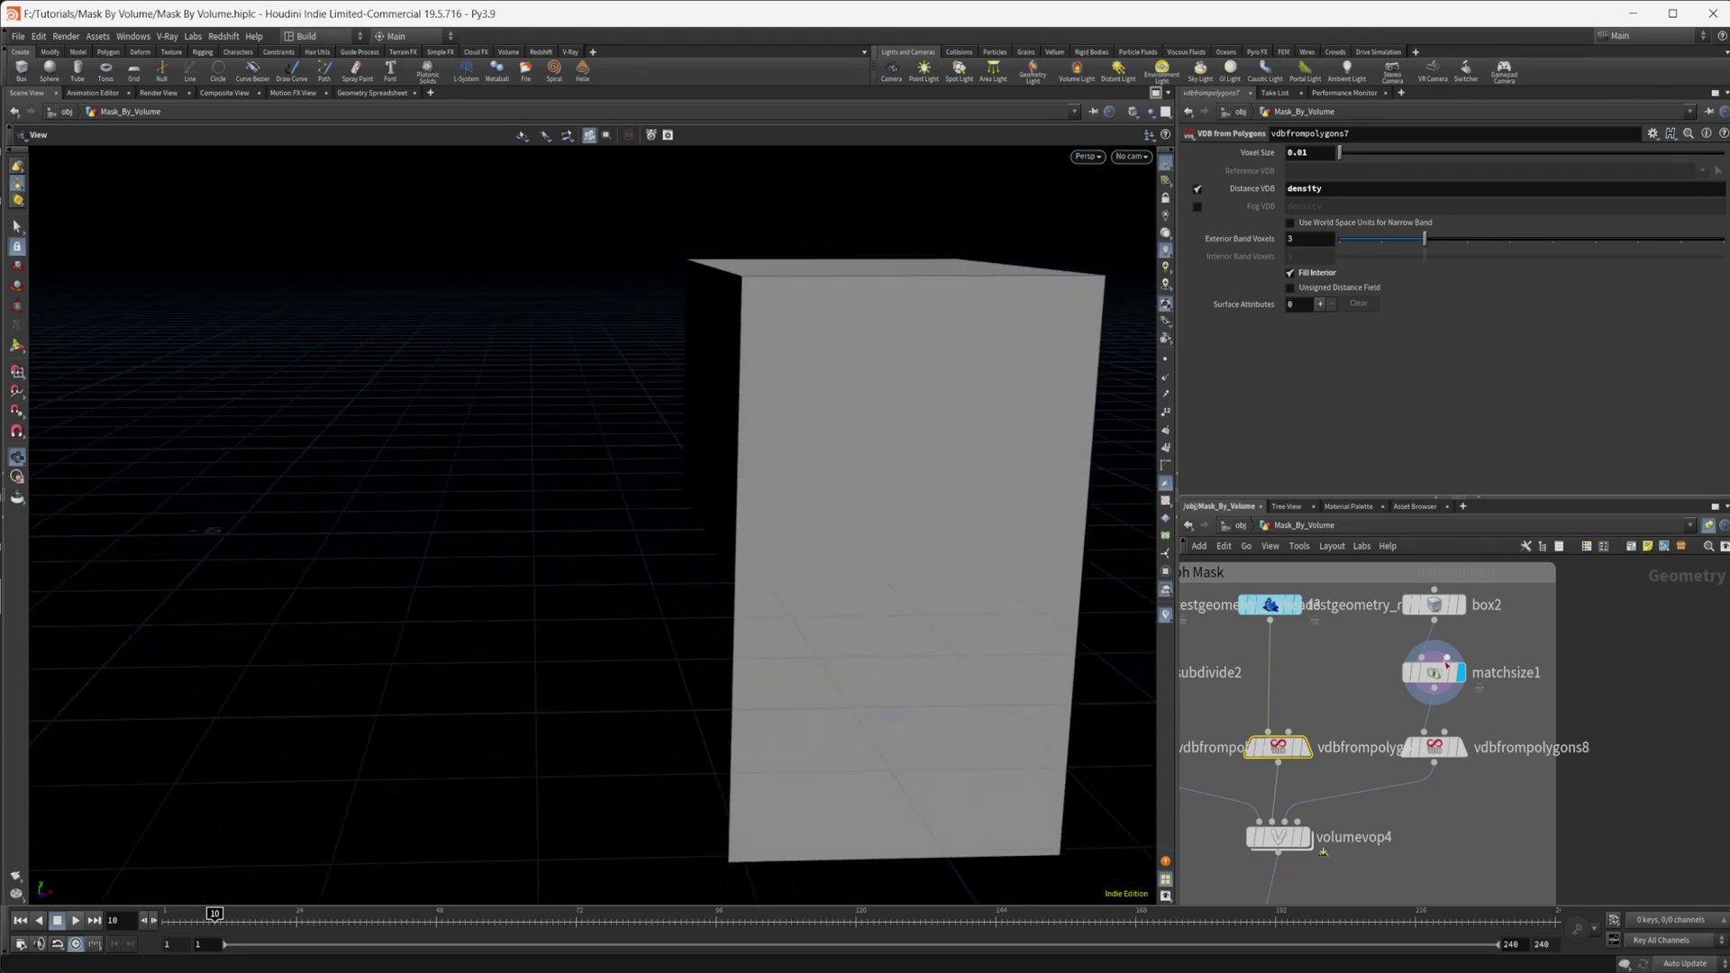
click(1440, 670)
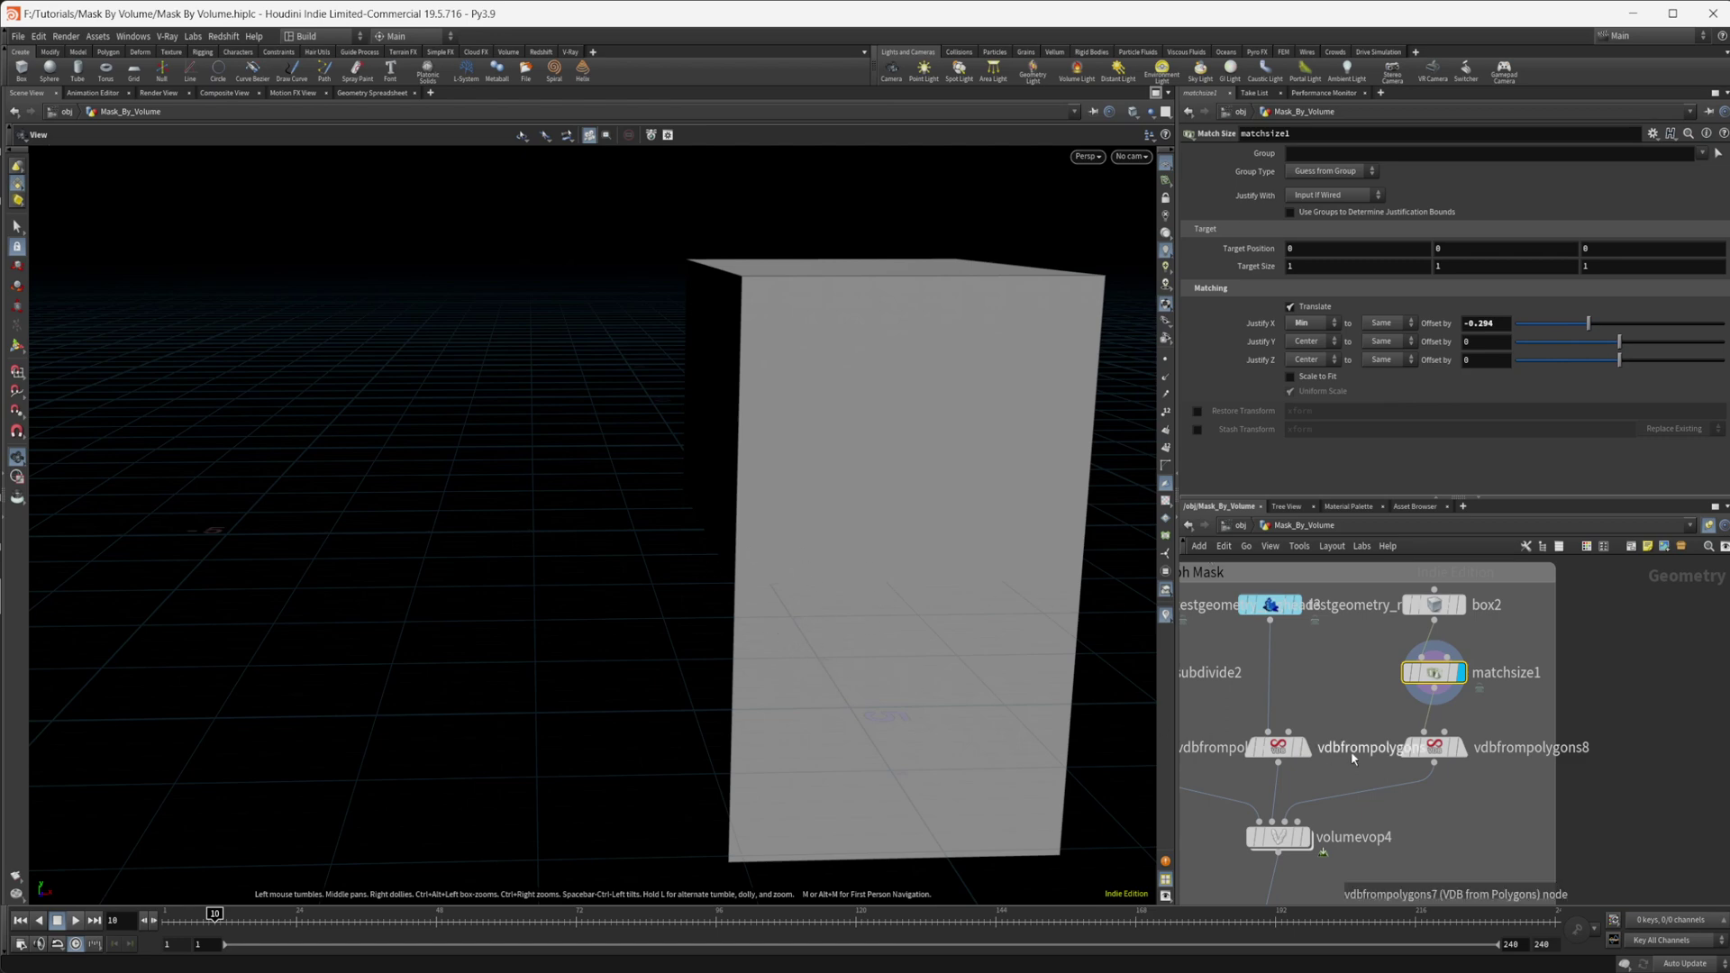
mouse_move(1454, 753)
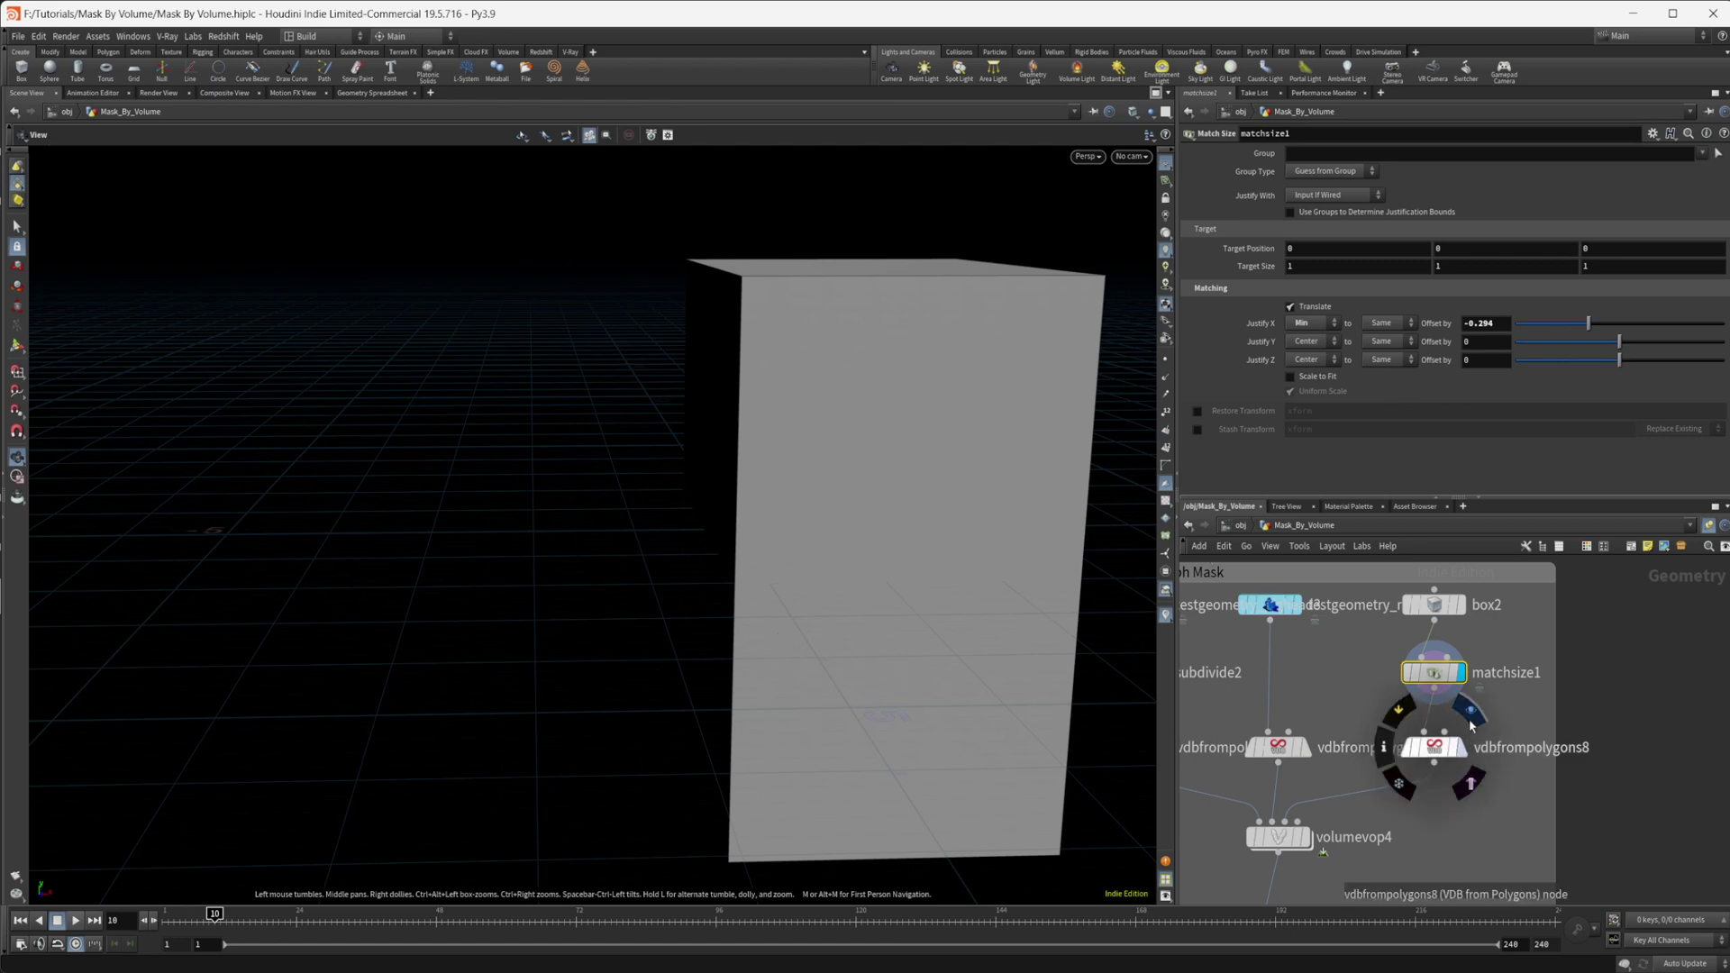
click(1471, 716)
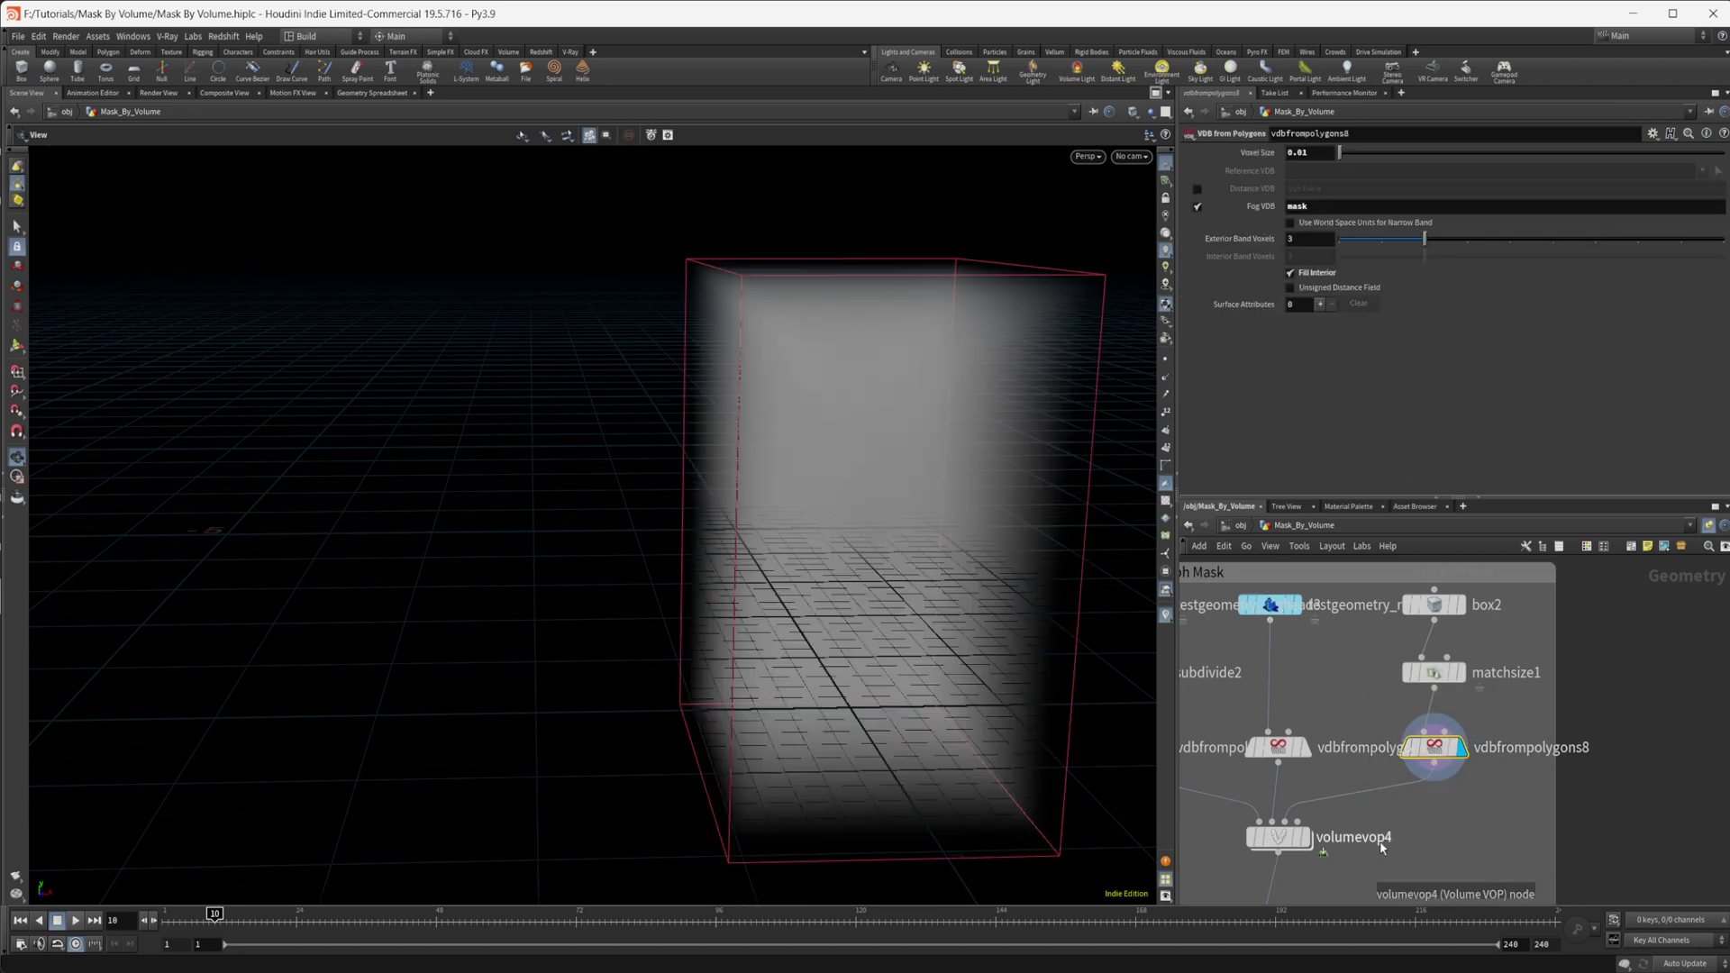
- Set the display flag on volumevop4 to show the blended pig-and-toy volume
middle_drag(1425, 847, 1480, 743)
scroll(1479, 734, up, 2)
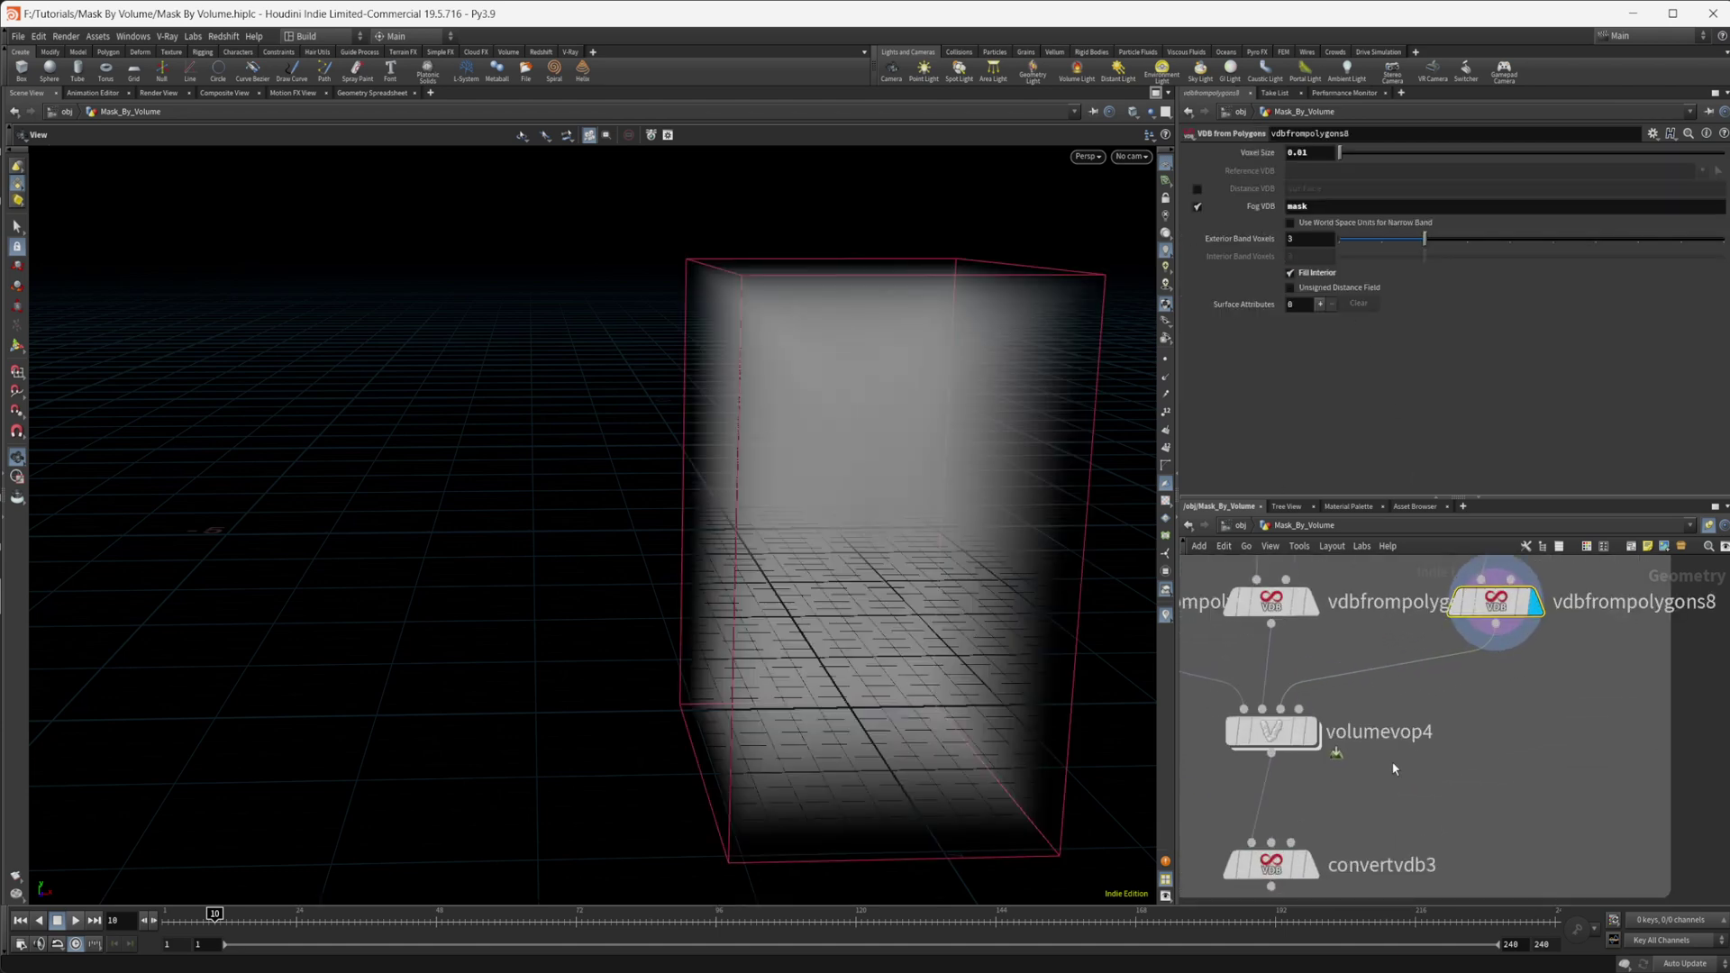
drag(925, 586, 866, 547)
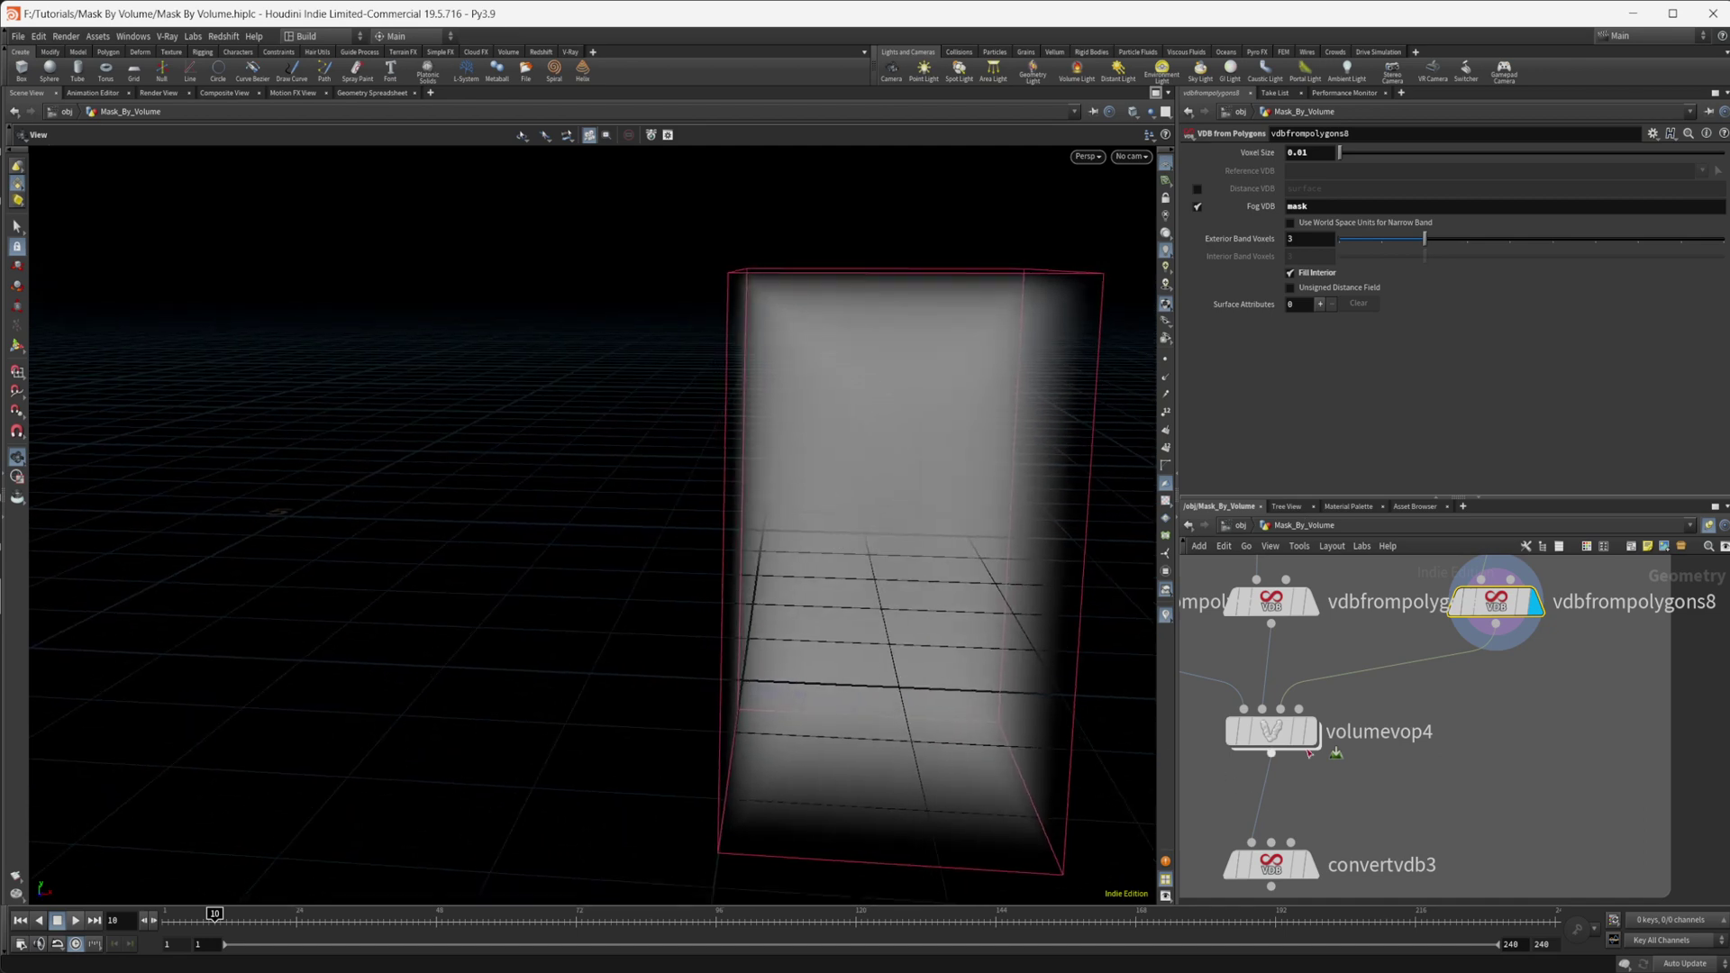
click(1320, 682)
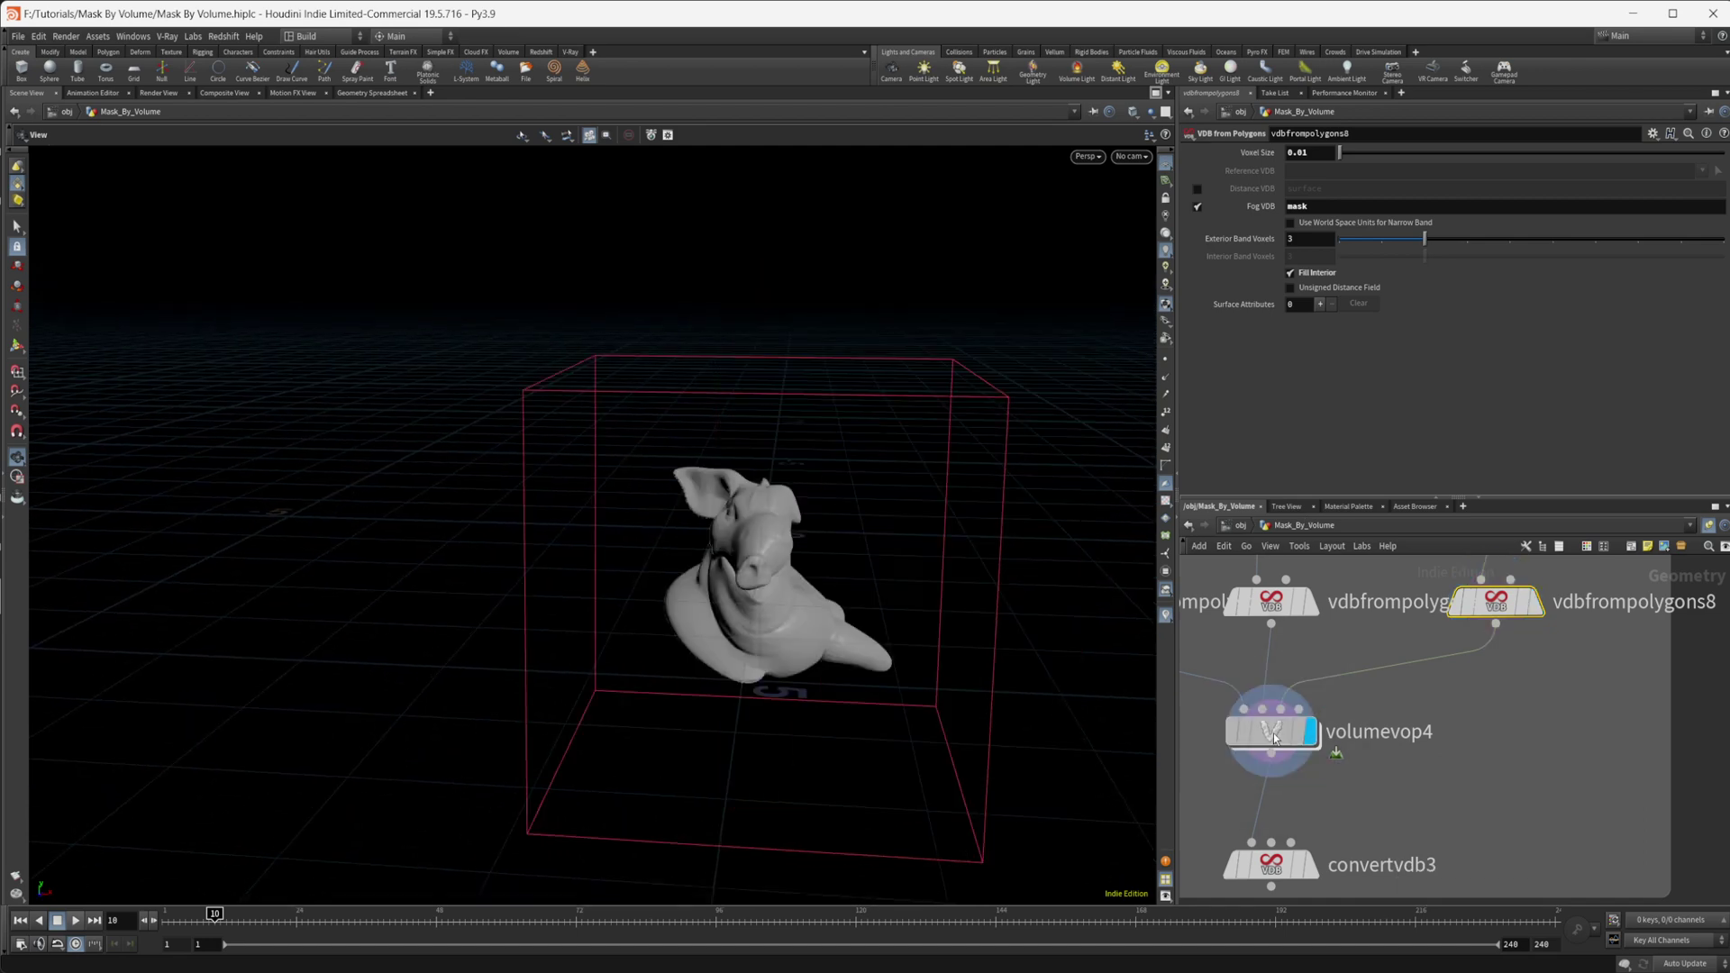
- Dive into volumevop4 and frame its density and mask sampler nodes
double_click(1274, 733)
middle_drag(1393, 667, 1590, 674)
scroll(1512, 699, up, 3)
scroll(1428, 696, down, 4)
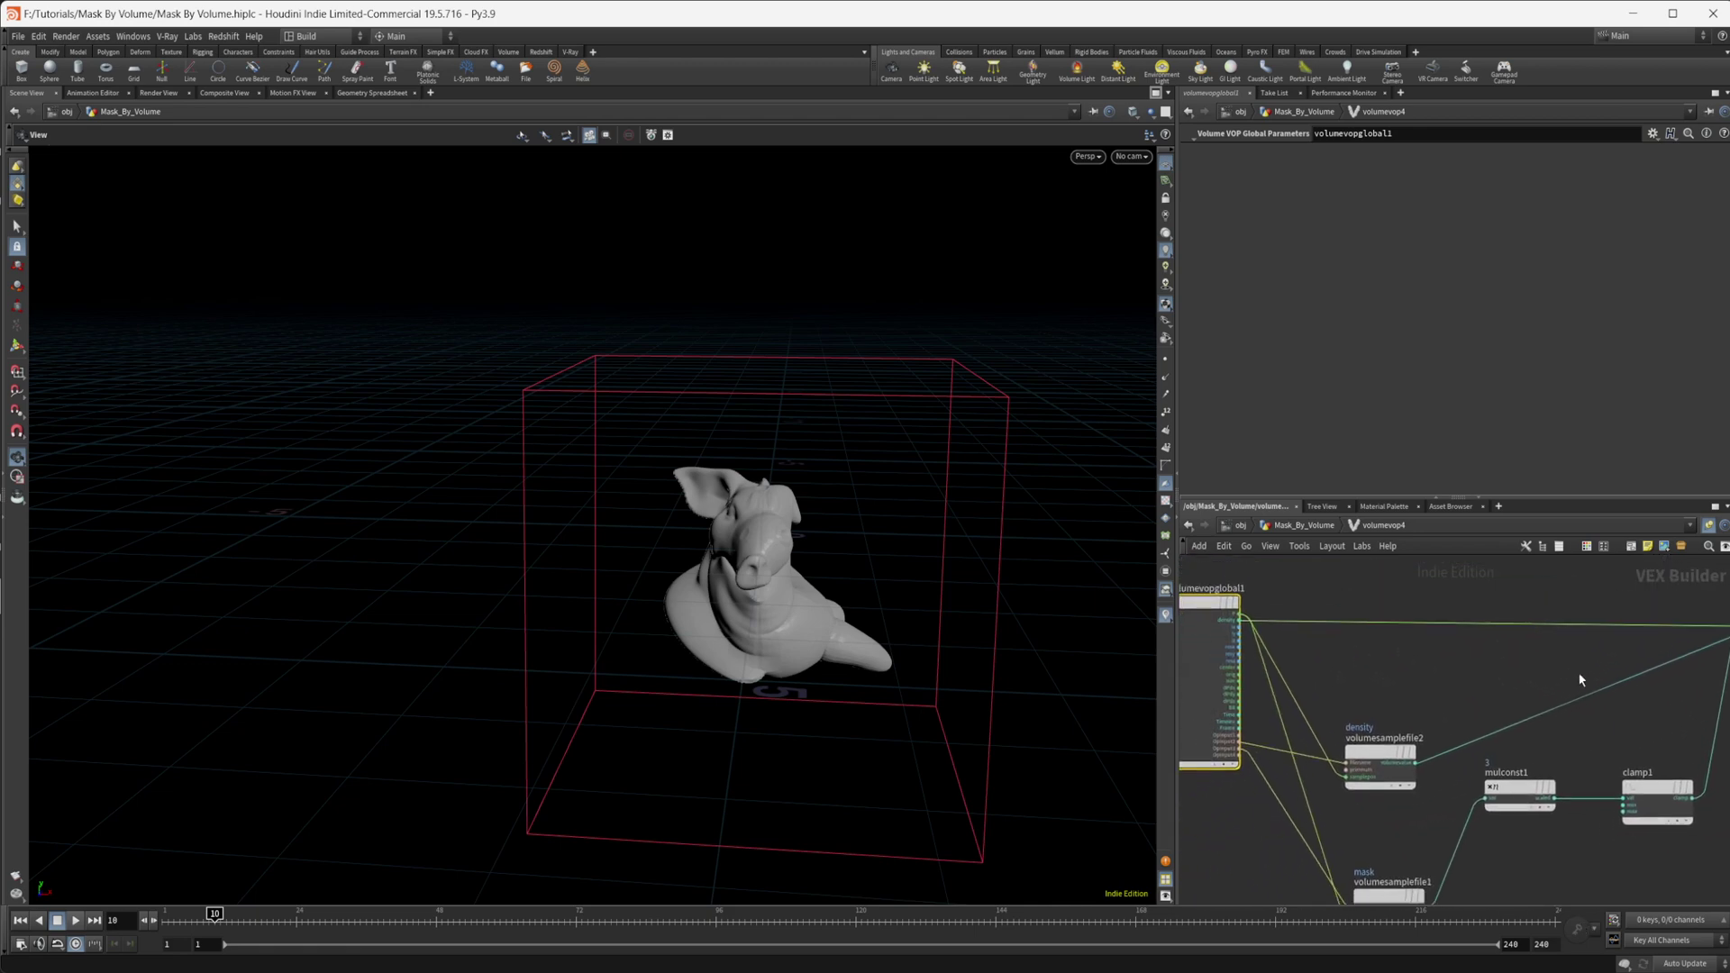
click(1374, 768)
right_drag(721, 606, 884, 607)
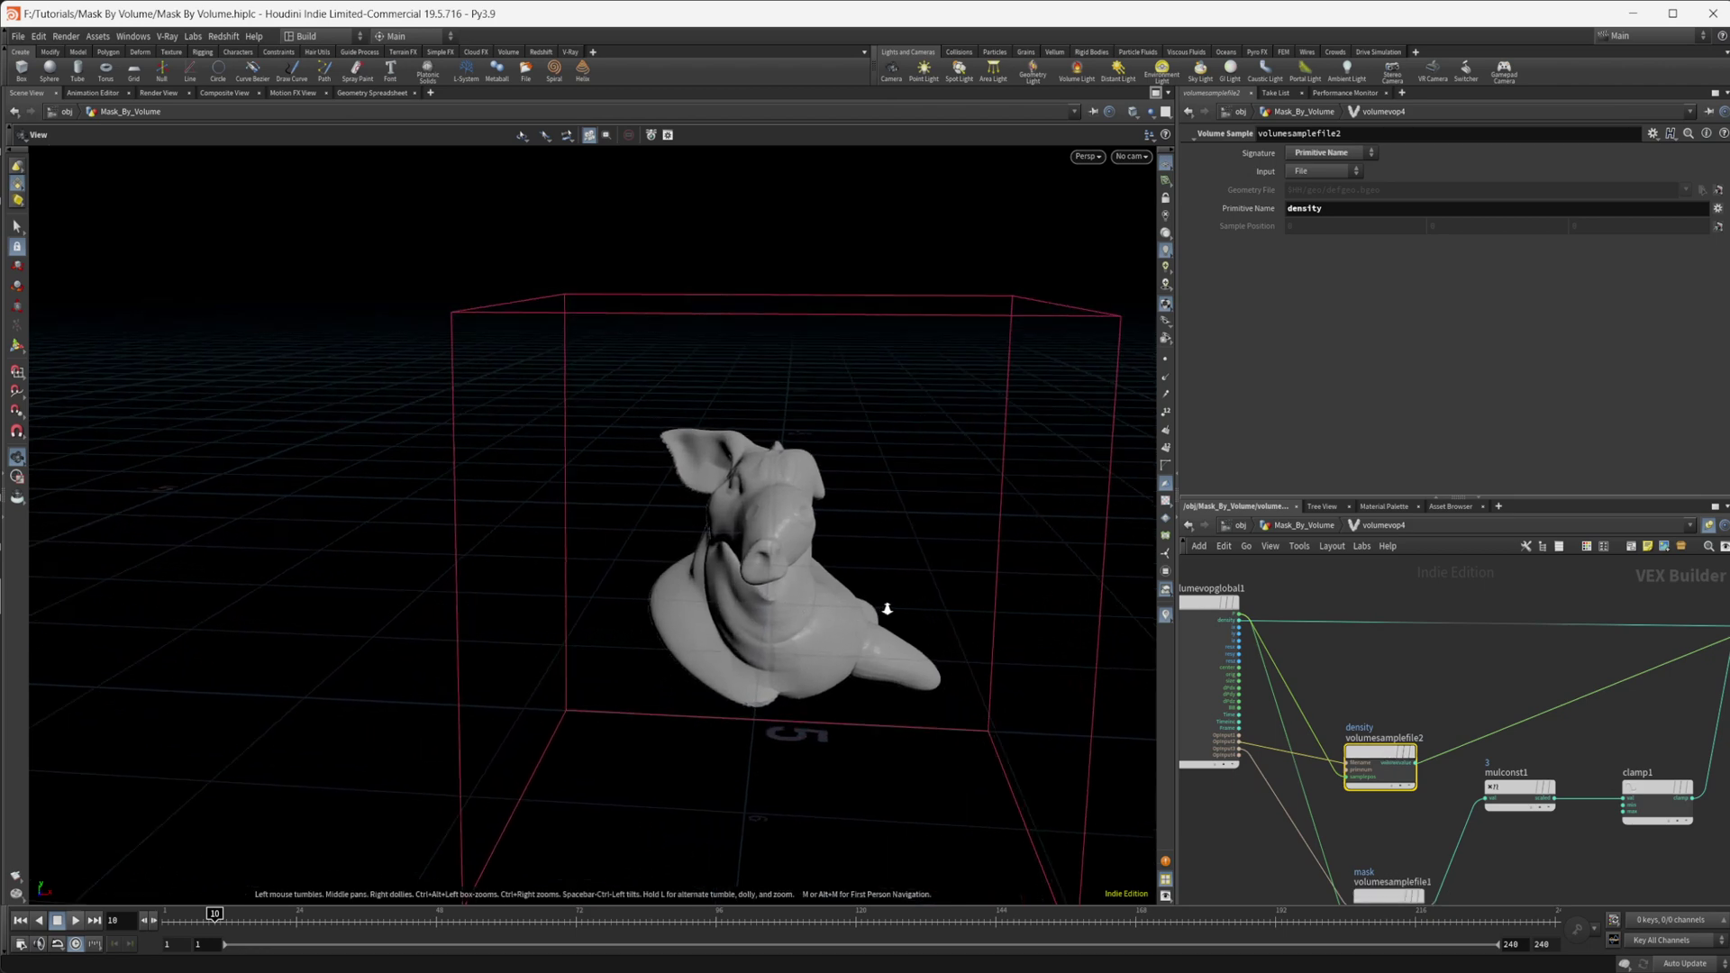
middle_drag(884, 607, 742, 637)
right_drag(741, 637, 907, 614)
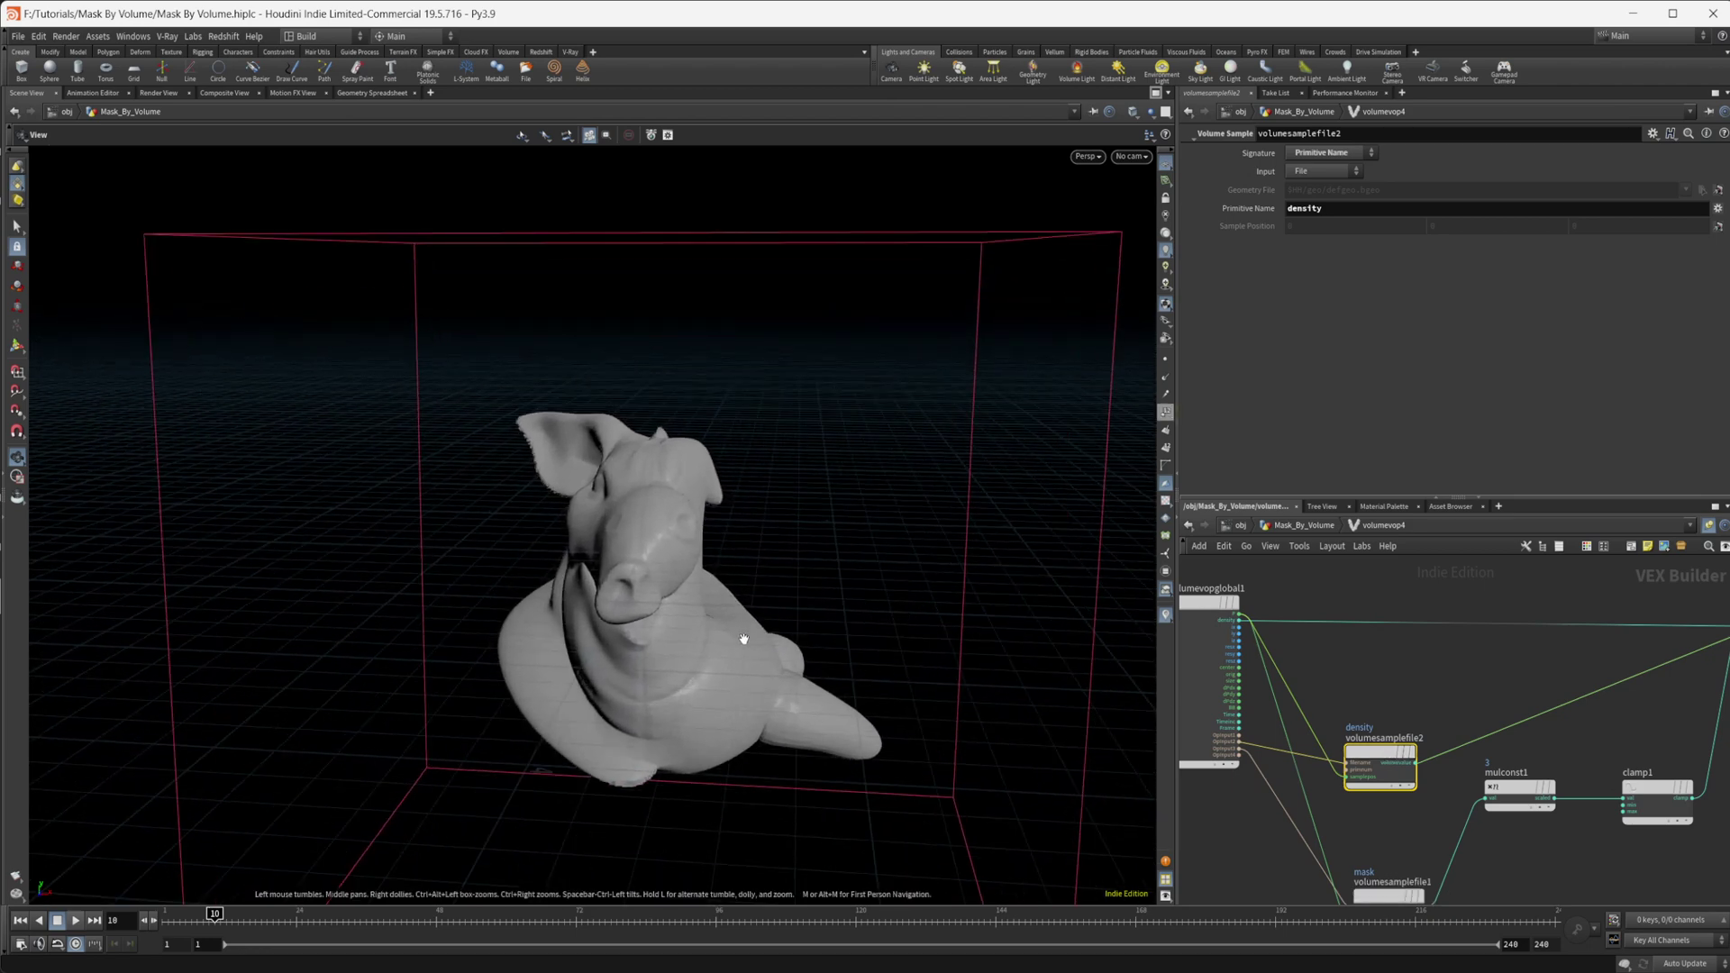
mouse_move(744, 639)
mouse_down()
mouse_move(641, 631)
mouse_move(720, 648)
mouse_up()
right_drag(720, 648, 839, 592)
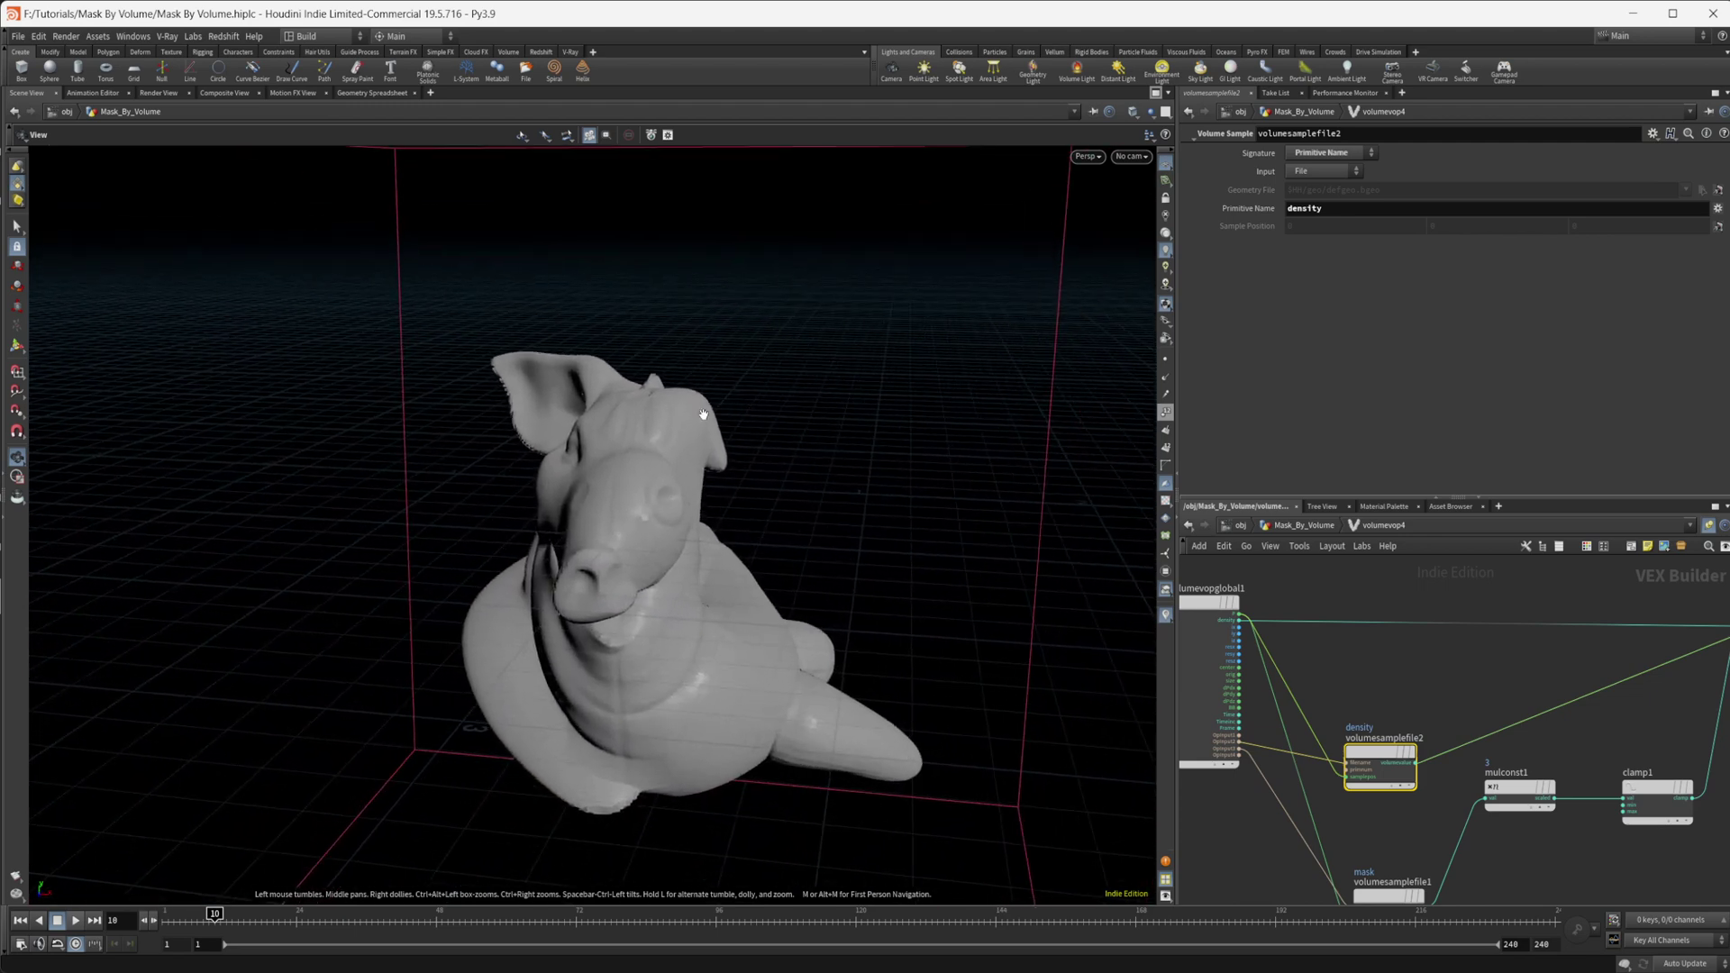
middle_drag(1582, 751, 1556, 658)
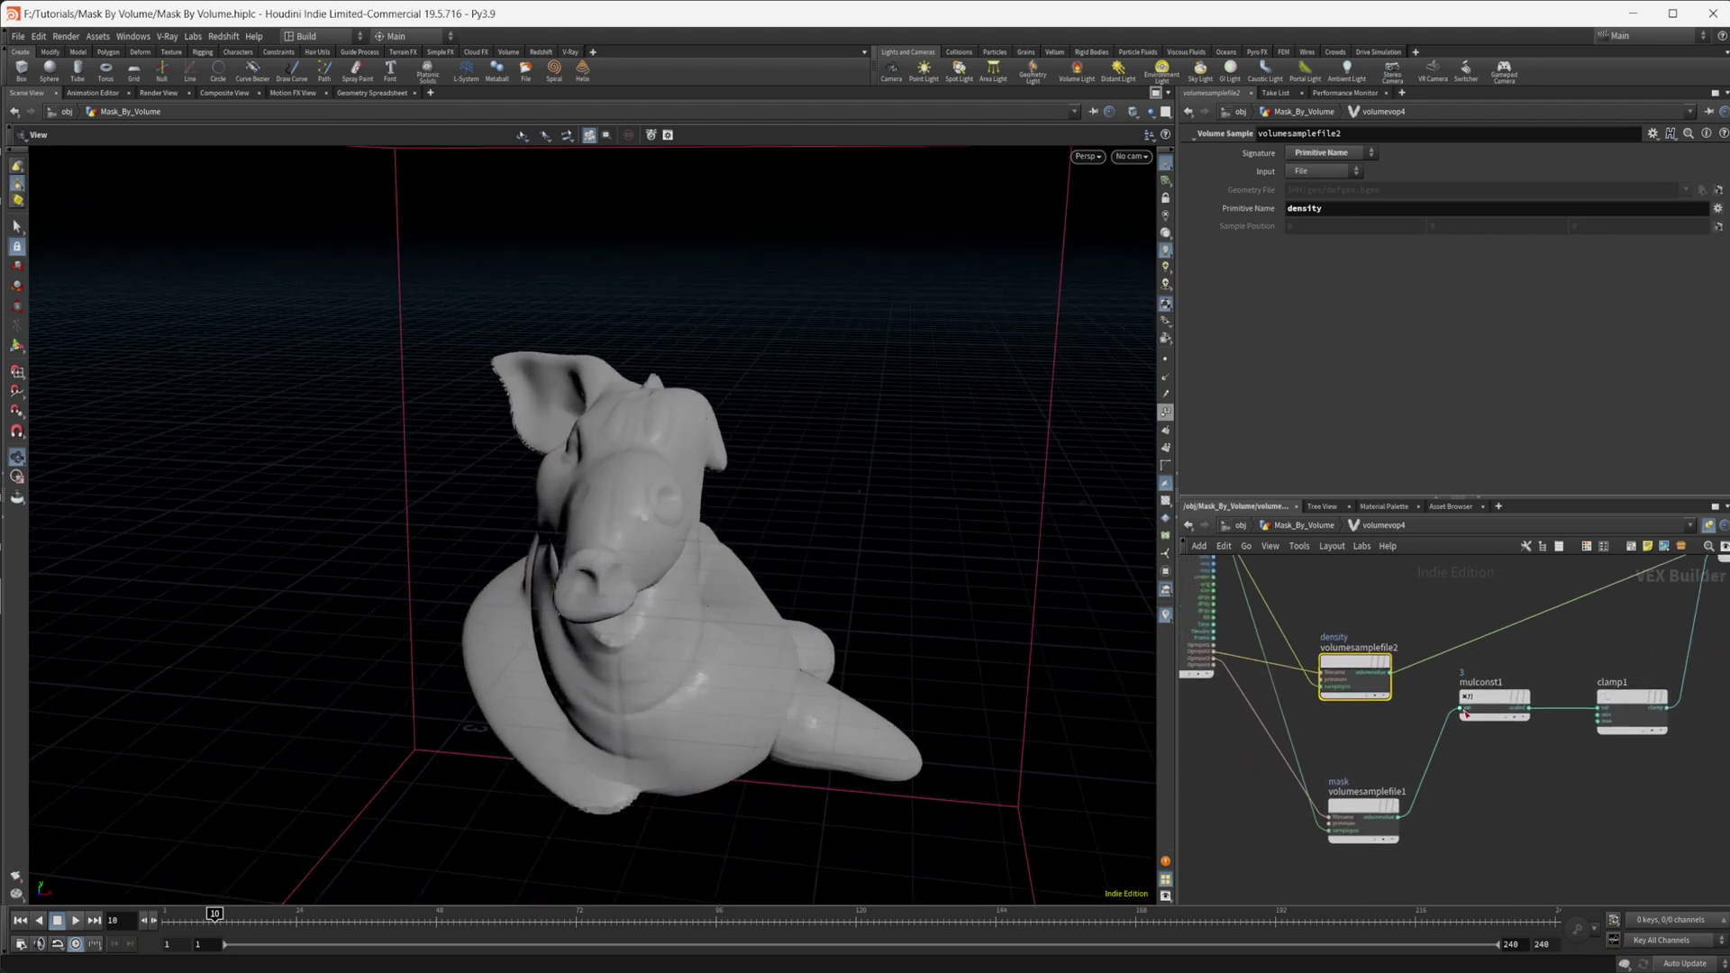
click(1359, 820)
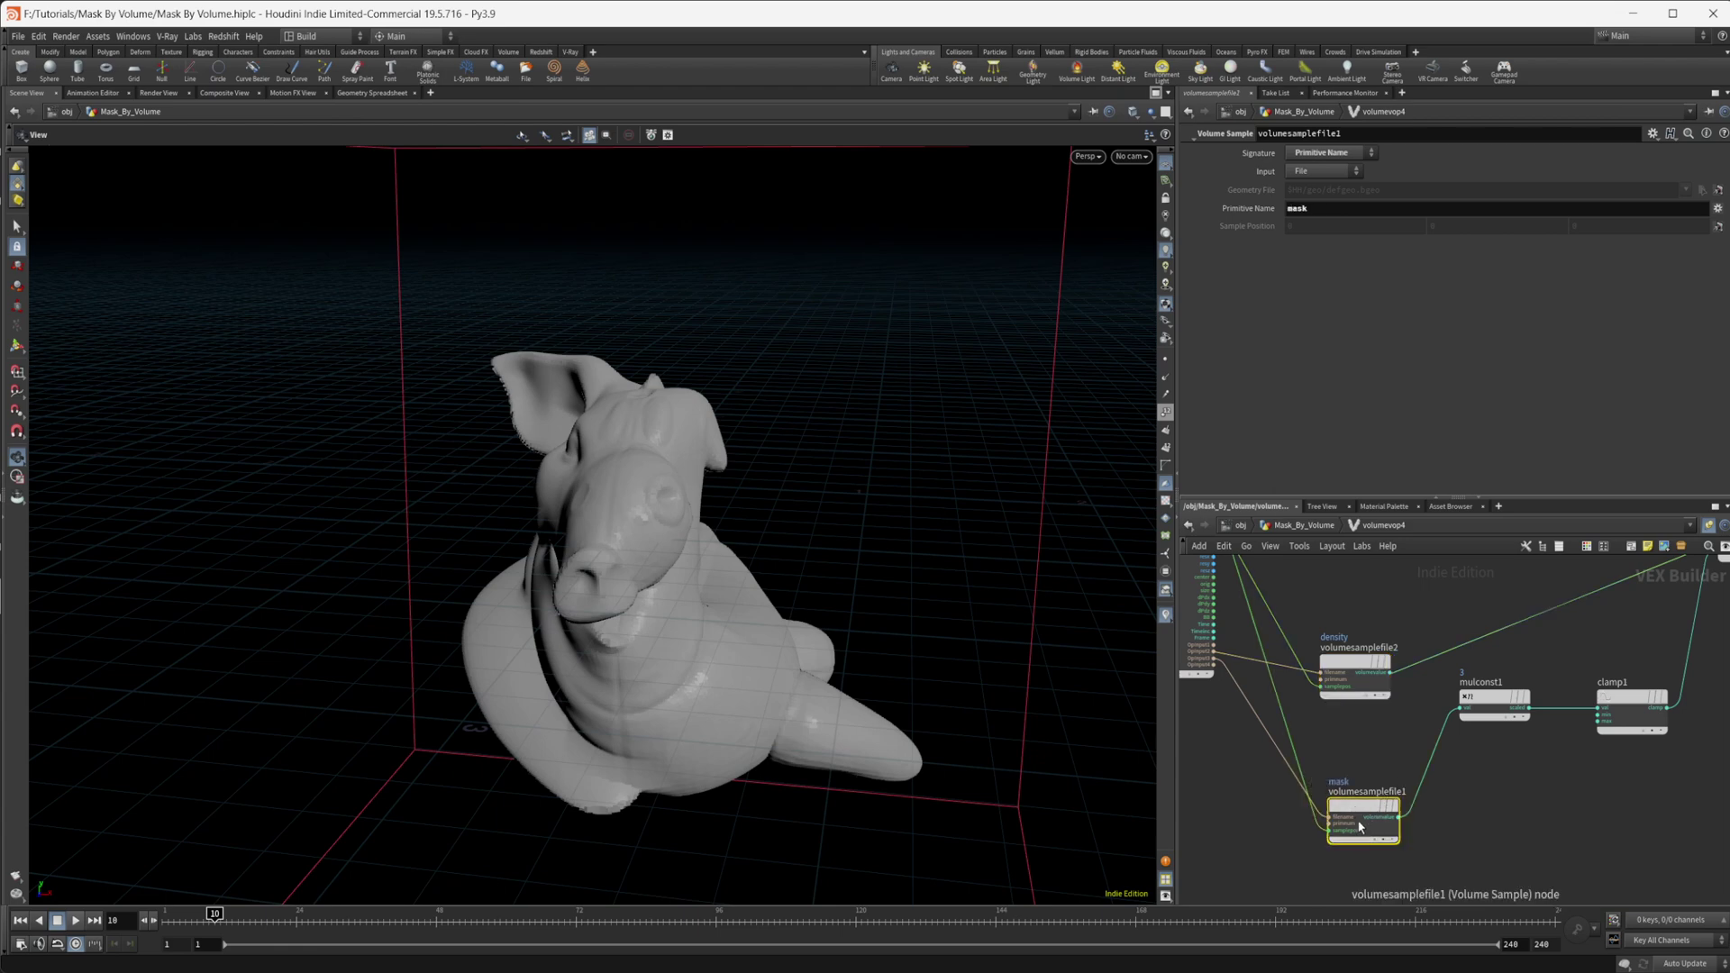
click(1326, 527)
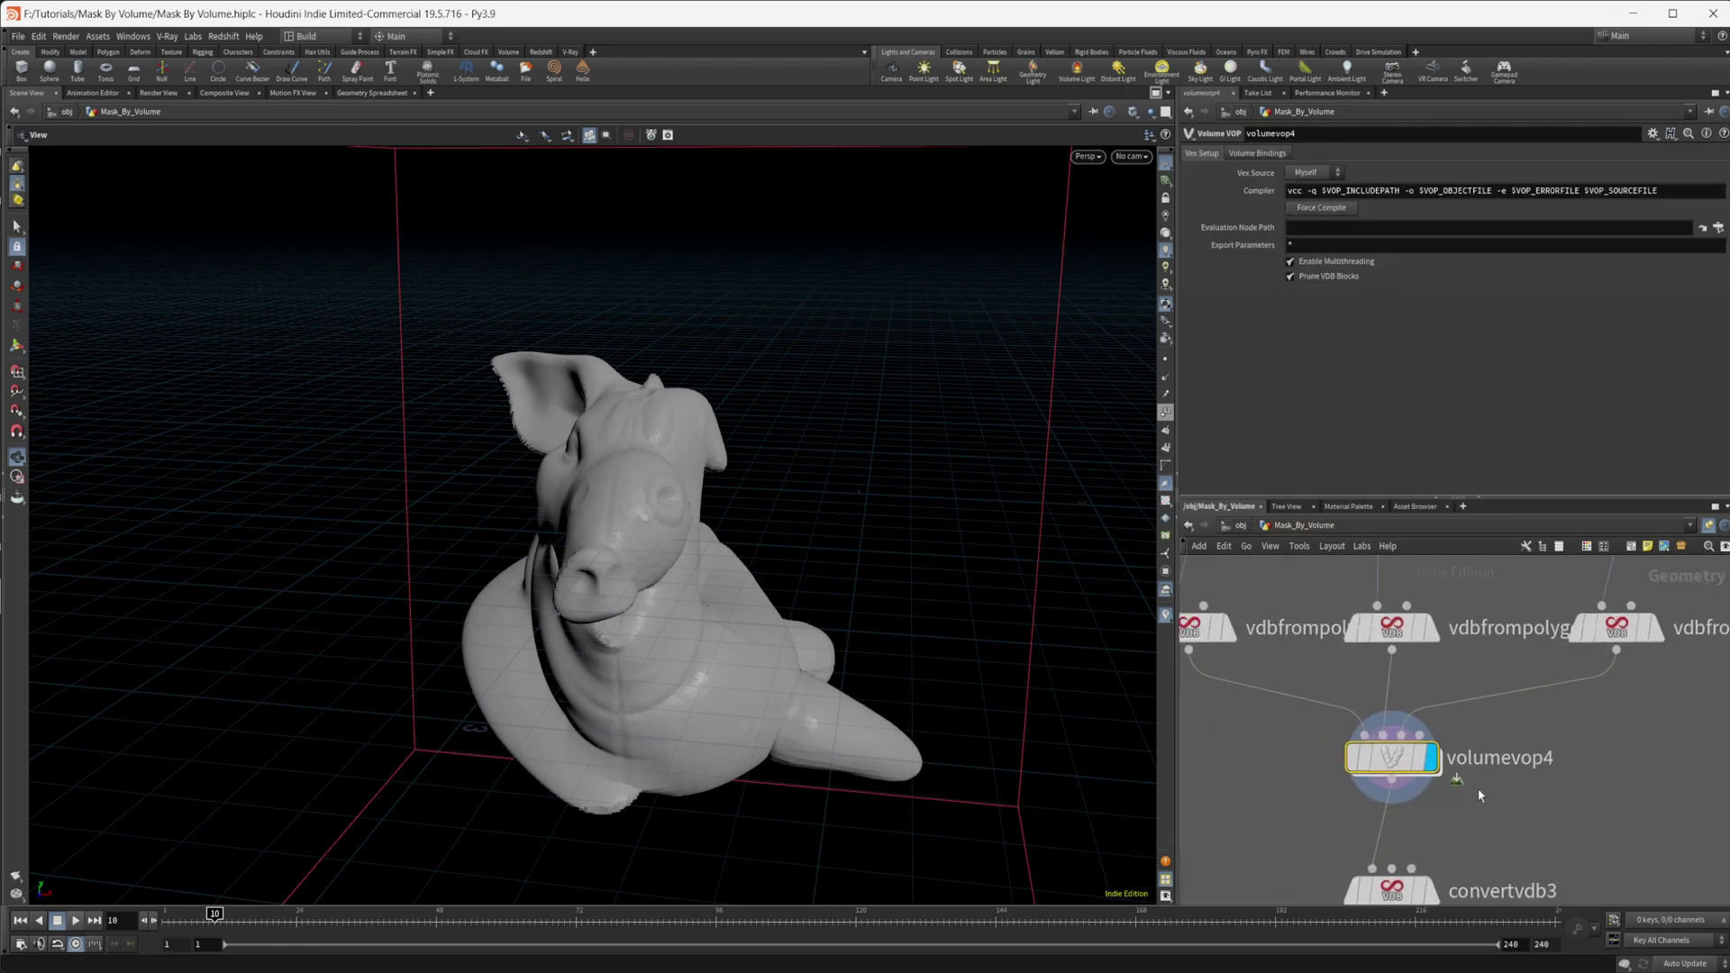
mouse_move(1424, 766)
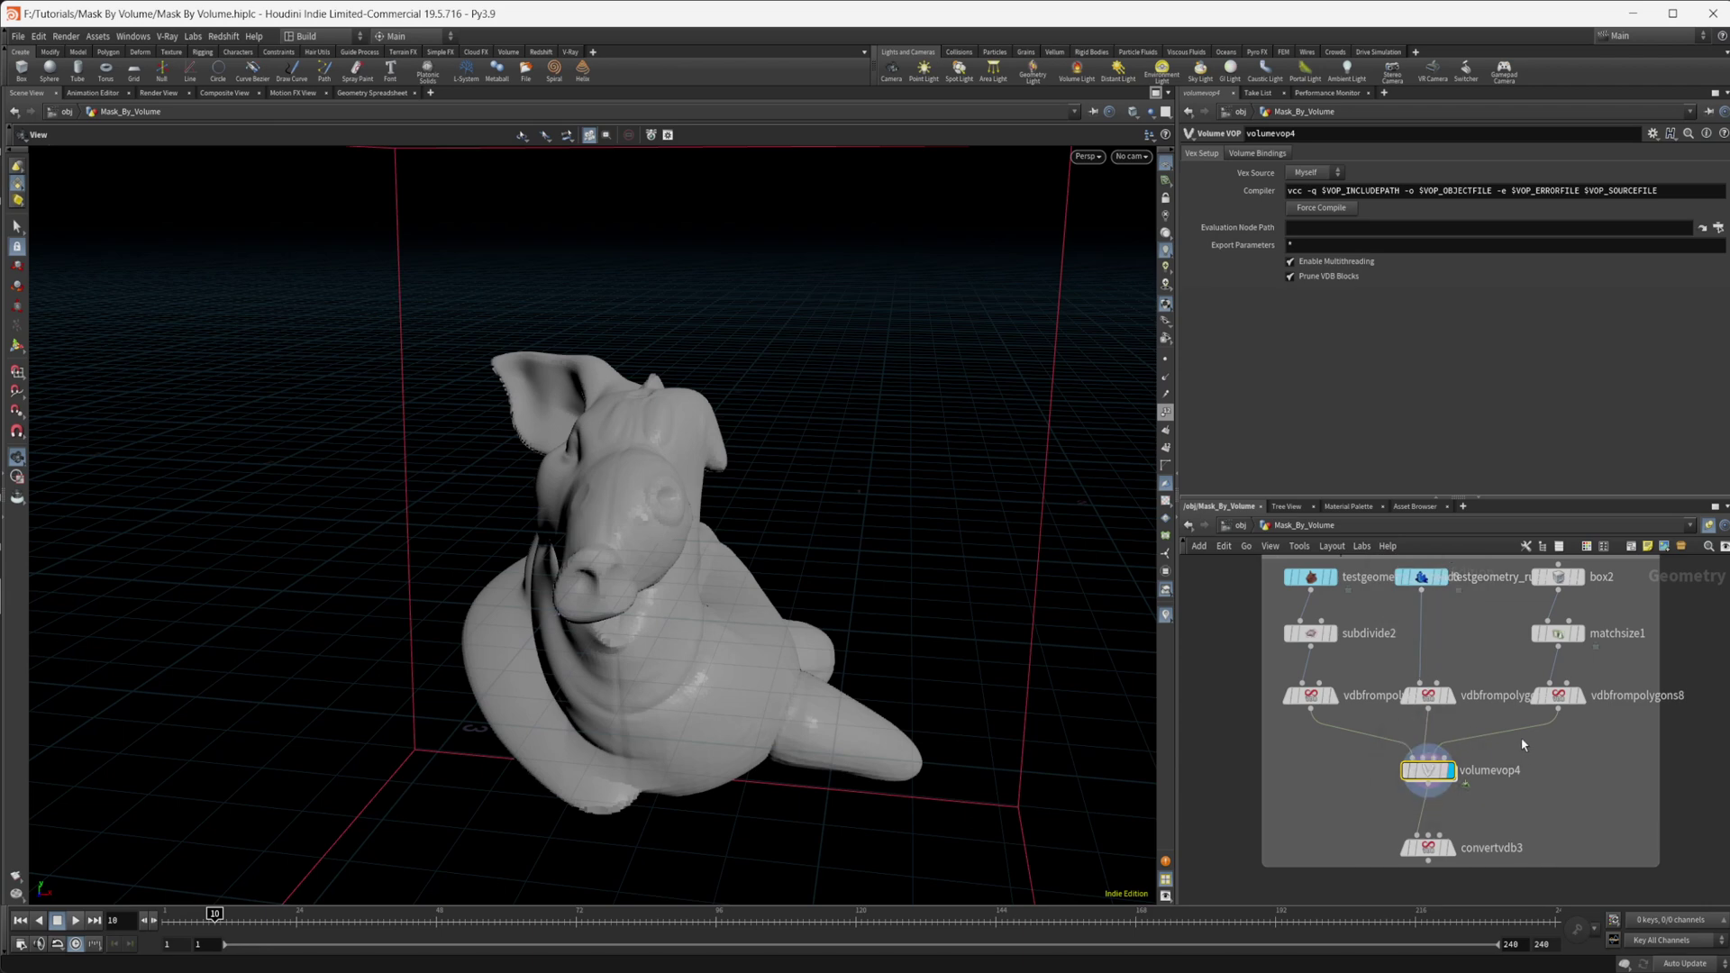
middle_drag(1523, 744, 1474, 758)
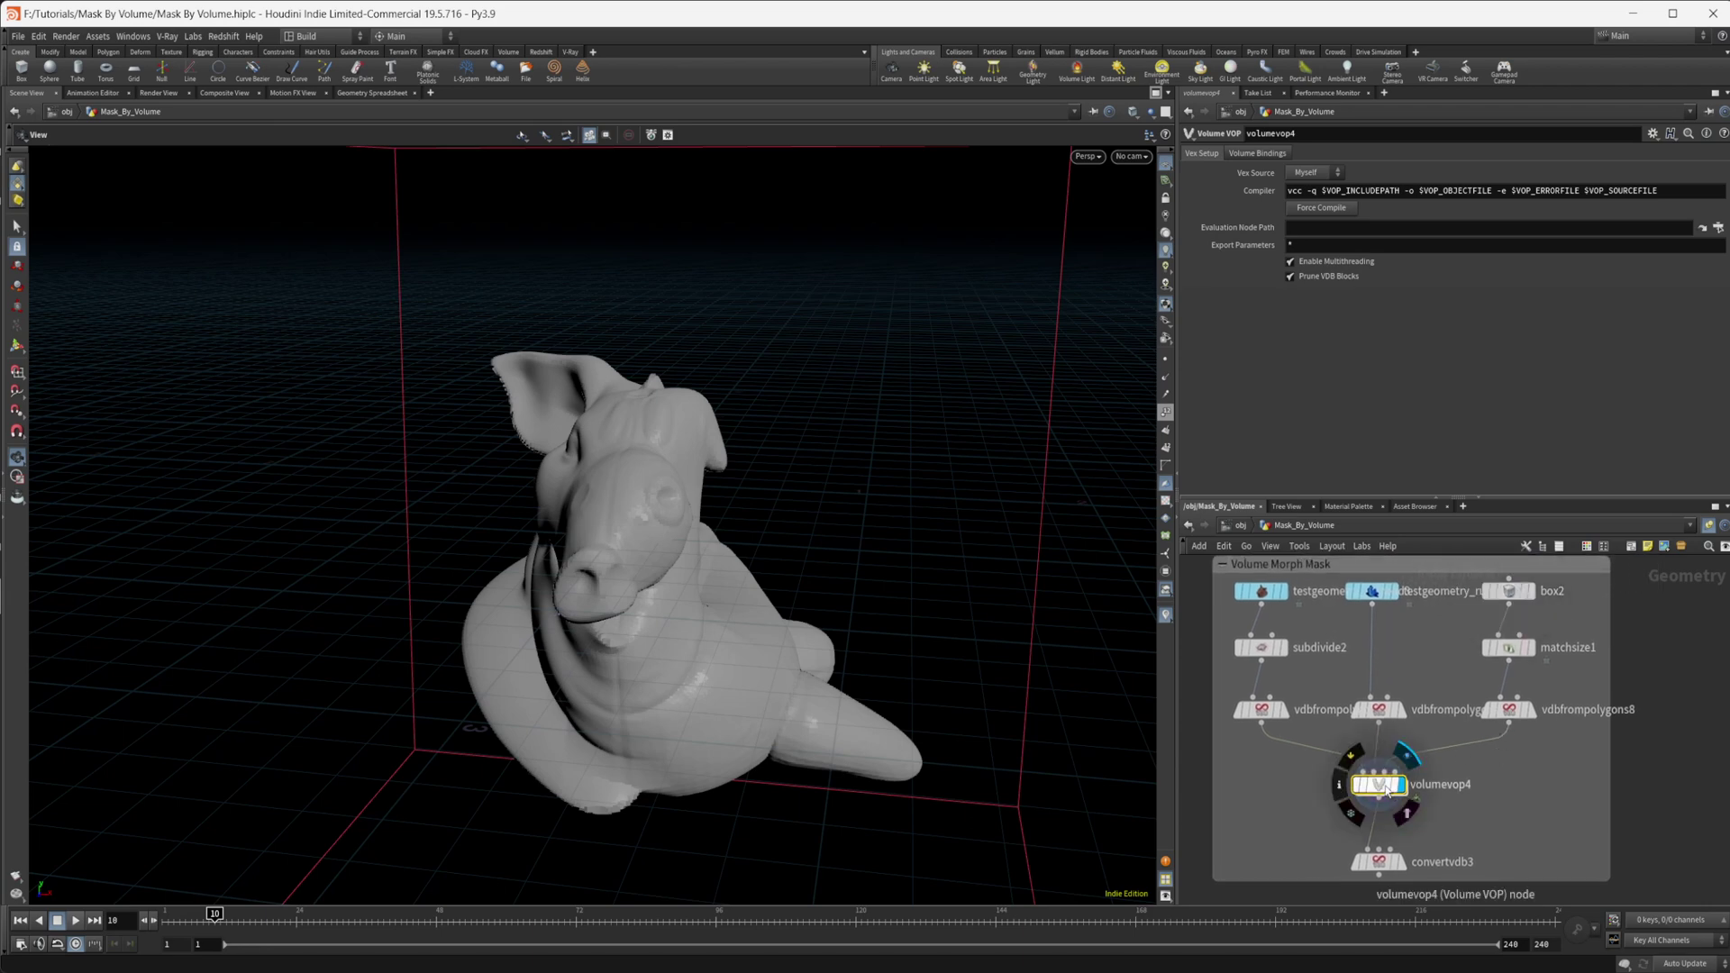
double_click(1387, 790)
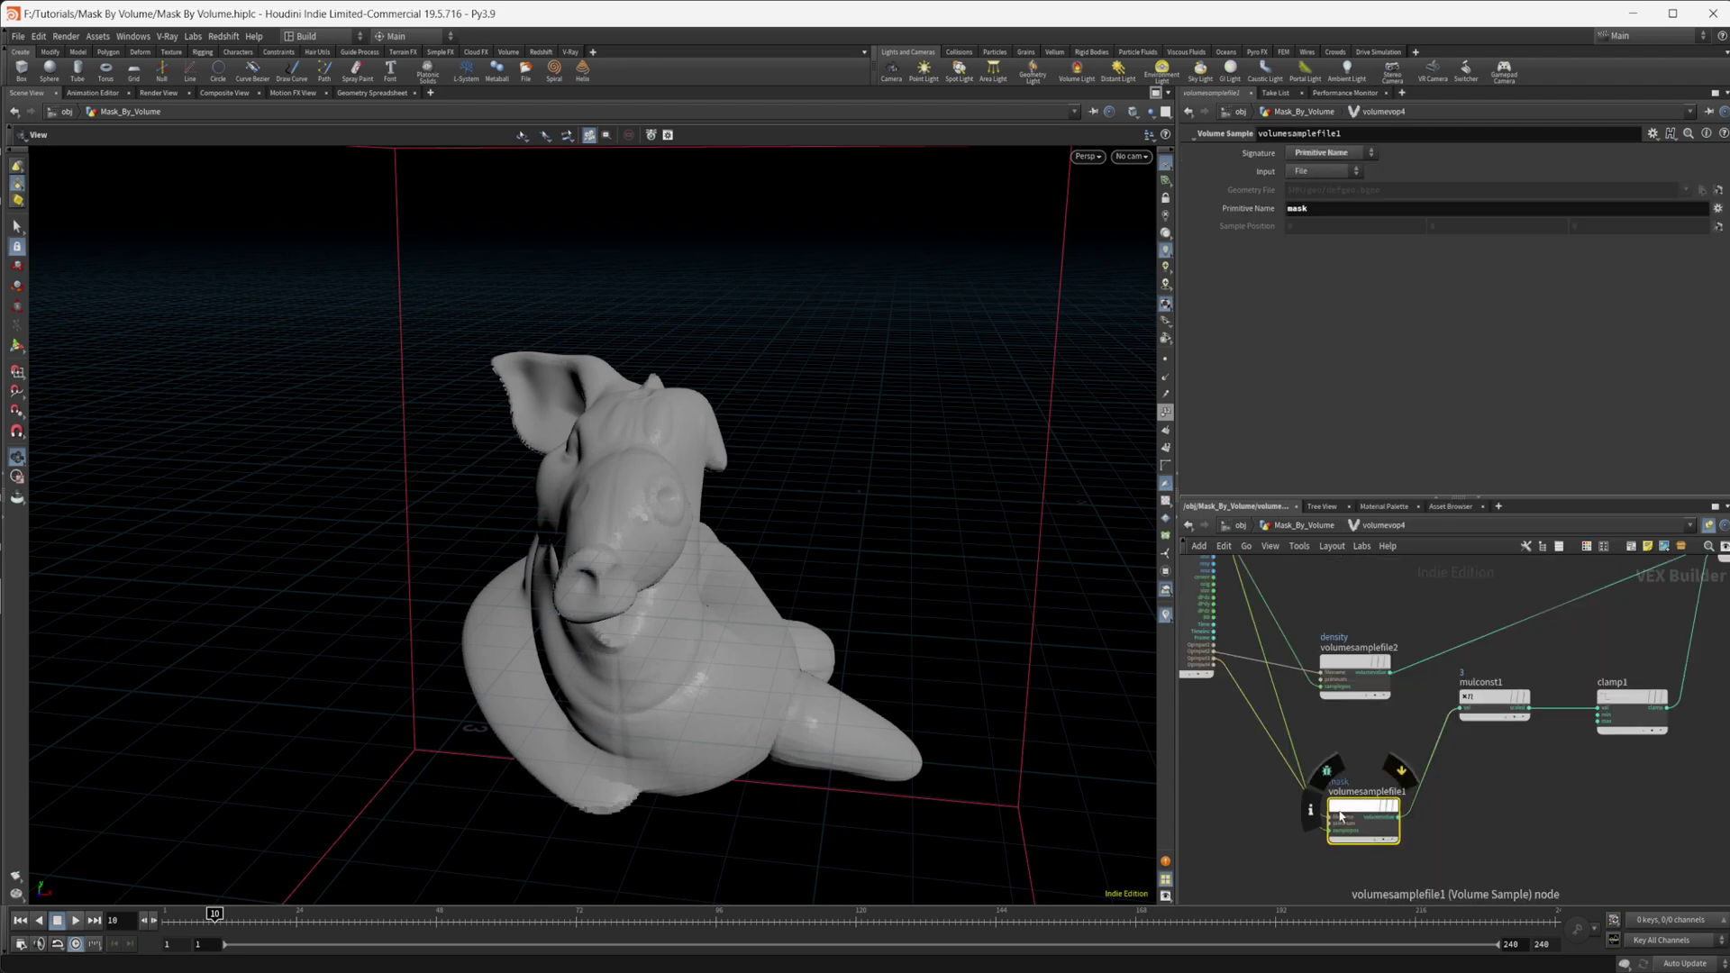
mouse_move(1365, 805)
middle_drag(1476, 742, 1410, 758)
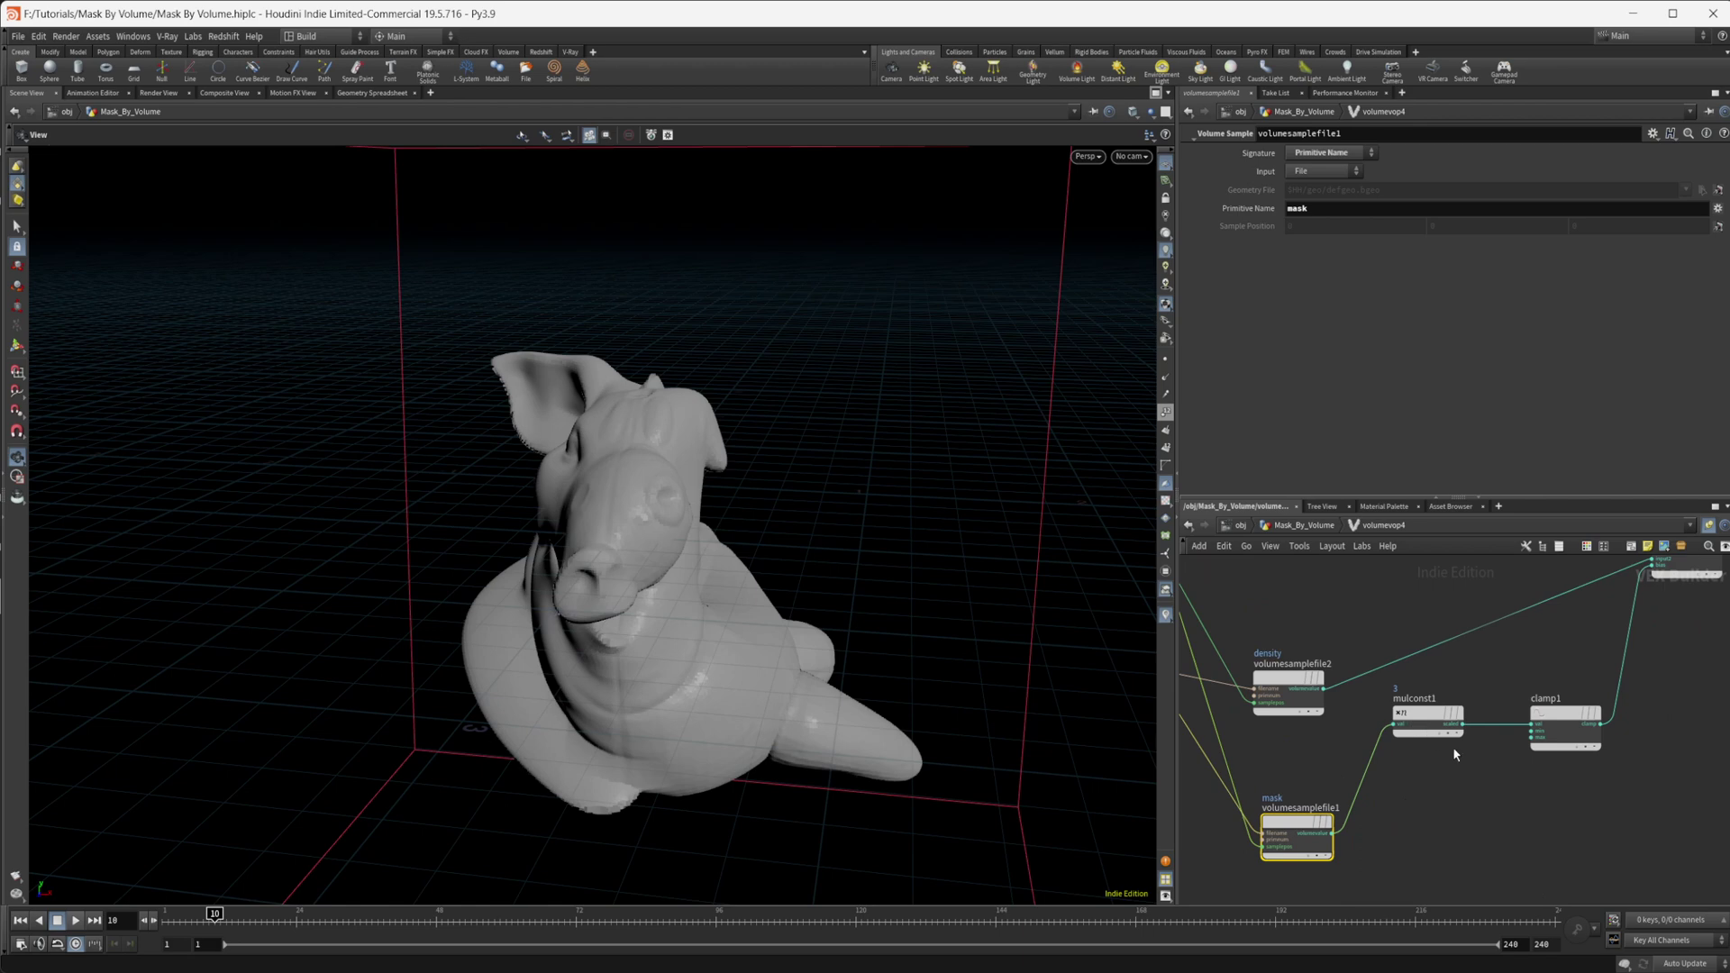
click(1428, 722)
- Check clamp1 and mix1, then ladder mulconst1's Multiplier to 9.3 and -5.7
click(1566, 718)
middle_drag(1570, 635, 1410, 739)
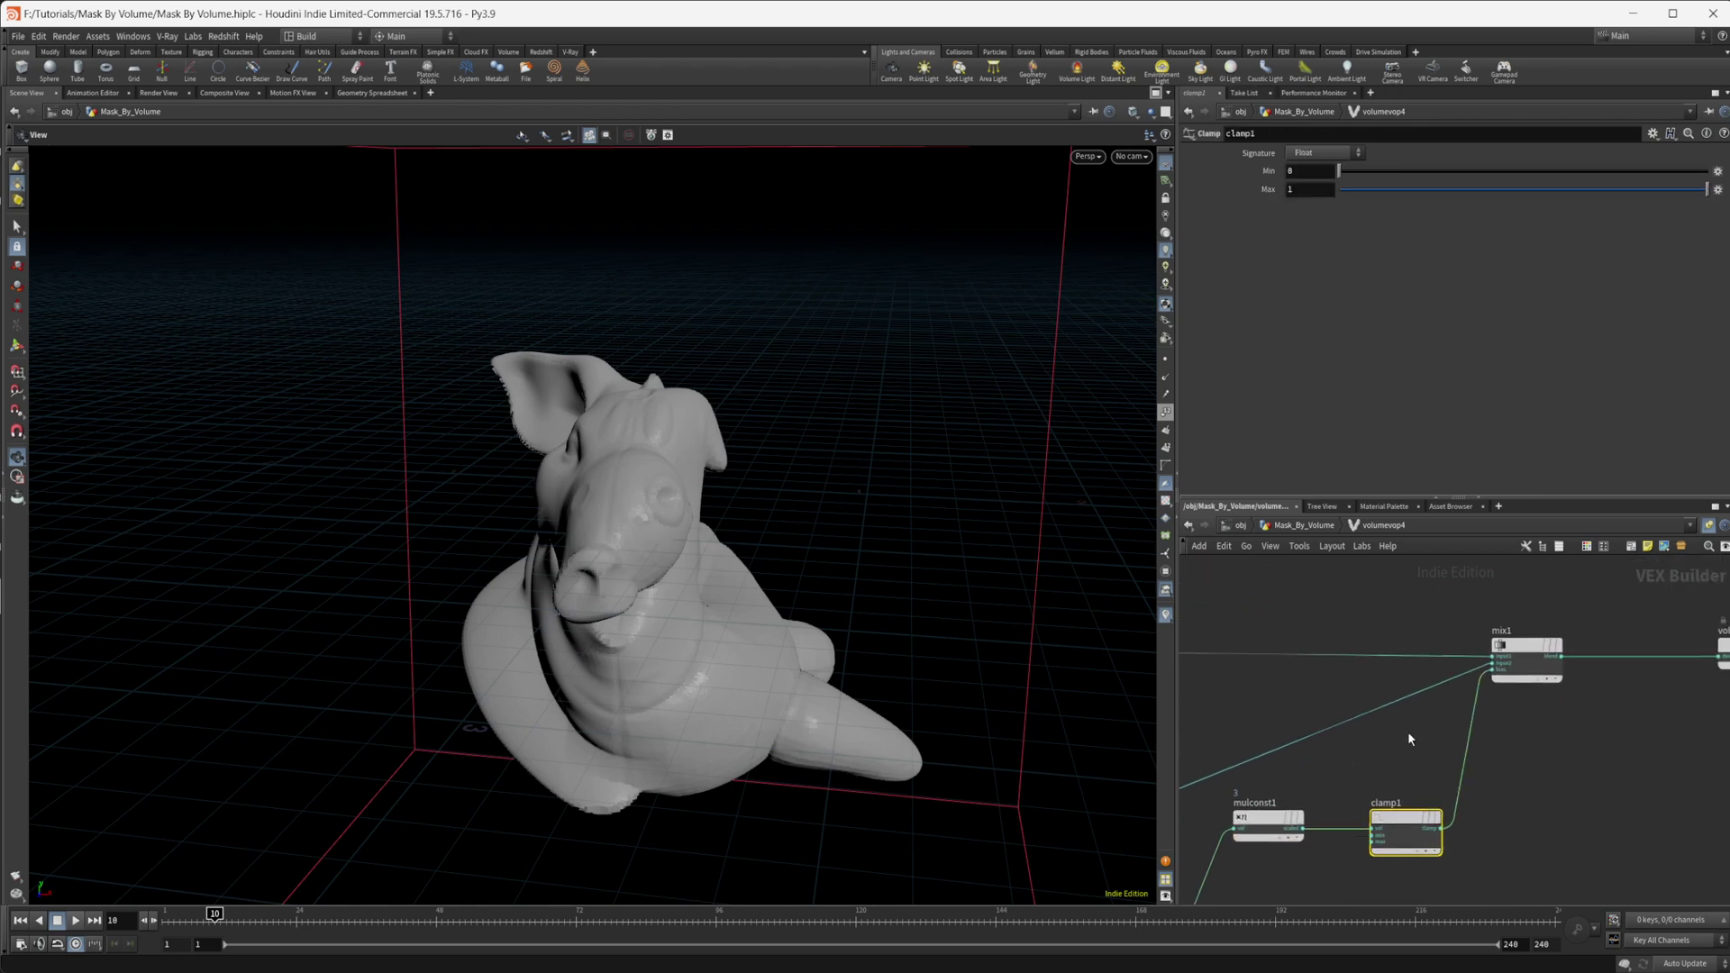
click(1527, 659)
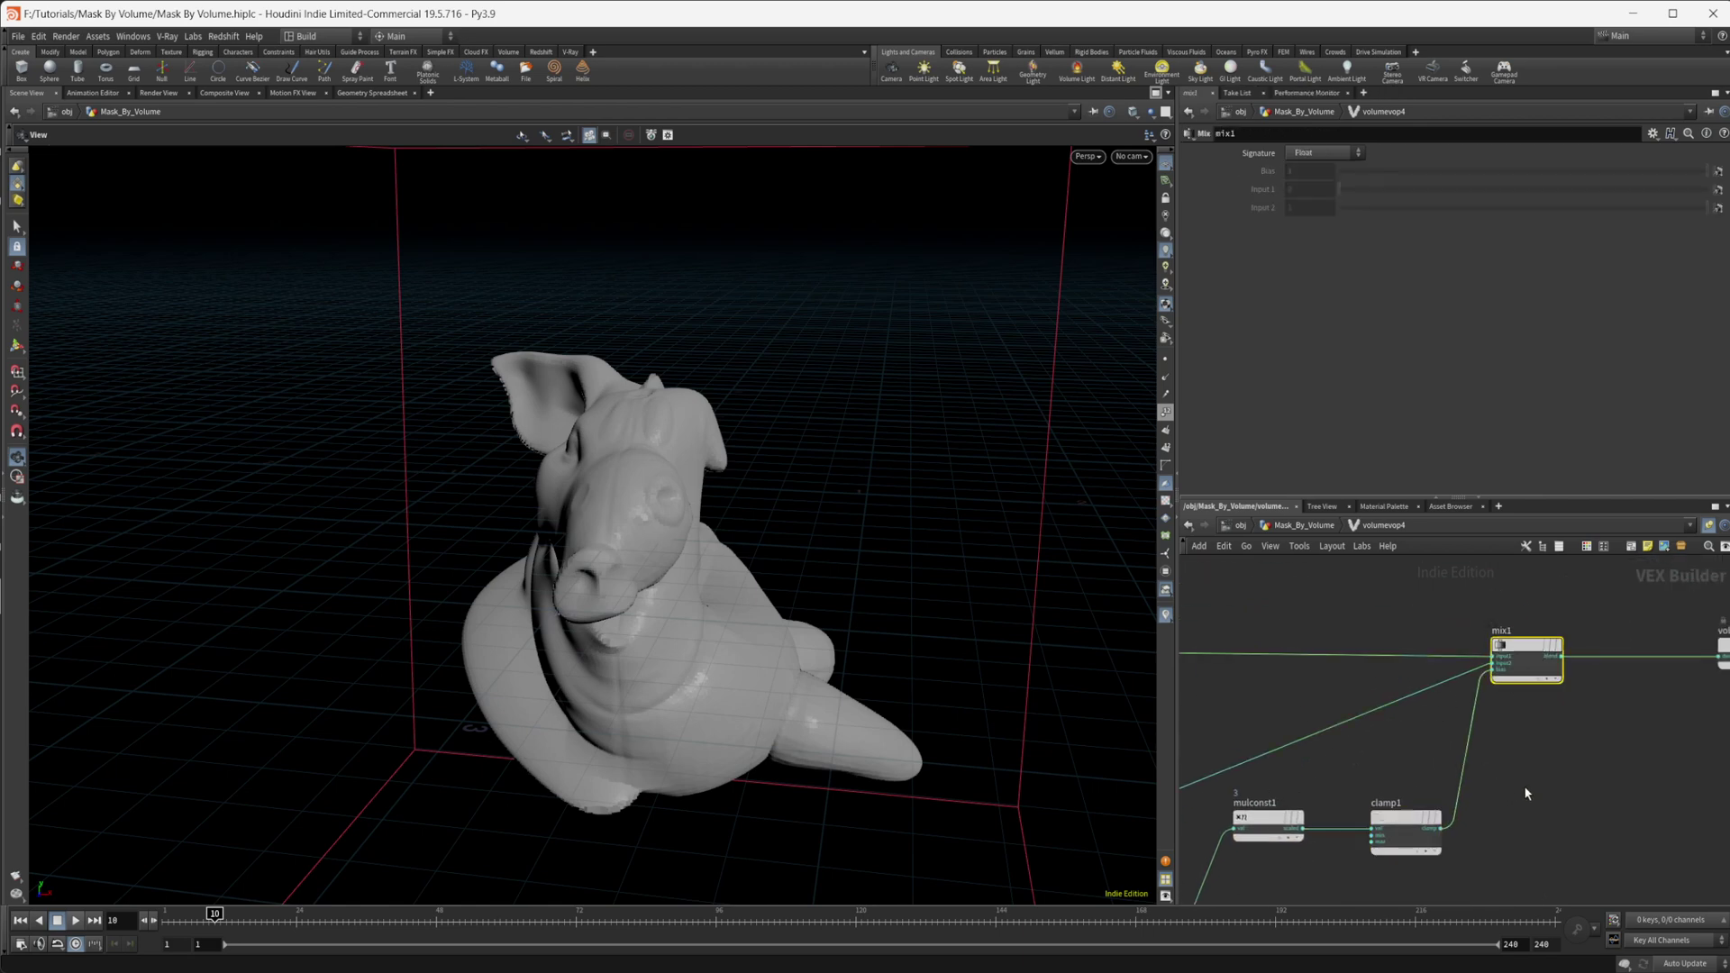
click(1268, 820)
middle_click(1313, 170)
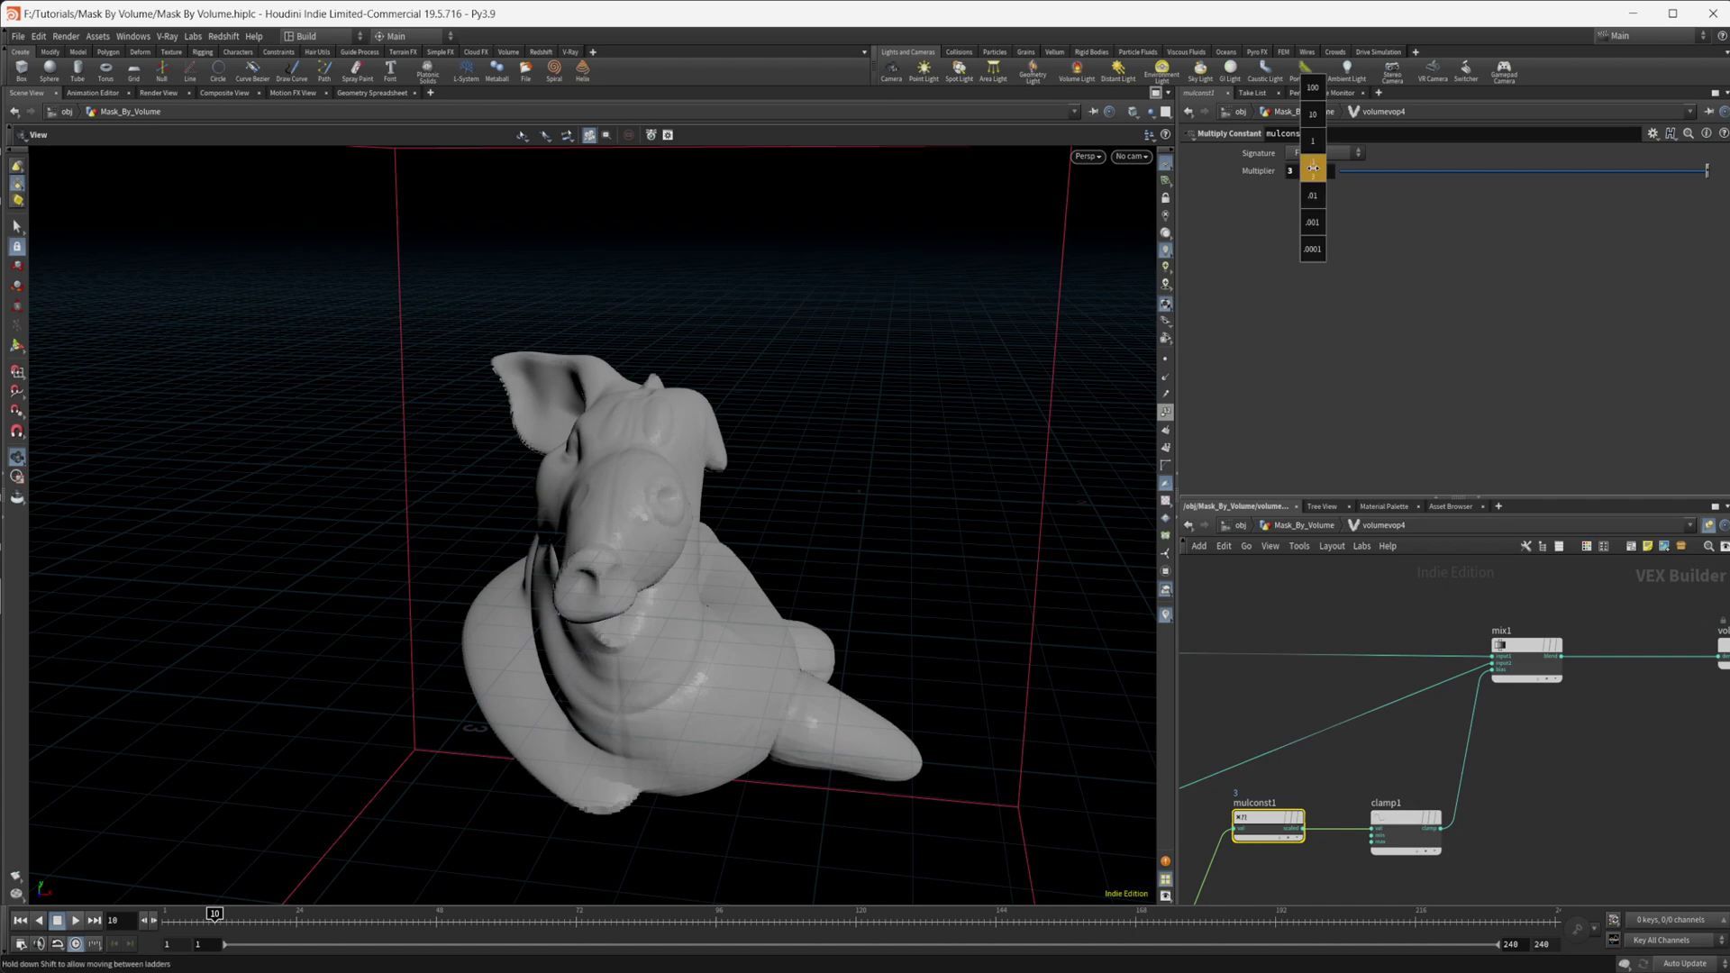
middle_drag(1396, 168, 1280, 160)
middle_click(1322, 171)
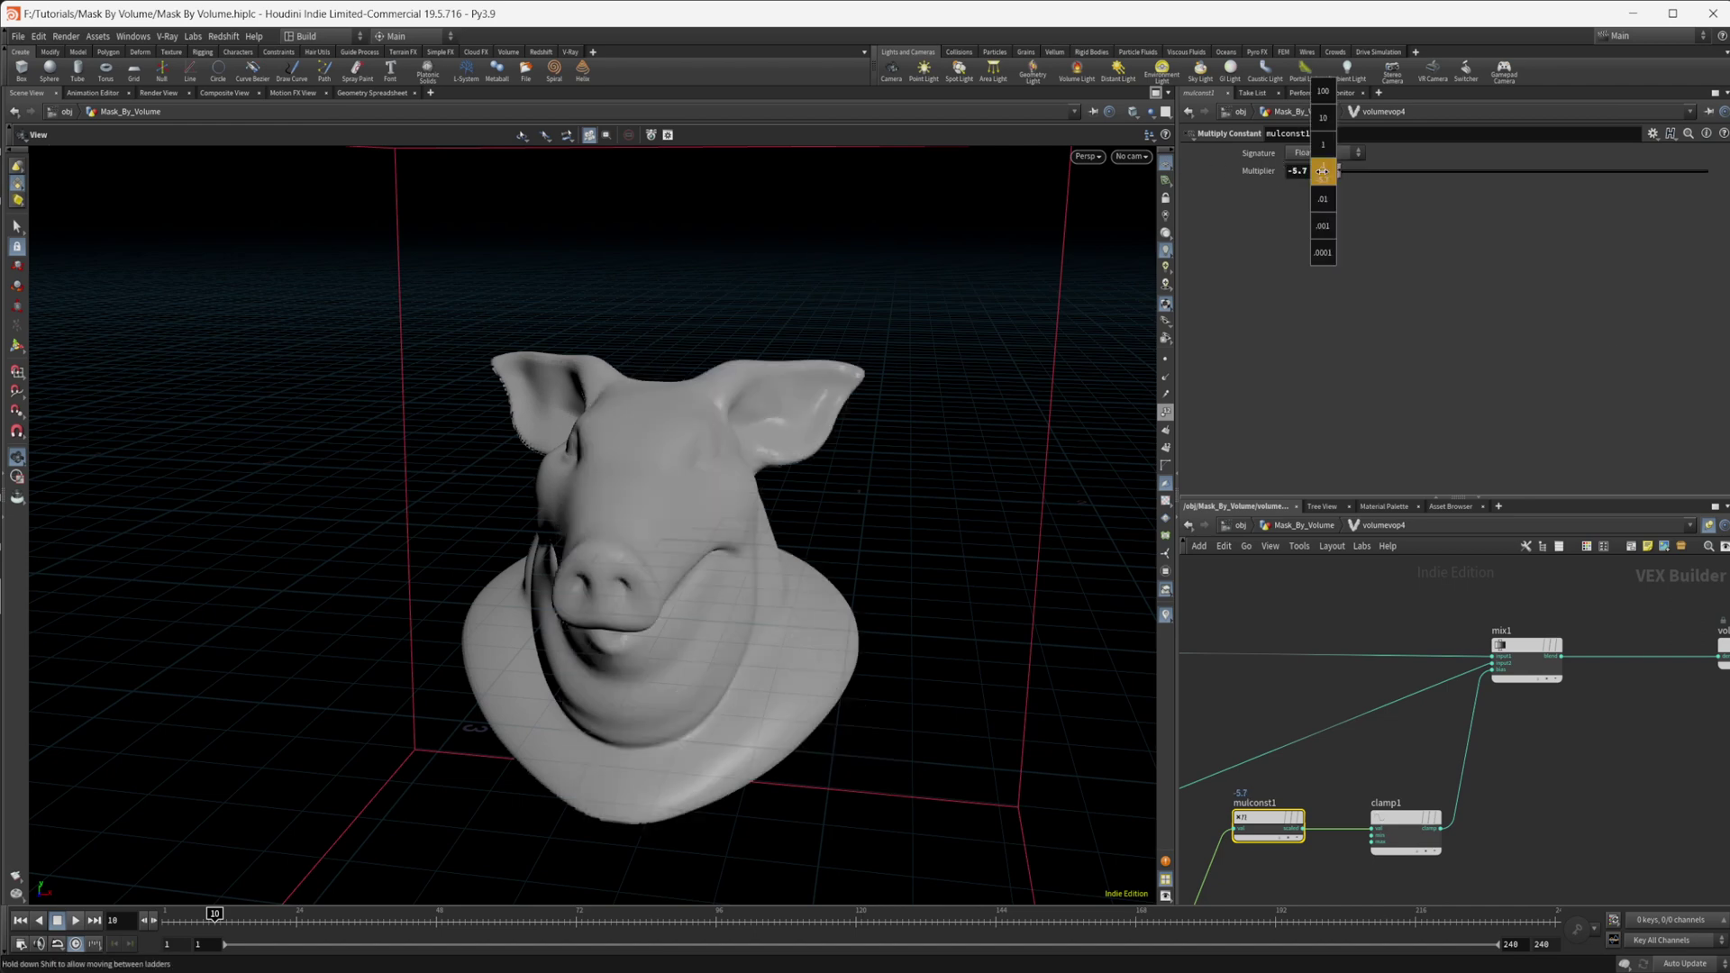
middle_drag(1343, 110, 1324, 113)
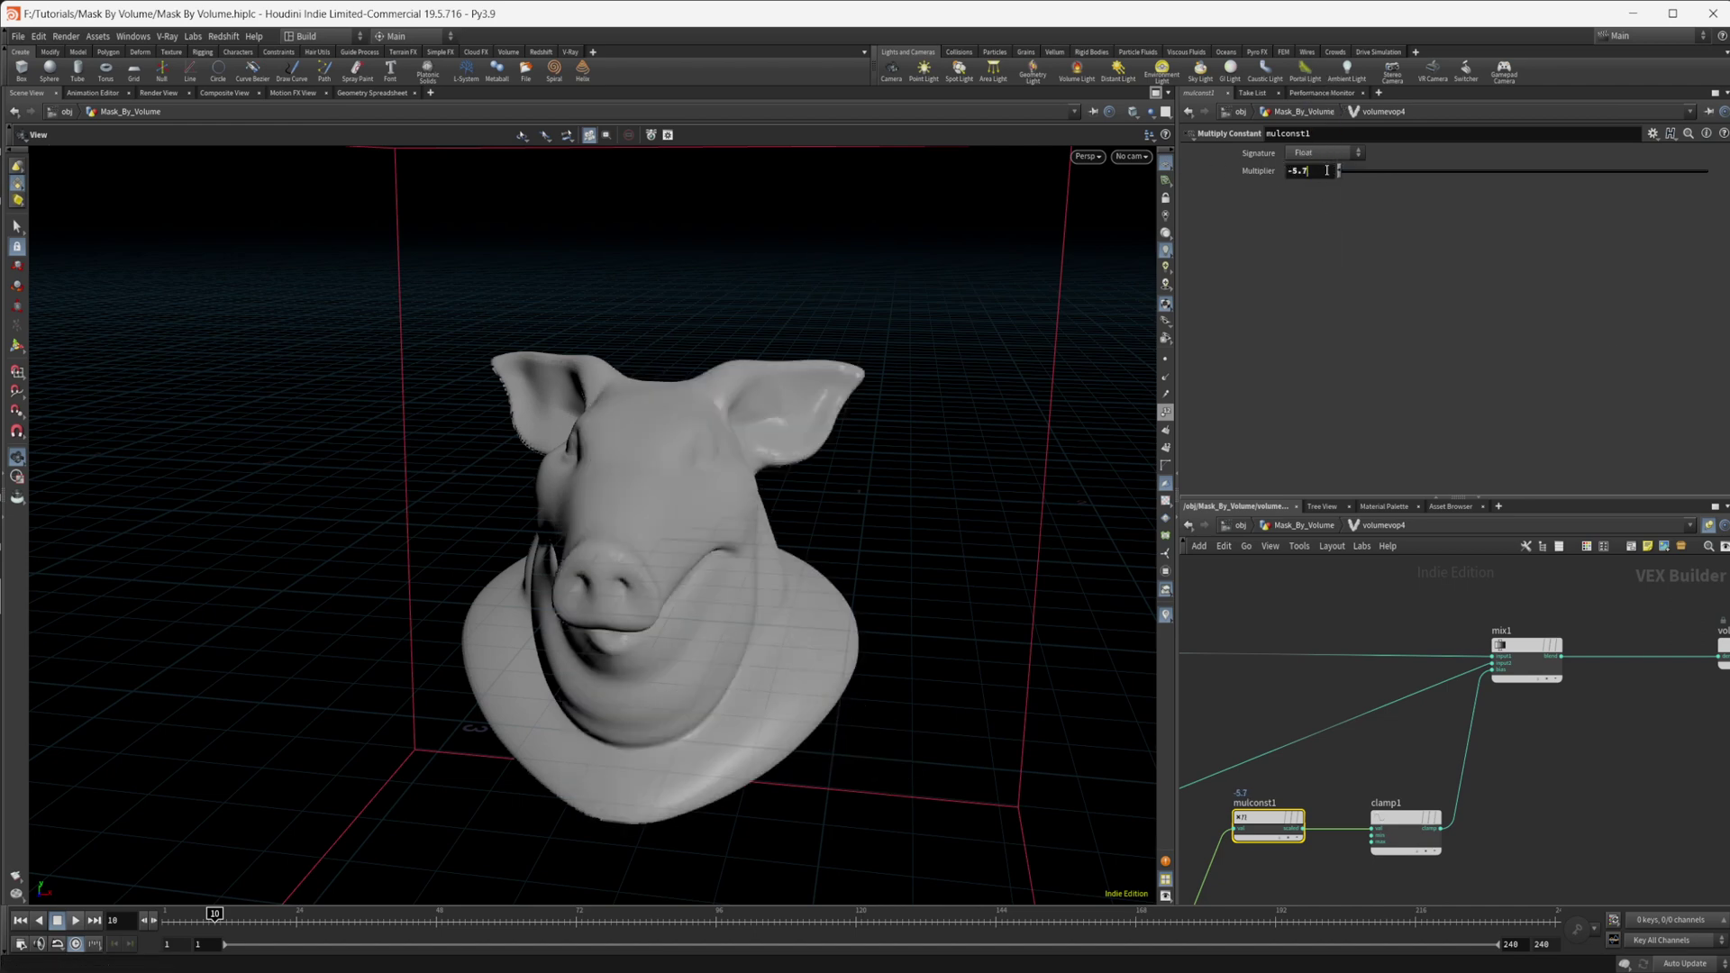
- Enter a Multiplier of 10, then settle on 3 and inspect the blended head
drag(1323, 171, 1234, 177)
text(10)
key(Return)
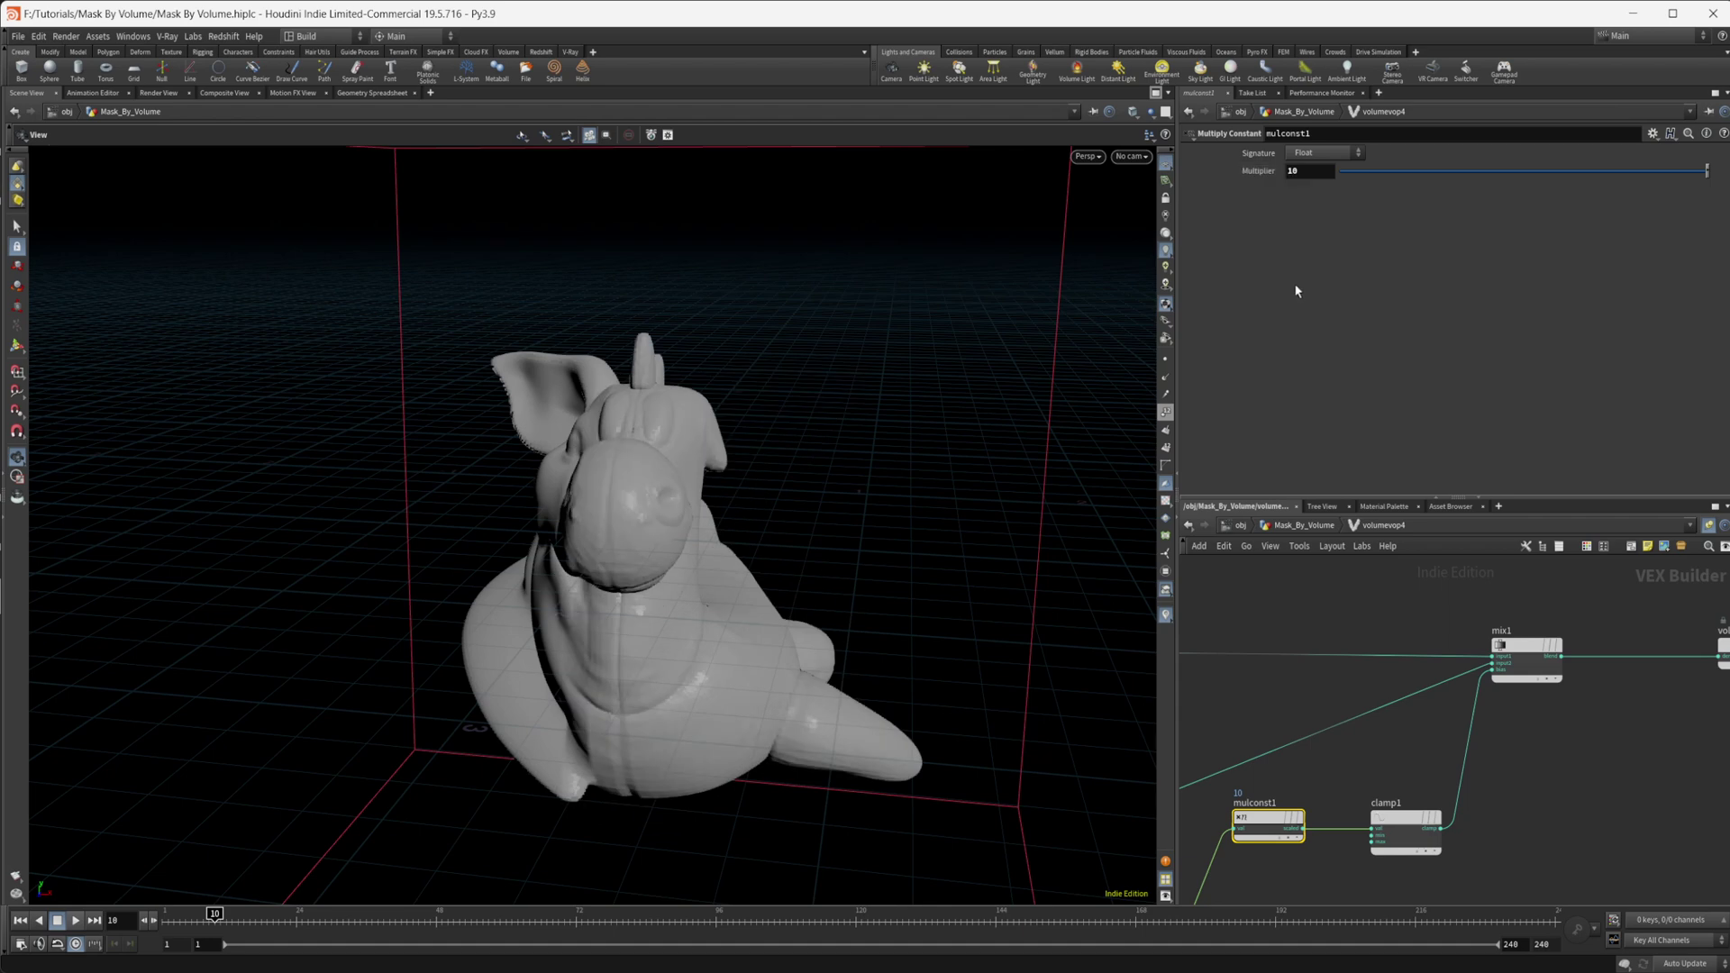
drag(527, 580, 604, 558)
click(1305, 173)
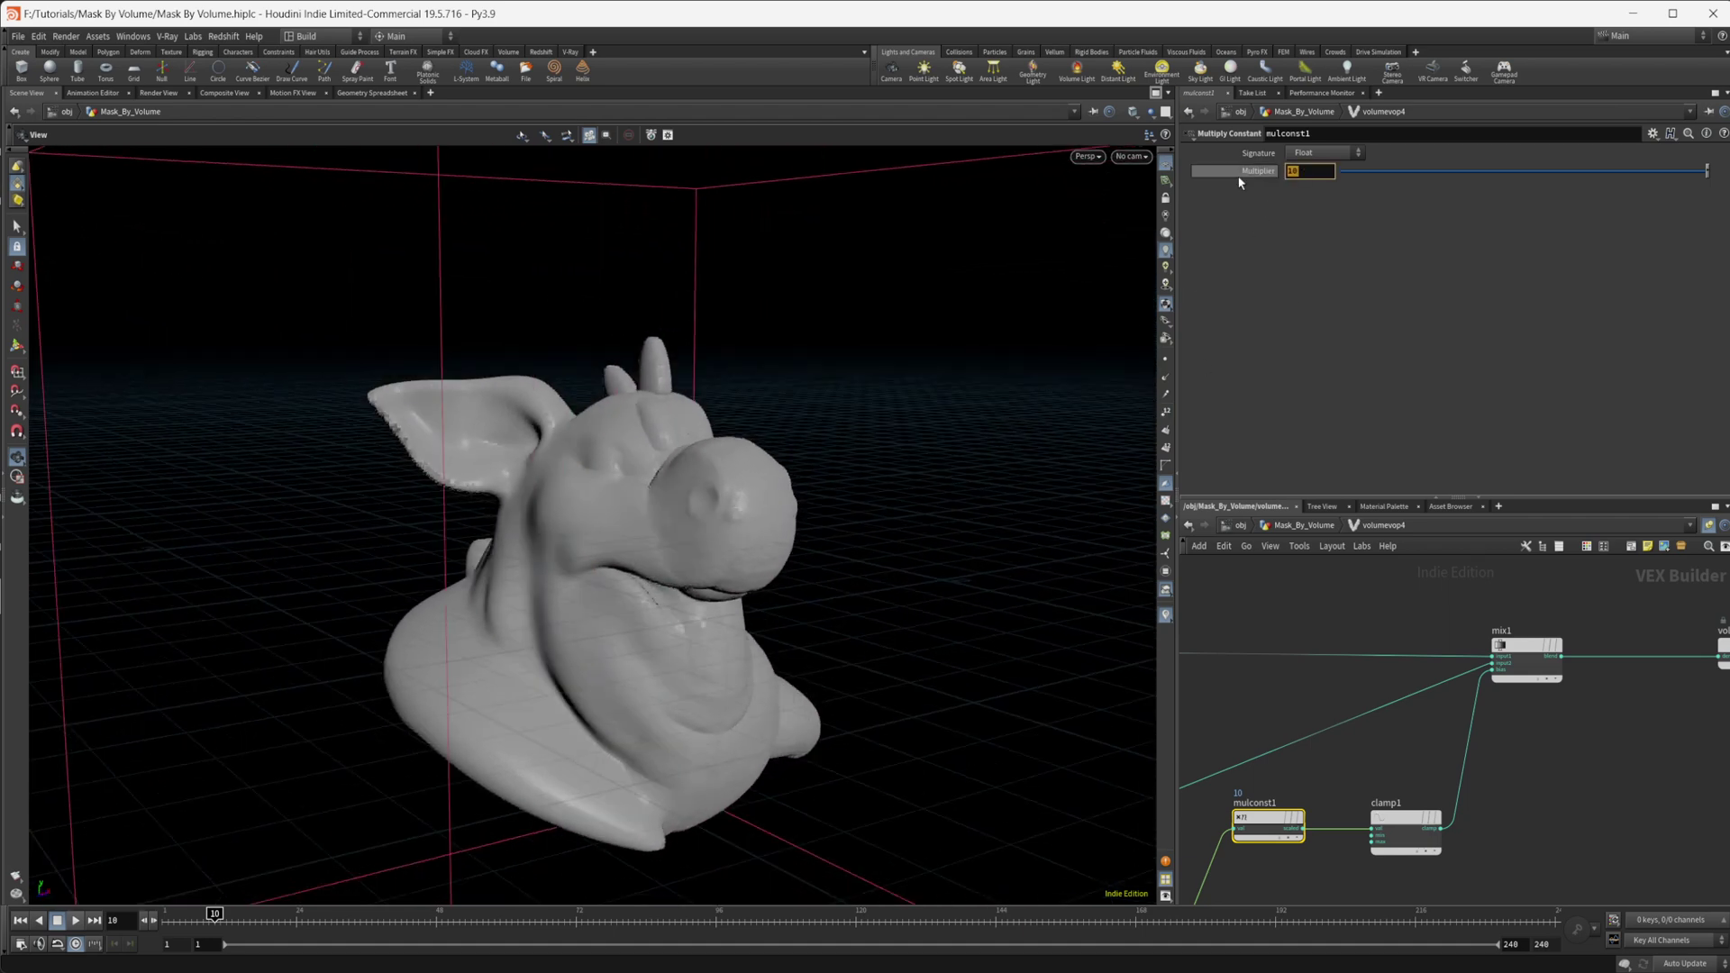
text(3)
key(Return)
drag(688, 502, 857, 665)
middle_drag(1516, 805, 1303, 718)
- Return to the Mask_By_Volume level and inspect vdbfrompolygons8 and matchsize1
key(u)
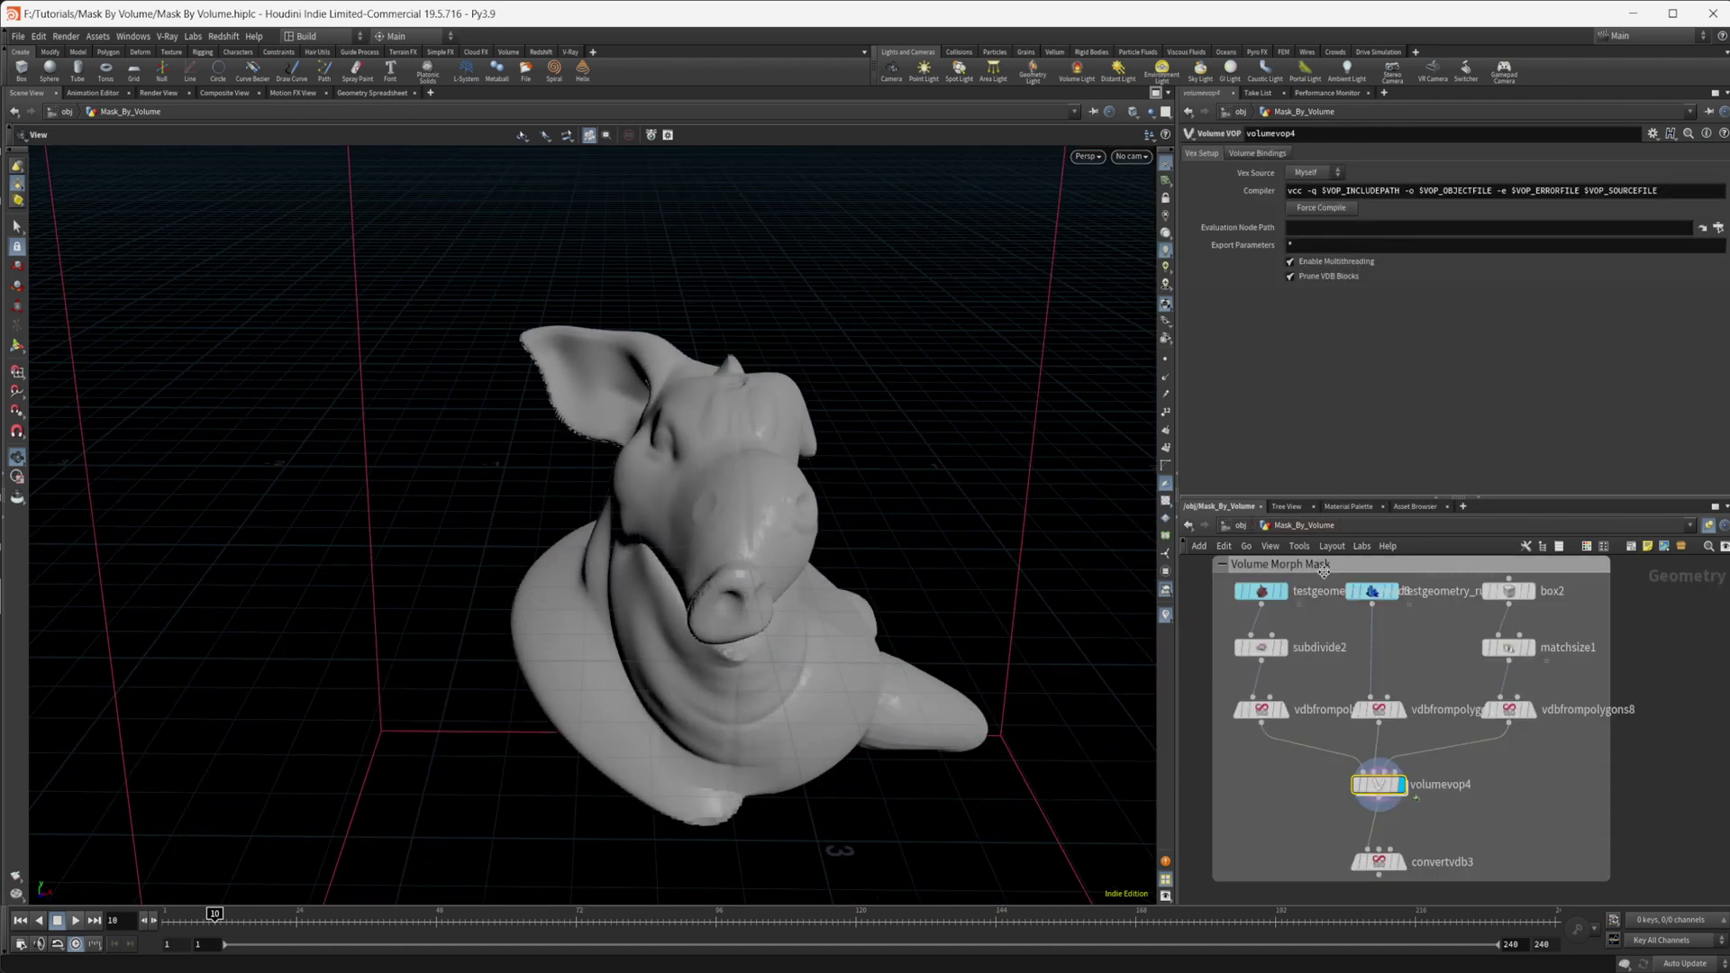
click(1511, 710)
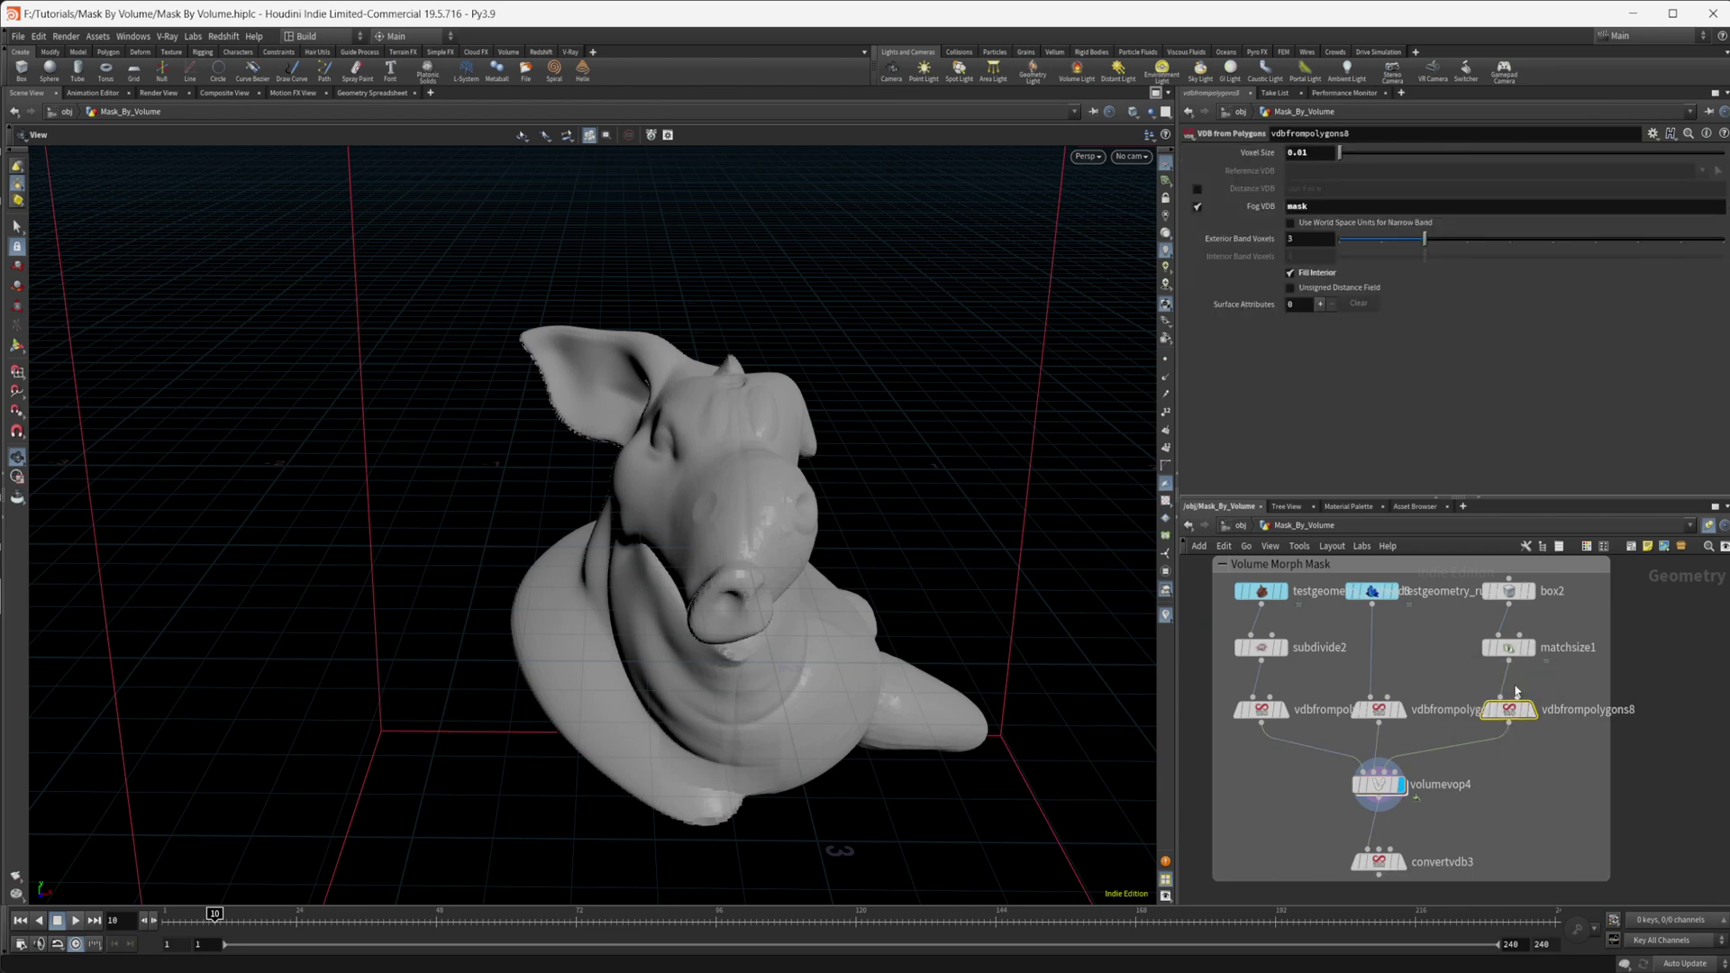
click(1509, 647)
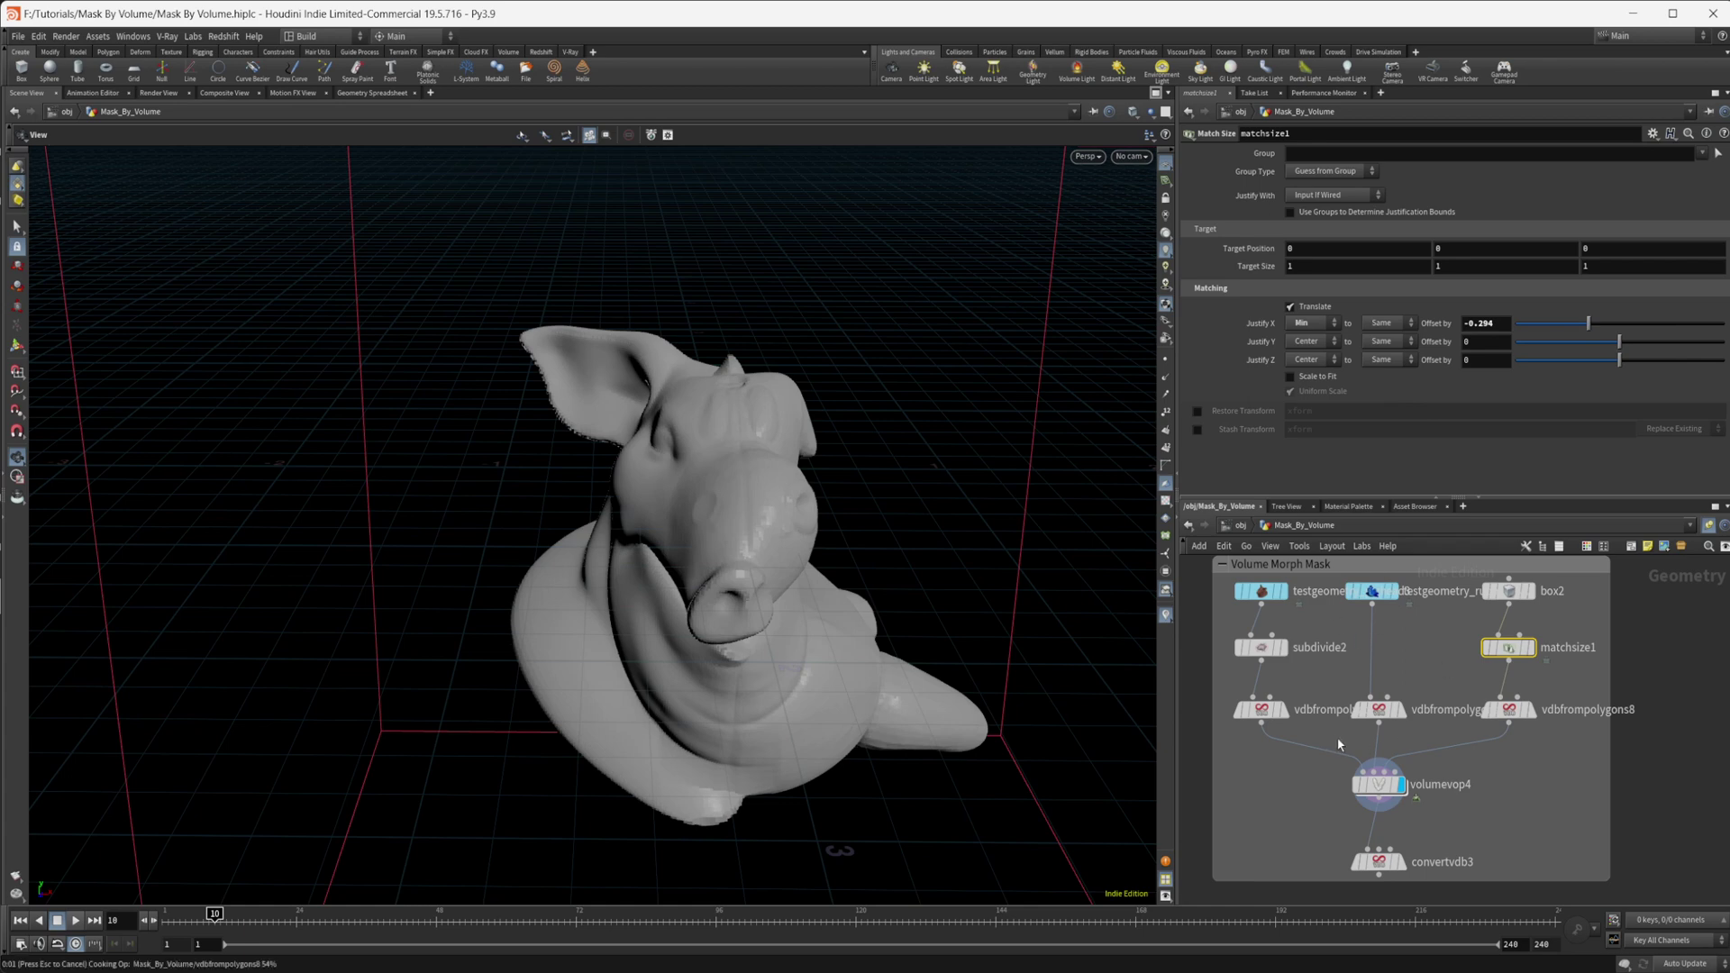
- Inside volumevop4, set mulconst1's Multiplier to 20 after trying 54 and -17
double_click(1398, 695)
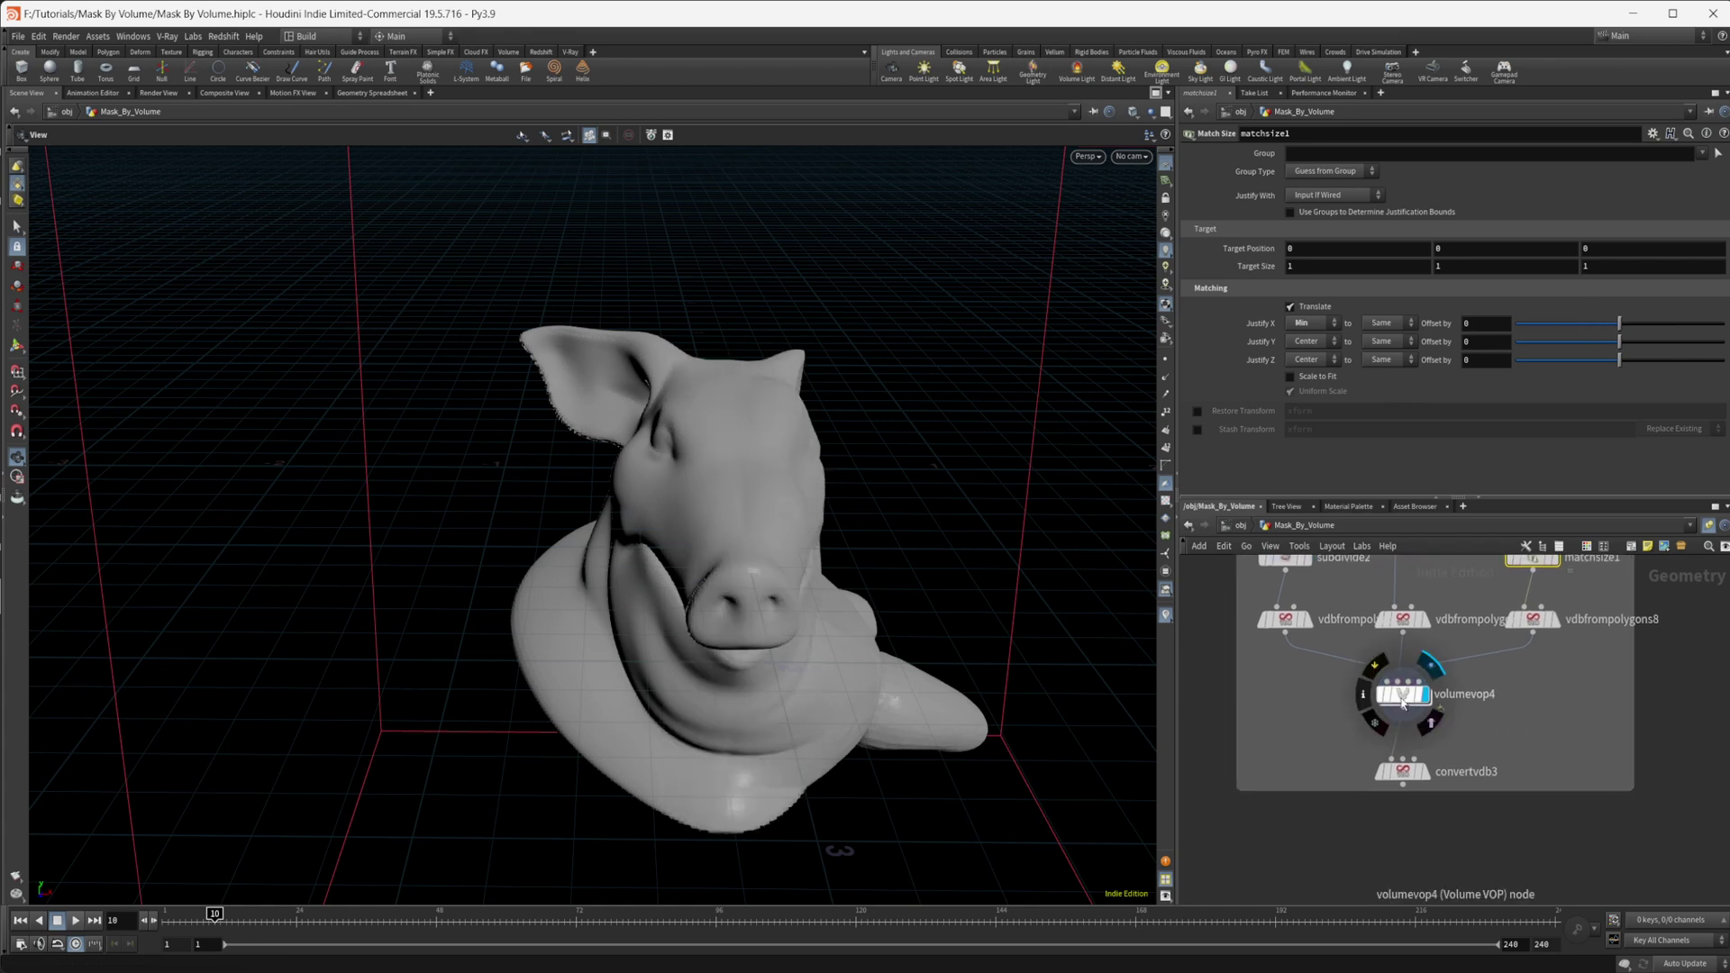
middle_drag(1400, 704, 1572, 657)
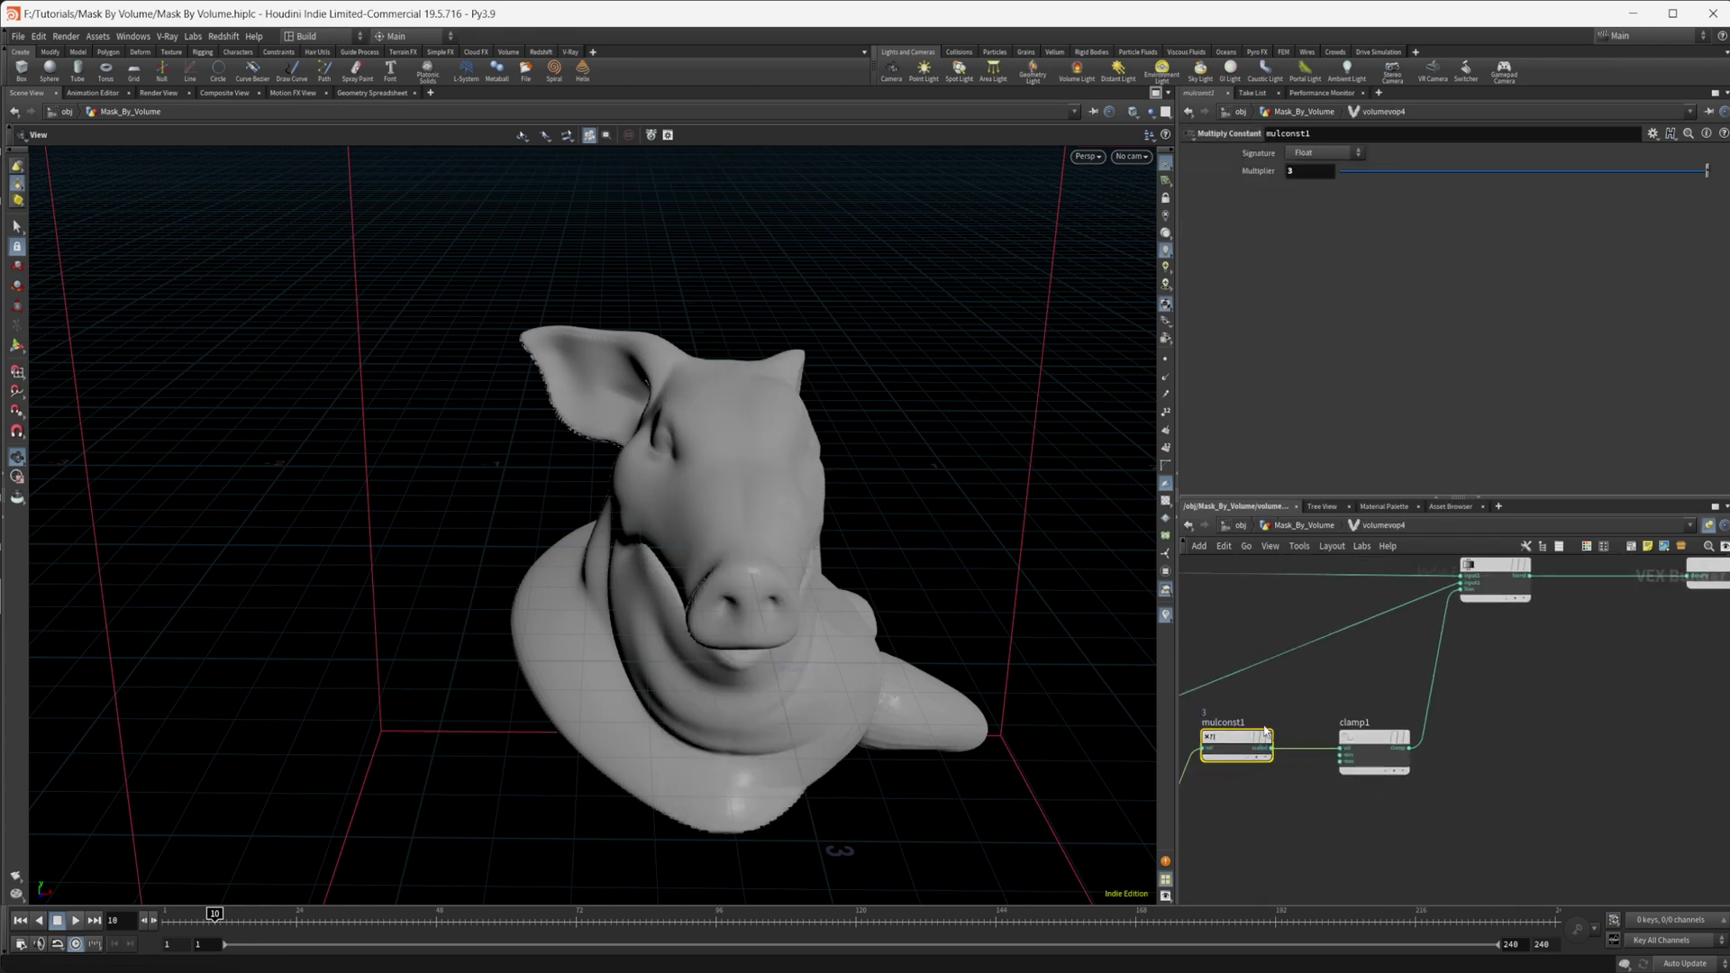
middle_click(1317, 172)
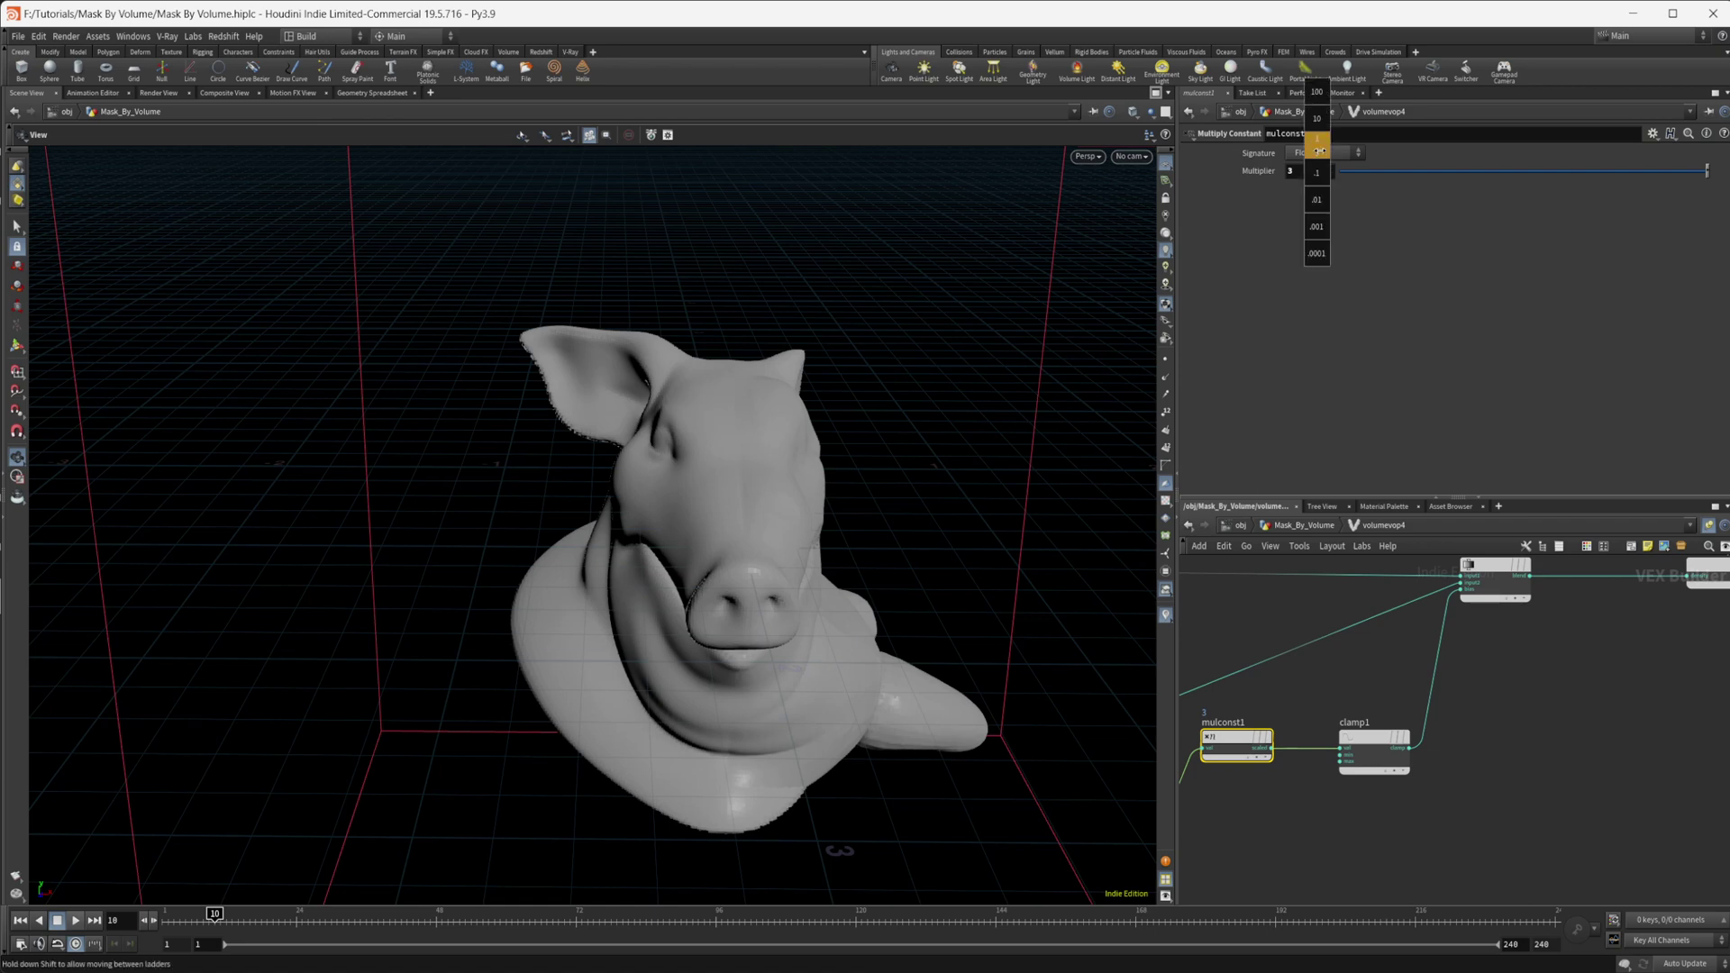
middle_drag(1318, 152, 1205, 217)
alt+drag(811, 506, 831, 495)
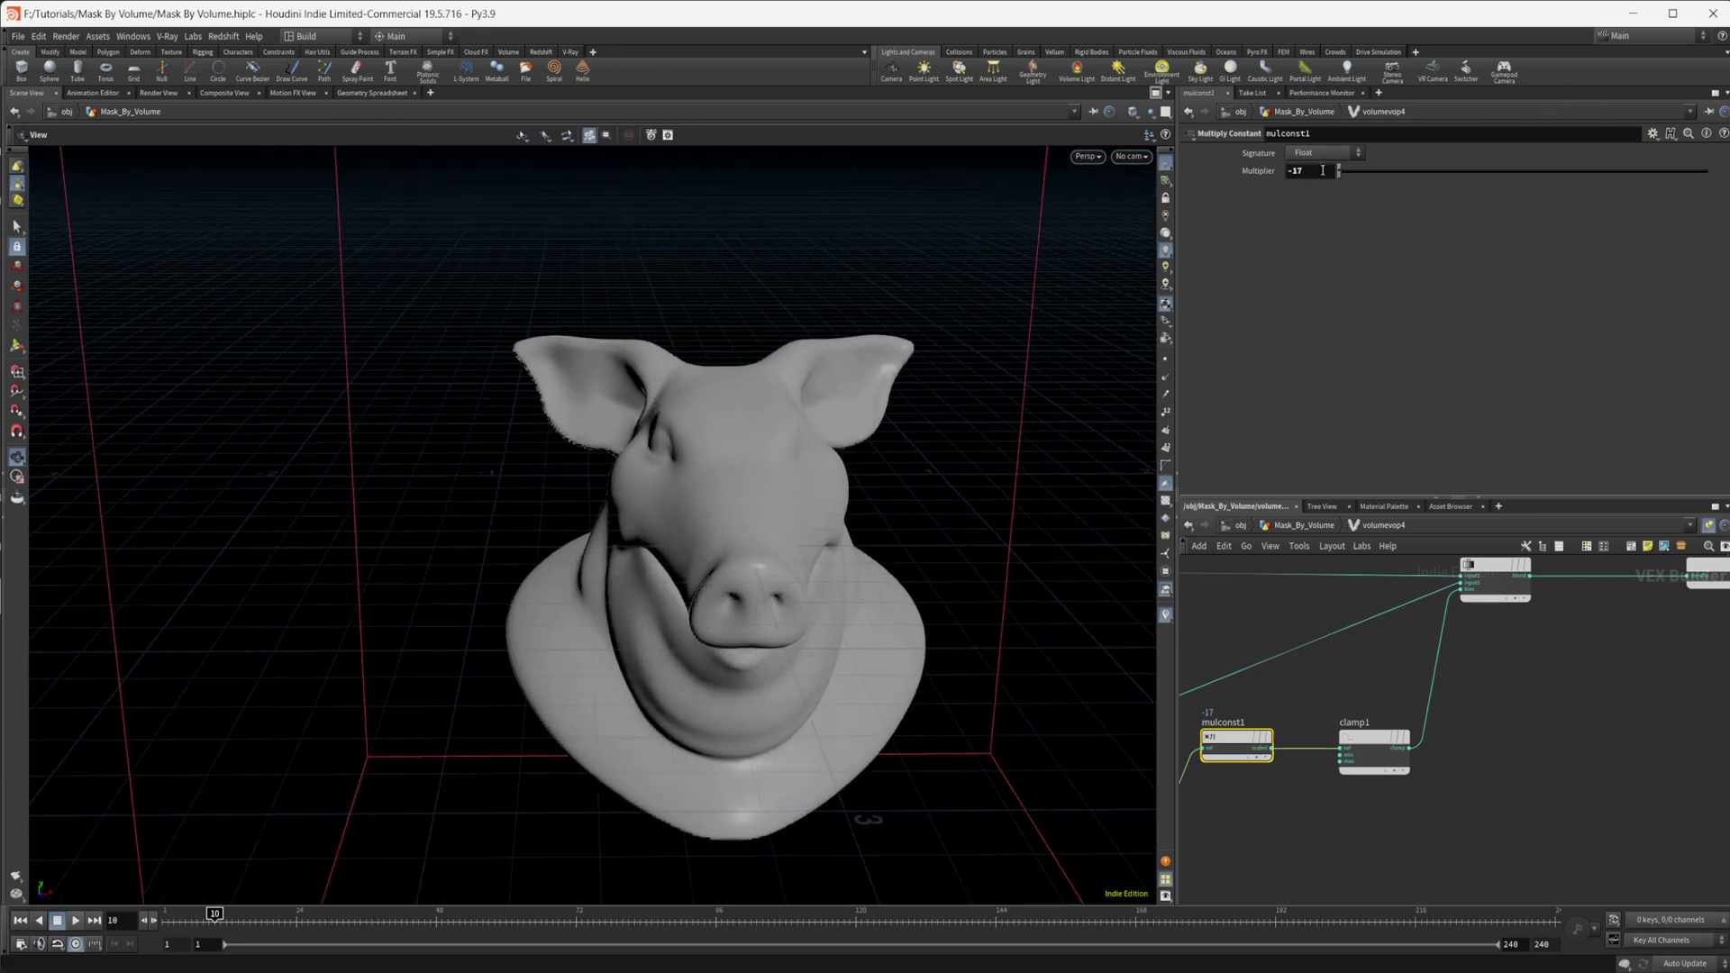
double_click(1320, 170)
text(20)
key(Return)
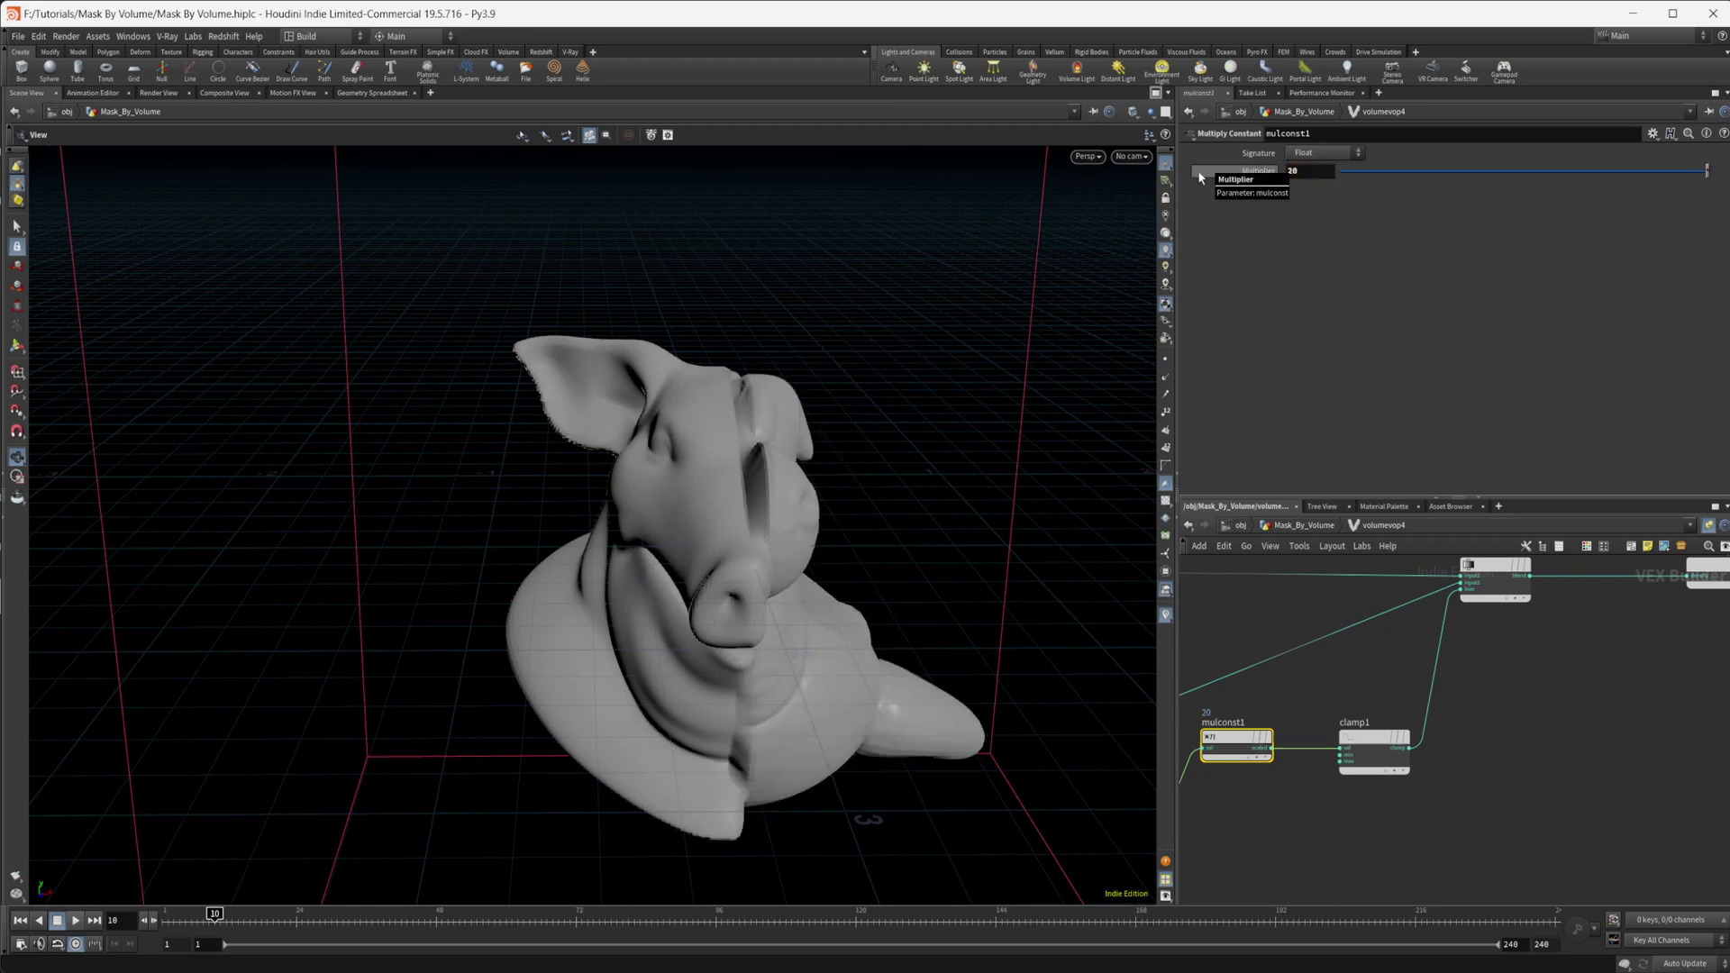
- Inspect the sharply split pig head, then return to Mask_By_Volume and select vdbfrompolygons6
drag(846, 631, 765, 601)
right_drag(766, 600, 948, 422)
drag(948, 421, 746, 484)
scroll(913, 421, down, 8)
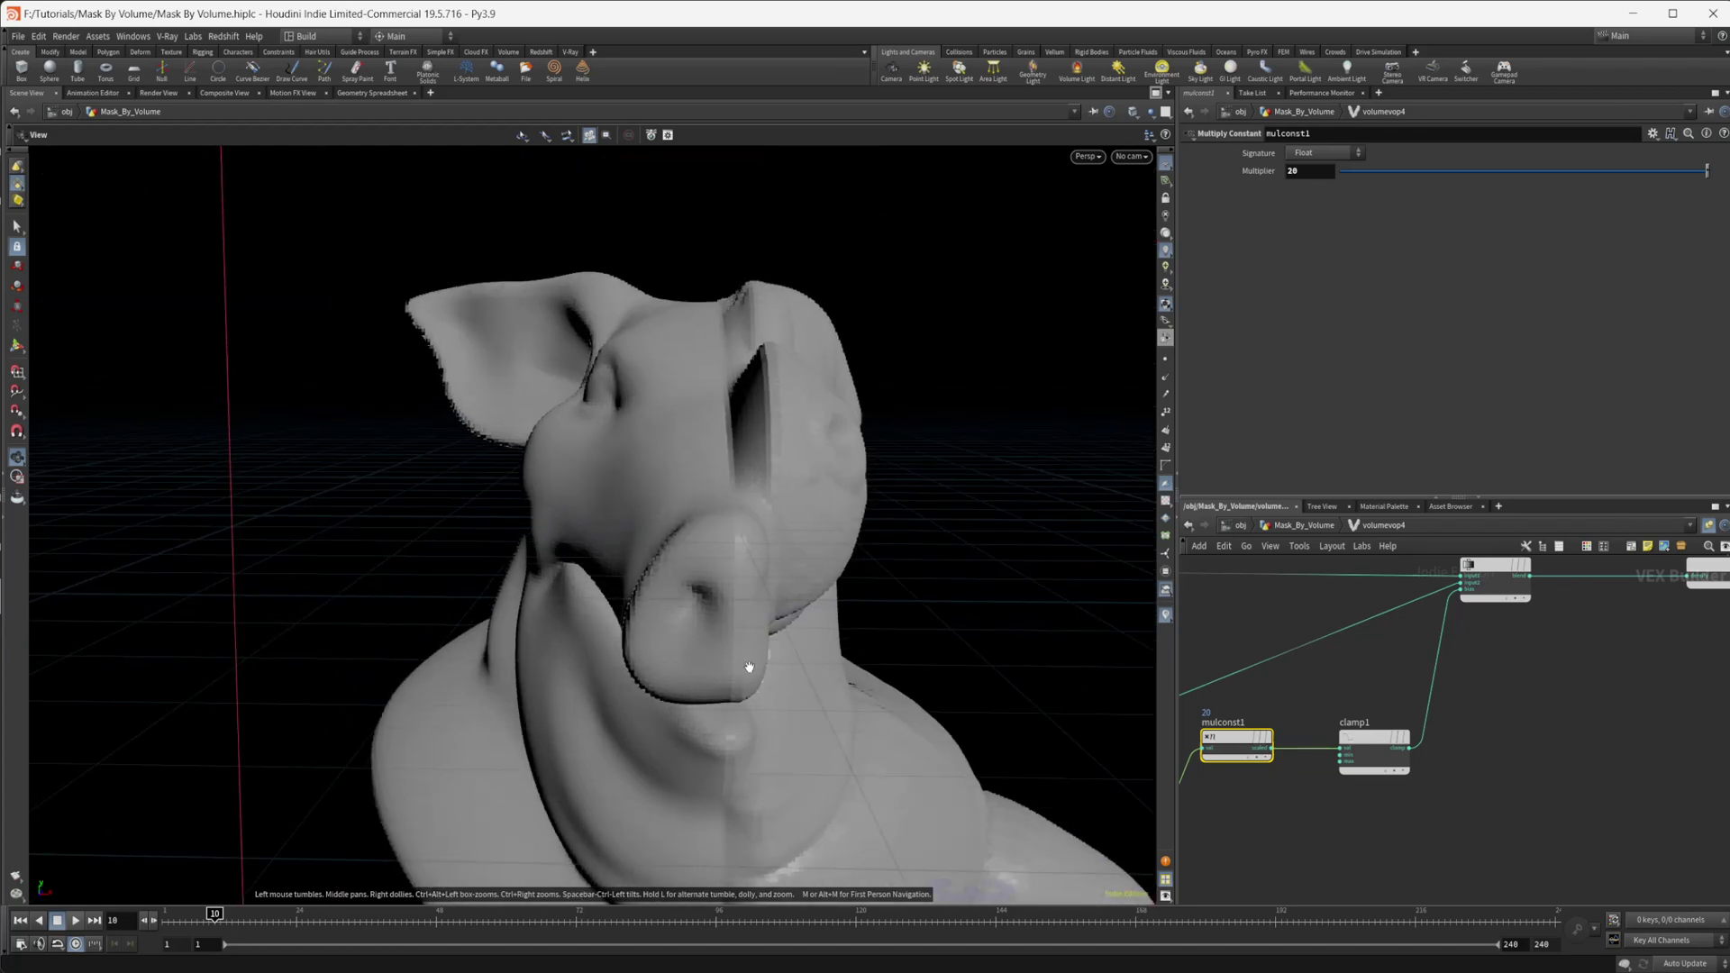
mouse_move(749, 667)
mouse_down()
mouse_move(722, 625)
mouse_move(770, 488)
mouse_move(811, 545)
mouse_move(725, 674)
mouse_up()
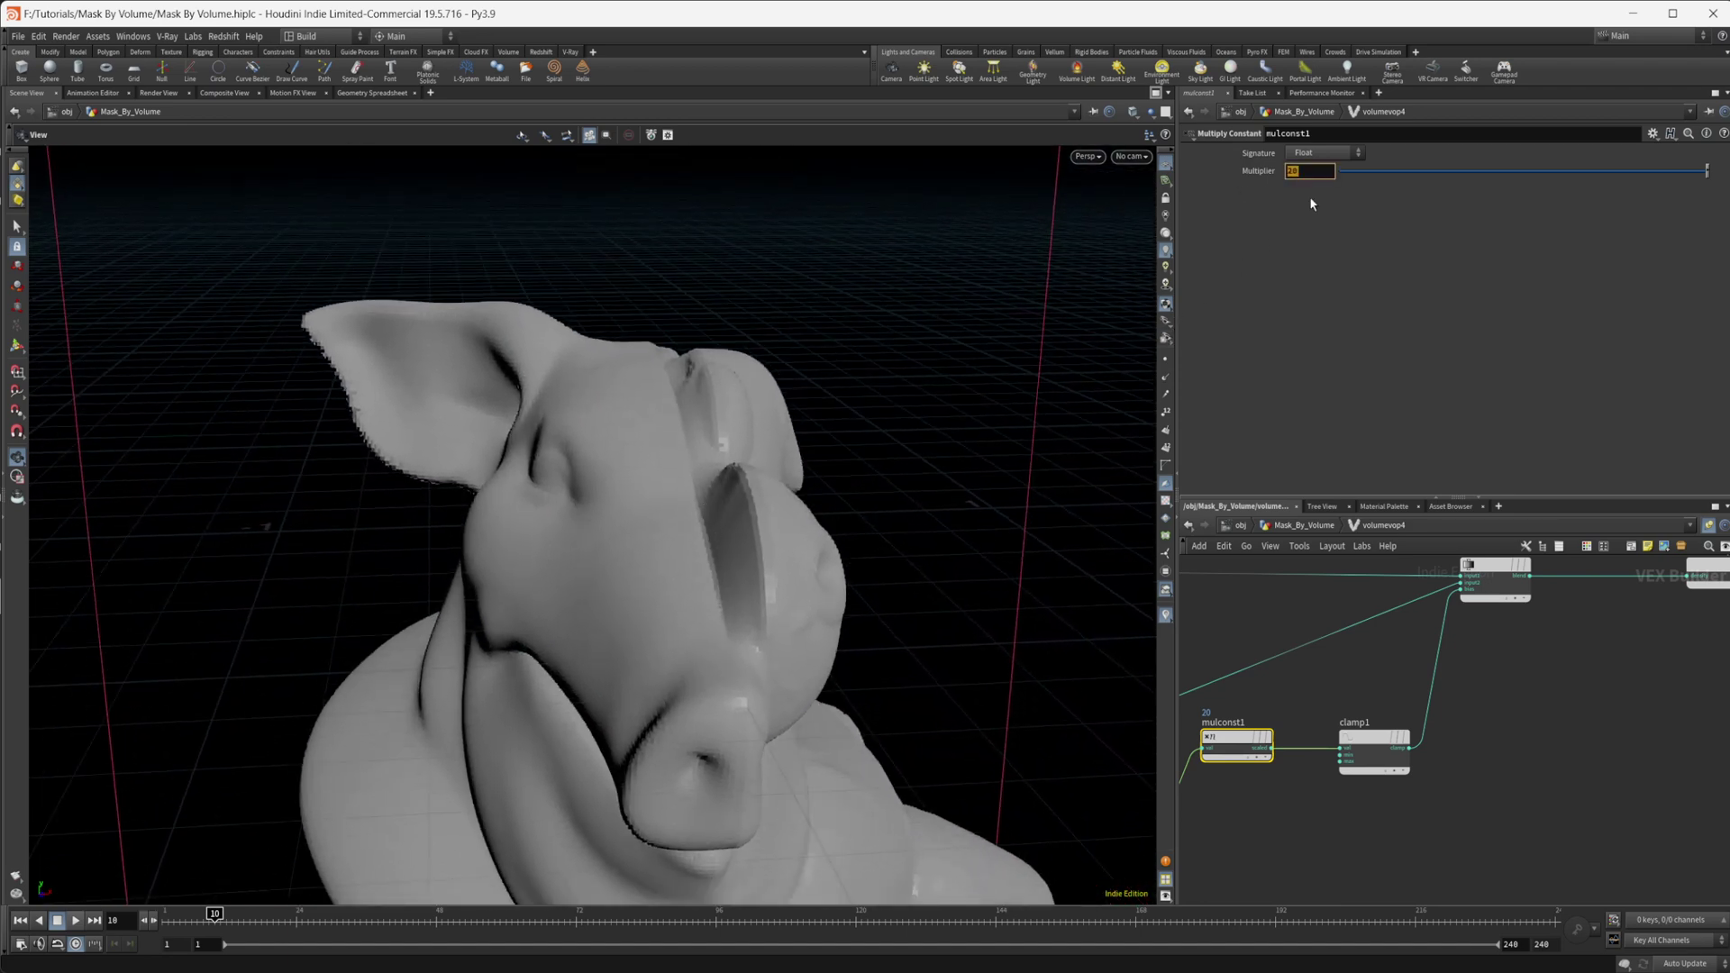
drag(1575, 732, 1596, 715)
click(1302, 531)
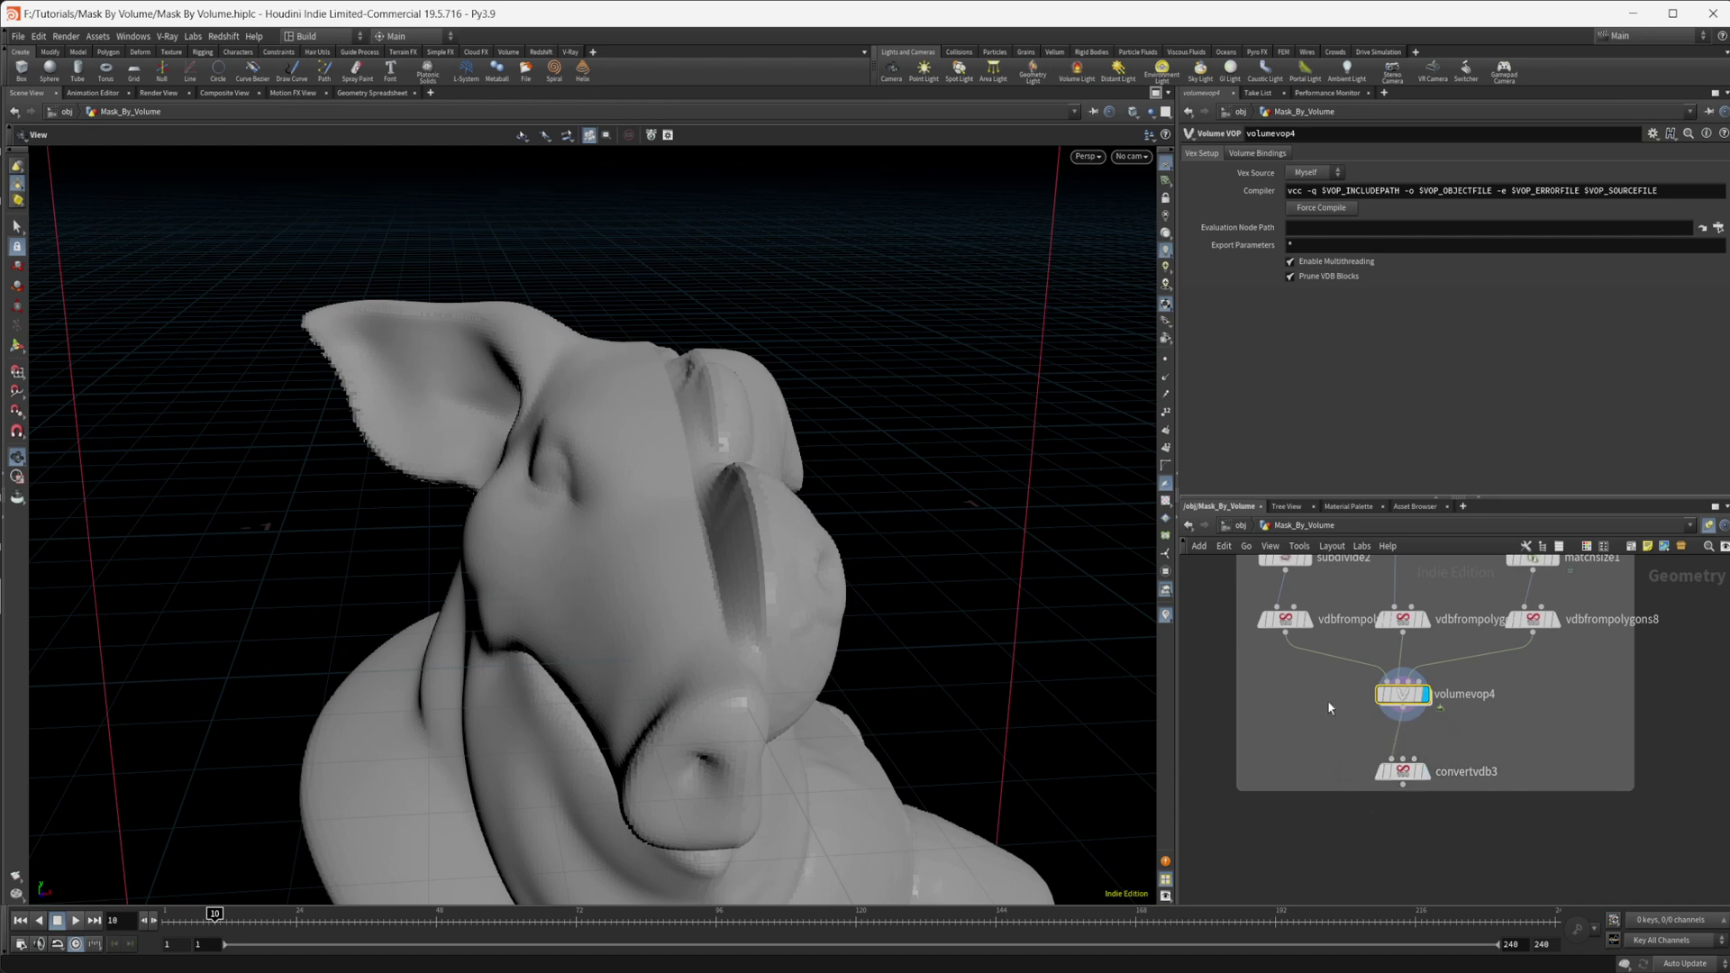
click(1307, 658)
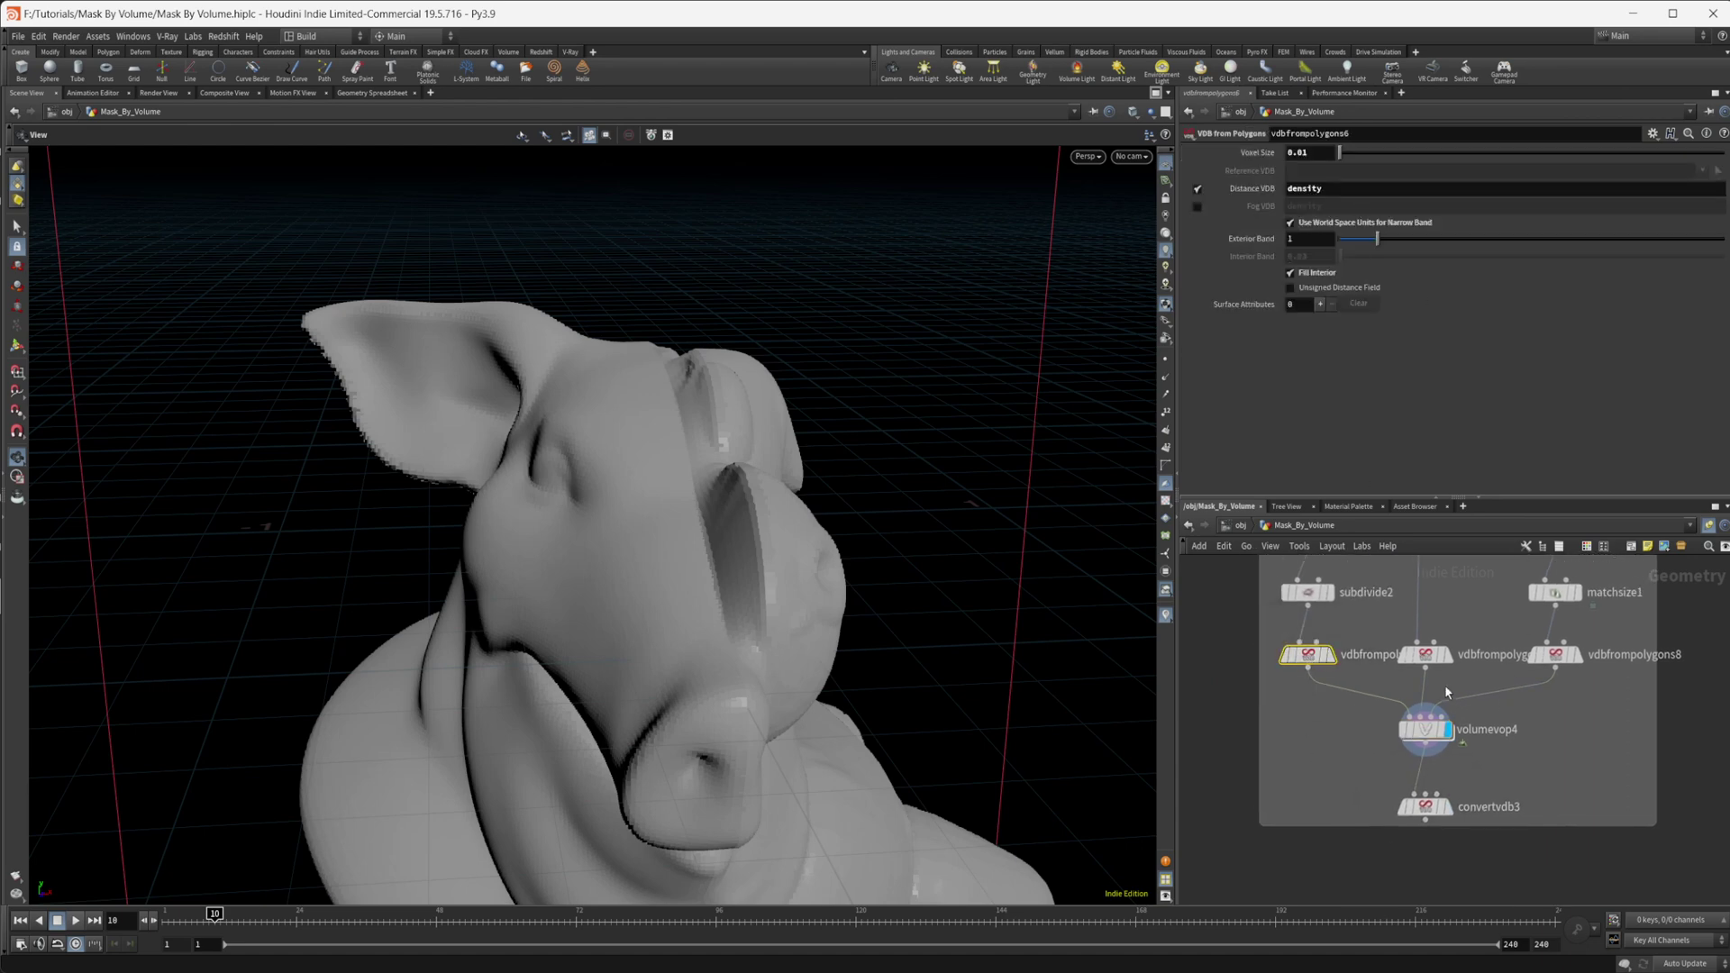
- Give vdbfrompolygons6 a 3-voxel Exterior Band after comparing with vdbfrompolygons7
click(1435, 663)
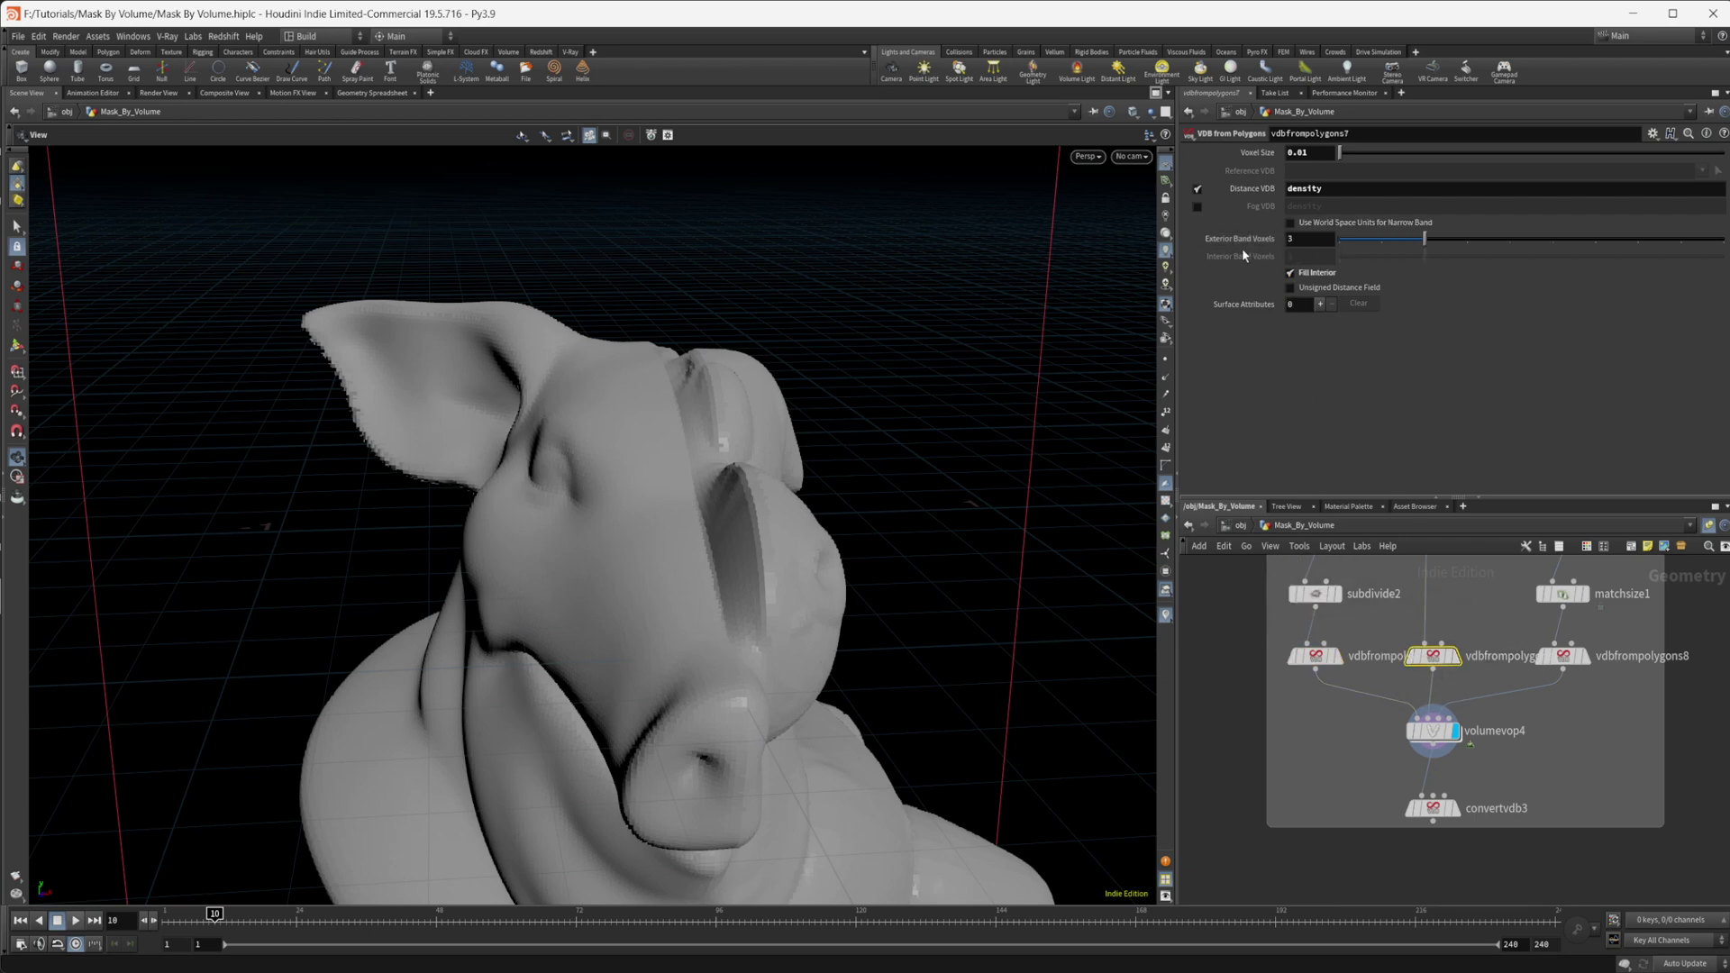
click(1315, 656)
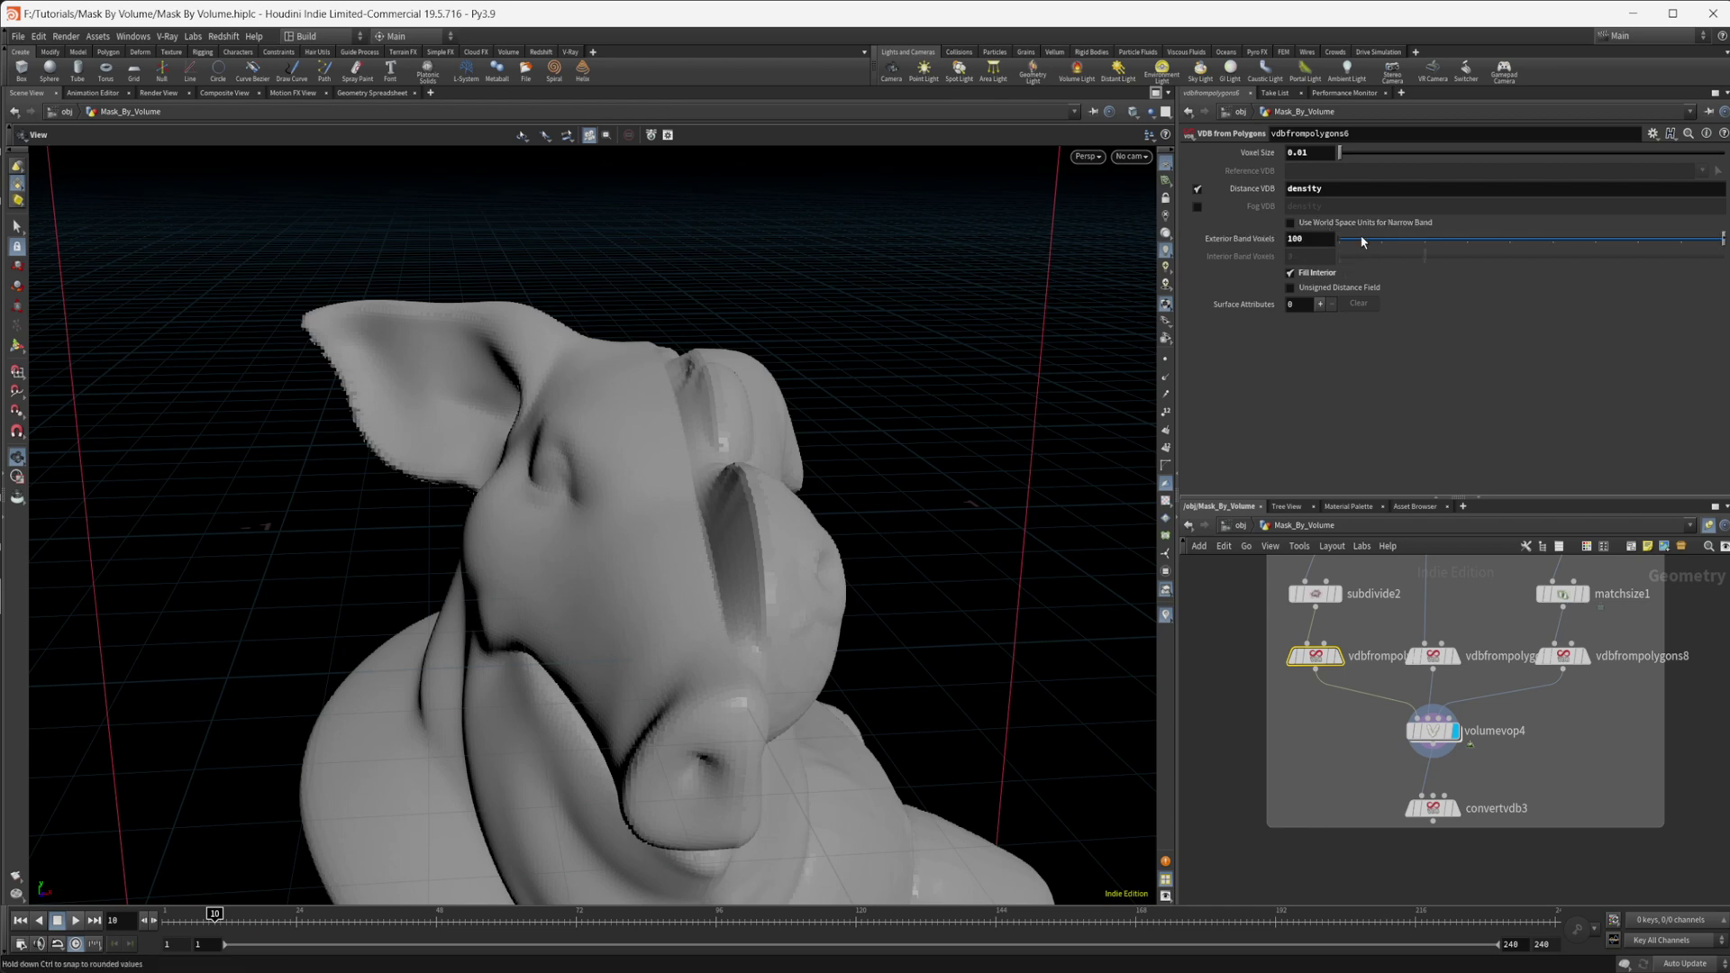
text(3)
key(Return)
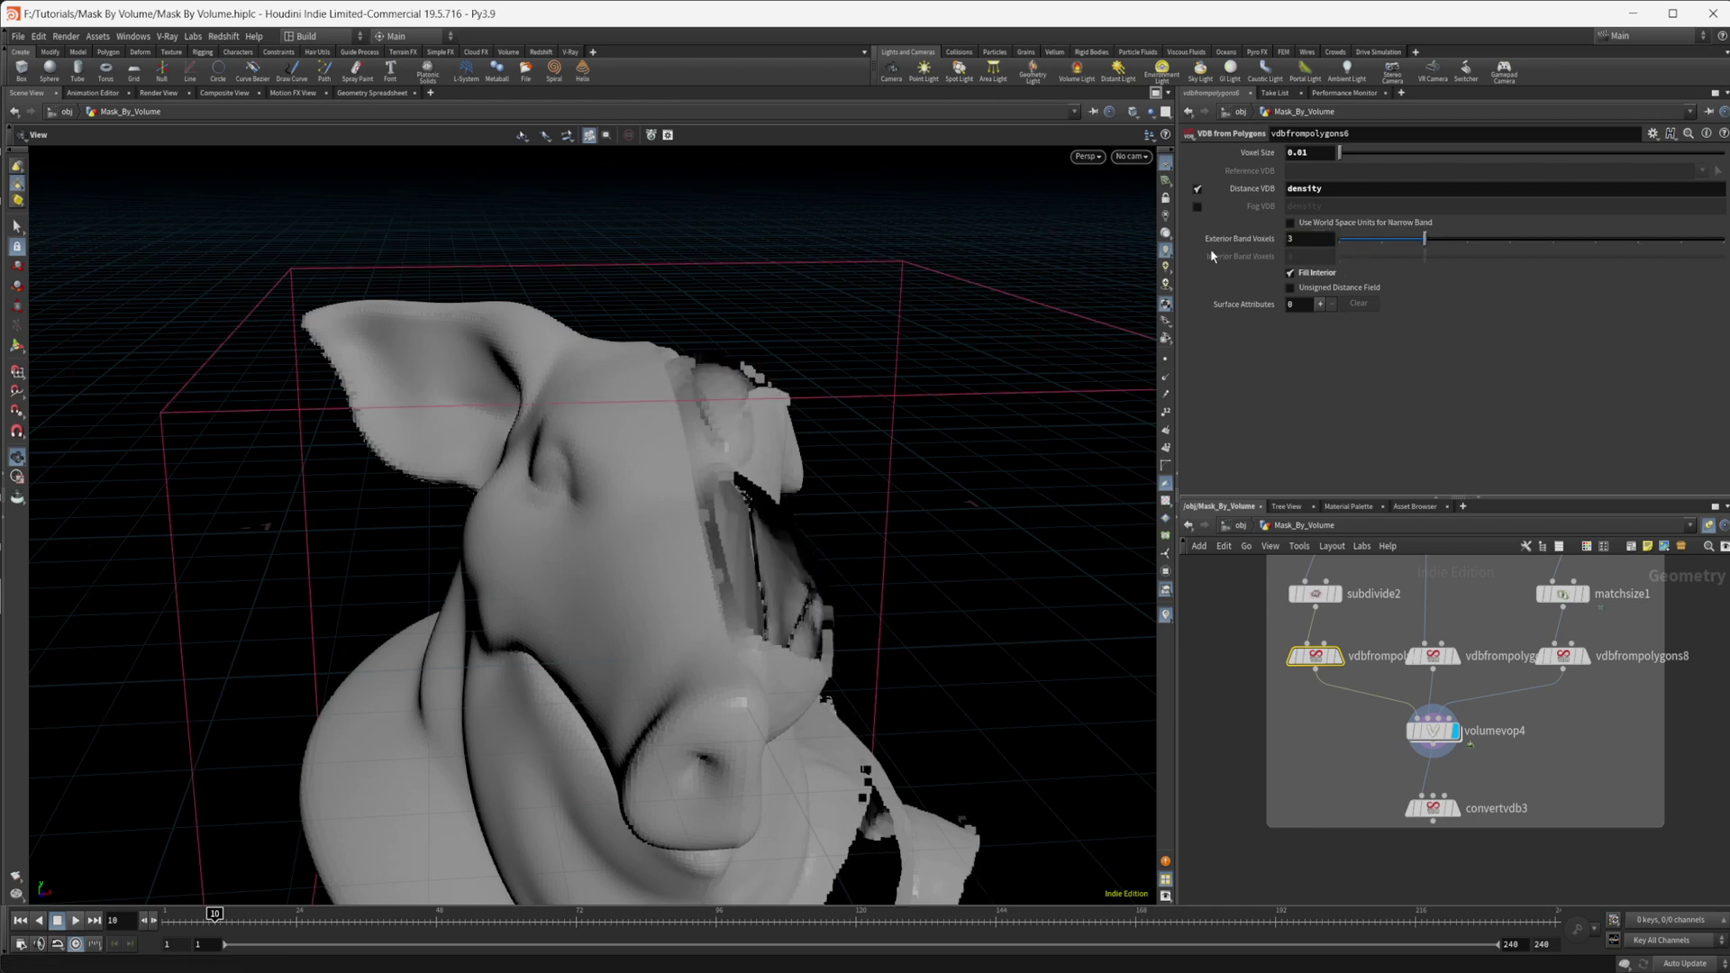
drag(1031, 506, 787, 708)
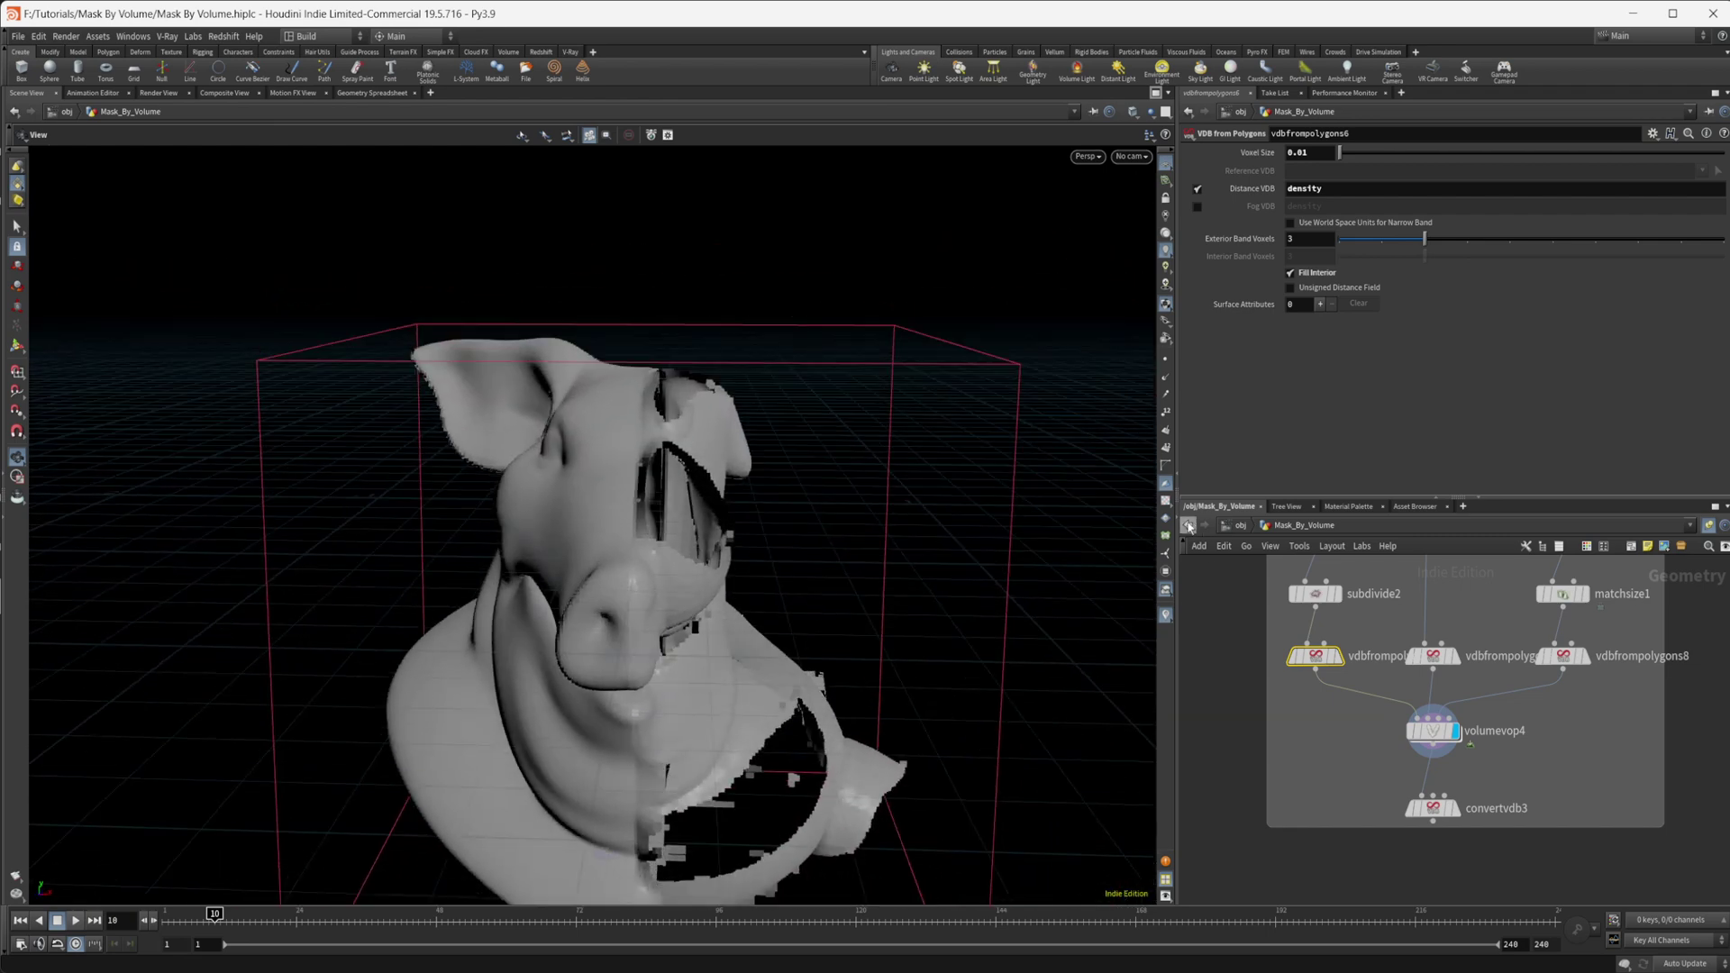
- Turn on voxel display and view vdbfrompolygons6's pig-head volume on its own
click(1166, 470)
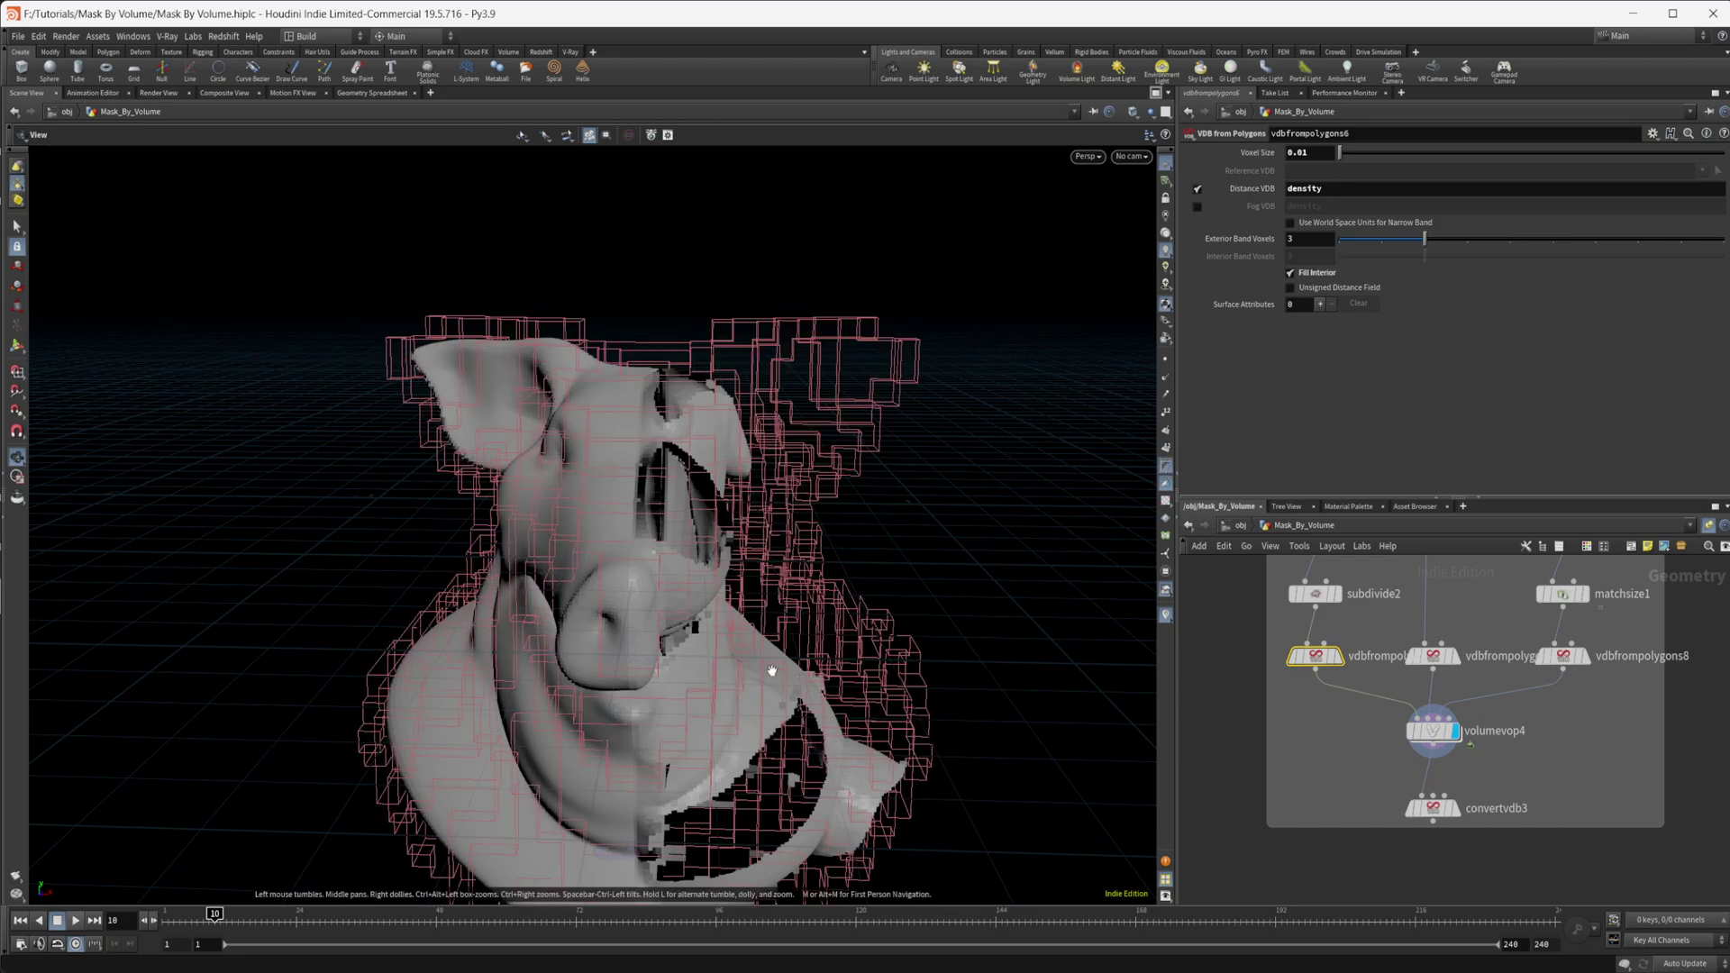
drag(776, 664, 649, 611)
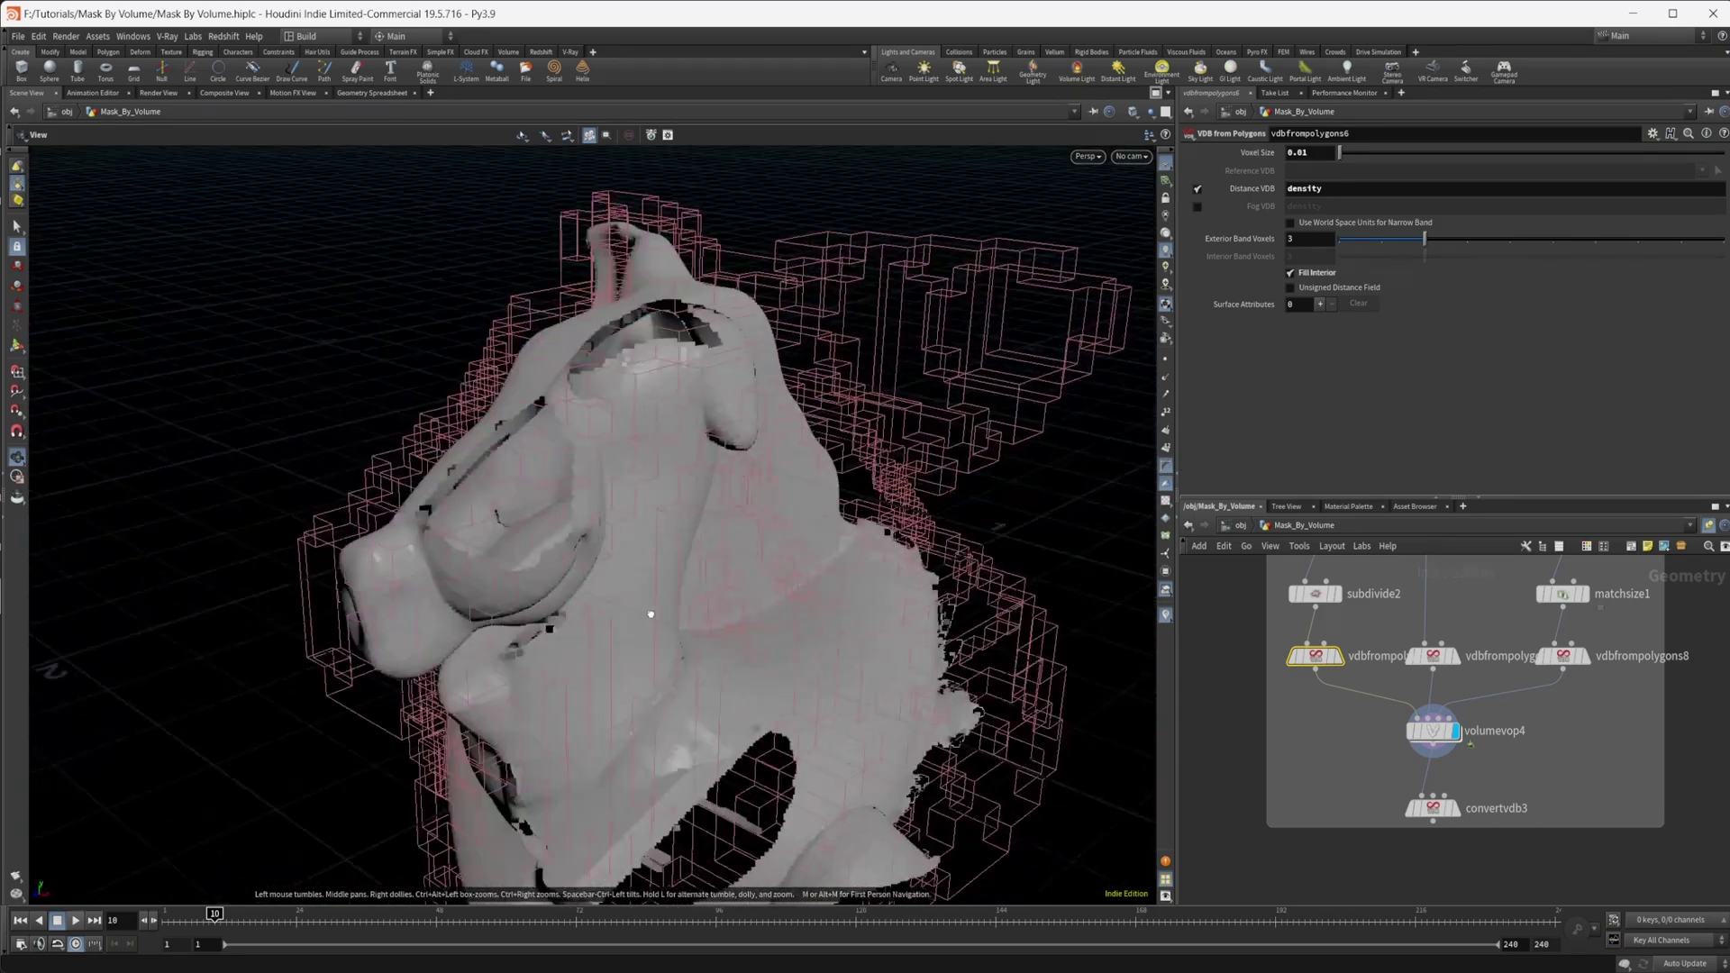
middle_drag(1330, 723, 1353, 799)
click(1368, 700)
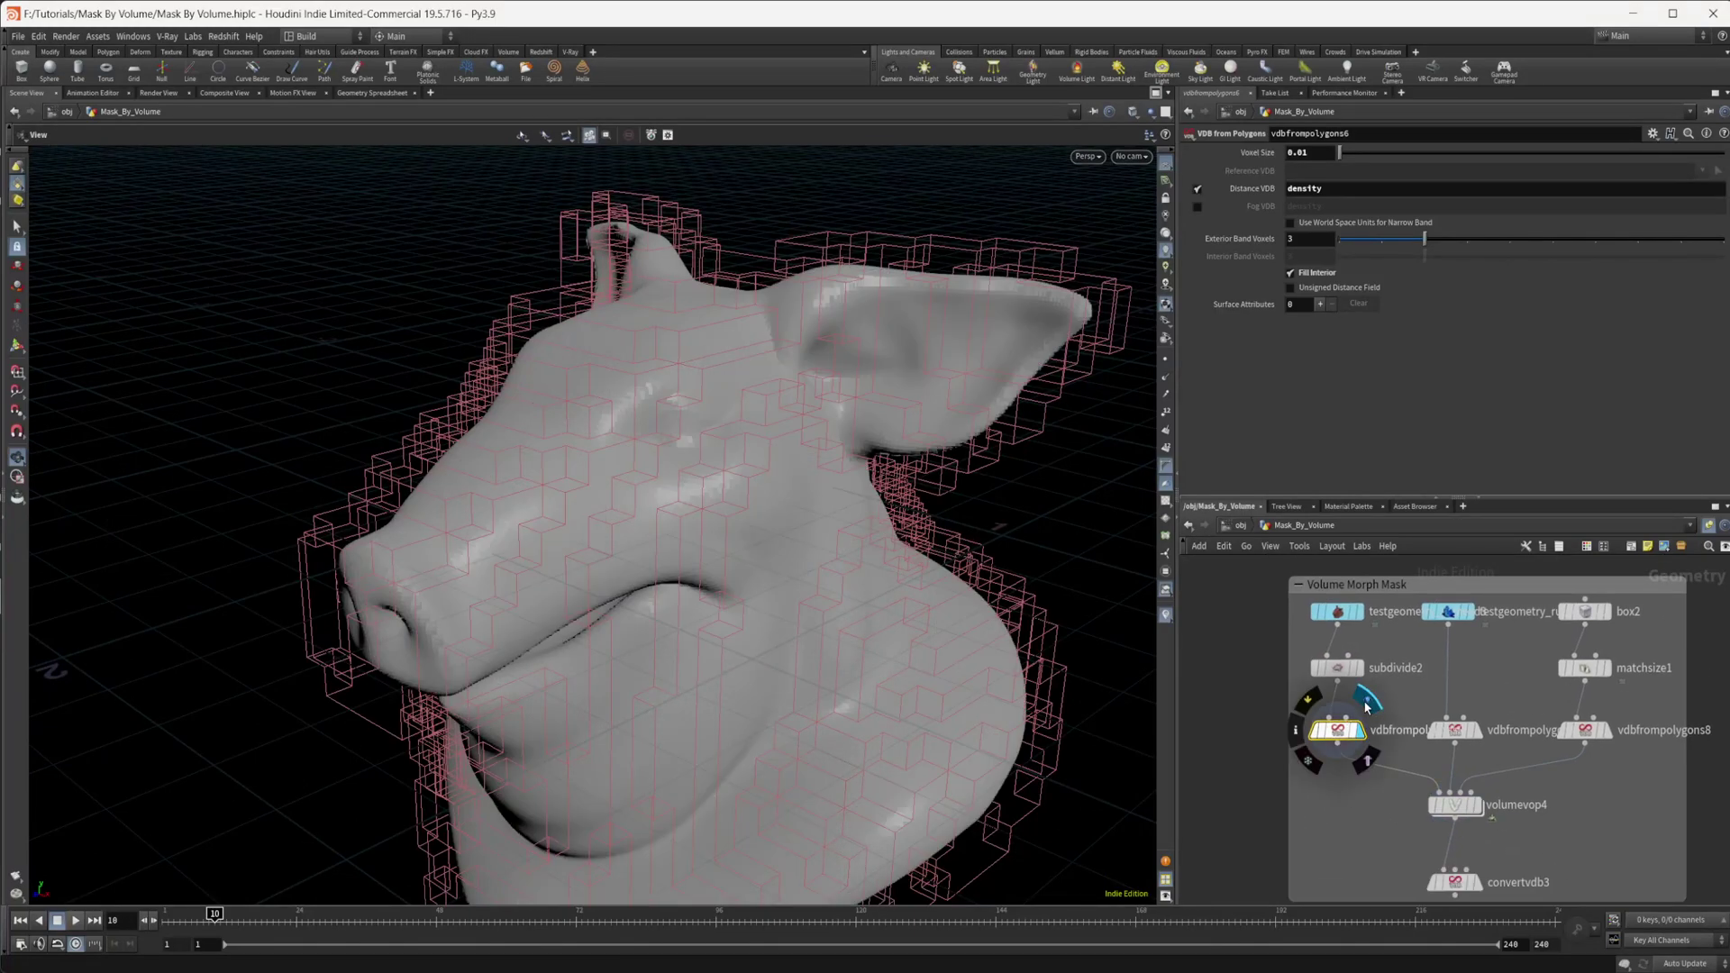
drag(799, 553, 717, 507)
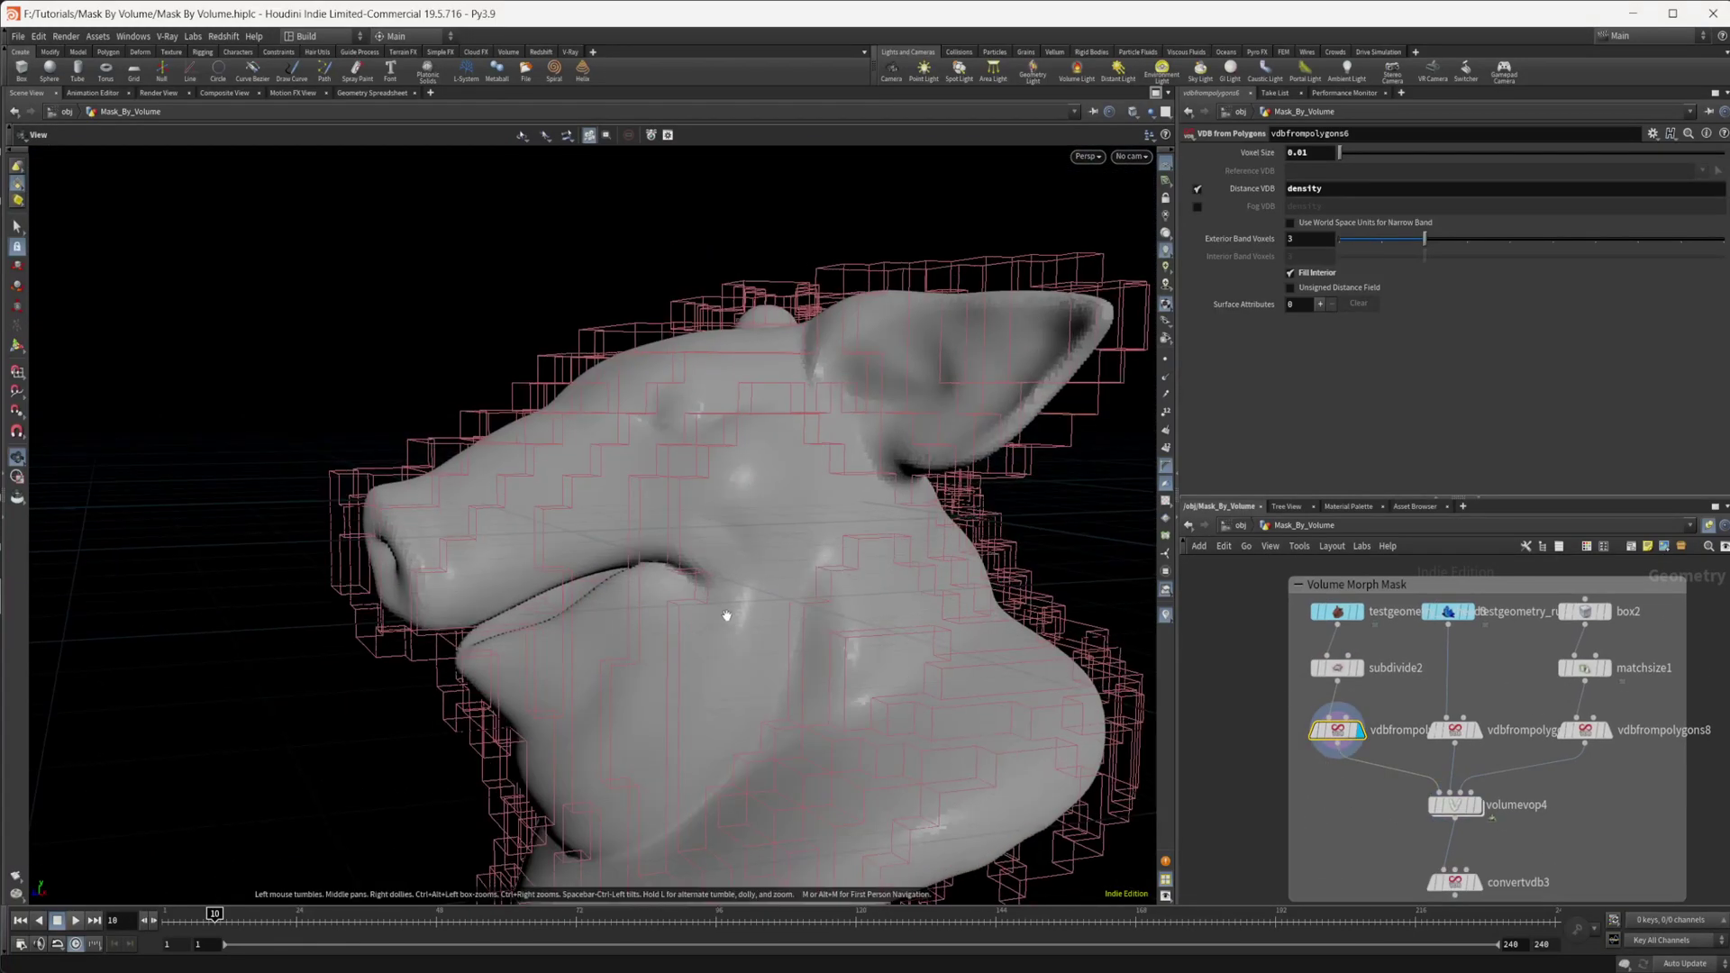
drag(518, 498, 957, 510)
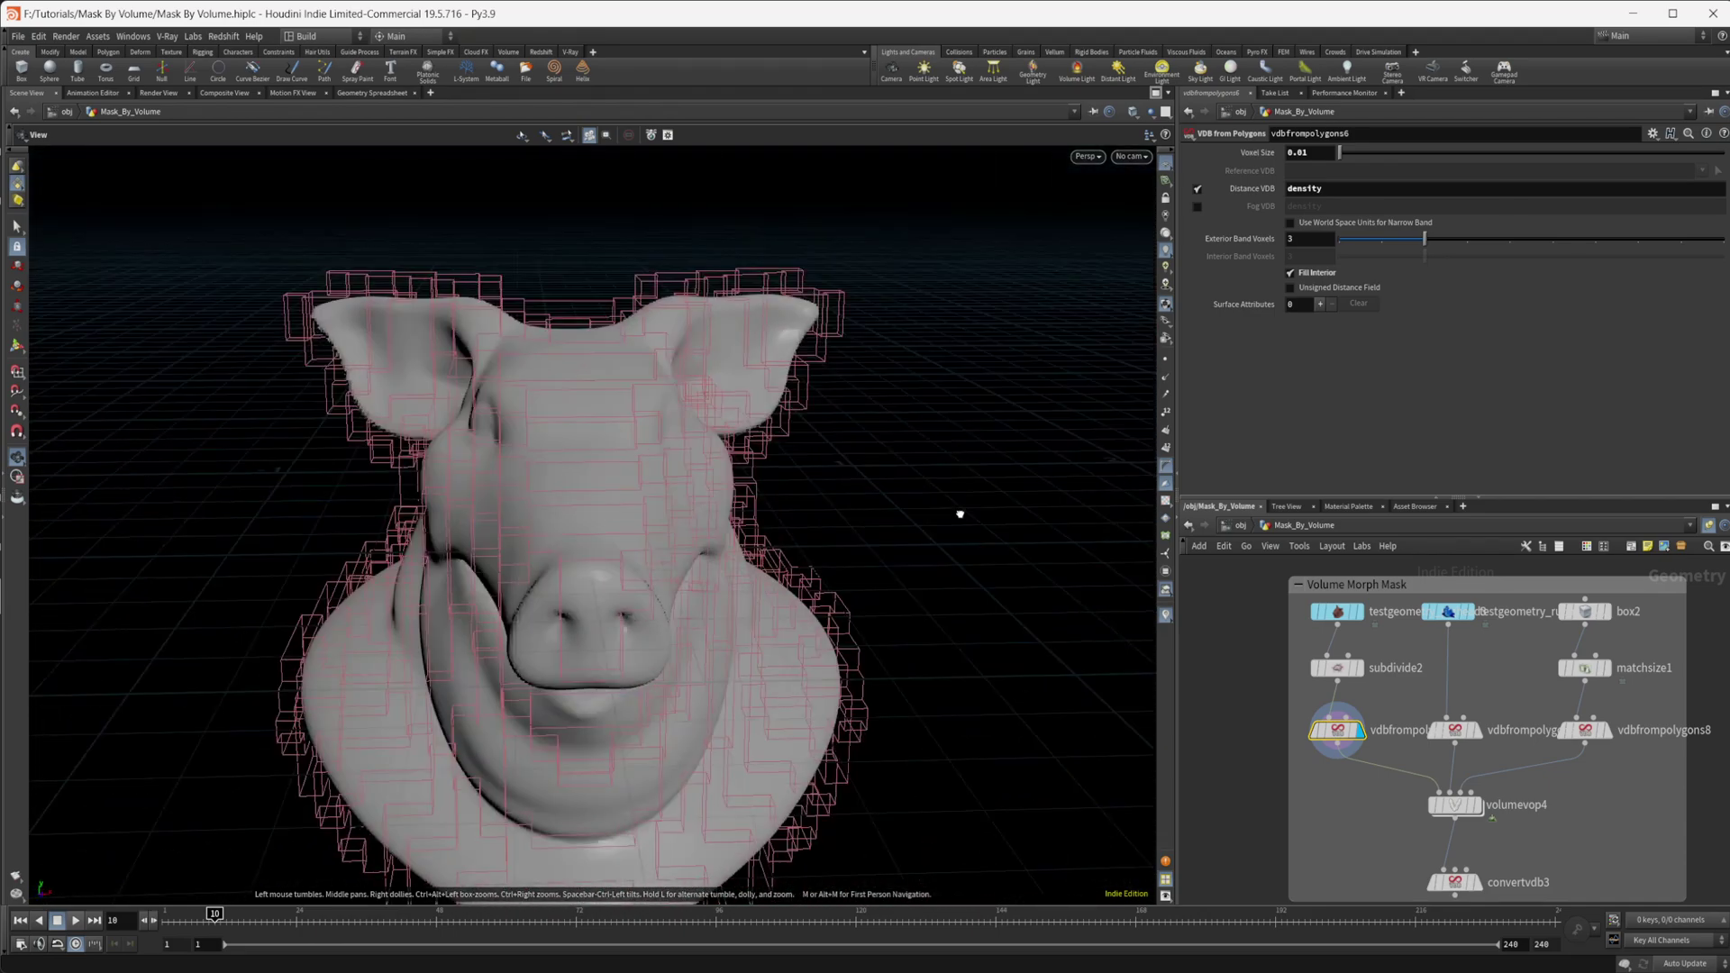
- Compare vdbfrompolygons7's output, then inspect the pig head with the toy templated as wireframe
mouse_move(1453, 741)
click(1486, 702)
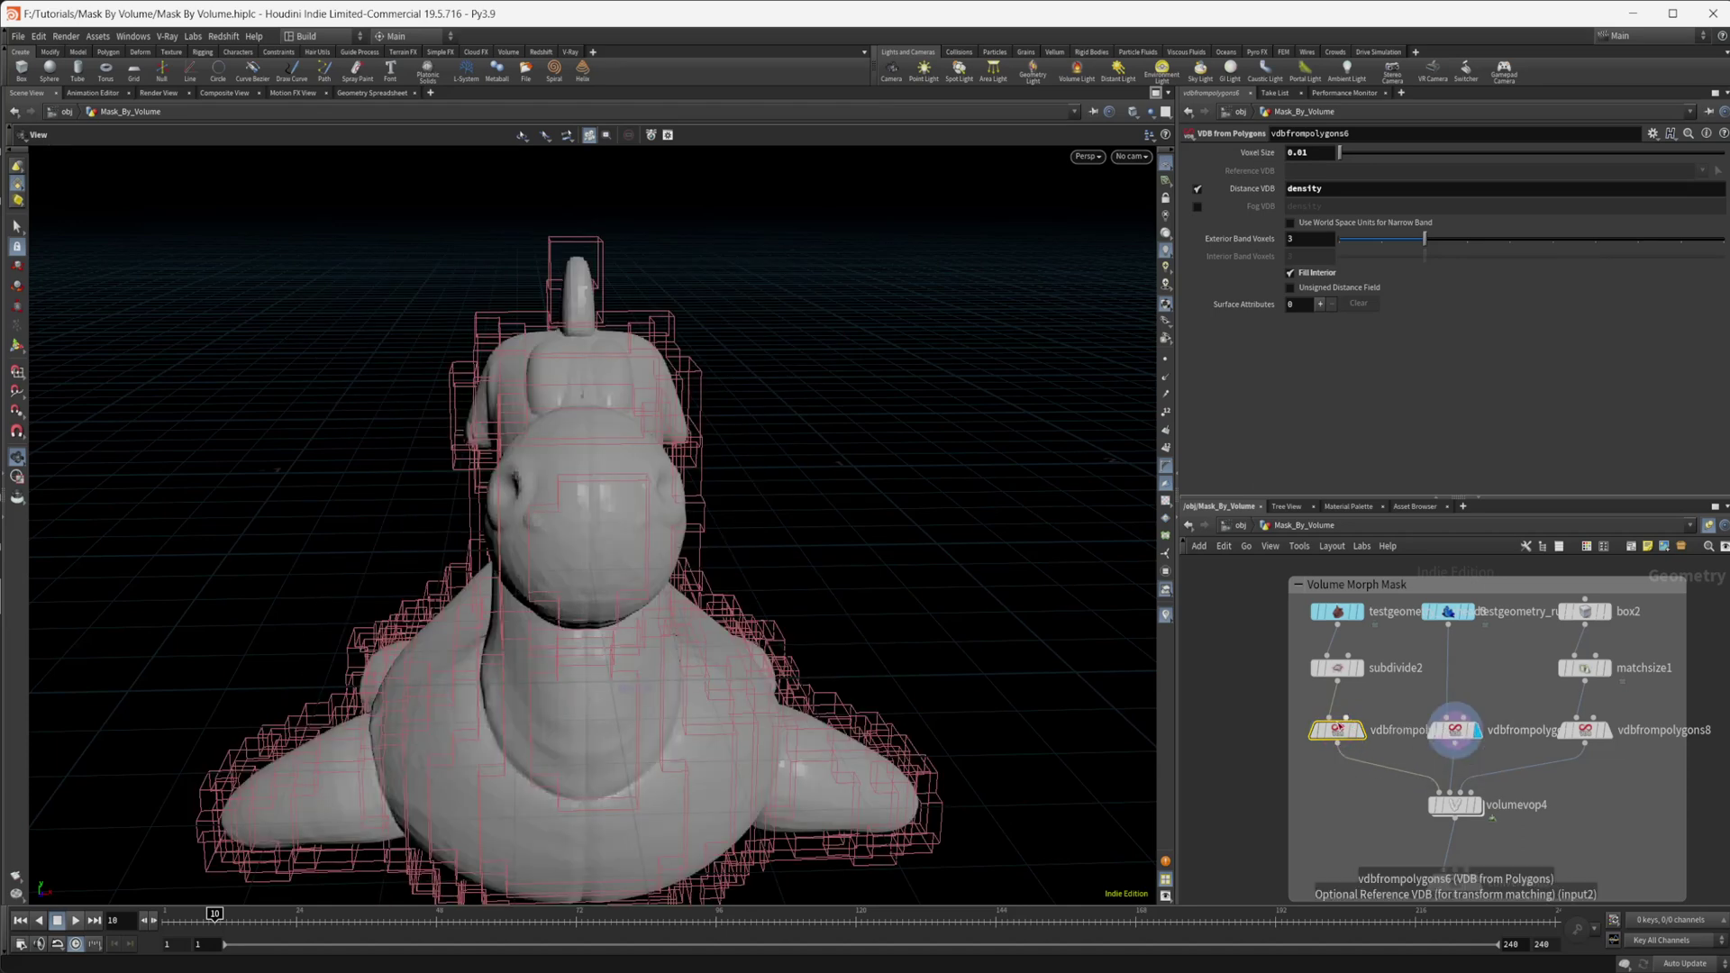
mouse_move(1338, 730)
click(1365, 701)
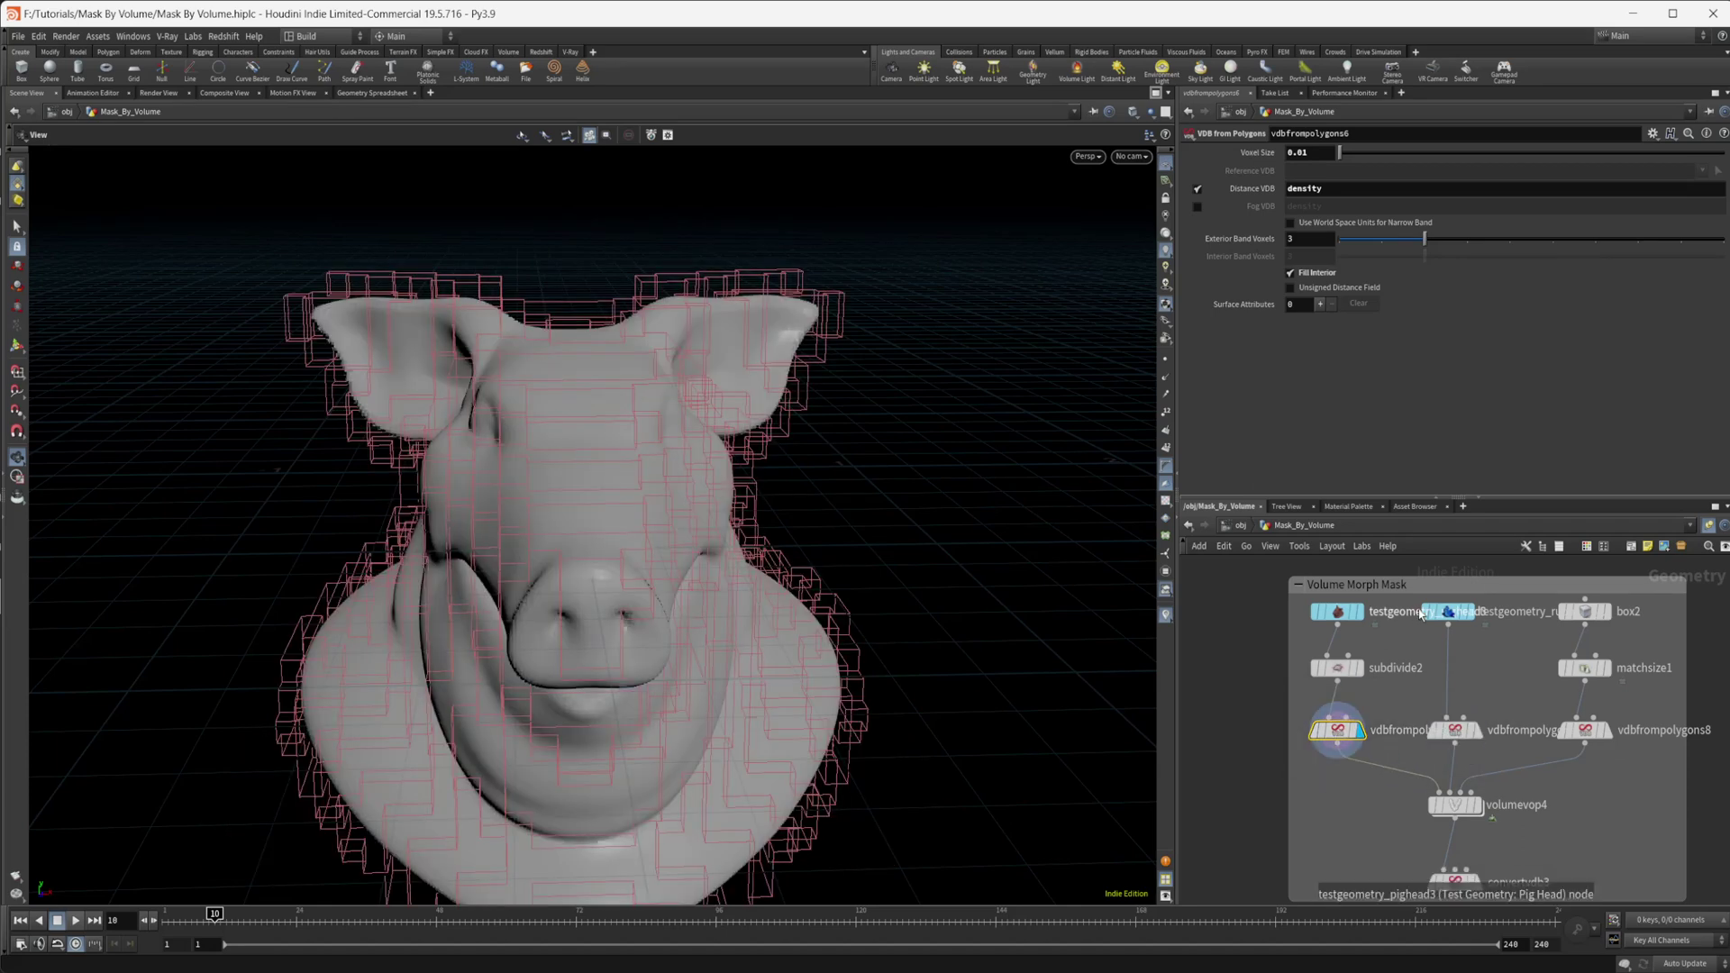
mouse_move(1448, 611)
click(1478, 642)
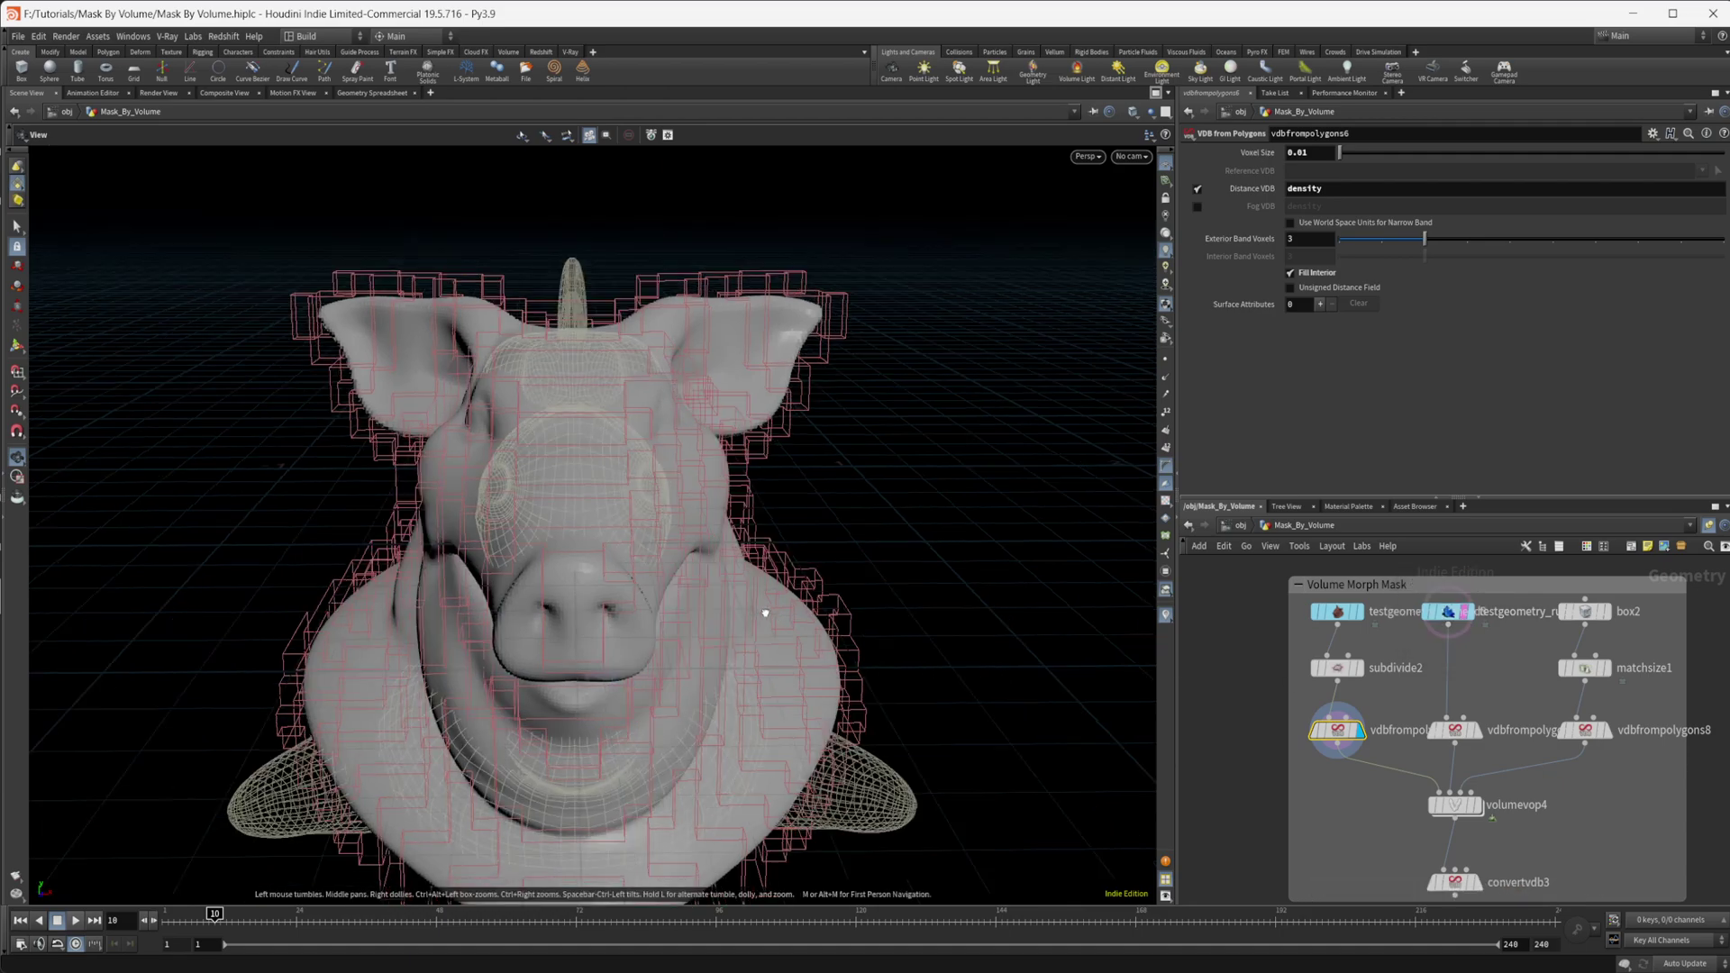
drag(761, 606, 458, 525)
middle_drag(730, 398, 602, 468)
right_drag(603, 467, 738, 460)
drag(738, 460, 648, 216)
drag(860, 441, 989, 695)
drag(755, 657, 721, 577)
- Display the blended volumevop4 result and turn off the rubber toy's template flag
middle_drag(1562, 826, 1519, 751)
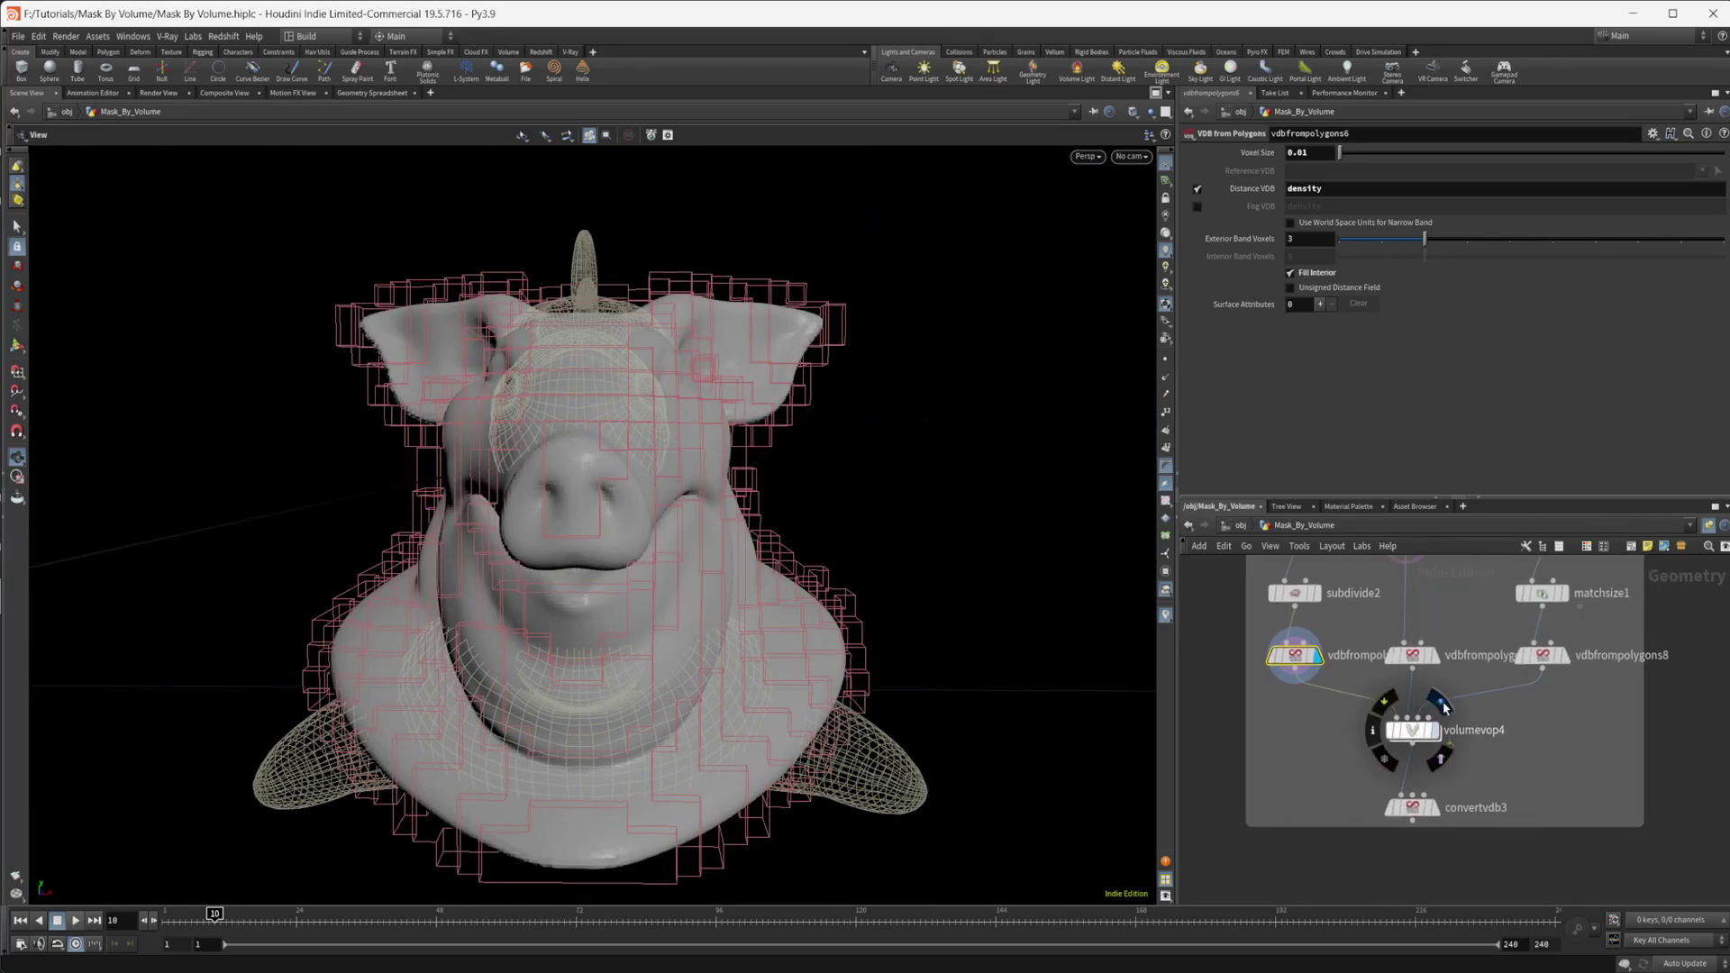
click(1441, 701)
drag(649, 595, 662, 658)
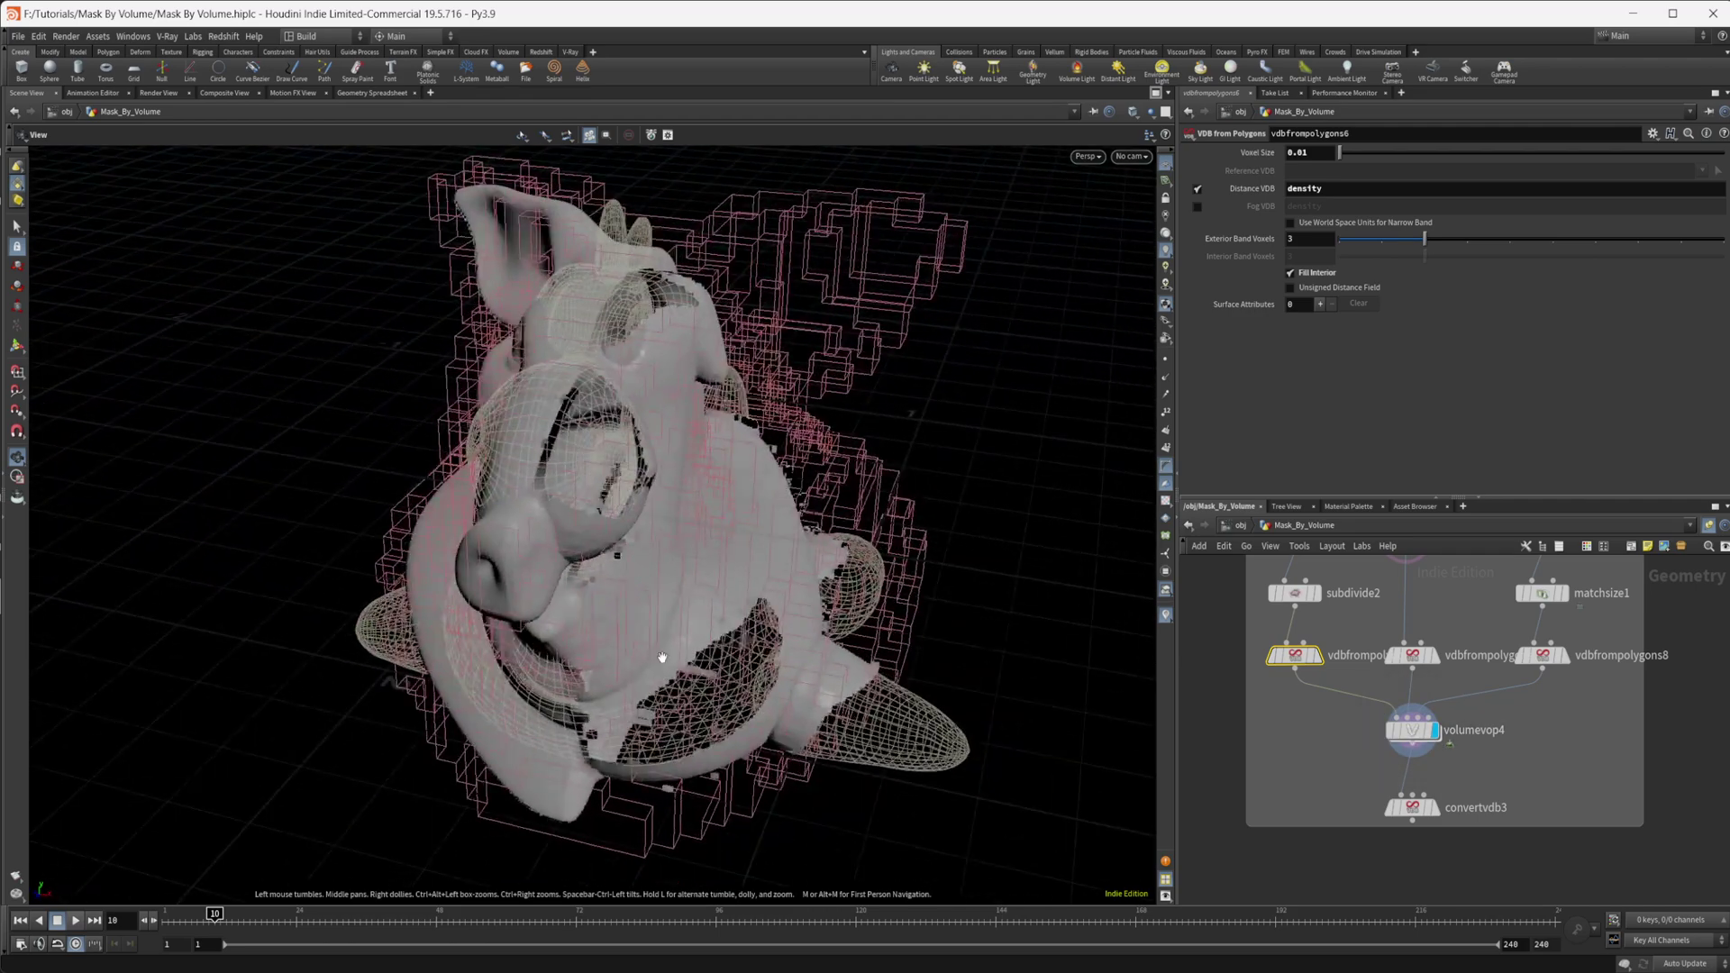
drag(686, 482, 766, 468)
middle_drag(1461, 609, 1449, 665)
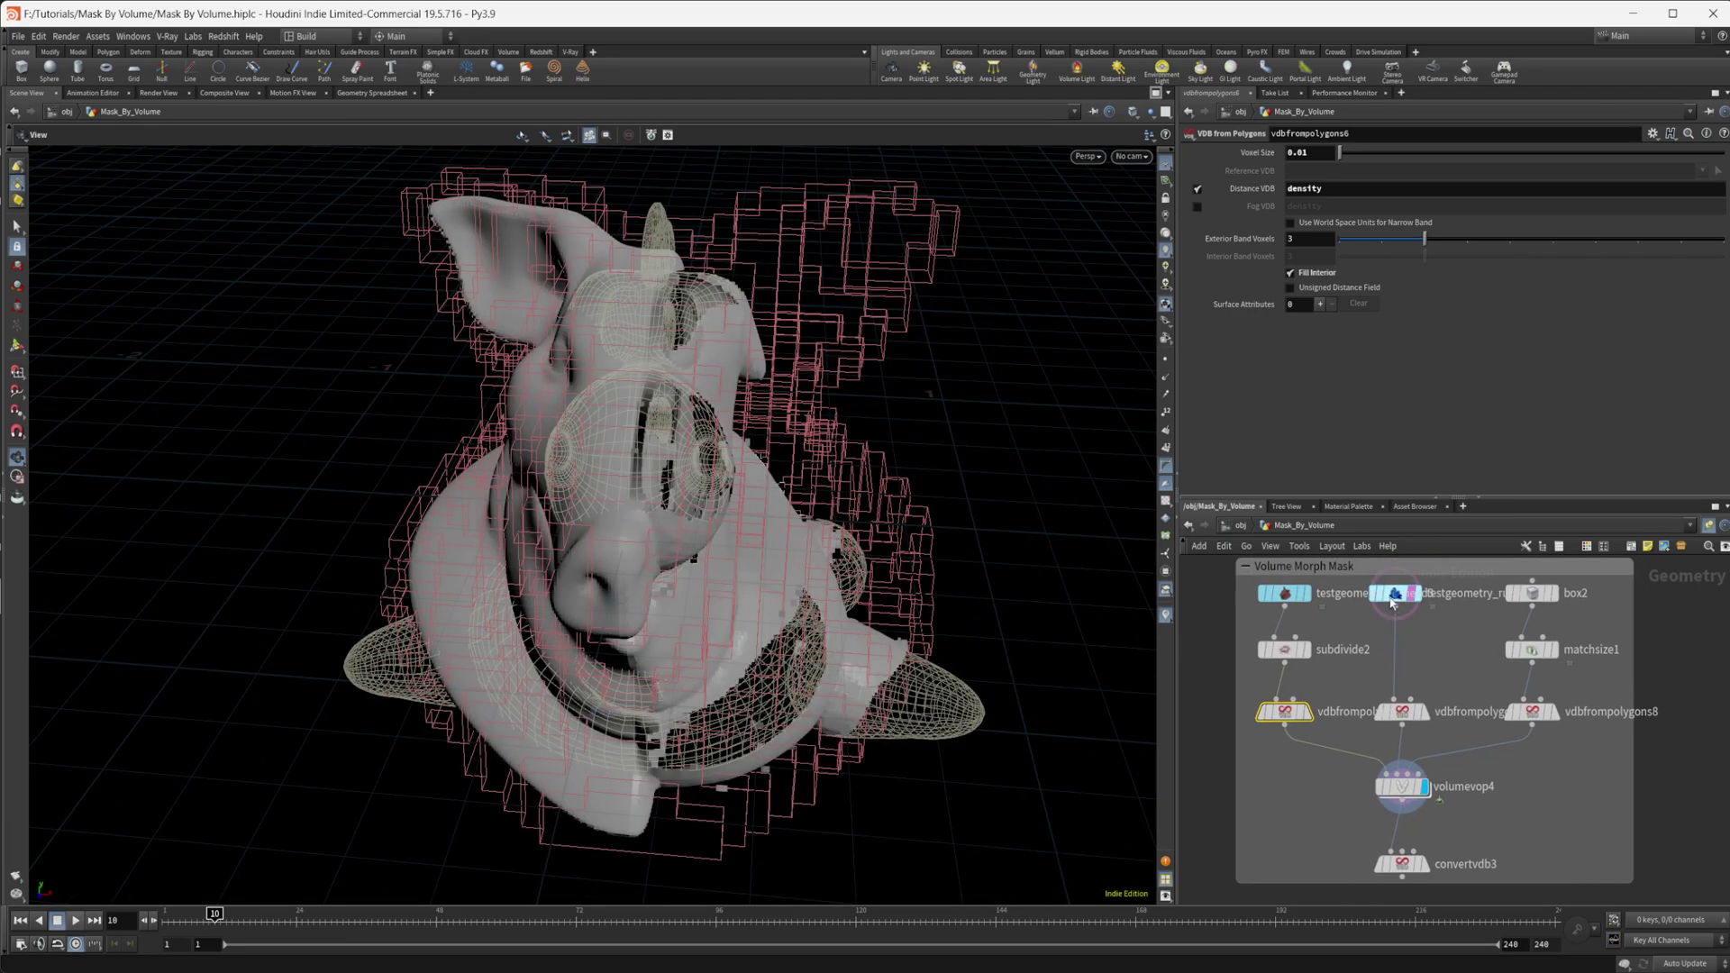
mouse_move(1396, 595)
click(1424, 624)
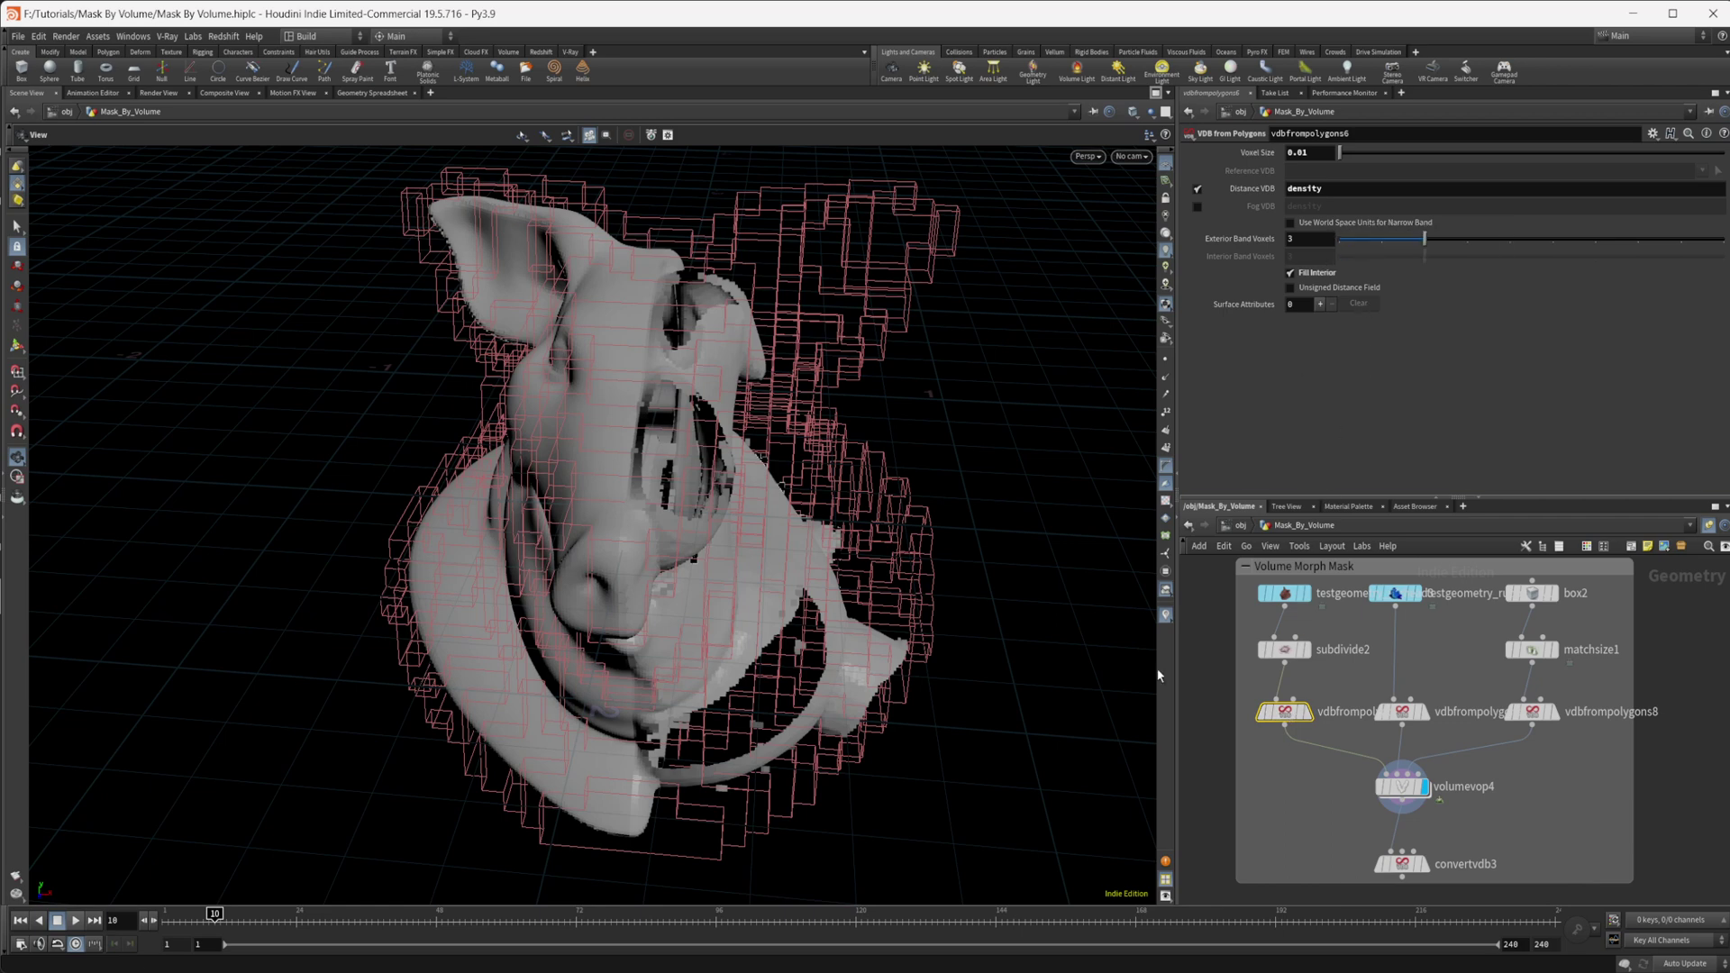
- Switch vdbfrompolygons6's narrow band to world-space units with an Exterior Band of 1
click(1372, 225)
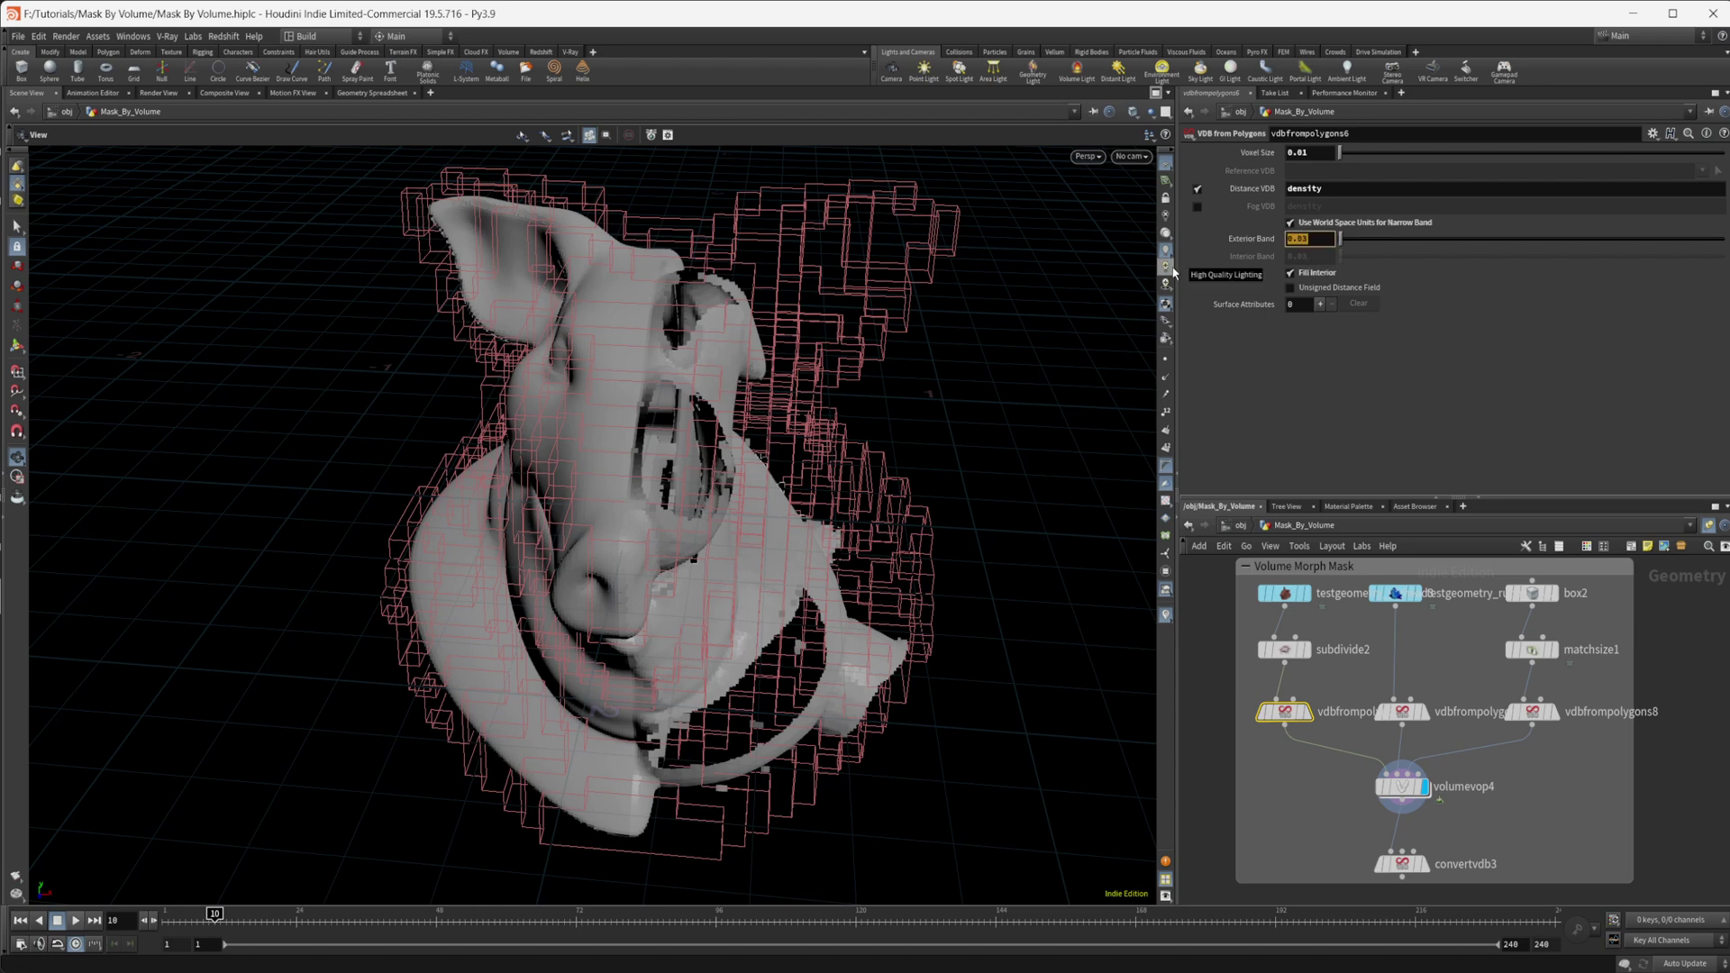
text(1)
key(Return)
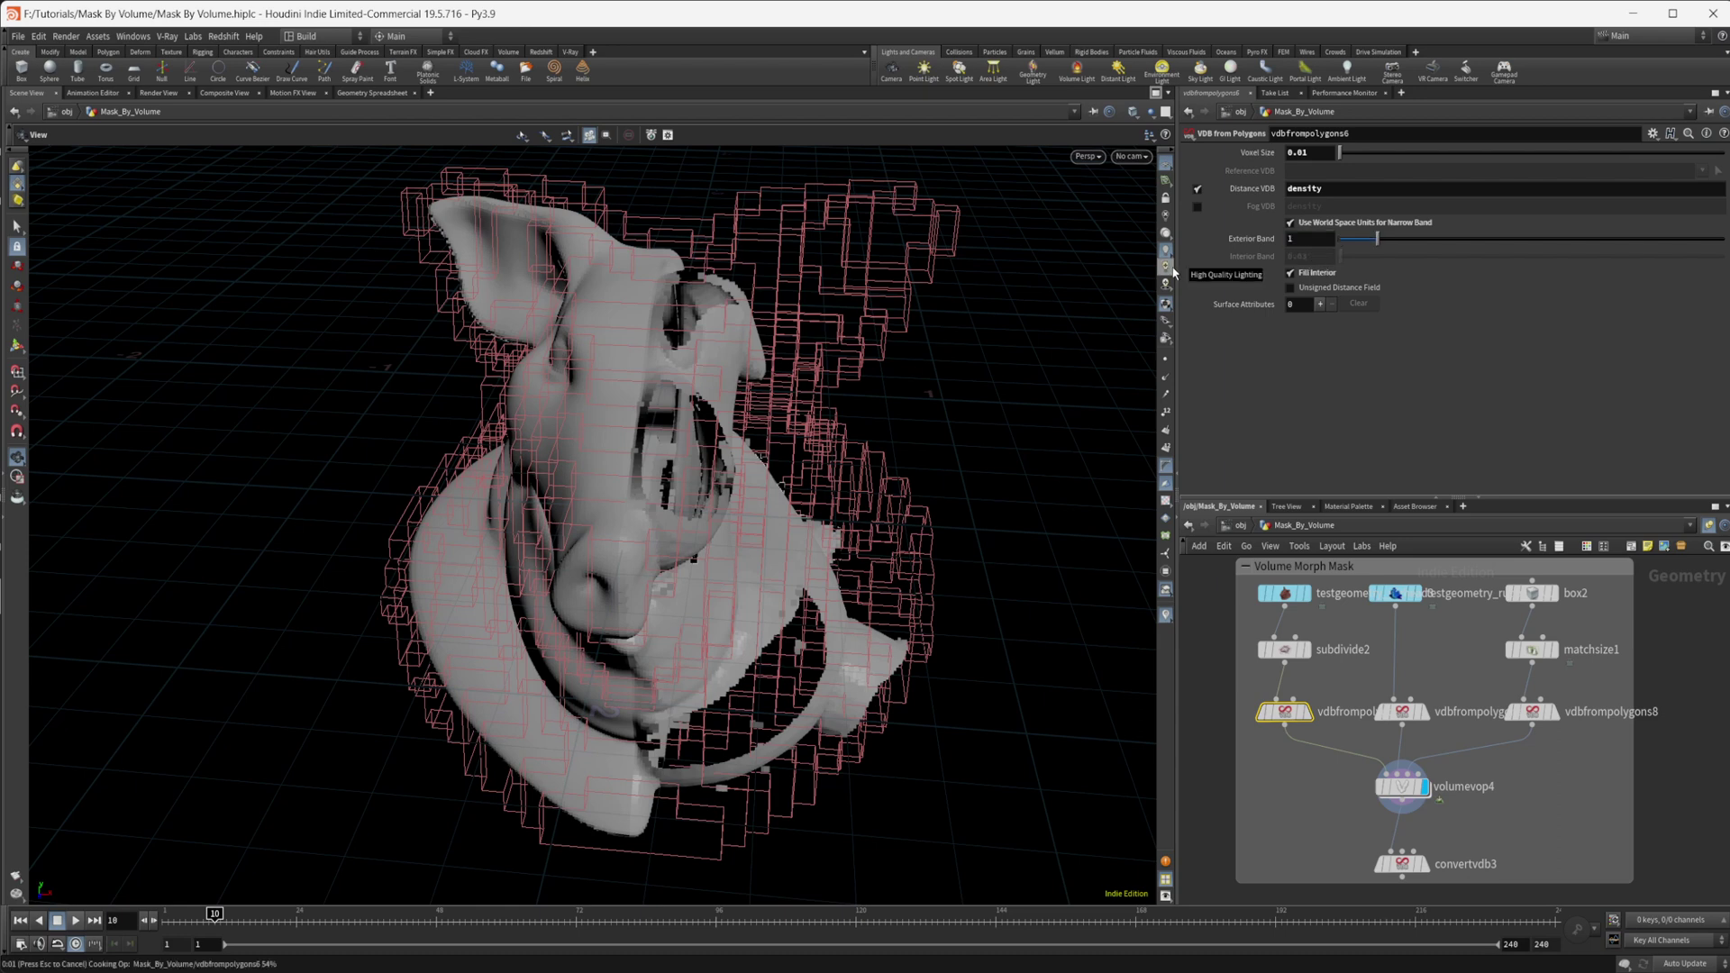
drag(1101, 353, 717, 393)
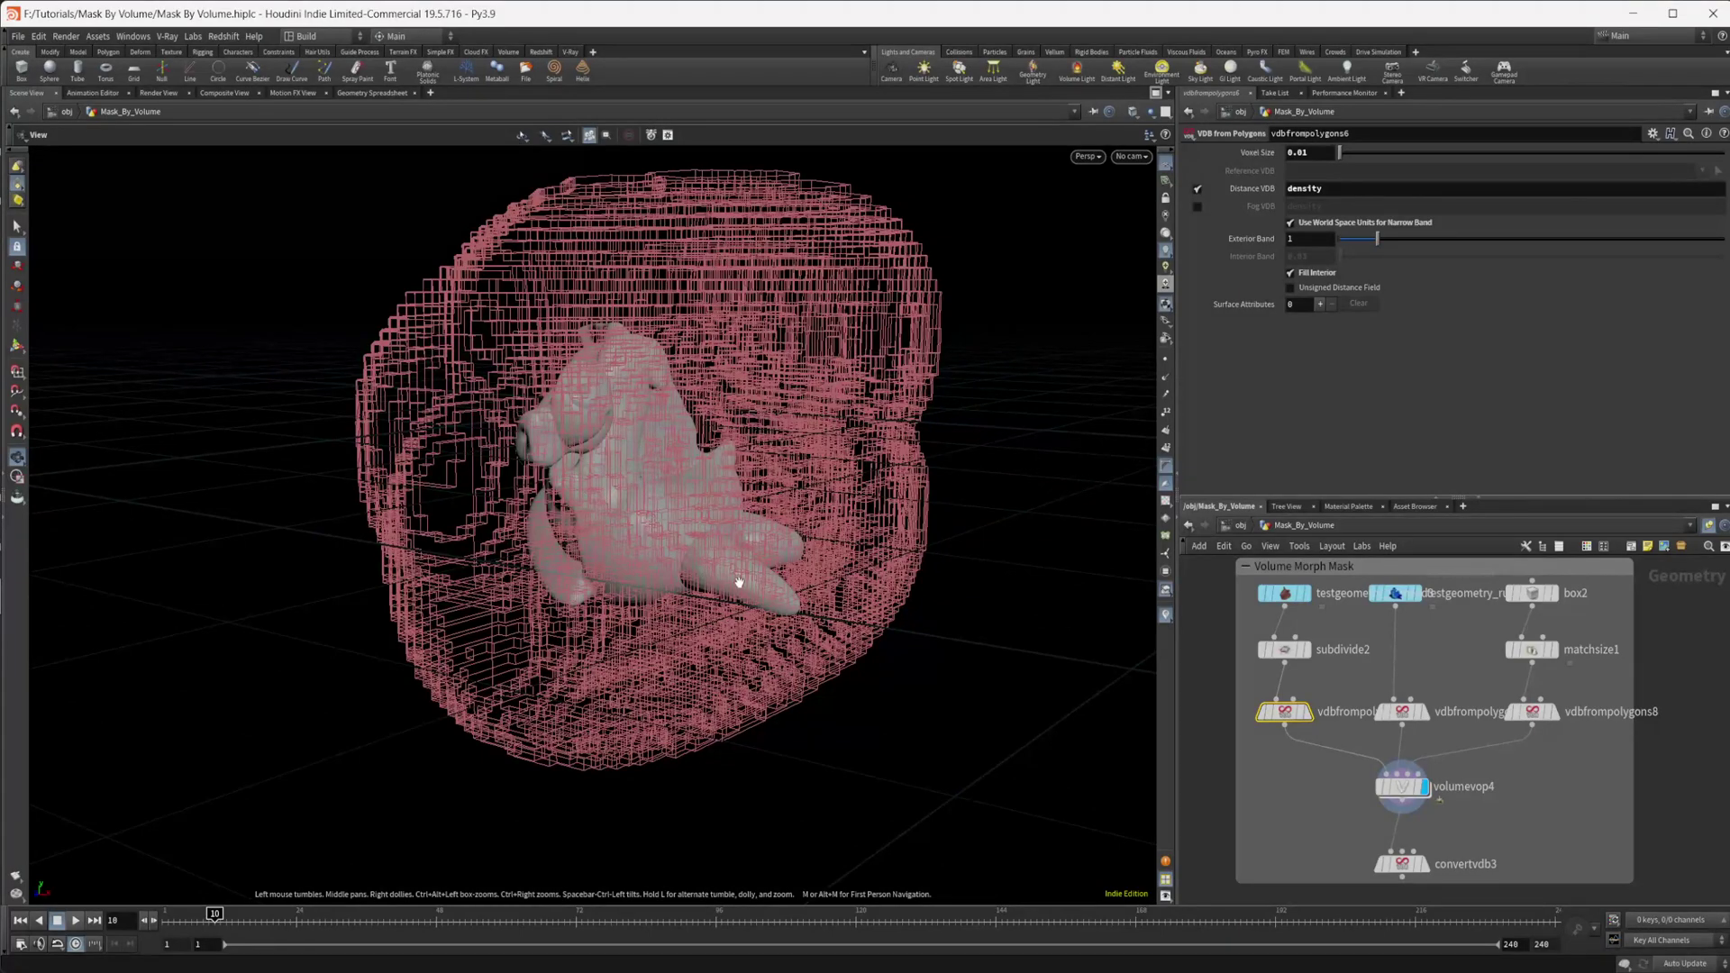
drag(646, 534, 755, 551)
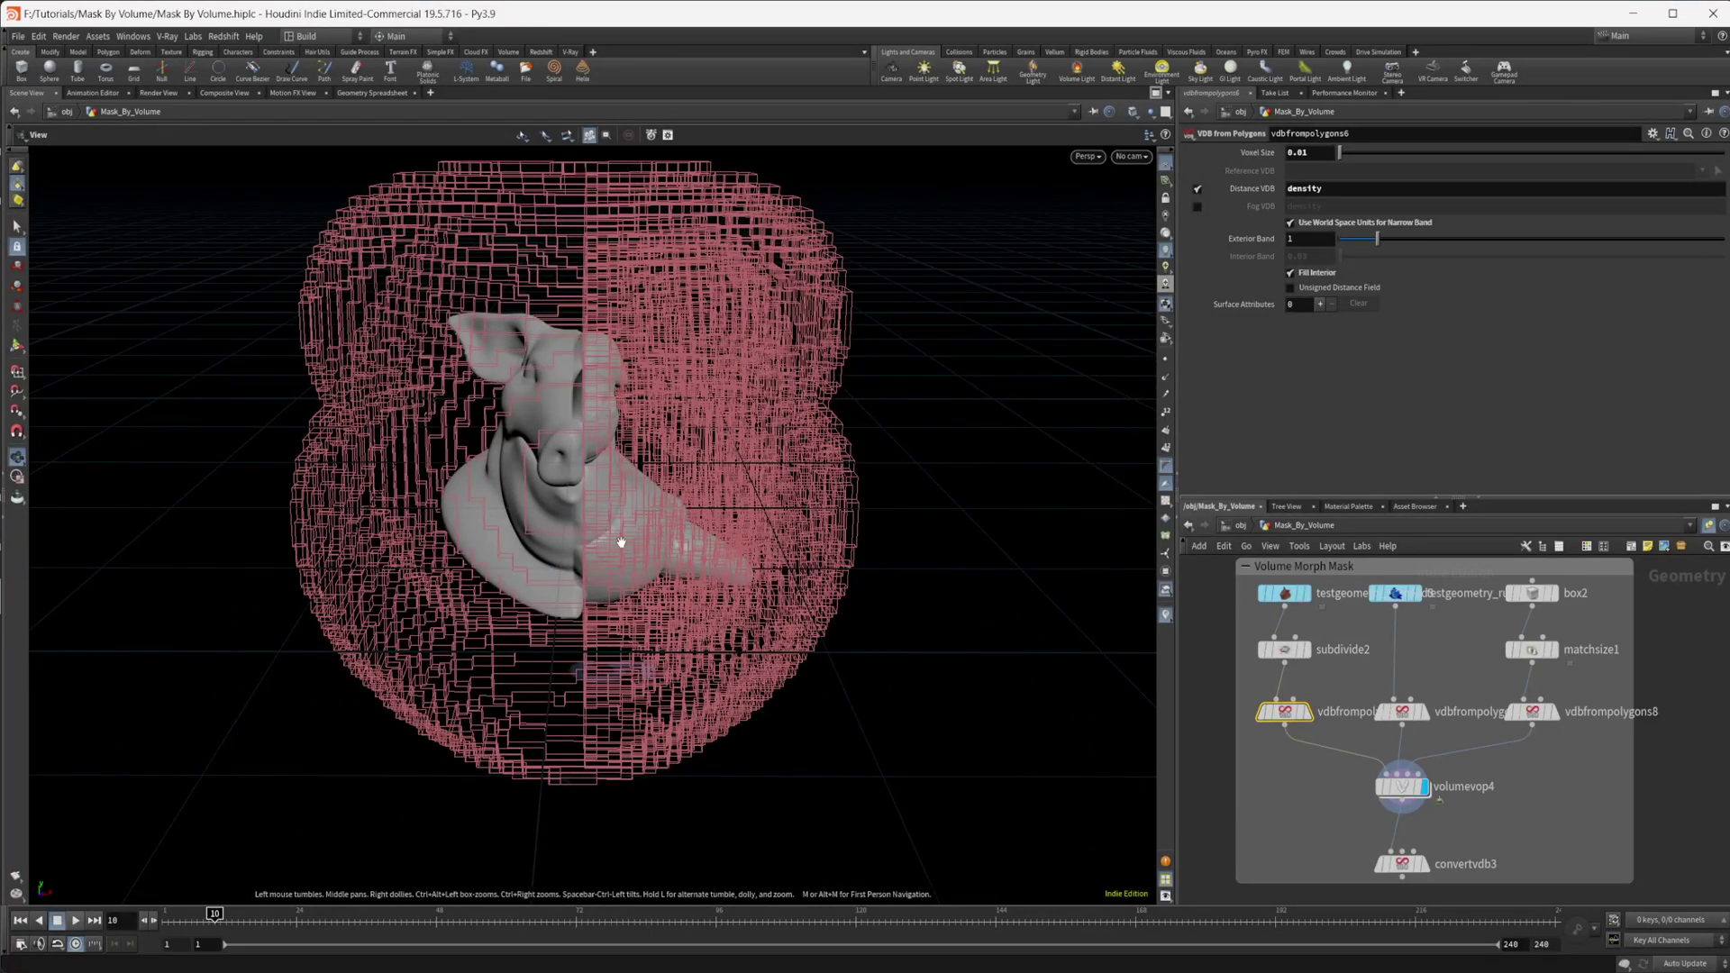
mouse_move(574, 549)
mouse_down()
mouse_move(504, 553)
mouse_move(568, 515)
mouse_up()
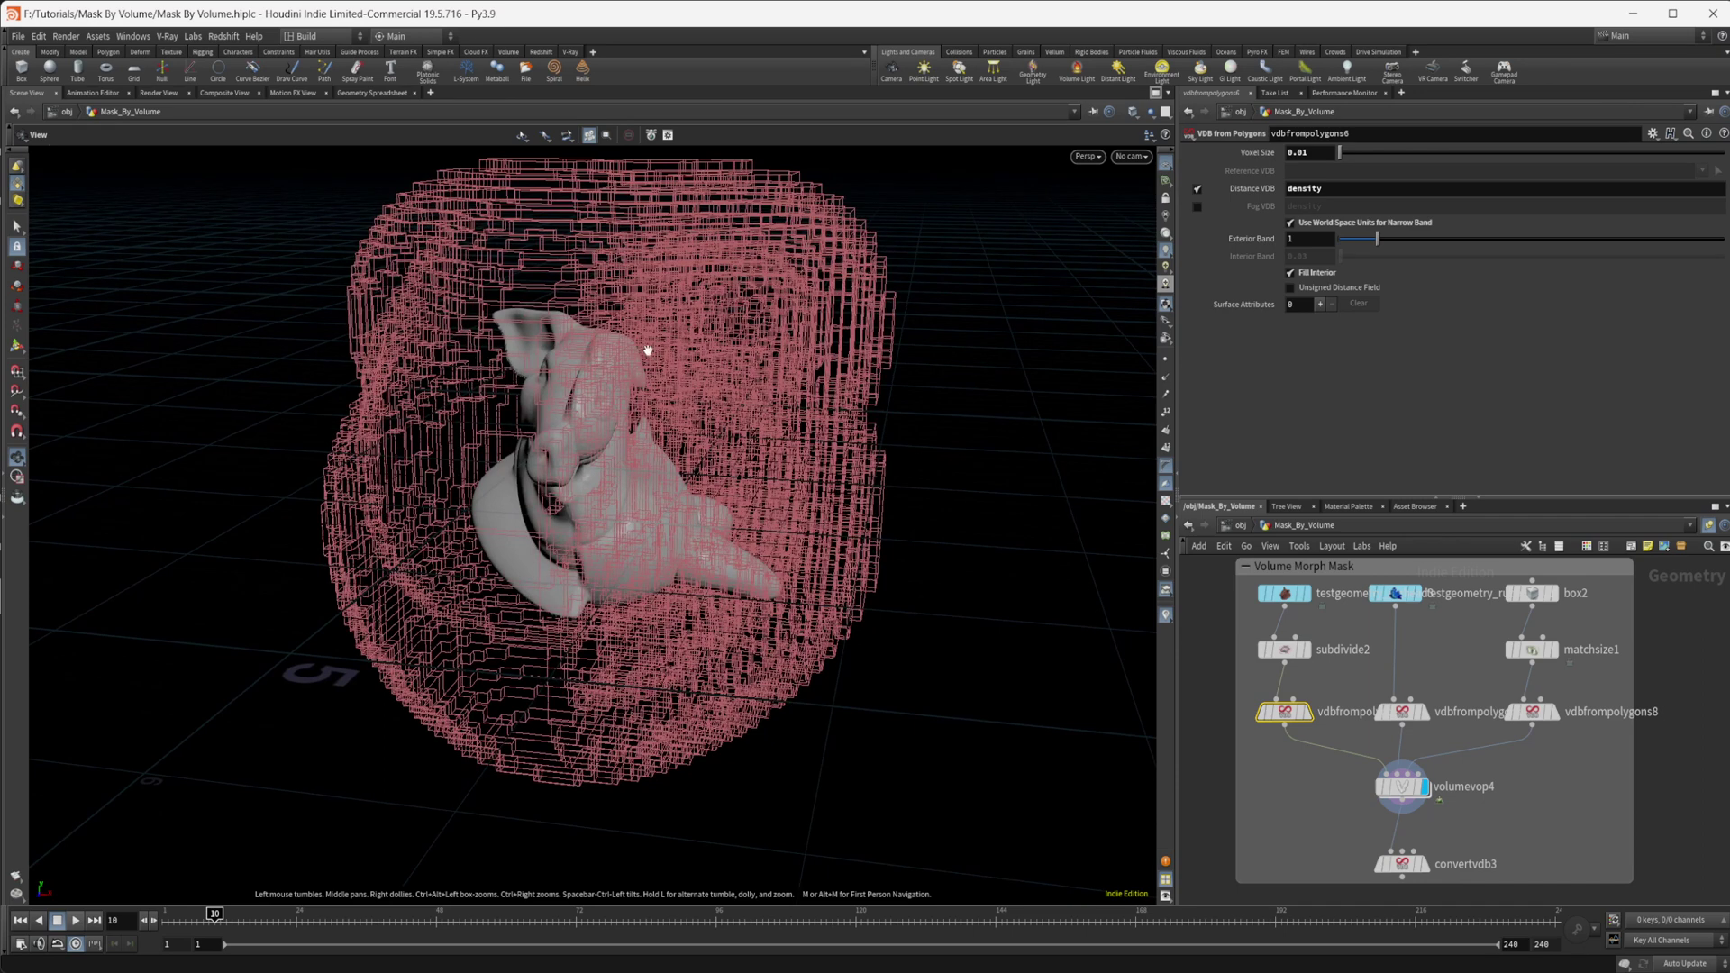
- Hide the voxel display and show convertvdb3's converted pig mesh in the viewport
click(1166, 466)
right_drag(664, 498, 778, 438)
drag(778, 438, 783, 437)
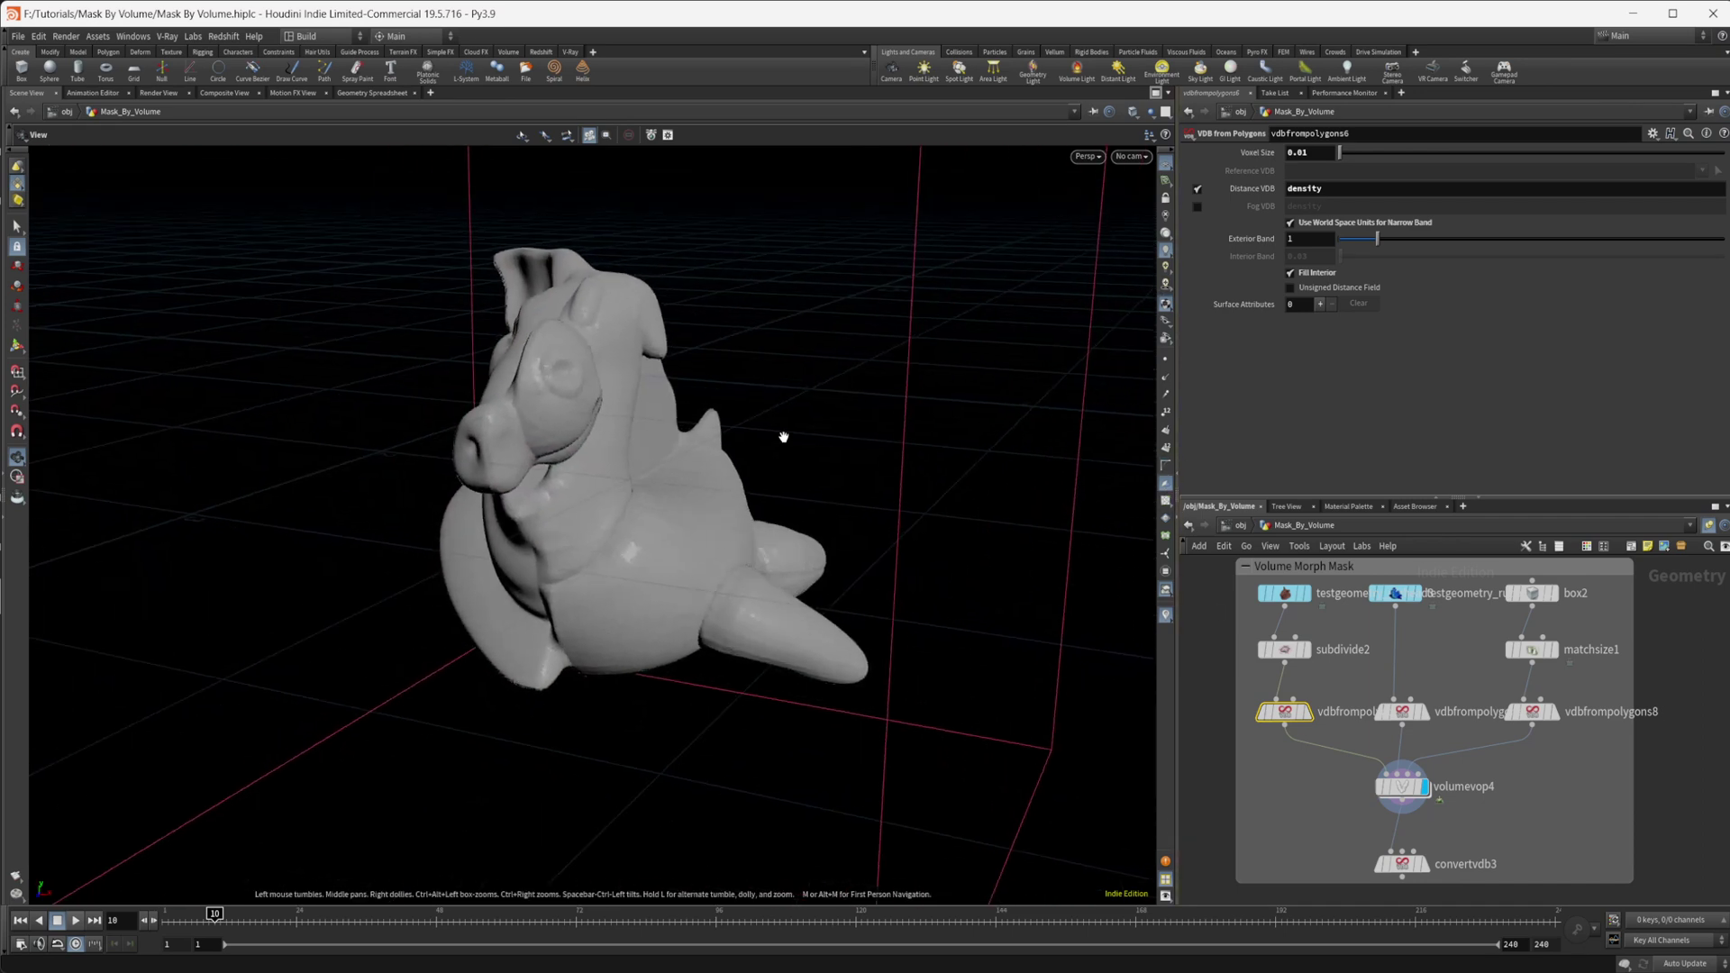
drag(667, 594, 780, 575)
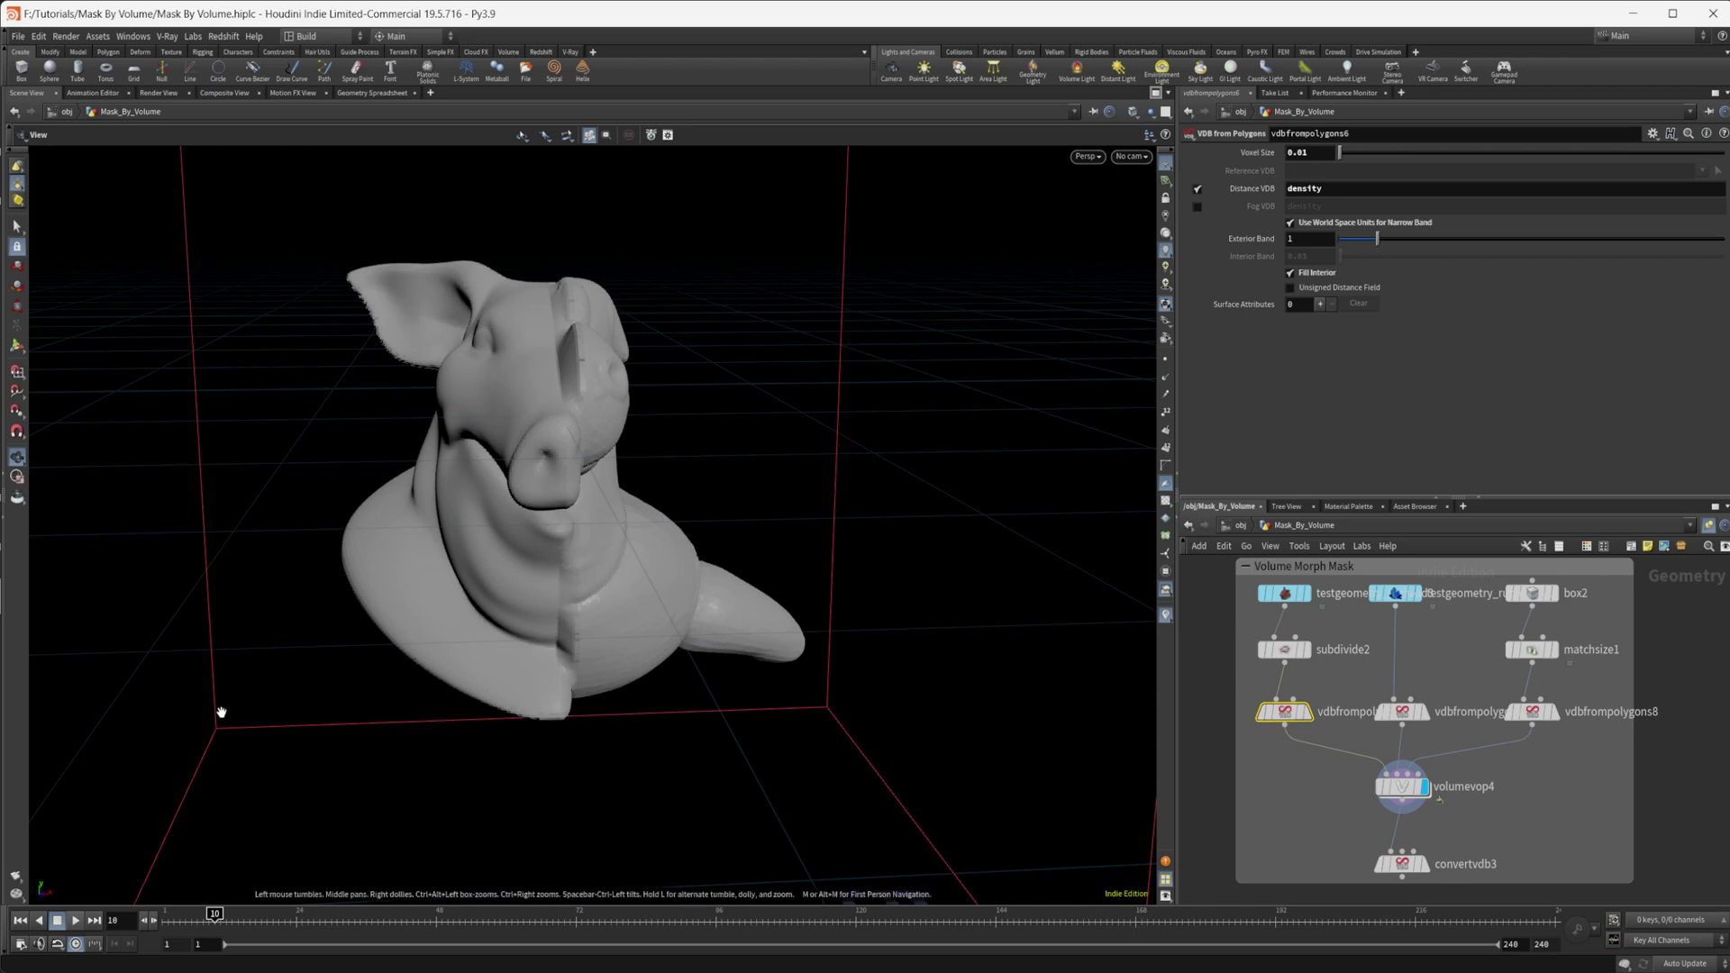
drag(520, 601, 536, 569)
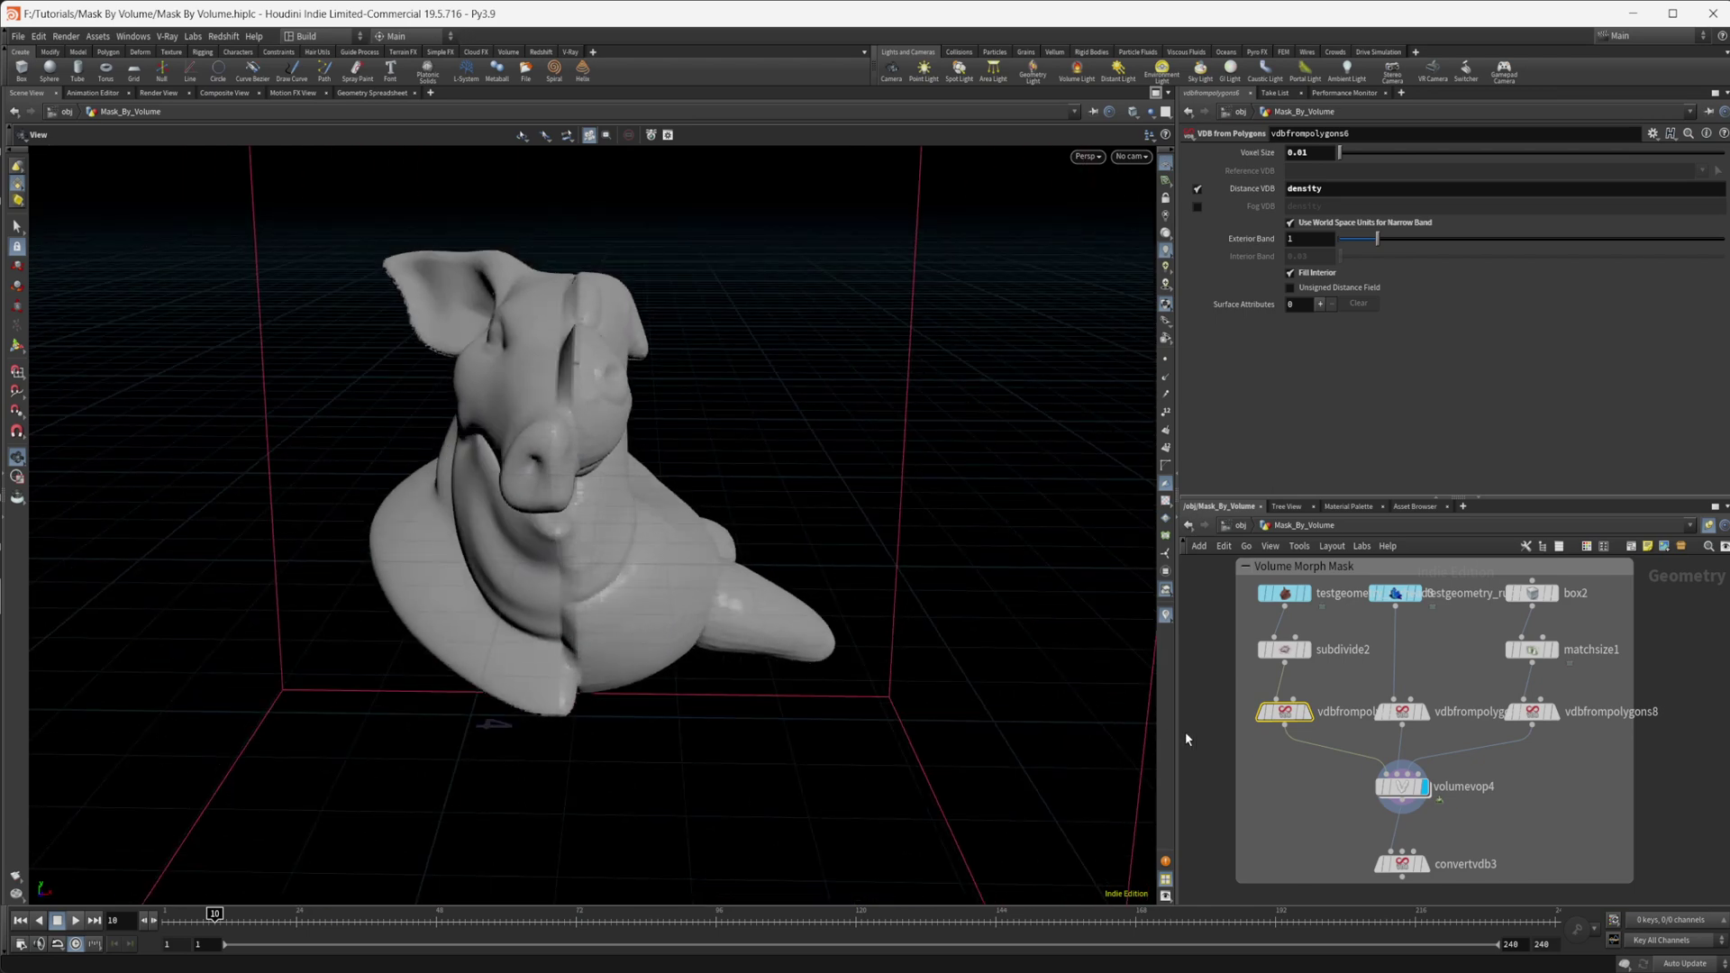
drag(657, 628, 590, 443)
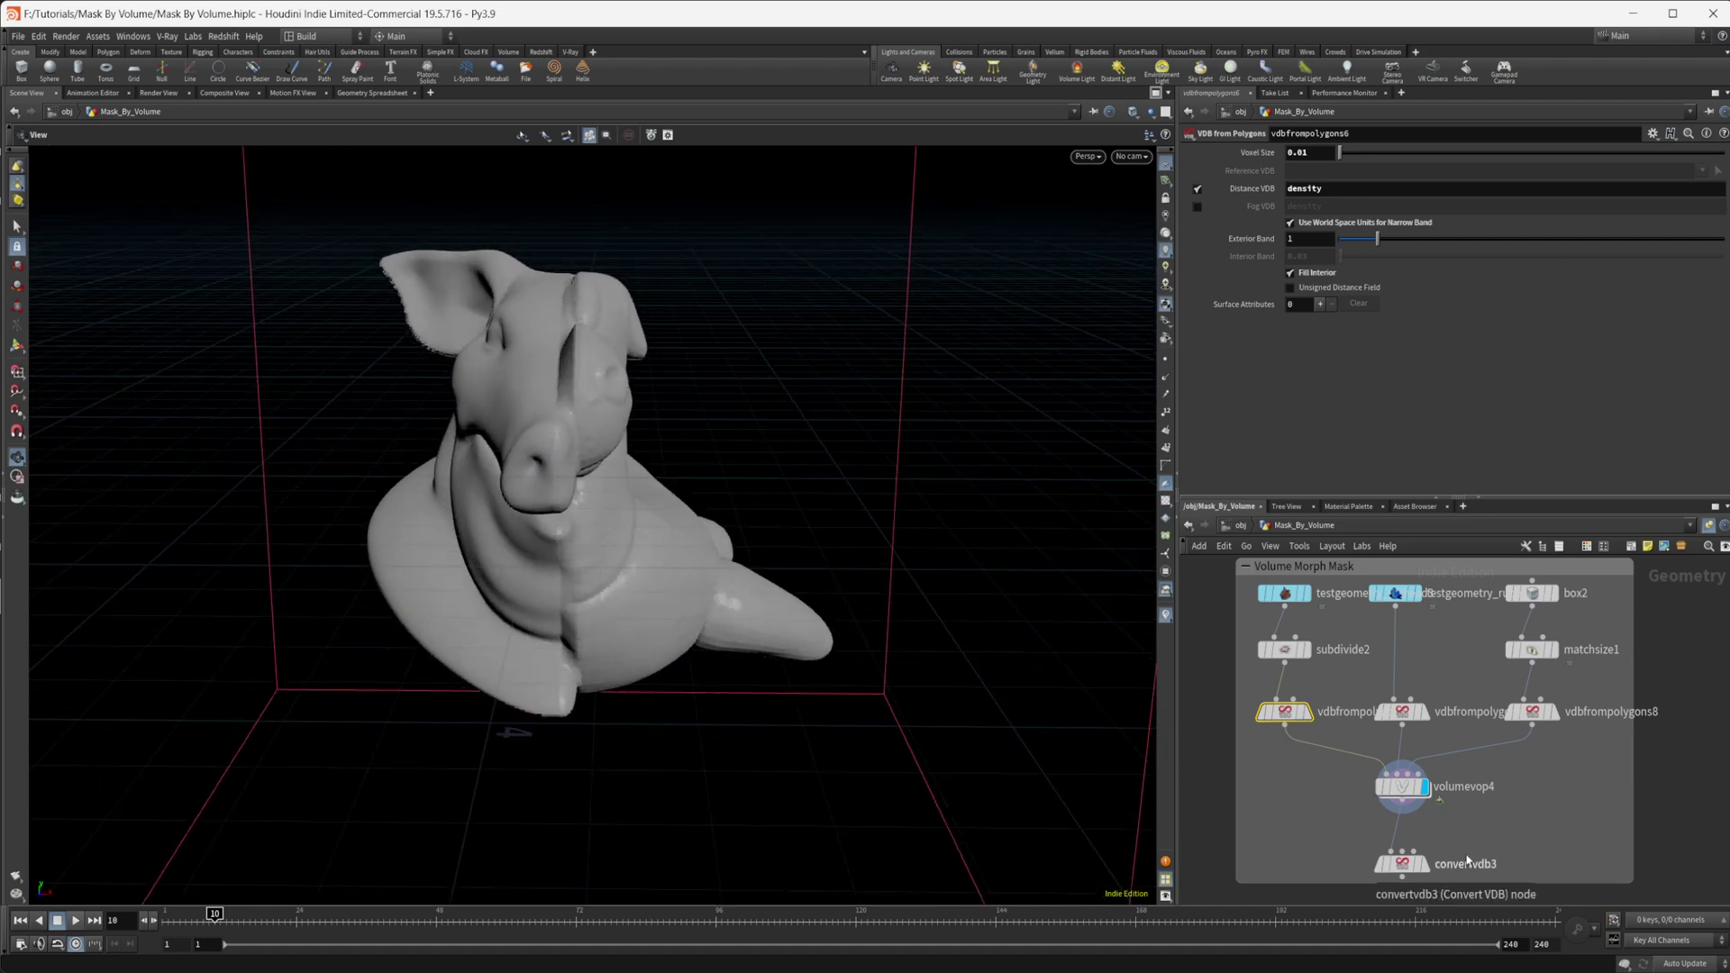
middle_drag(1420, 865, 1402, 816)
click(1405, 817)
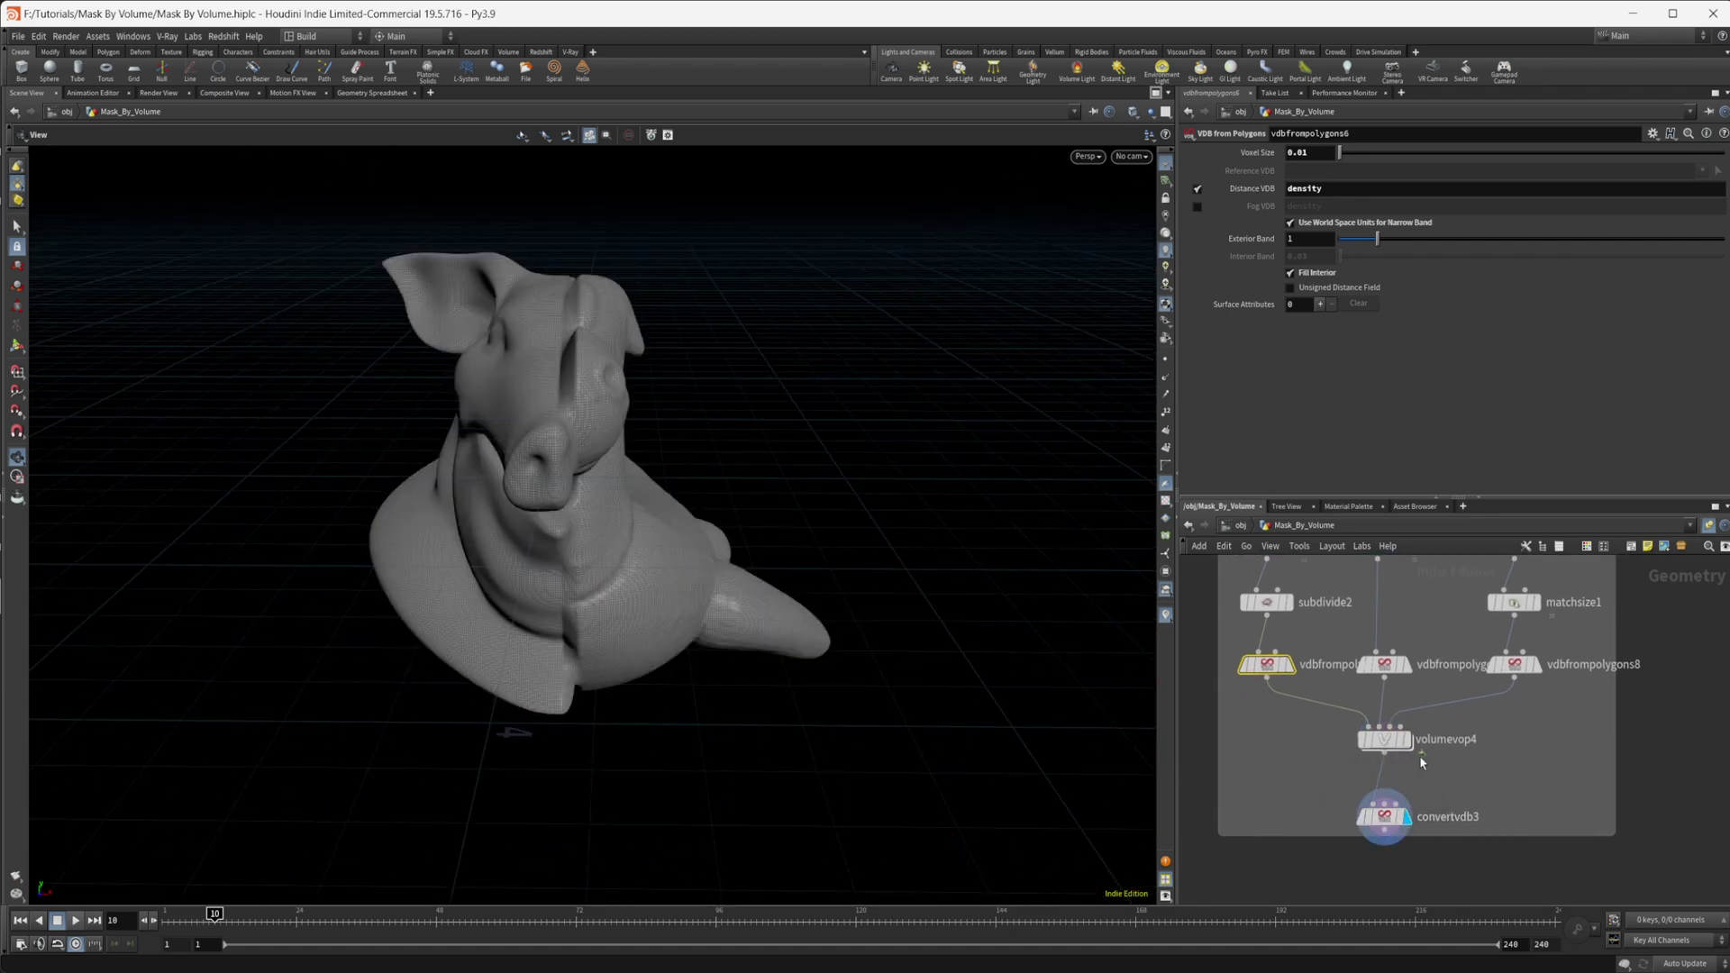
- Set matchsize1's Justify X offset to -0.3
middle_drag(1451, 742, 1417, 783)
click(1480, 644)
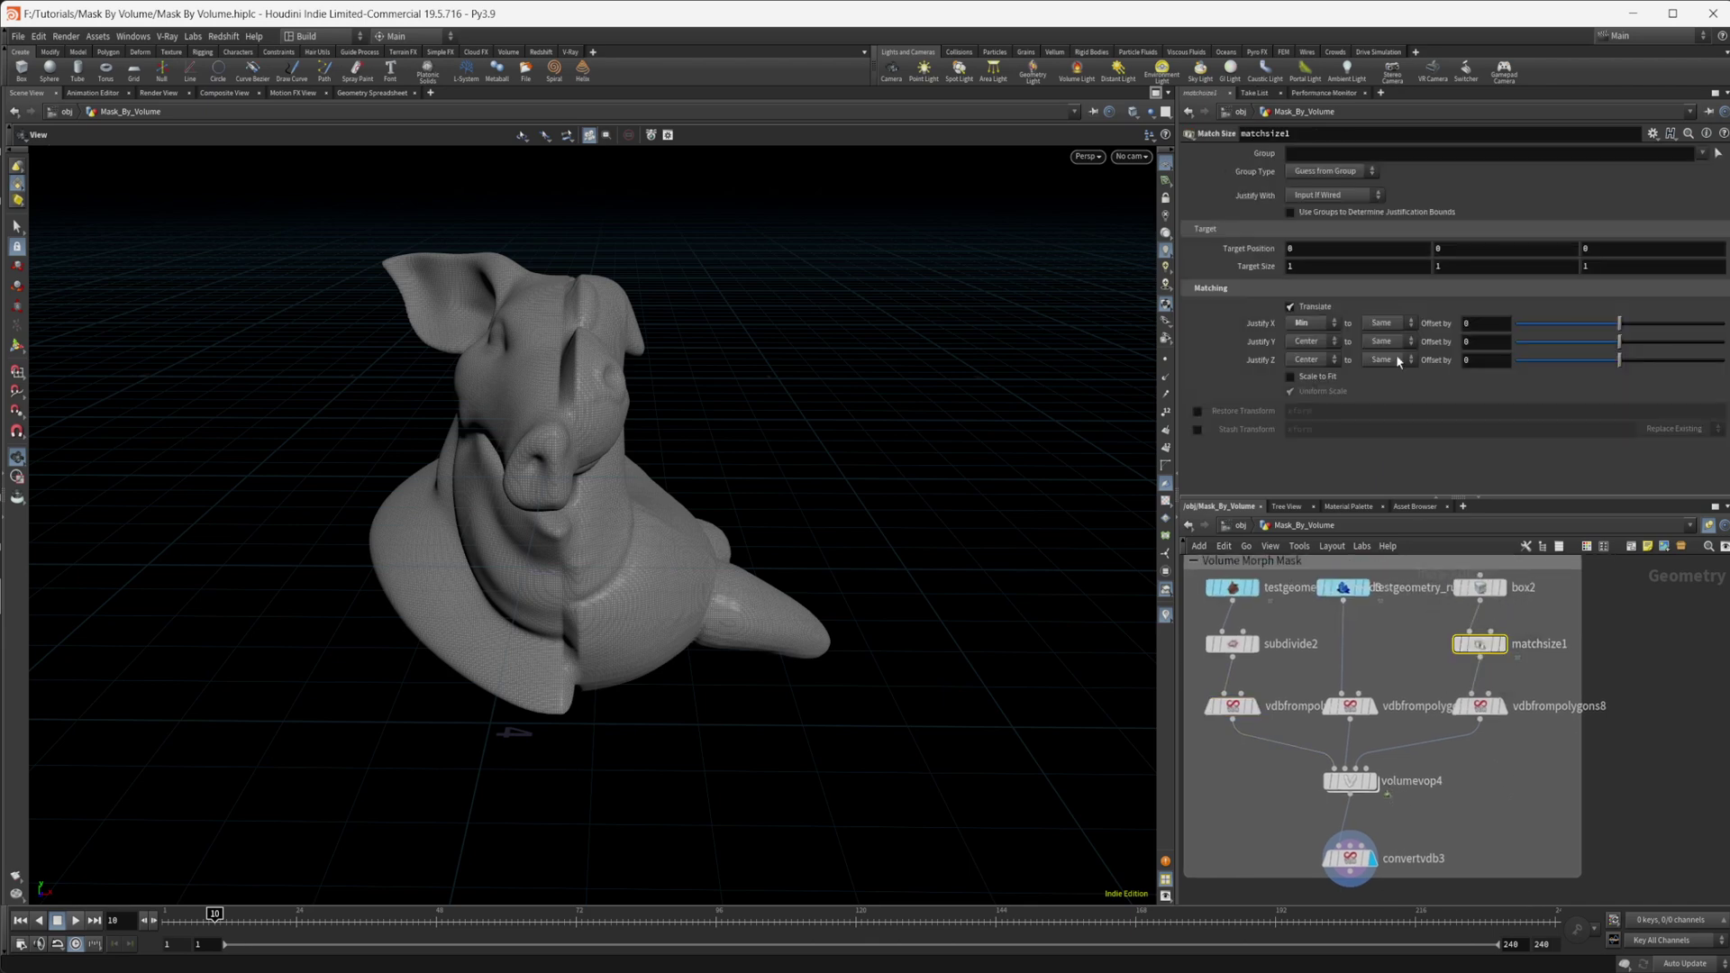
click(1467, 324)
text(-3)
text(.3)
key(Return)
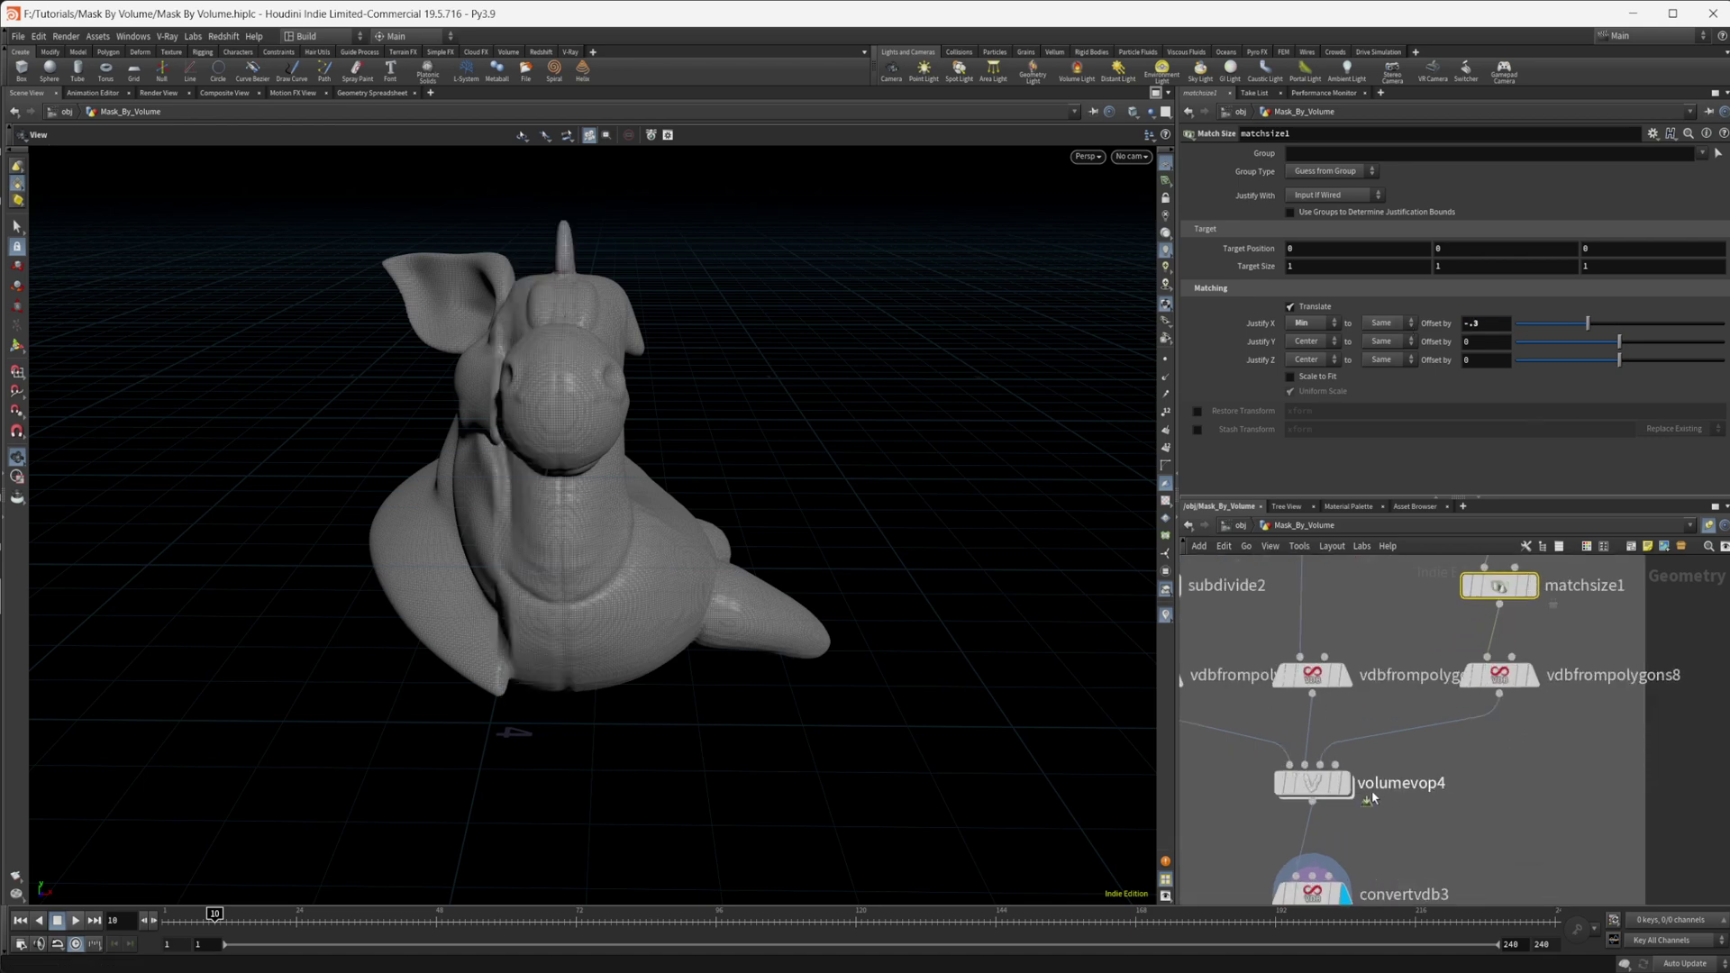
- Set mulconst1's Multiplier inside volumevop4 to 3 and return to Mask_By_Volume
double_click(1361, 782)
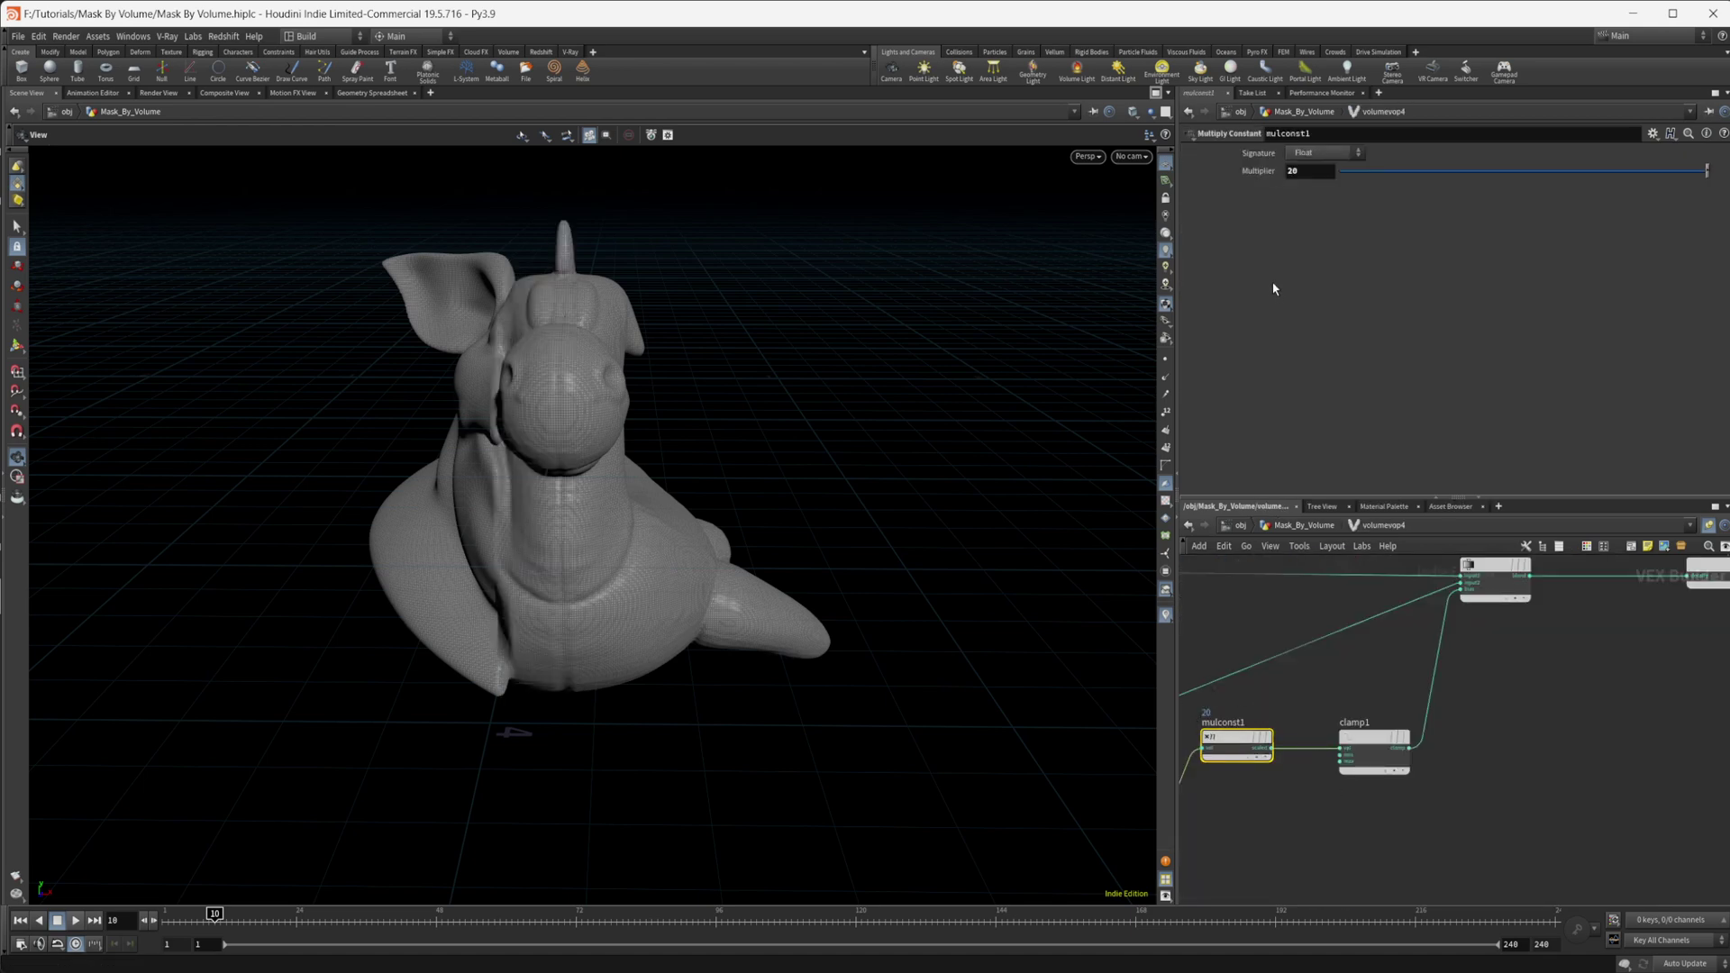
double_click(1307, 176)
text(3)
key(Return)
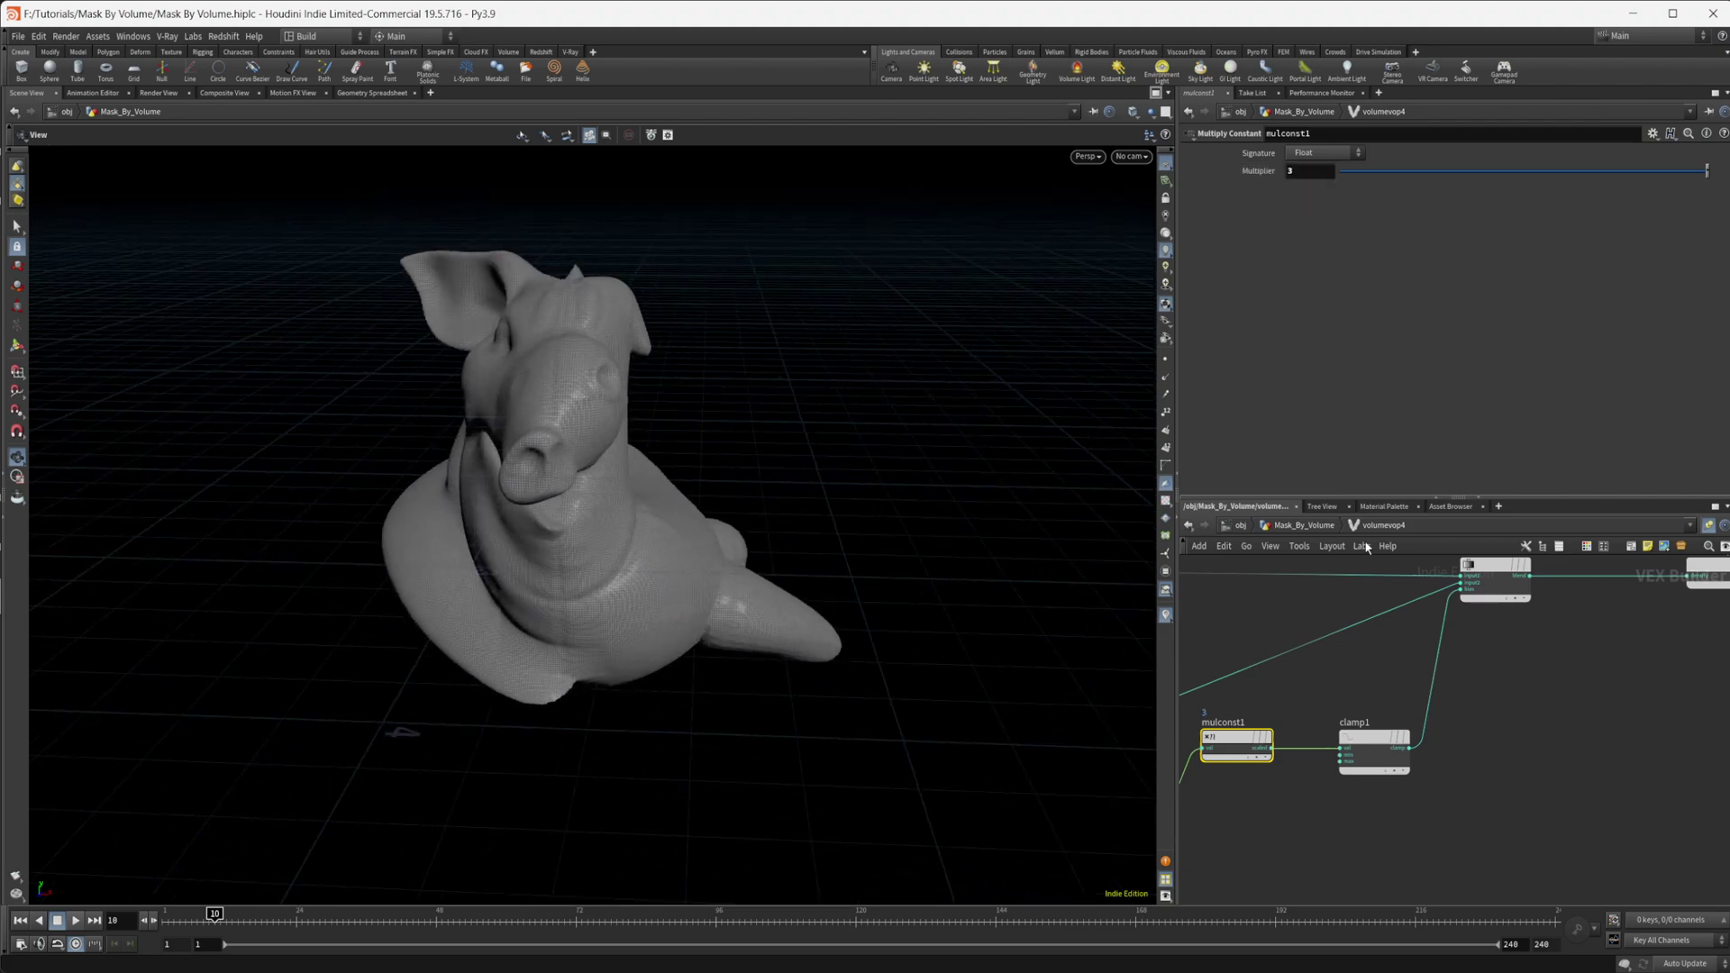
click(1304, 526)
drag(707, 552, 568, 530)
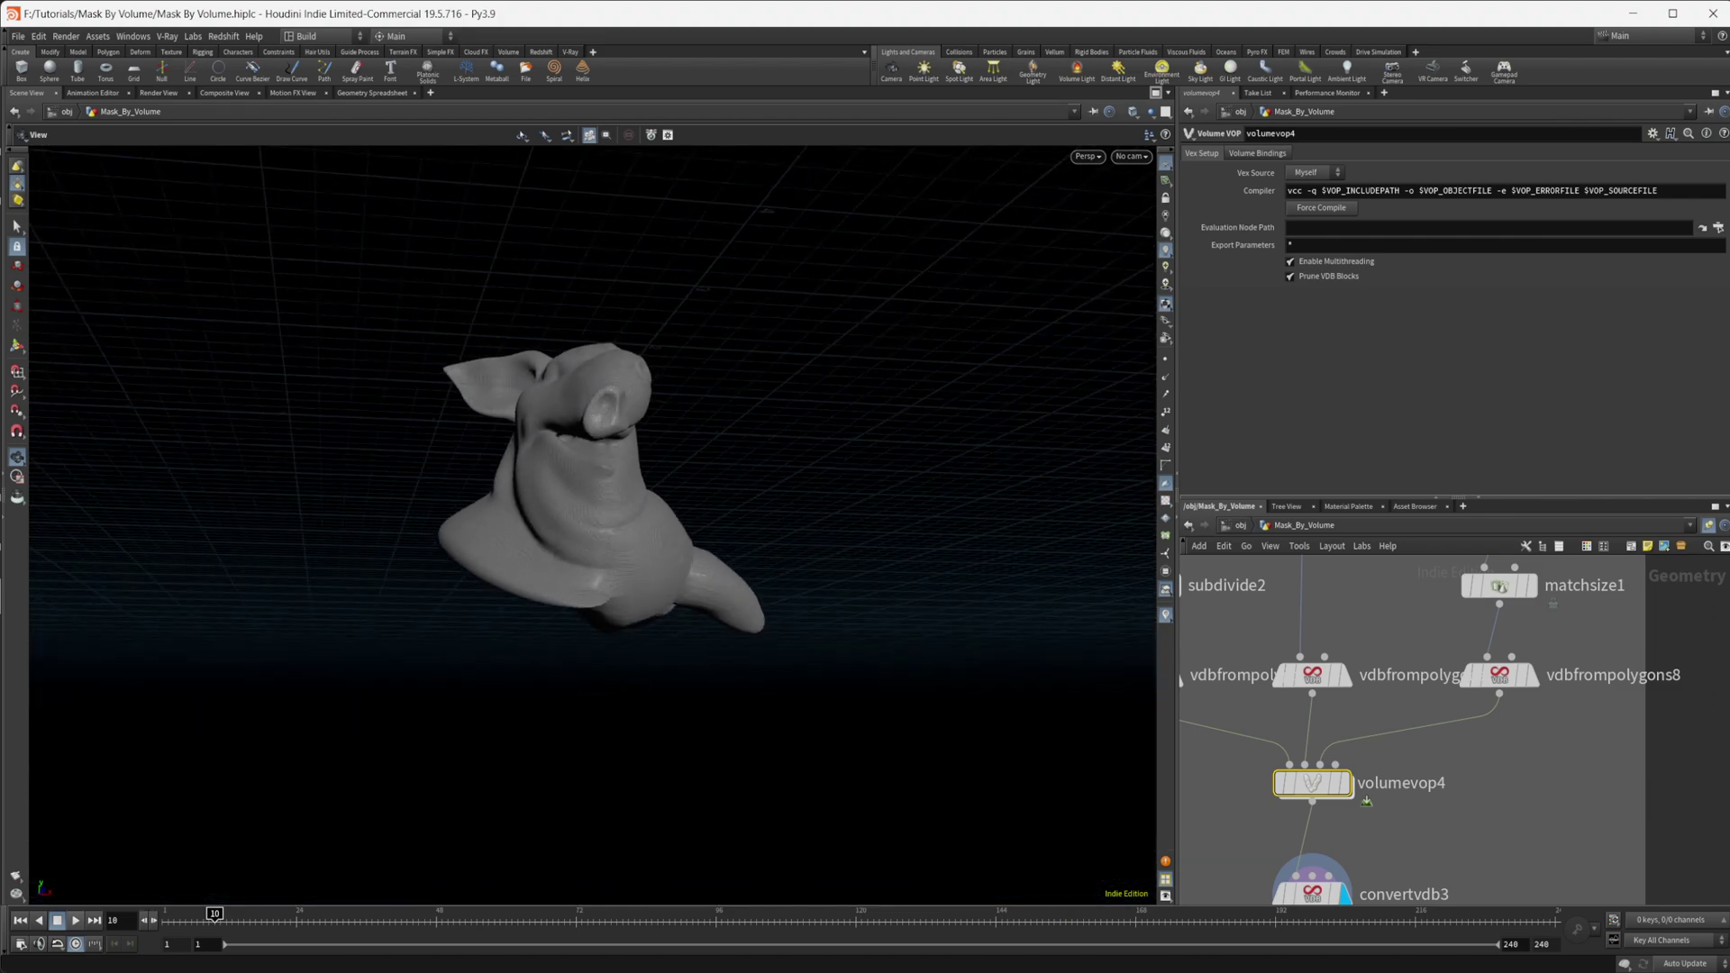
- Locate the Masking Volume box and inspect vdbfrompolygons5's 'mask' fog VDB at voxel size 0.01
scroll(1554, 808, down, 2)
scroll(1554, 808, down, 3)
drag(761, 645, 601, 572)
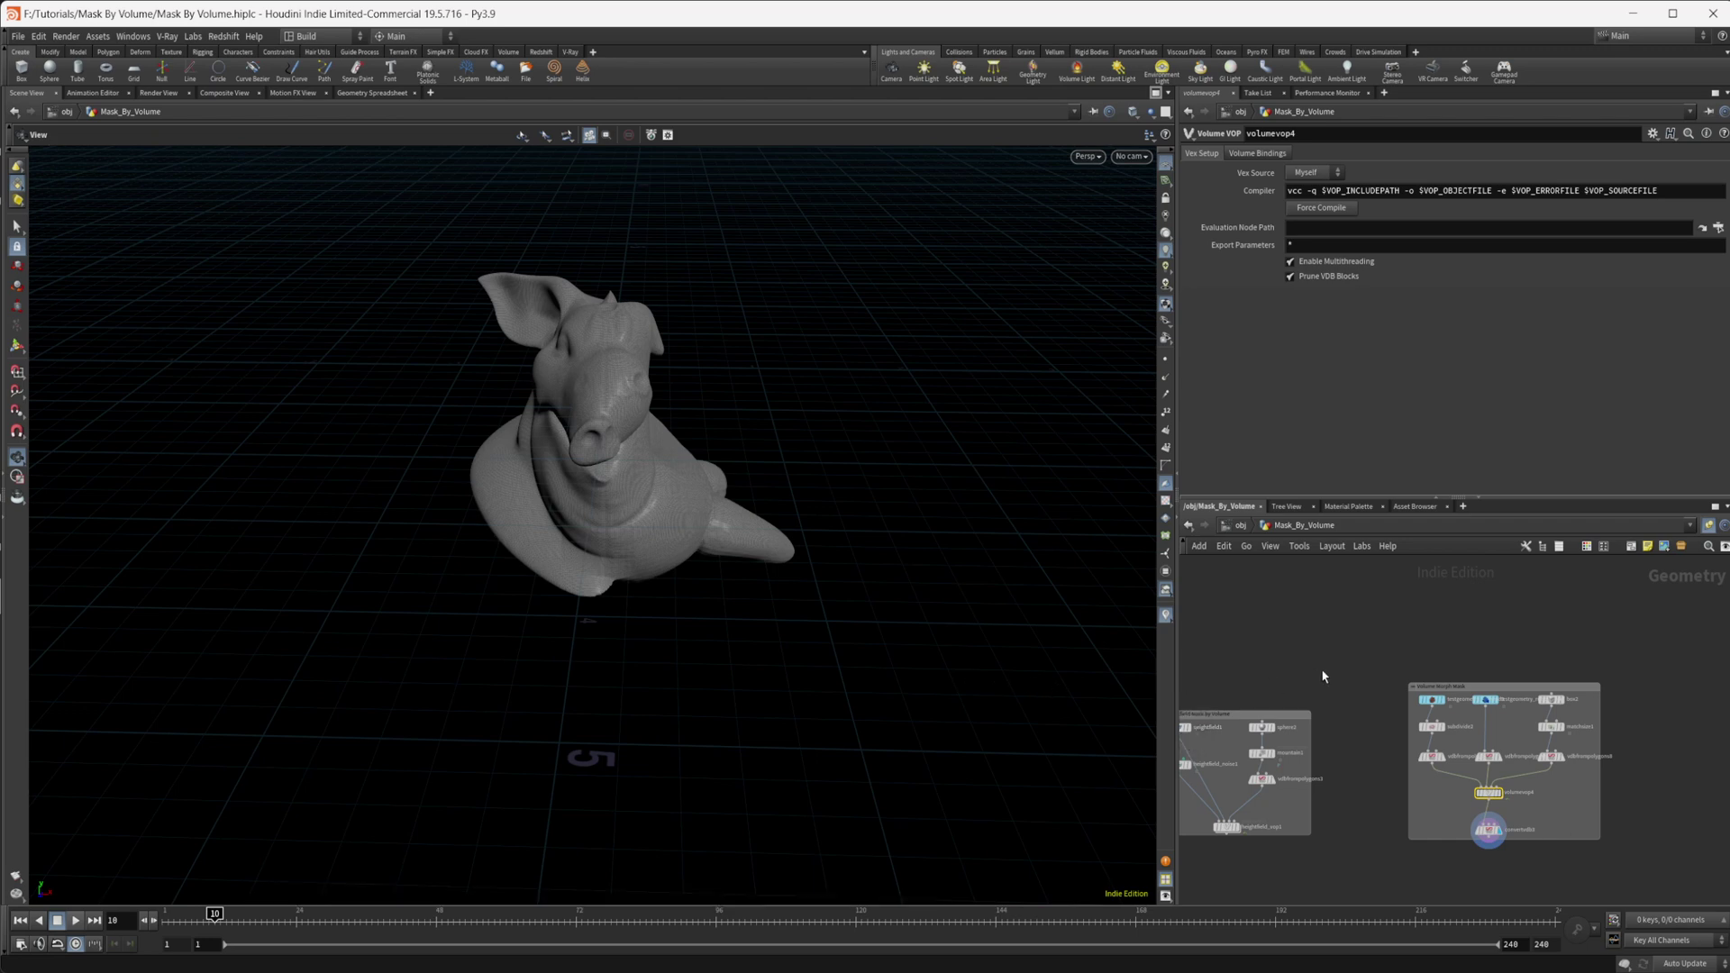
middle_drag(1296, 647, 1518, 695)
scroll(1518, 695, up, 5)
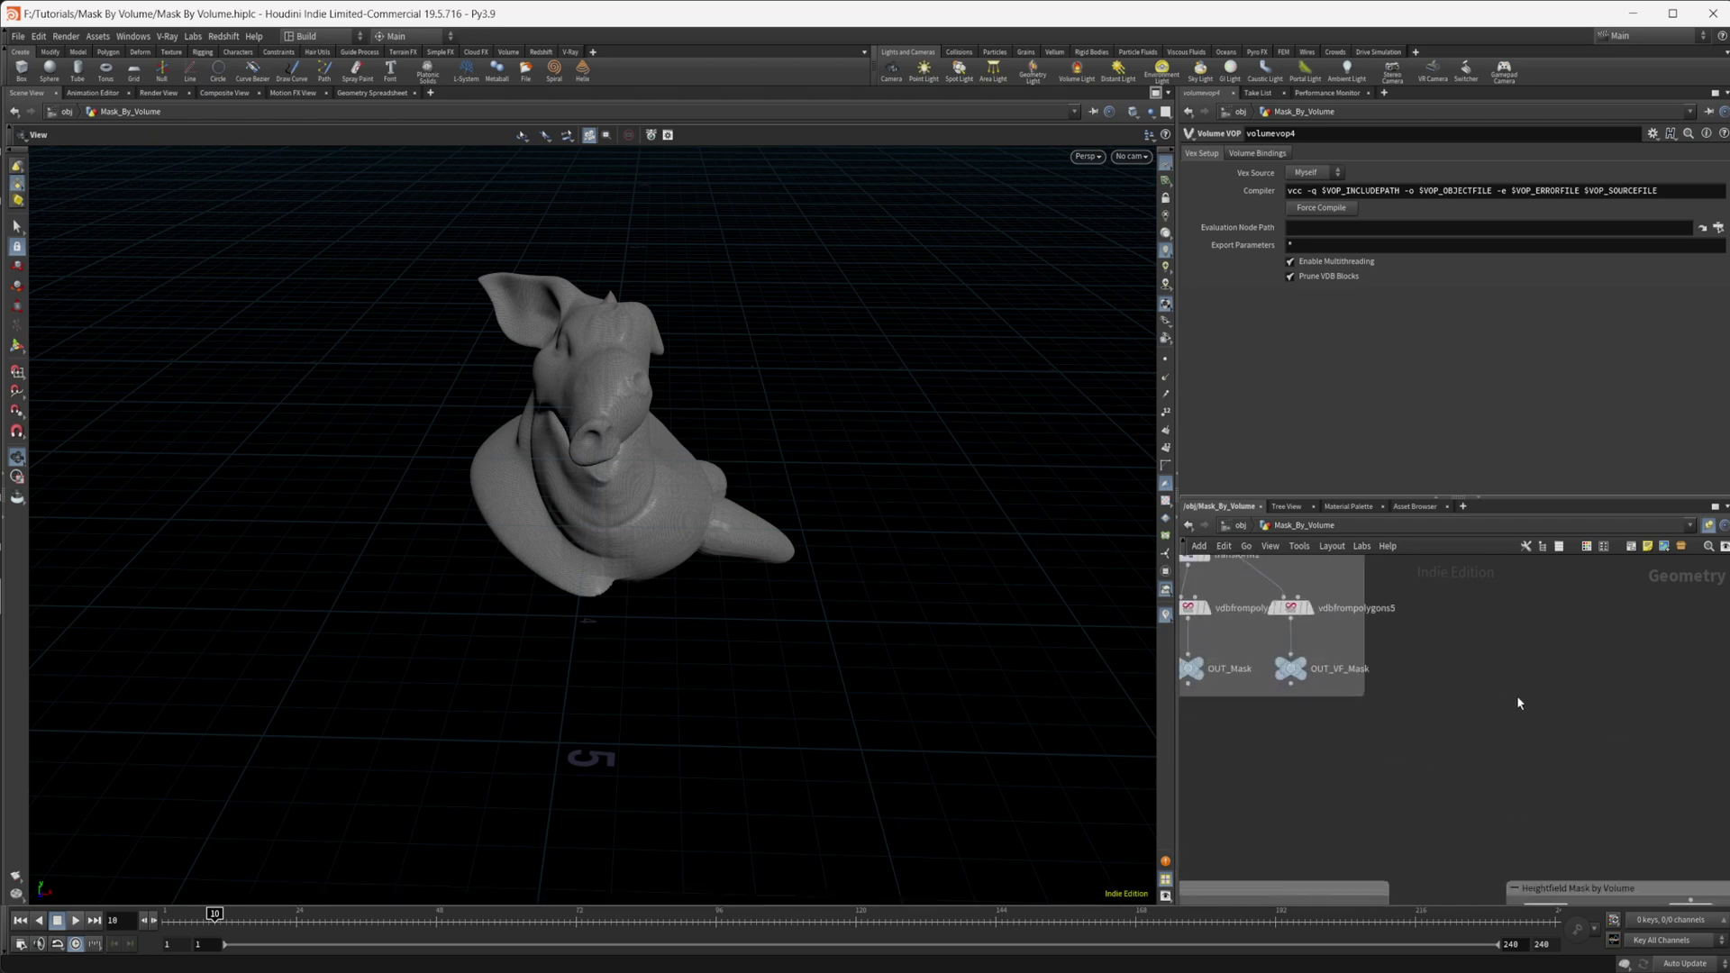
click(1291, 608)
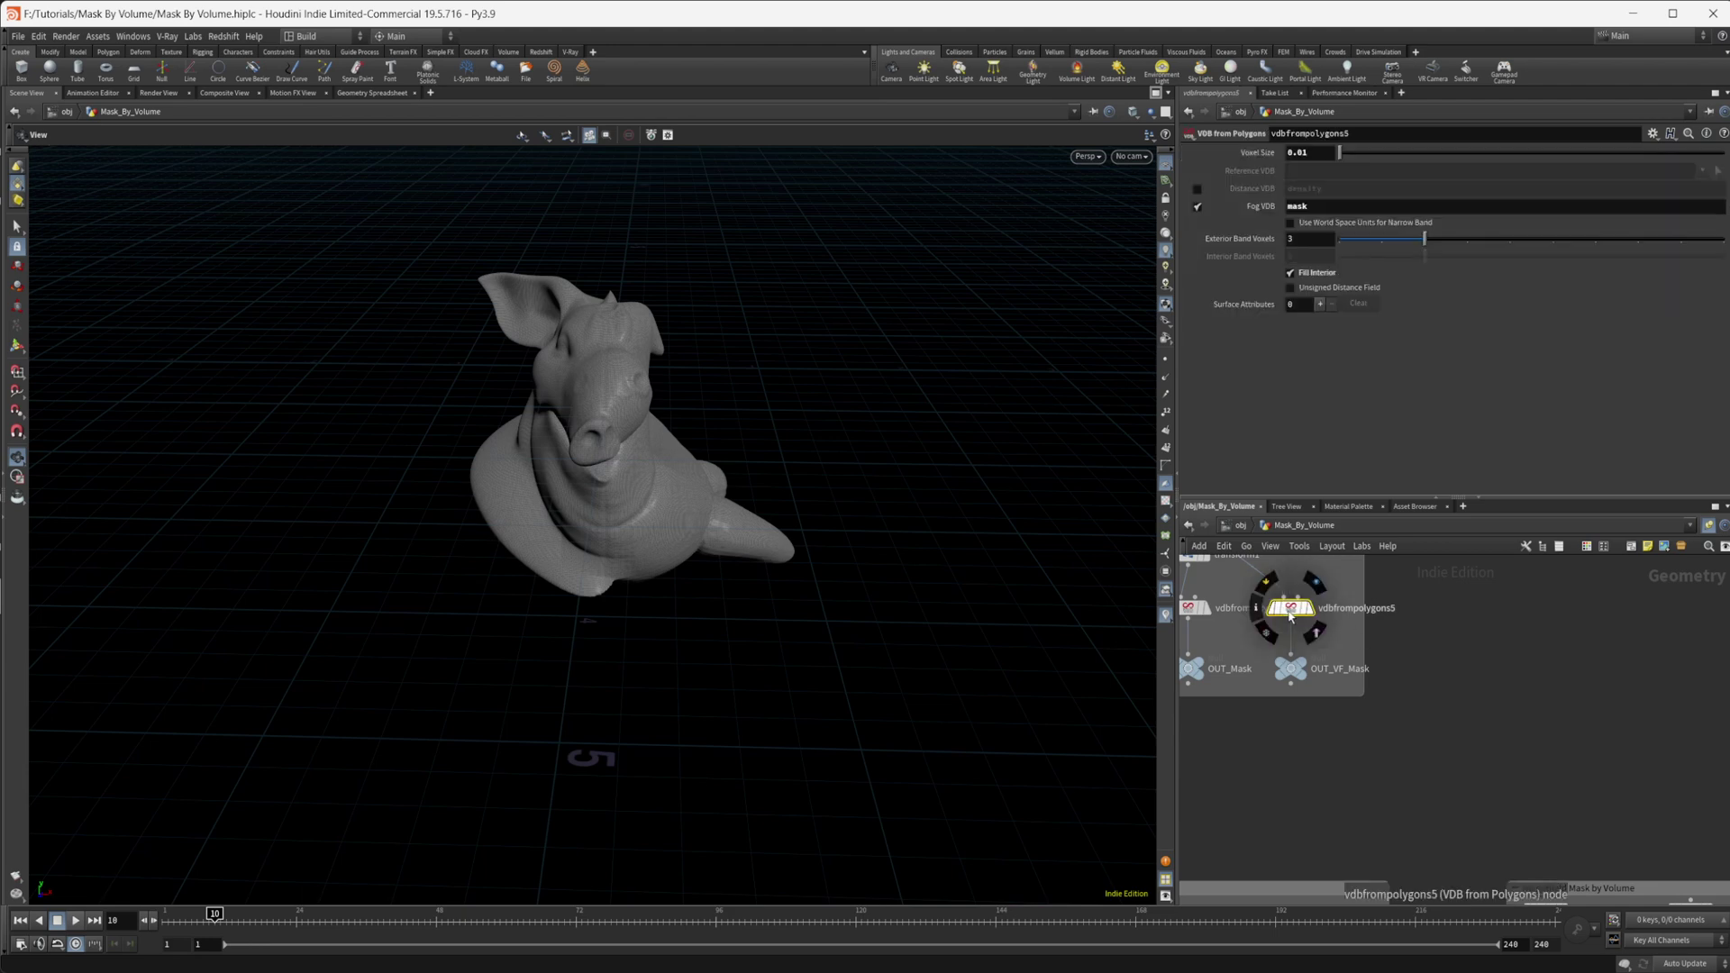
middle_drag(1442, 694, 1505, 781)
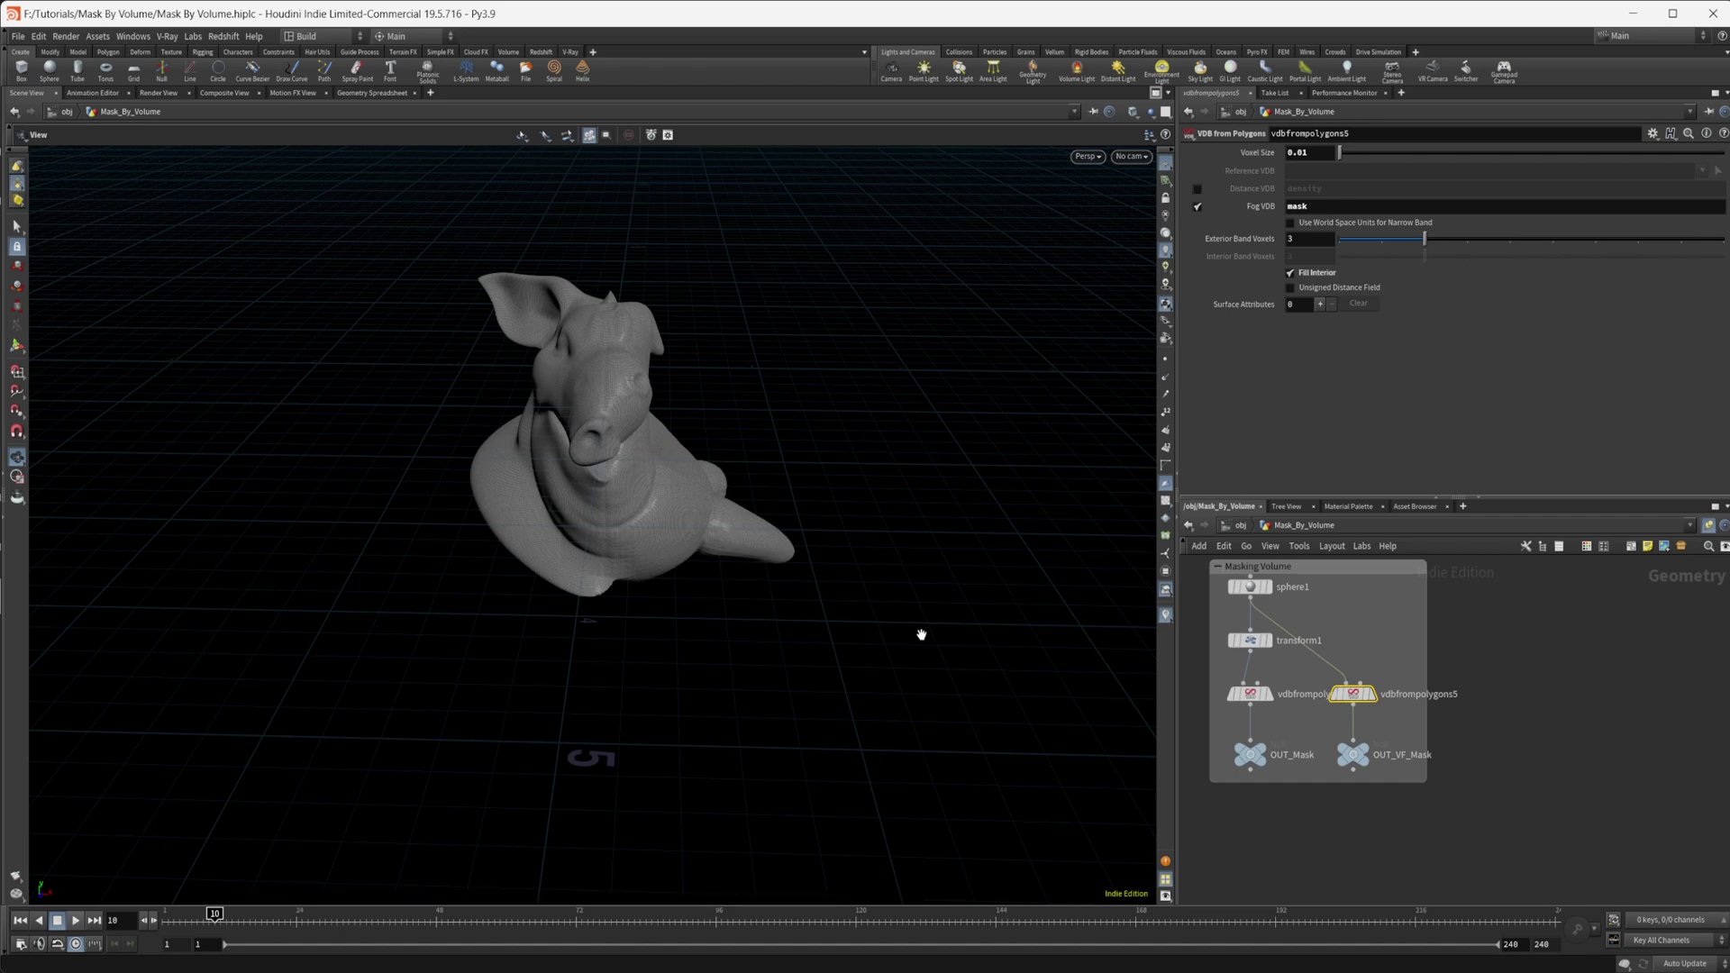
drag(984, 347, 718, 570)
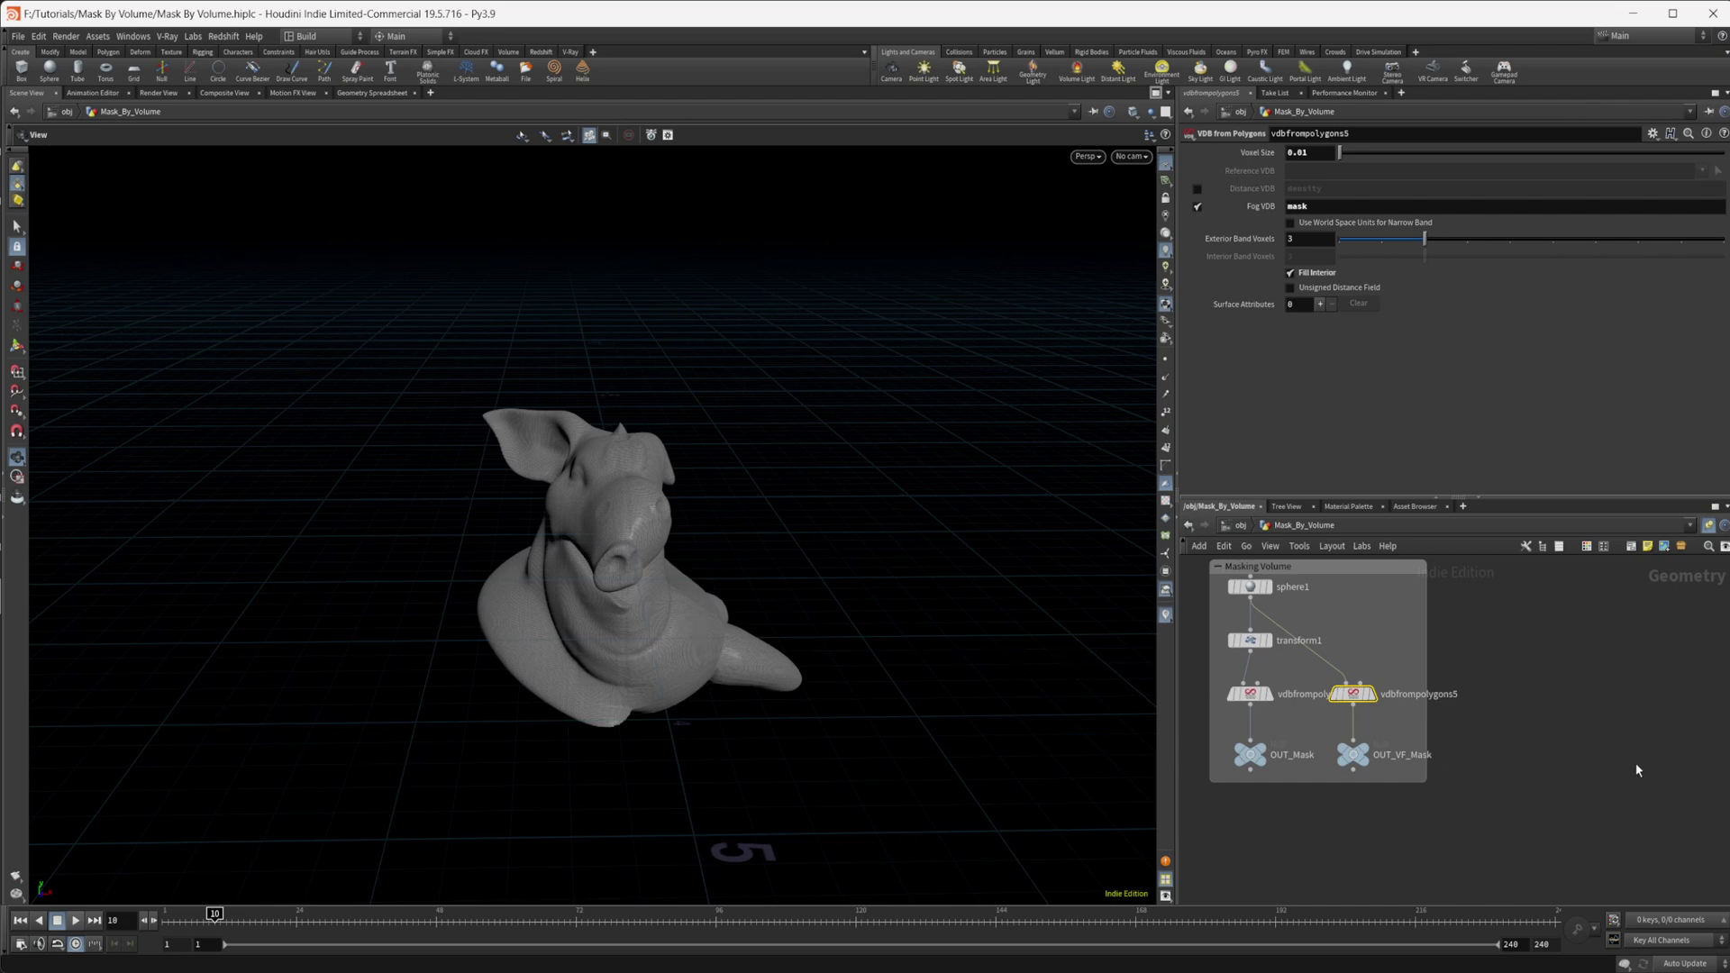
scroll(1511, 614, down, 5)
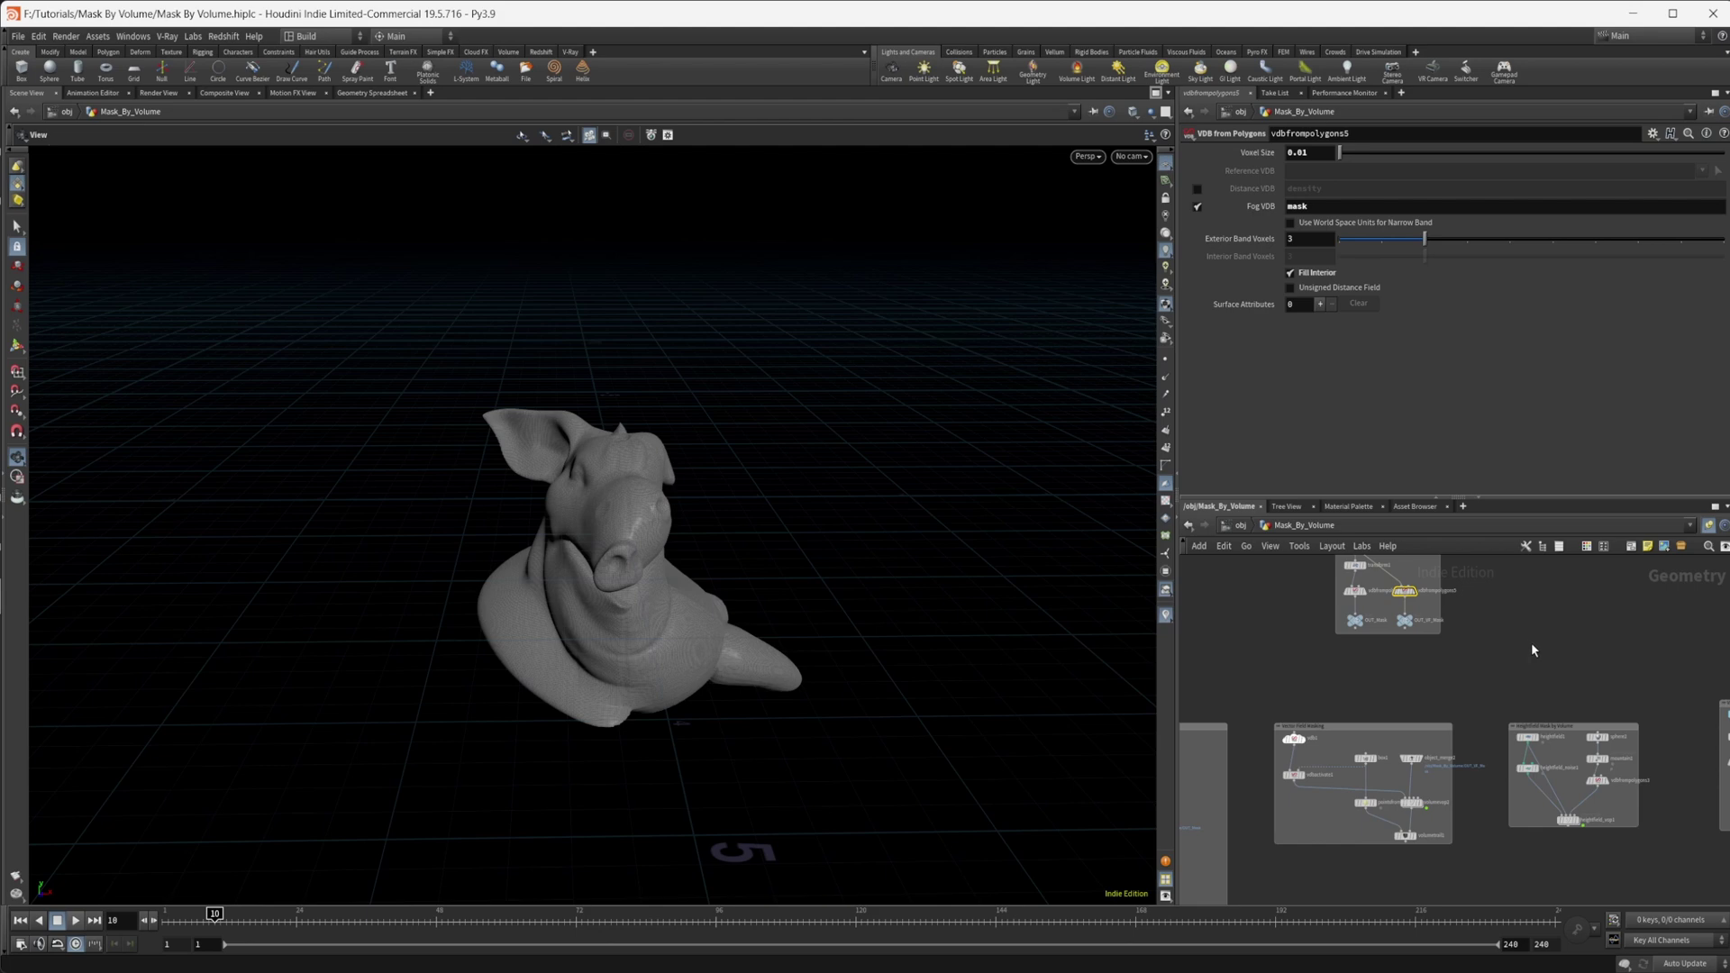
scroll(1532, 642, down, 4)
middle_drag(1390, 800, 1421, 831)
scroll(1425, 822, up, 2)
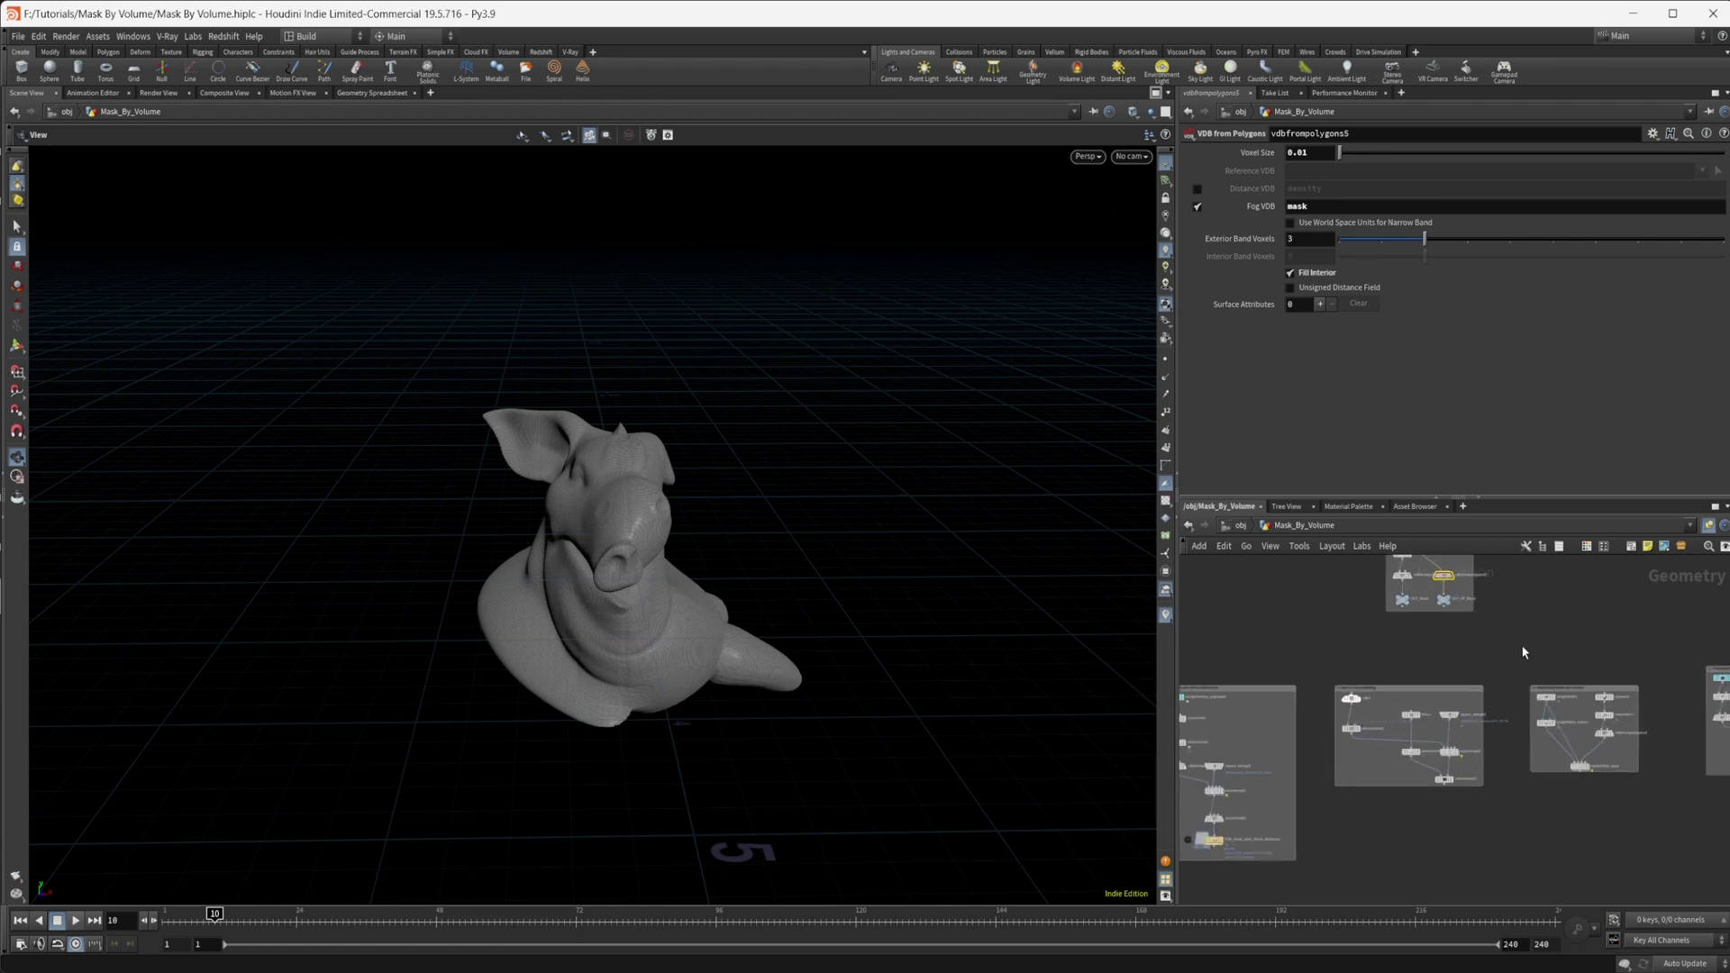
middle_drag(1503, 658, 1484, 703)
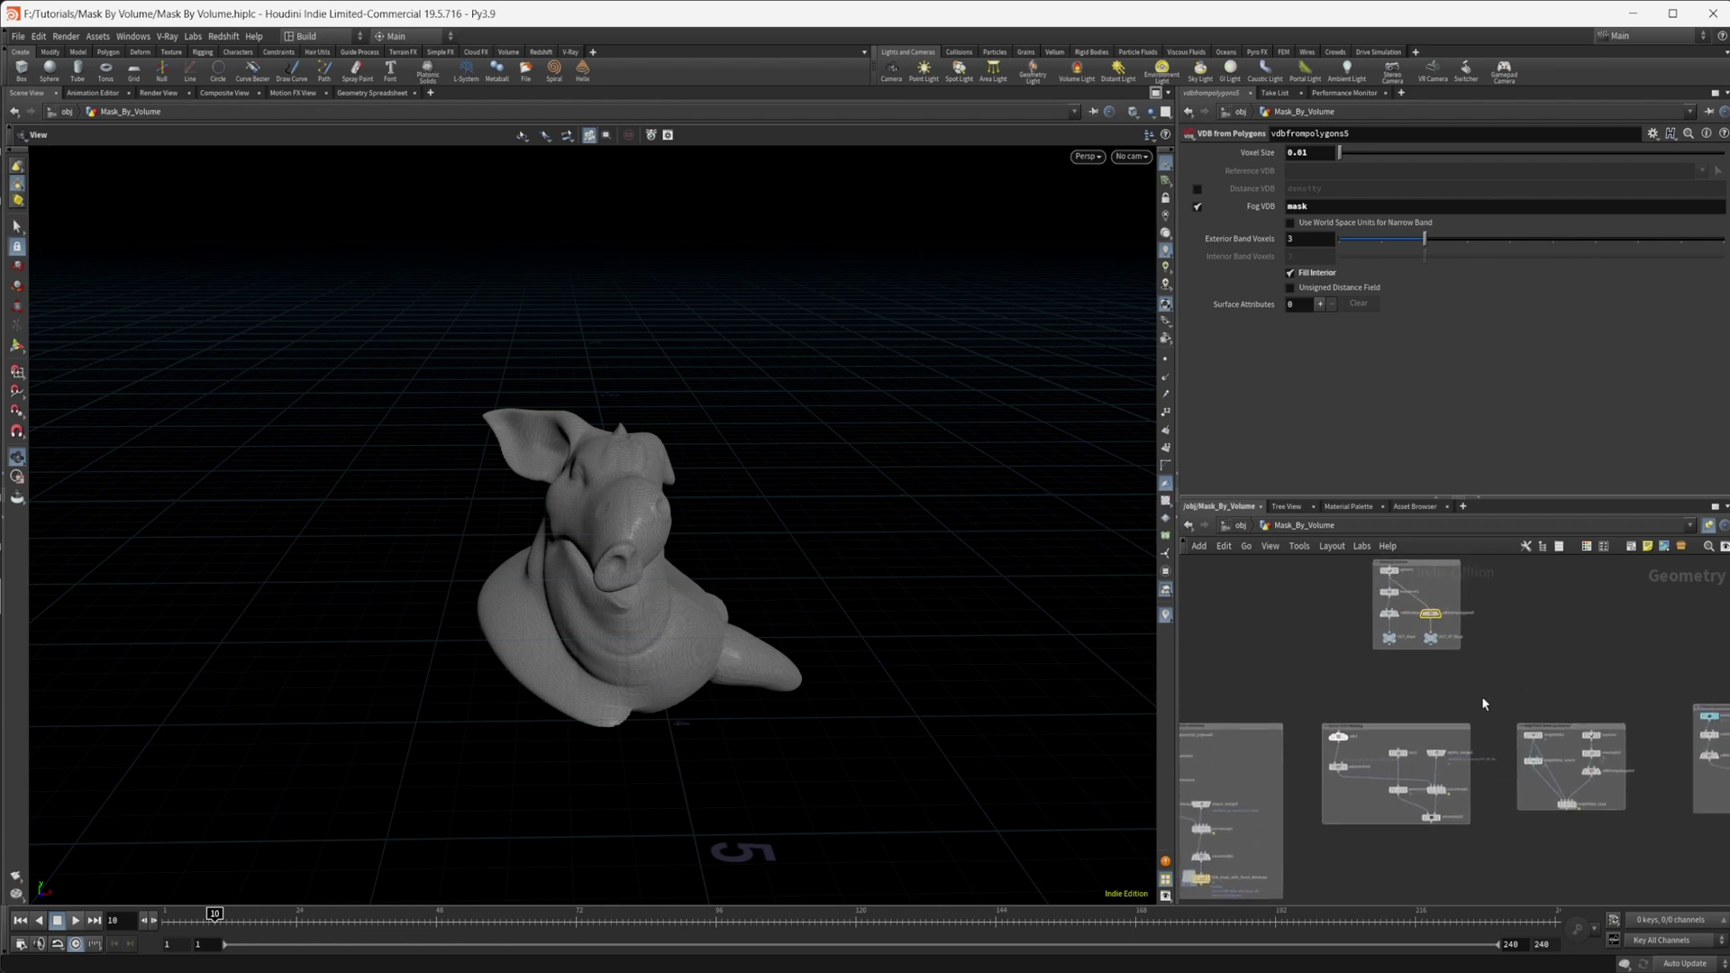